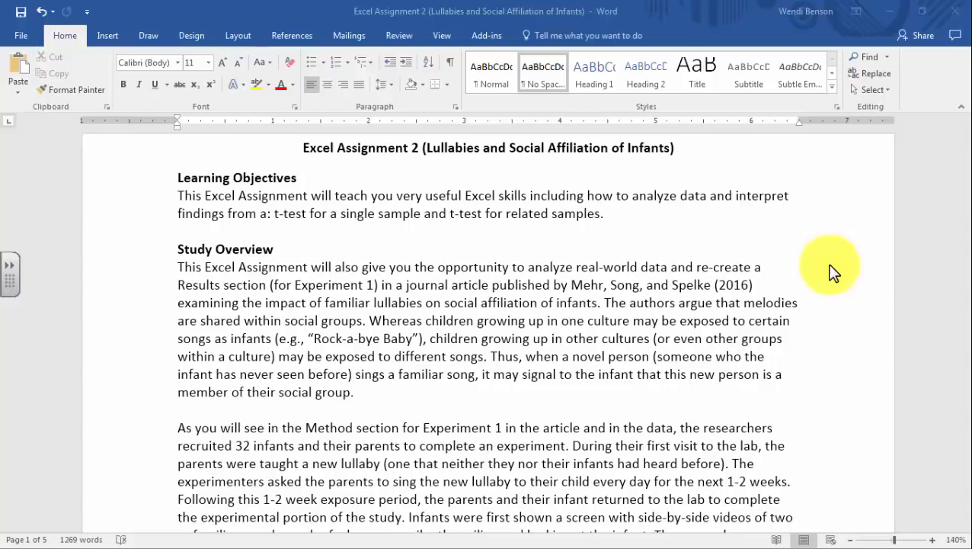
- Read the study overview, data-file instructions and reference on the assignment document's first page
scroll(392, 381, down, 4)
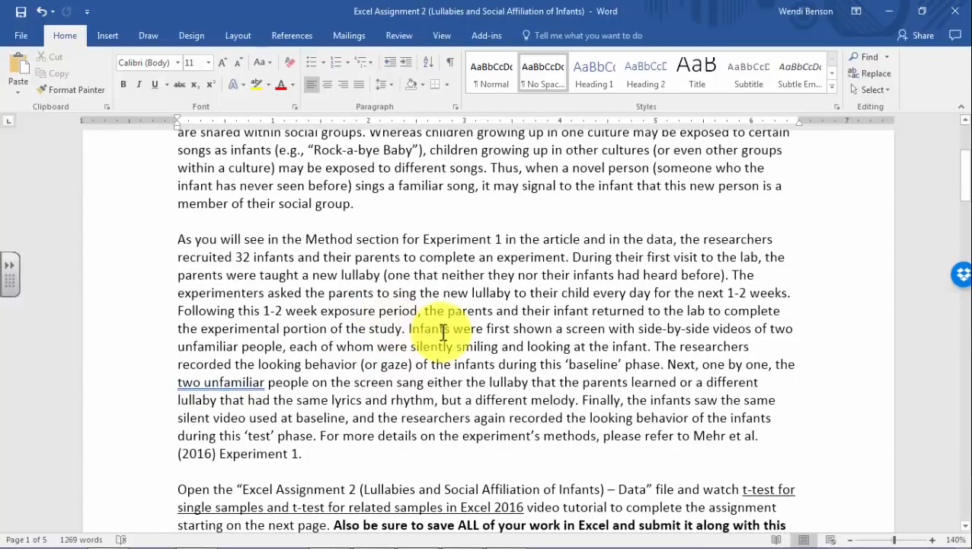
scroll(466, 364, down, 1)
scroll(467, 365, up, 1)
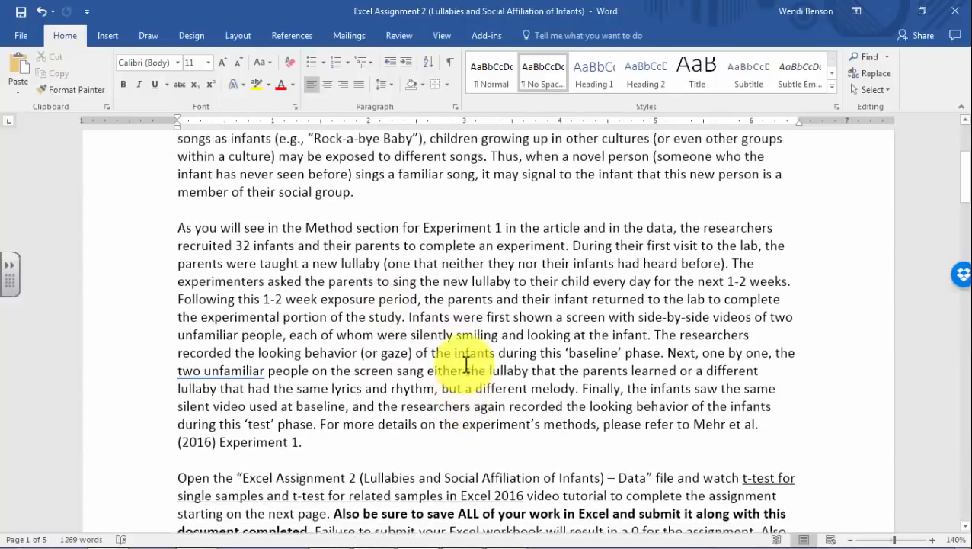
scroll(466, 364, down, 5)
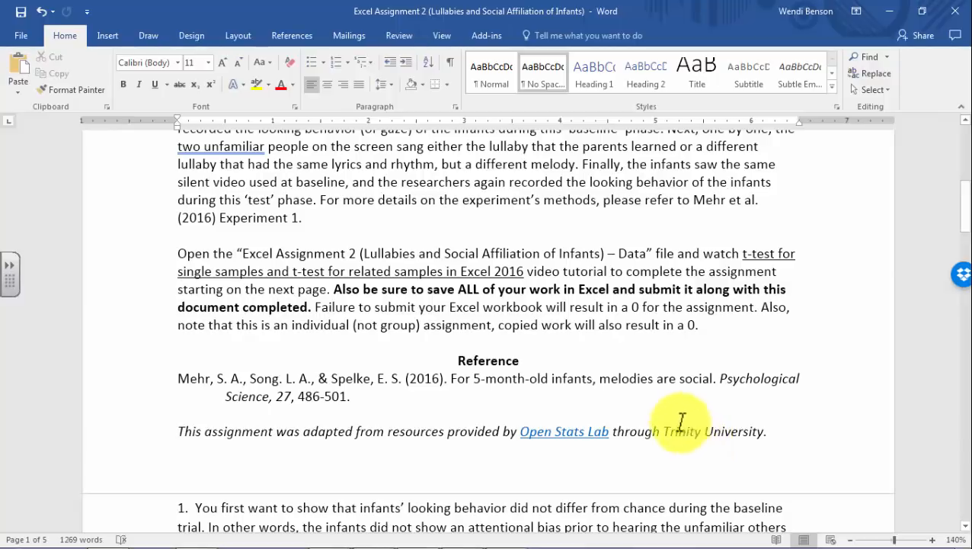
scroll(678, 419, up, 2)
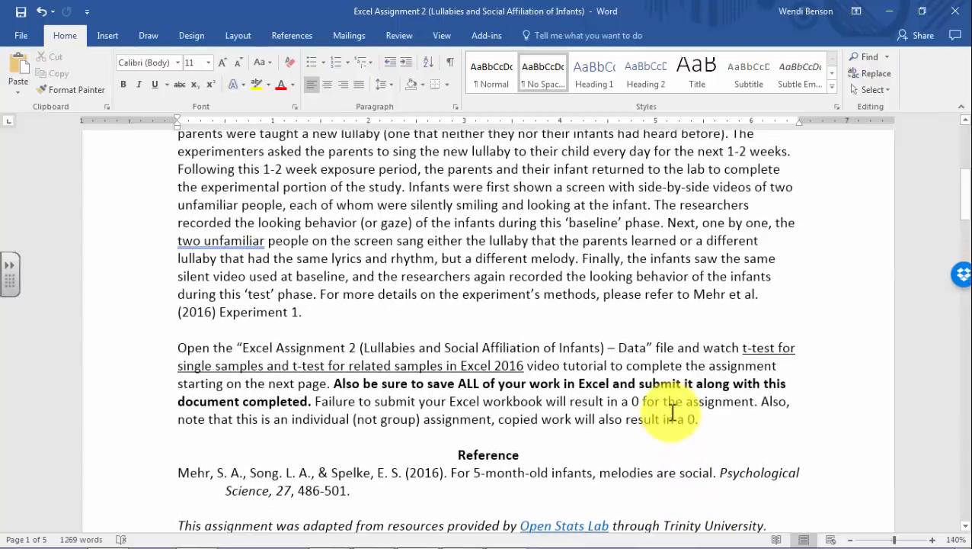
- Switch to the article PDF in Adobe Acrobat and review the abstract and Experiment 1 method through the music instruction section
mouse_move(297, 537)
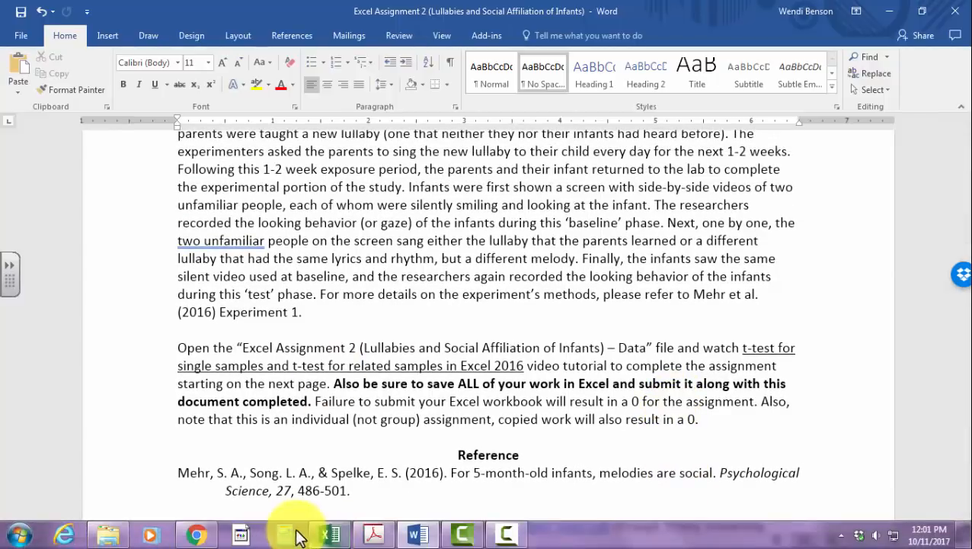
mouse_move(373, 533)
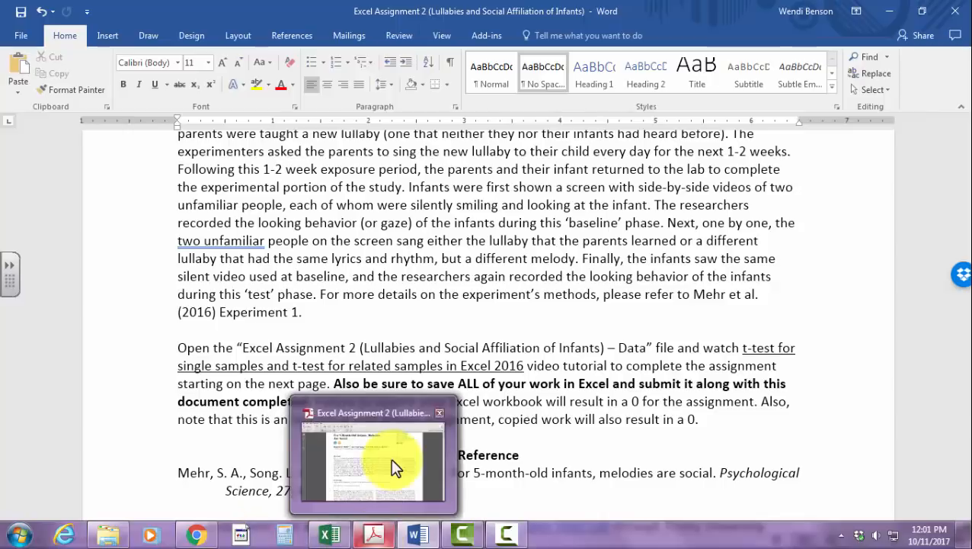
click(391, 456)
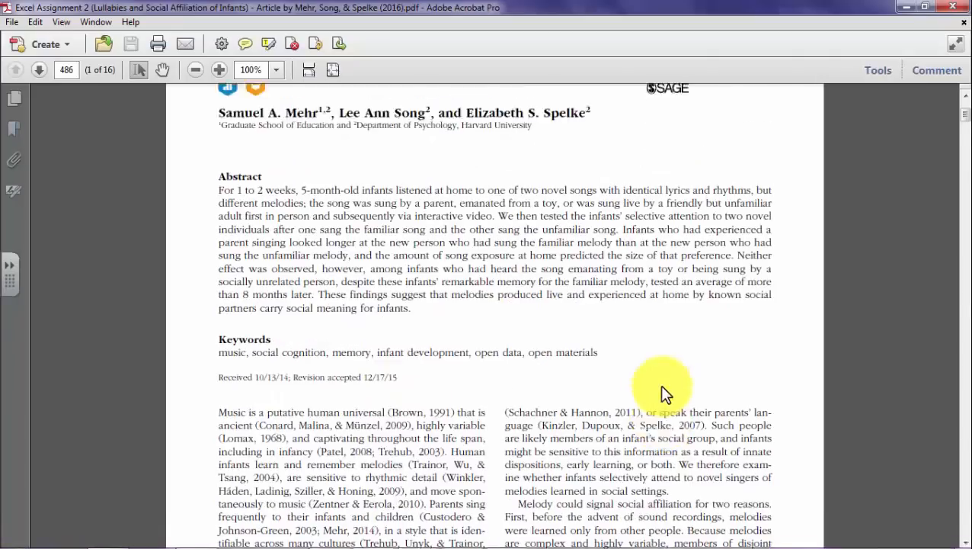
scroll(659, 384, down, 15)
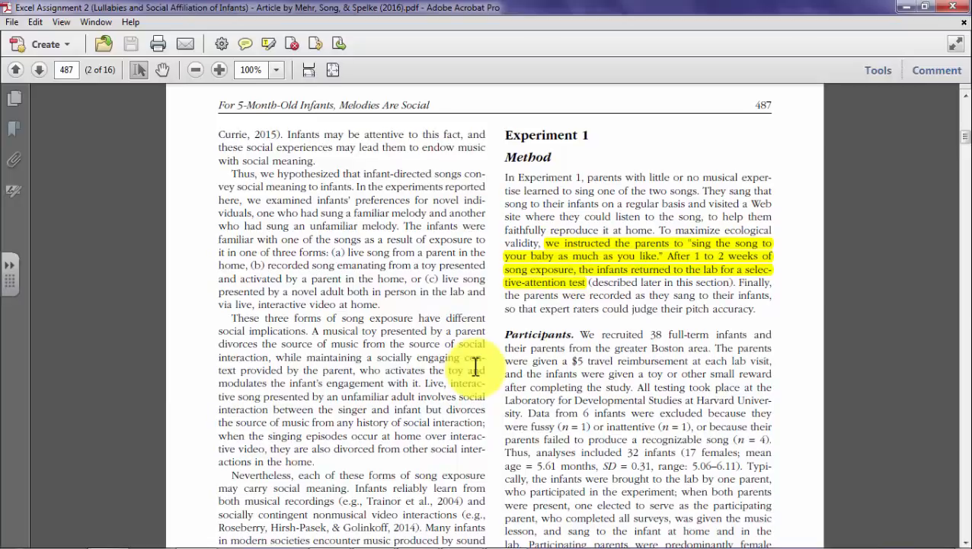
scroll(553, 374, down, 8)
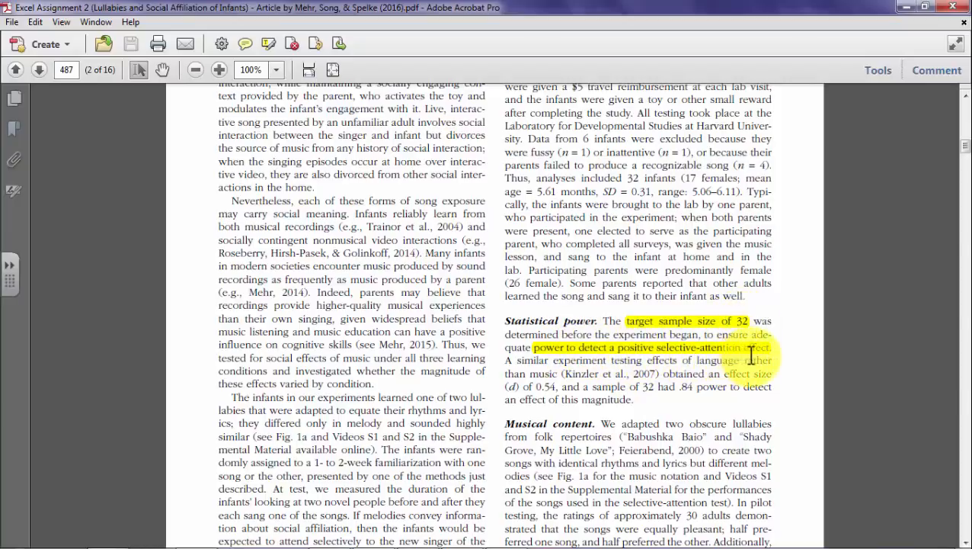
scroll(601, 389, down, 2)
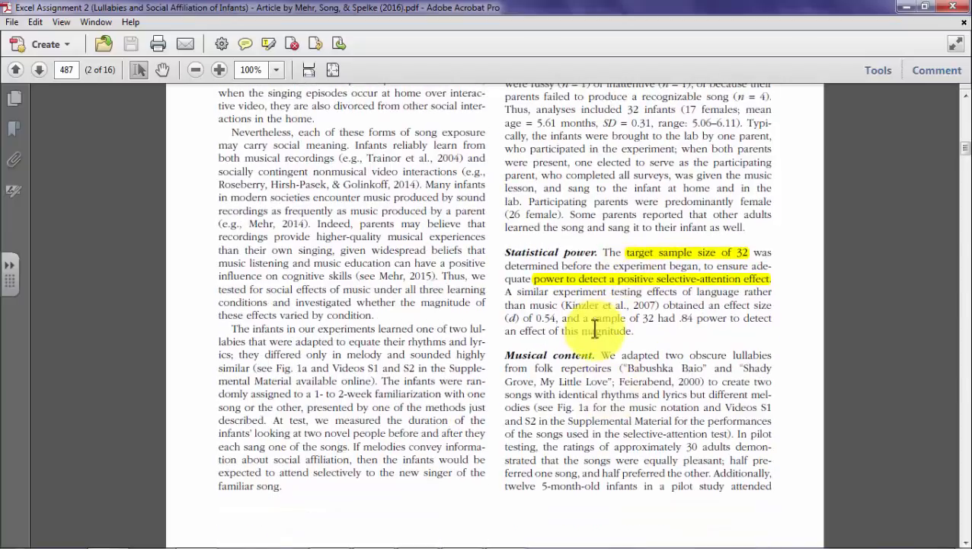
scroll(601, 374, down, 10)
scroll(579, 347, down, 10)
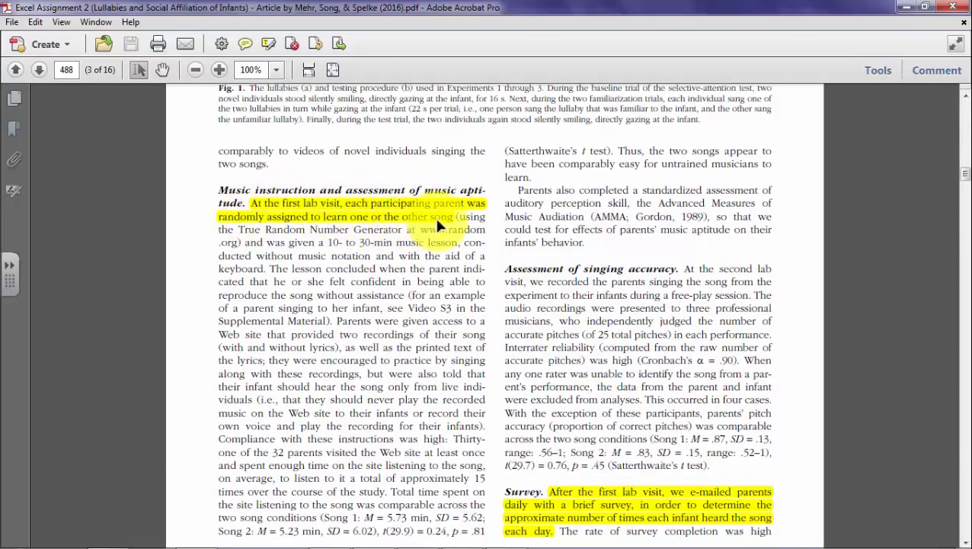
- Revisit the statistical power paragraph, and review the Survey section and the highlighted selective-attention test on page 489
scroll(560, 386, up, 12)
scroll(556, 415, up, 15)
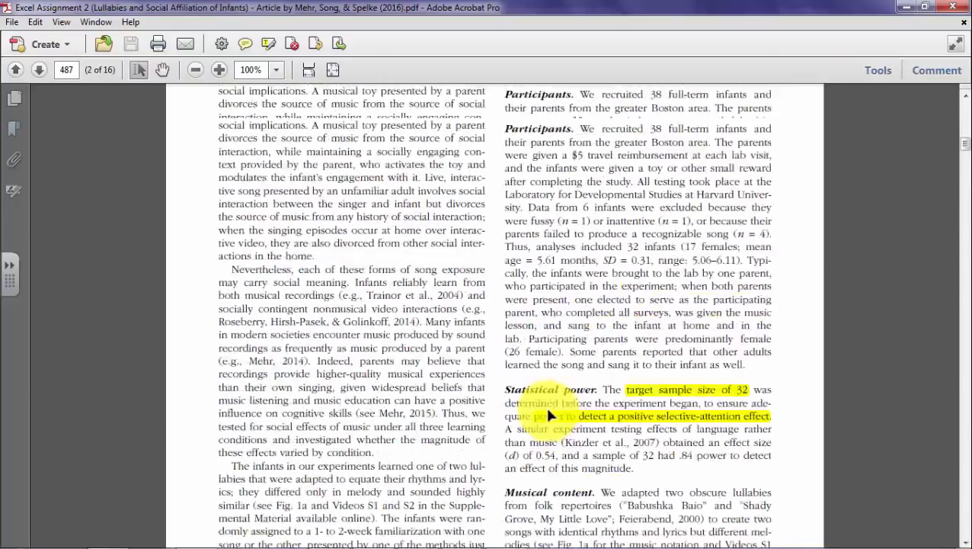
scroll(574, 289, down, 4)
scroll(549, 327, down, 20)
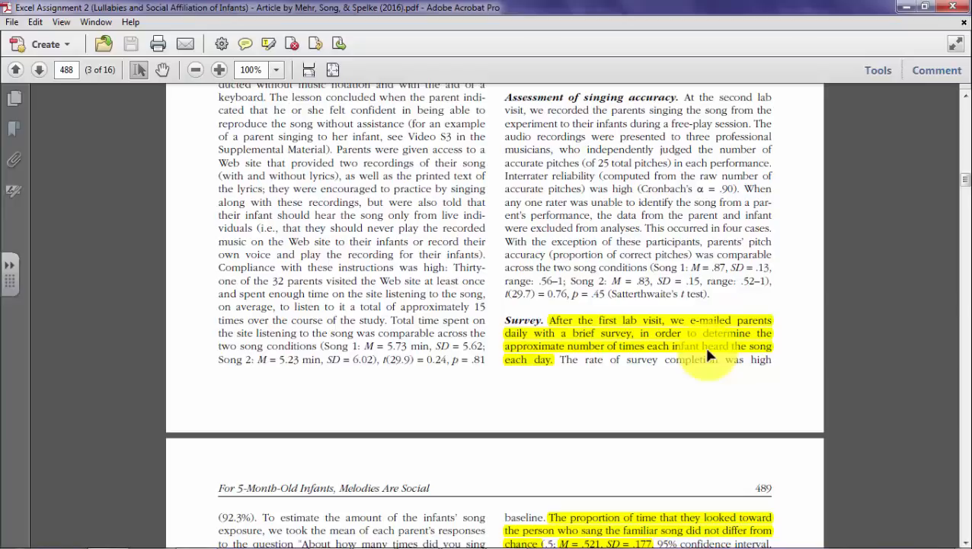
scroll(707, 355, down, 2)
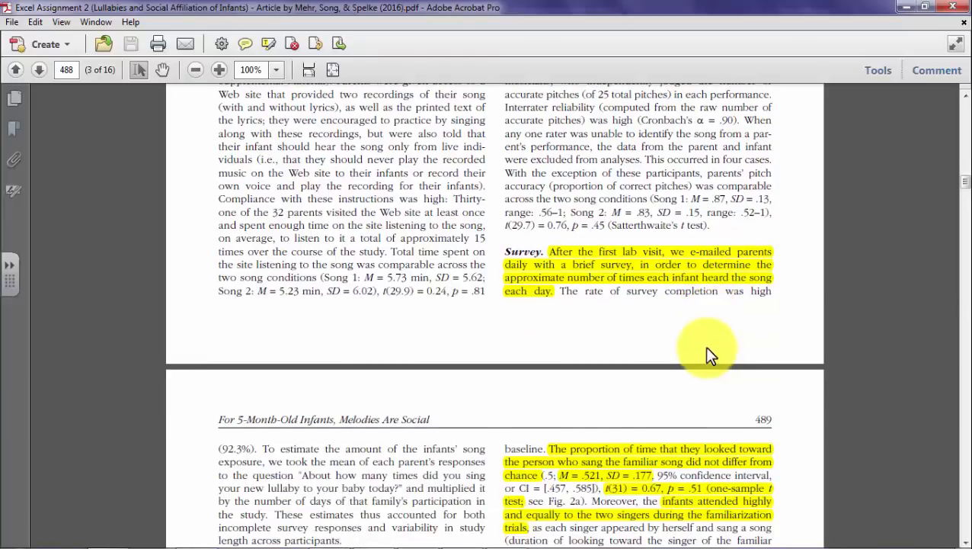
scroll(704, 346, down, 9)
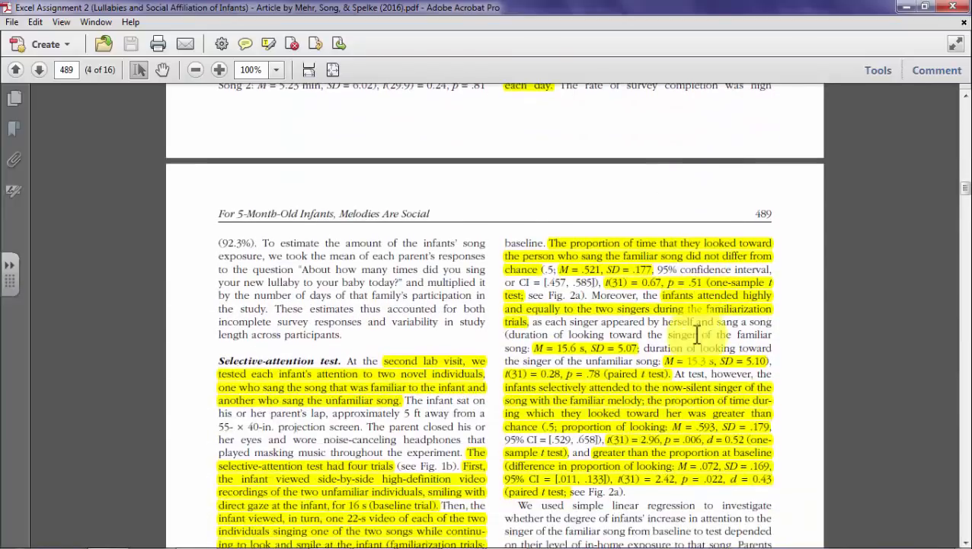
scroll(696, 340, down, 1)
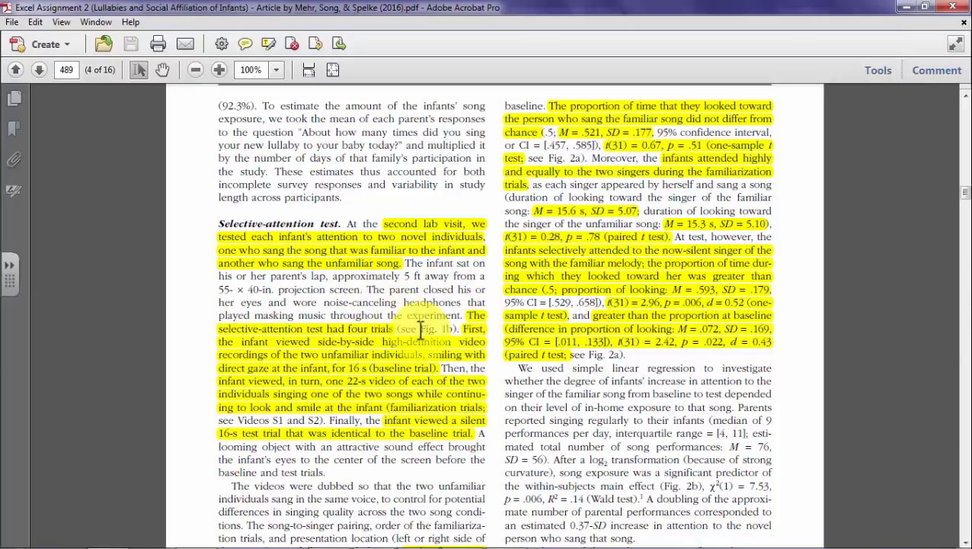
- Examine the testing procedure in Fig. 1 on page 488 alongside the trial and gaze-coding descriptions on page 489
scroll(590, 406, up, 3)
scroll(590, 406, up, 11)
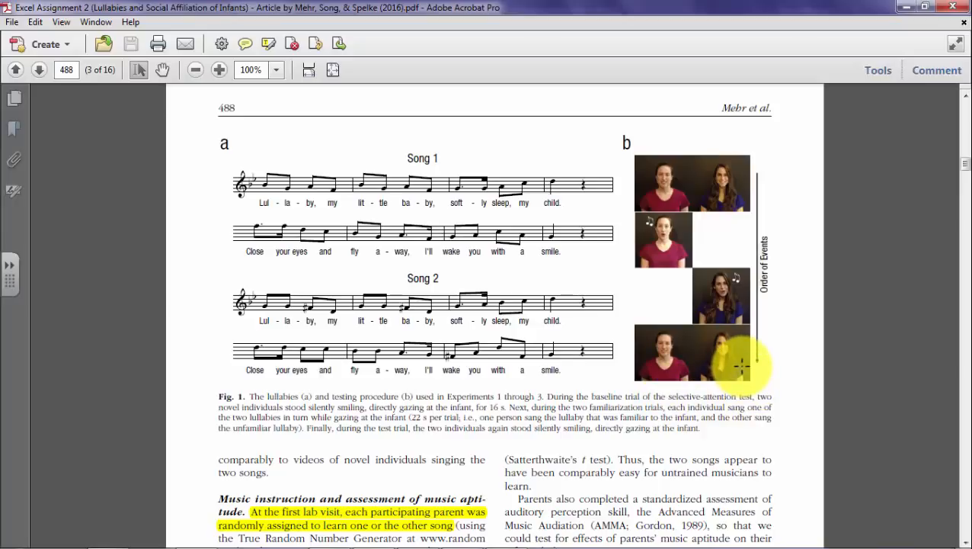
scroll(632, 390, down, 12)
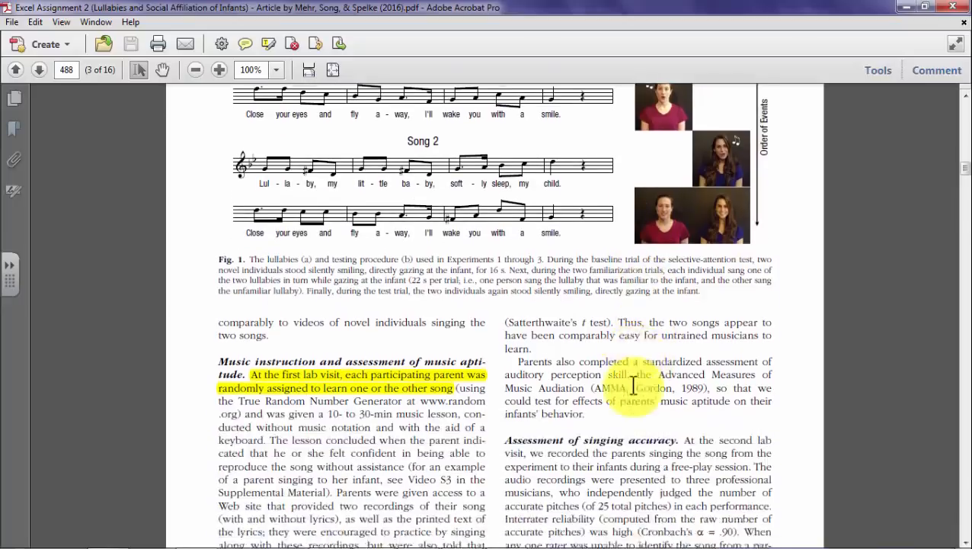
scroll(631, 390, down, 12)
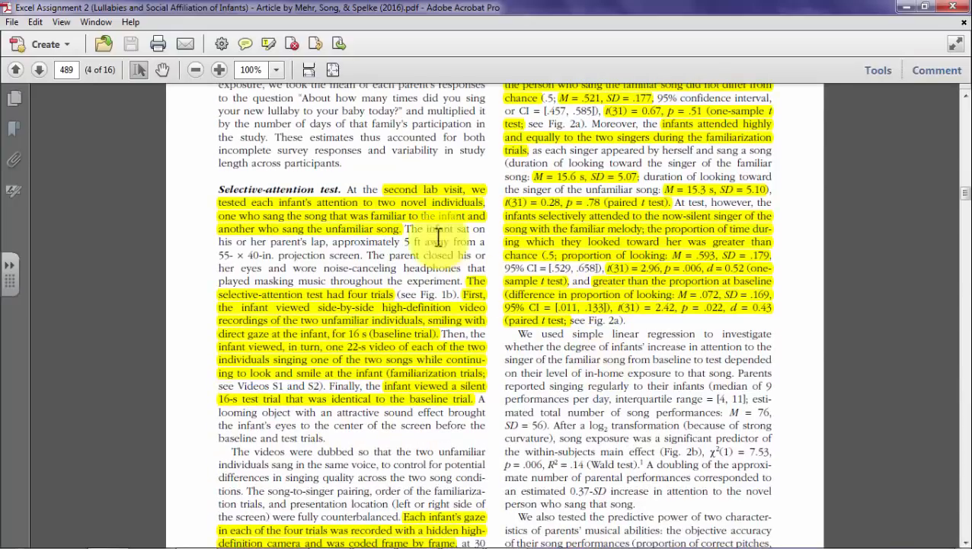
scroll(597, 426, down, 3)
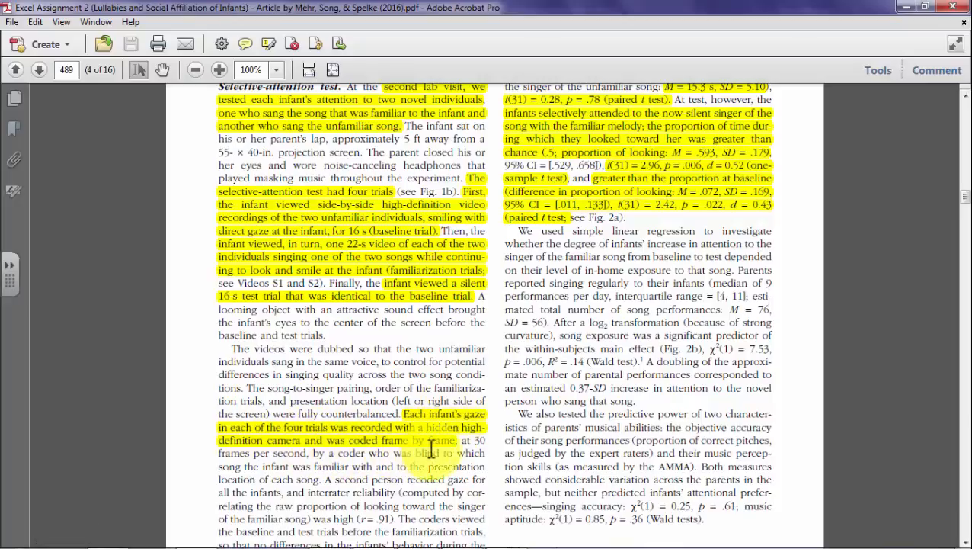
scroll(633, 433, up, 4)
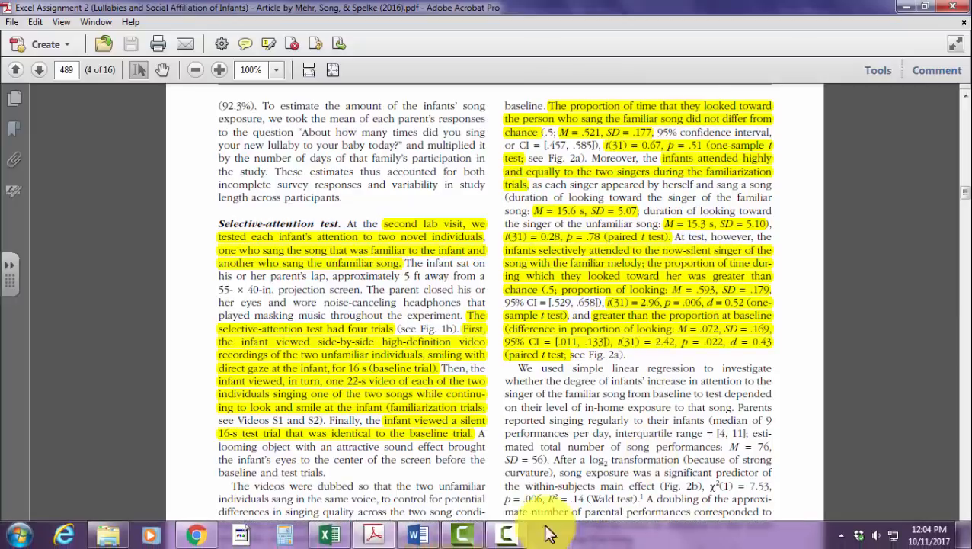
- Switch to the assignment in Word and read question 1 on the one-sample t-test of baseline gaze against chance
click(420, 535)
scroll(554, 434, down, 8)
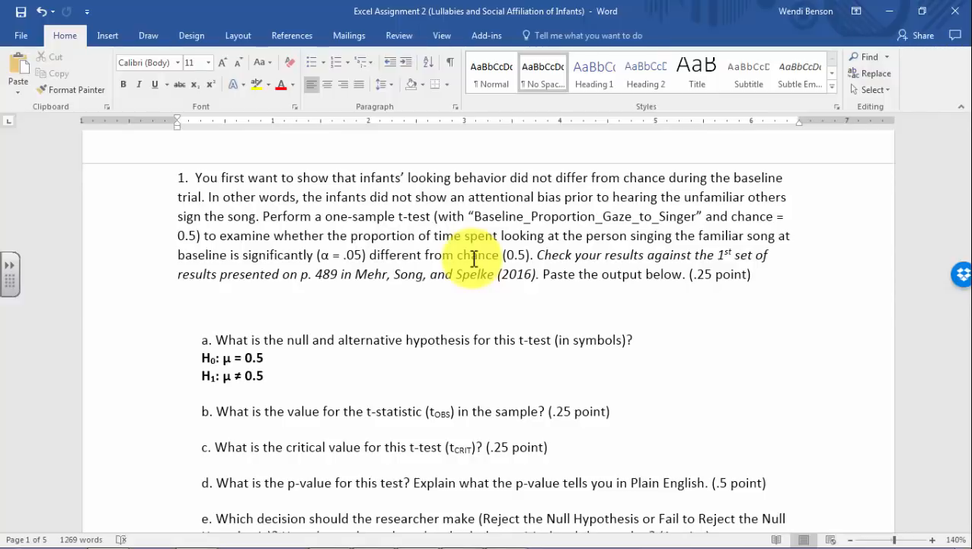
- Switch to the data workbook in Excel and look through all the infant id rows
mouse_move(262, 546)
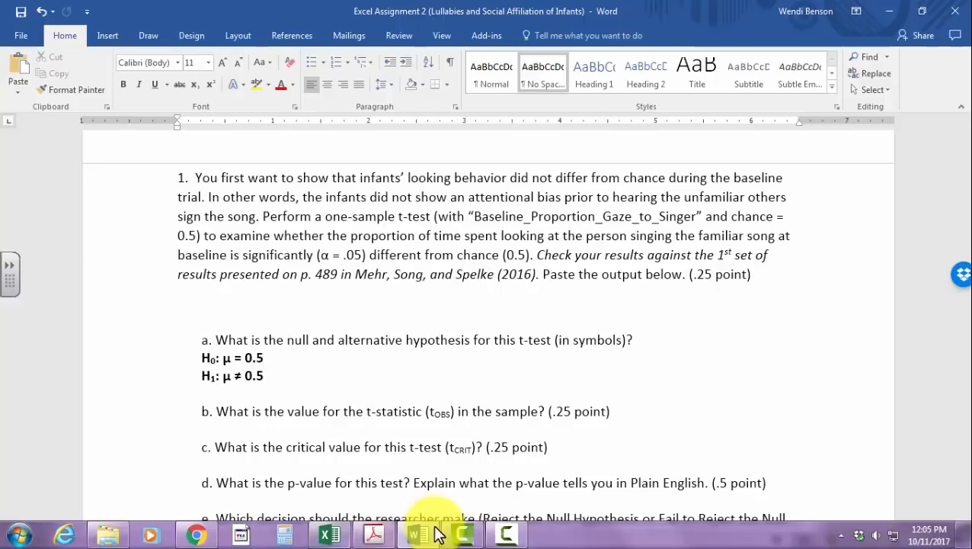
click(330, 535)
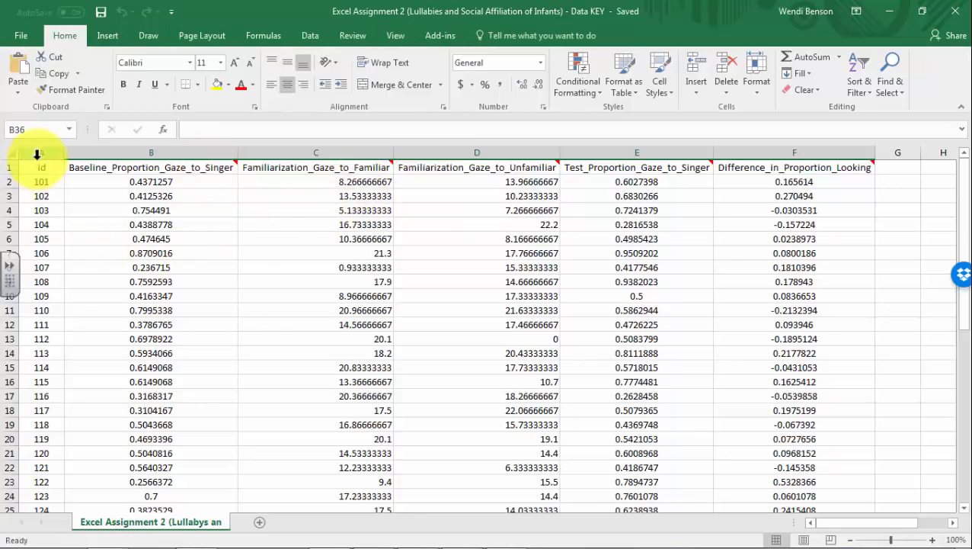
scroll(61, 233, down, 8)
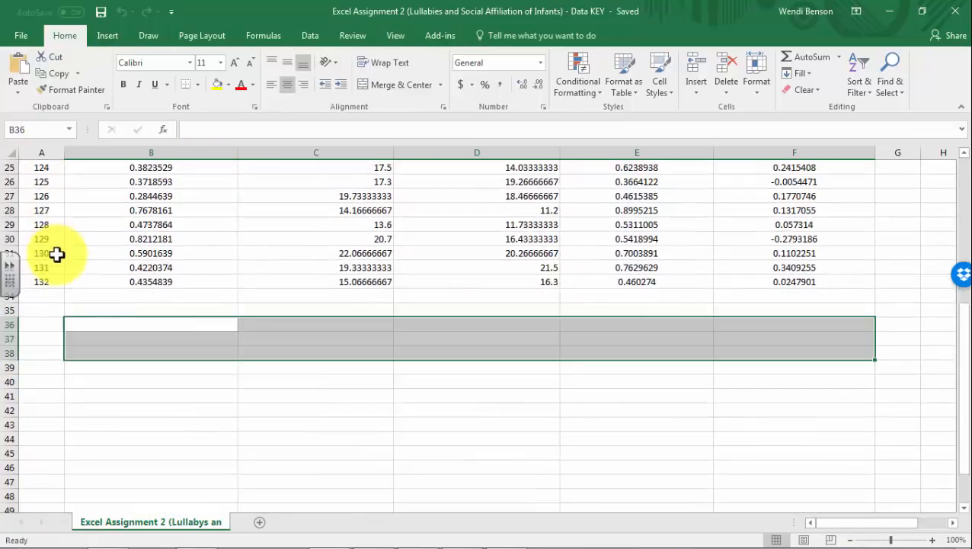
scroll(67, 320, up, 8)
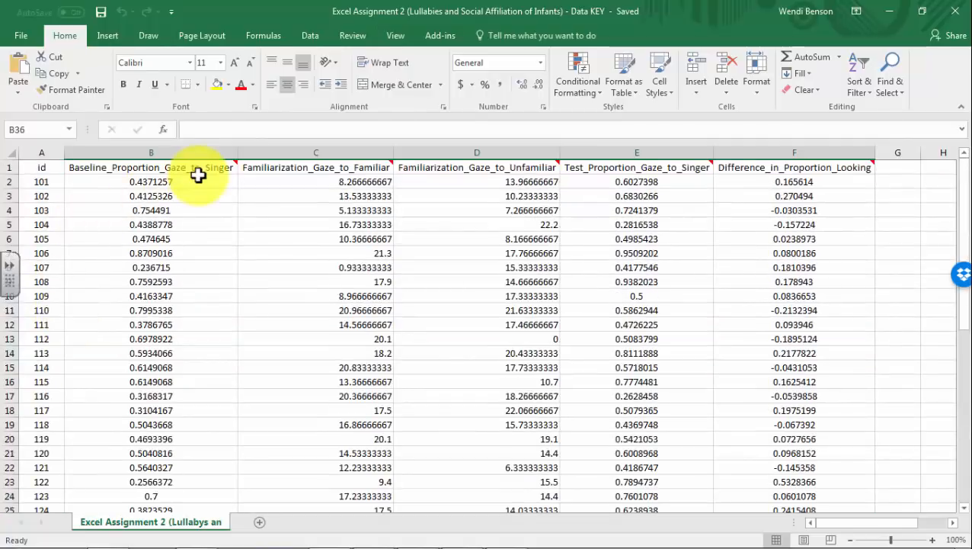
- Select the Baseline_Proportion_Gaze_to_Singer column, read its header comment and values, and select its first data cell, B2
click(148, 153)
mouse_move(145, 170)
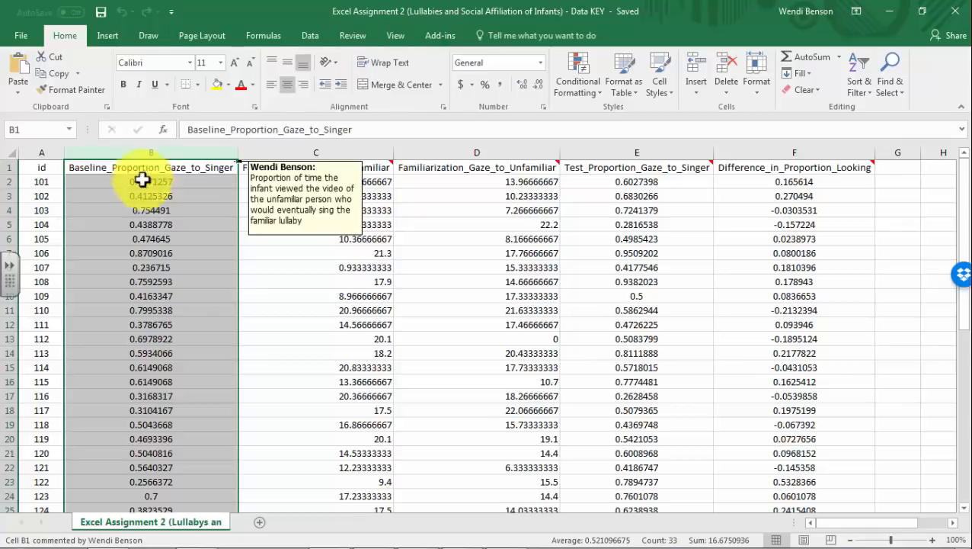
scroll(168, 418, down, 1)
scroll(168, 420, down, 2)
scroll(169, 421, up, 3)
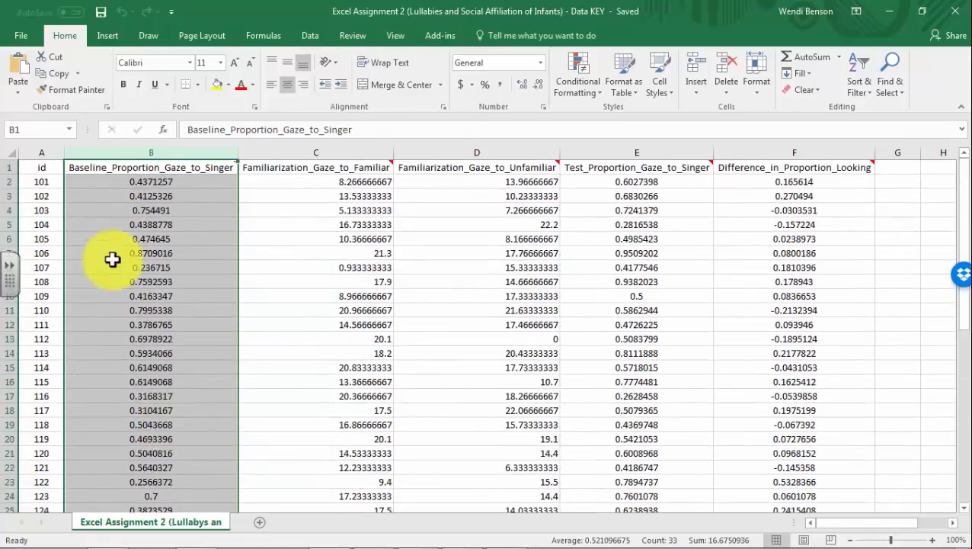
click(162, 181)
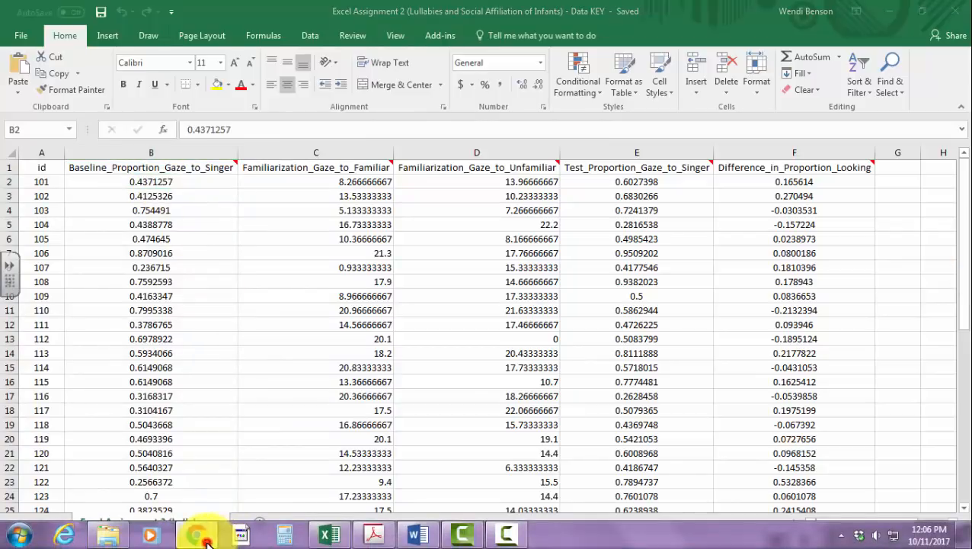
- Check the baseline trial in Fig. 1 of the article in Adobe Acrobat, and return to the Excel data workbook
click(195, 533)
click(373, 536)
scroll(450, 397, up, 8)
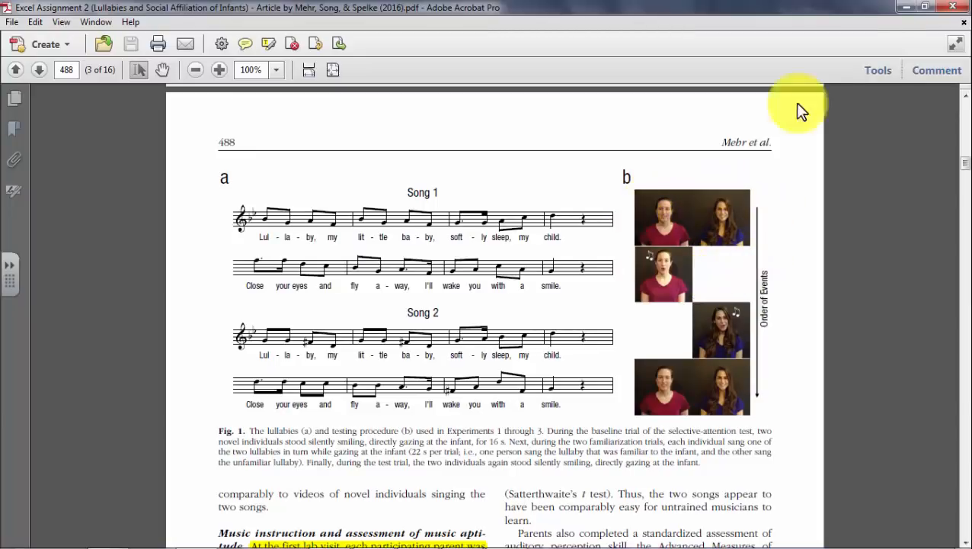
click(905, 7)
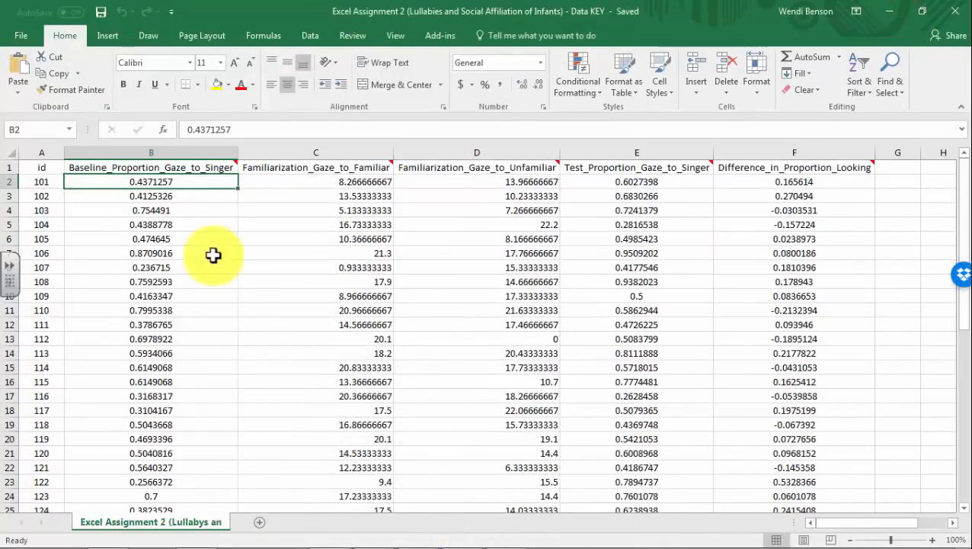
- Read the Familiarization_Gaze_to_Familiar header comment, and view the matching singing trials in Fig. 1b of the article in Adobe Acrobat
mouse_move(305, 172)
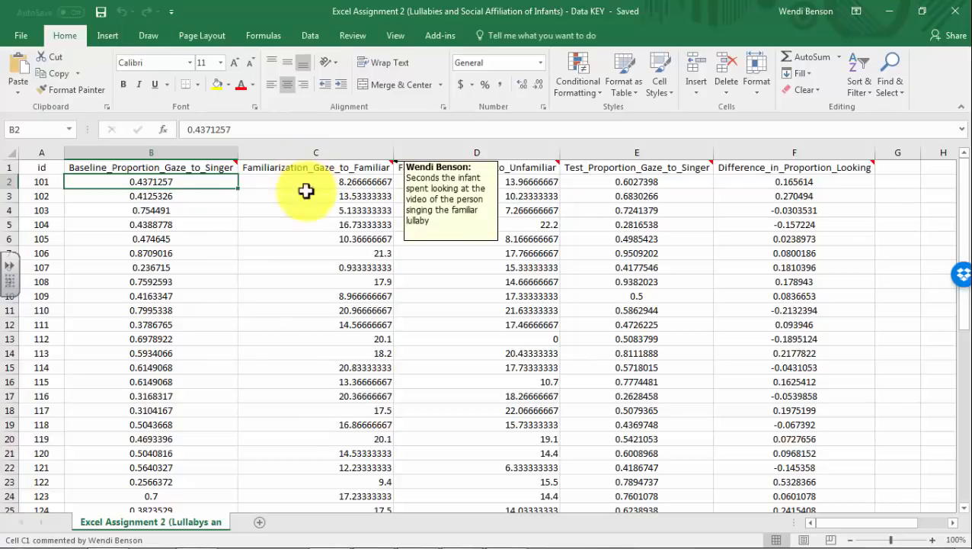
mouse_move(194, 537)
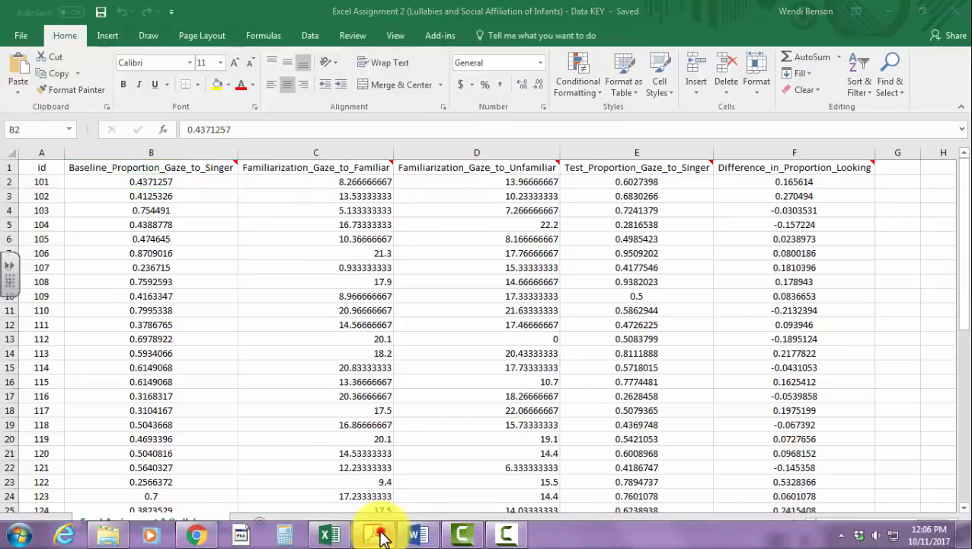
click(373, 535)
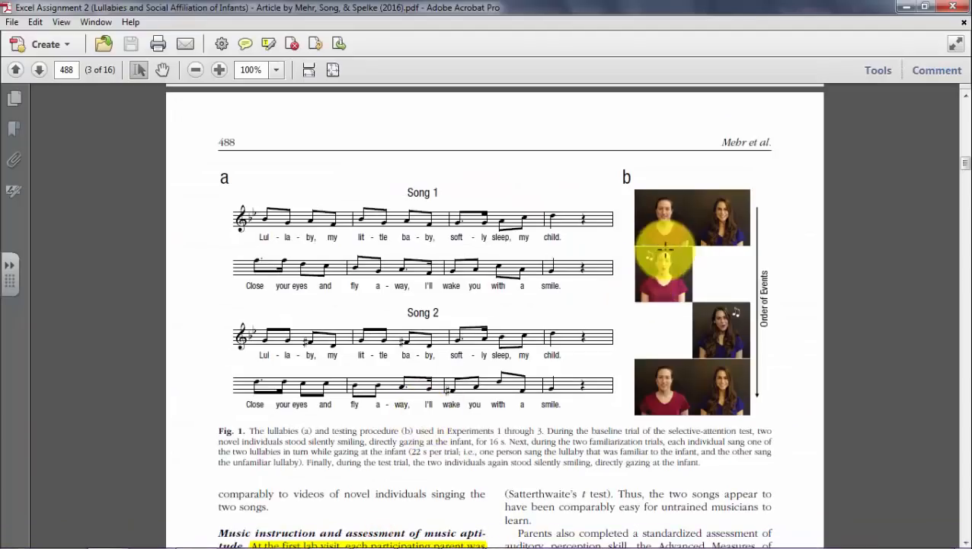
mouse_move(240, 543)
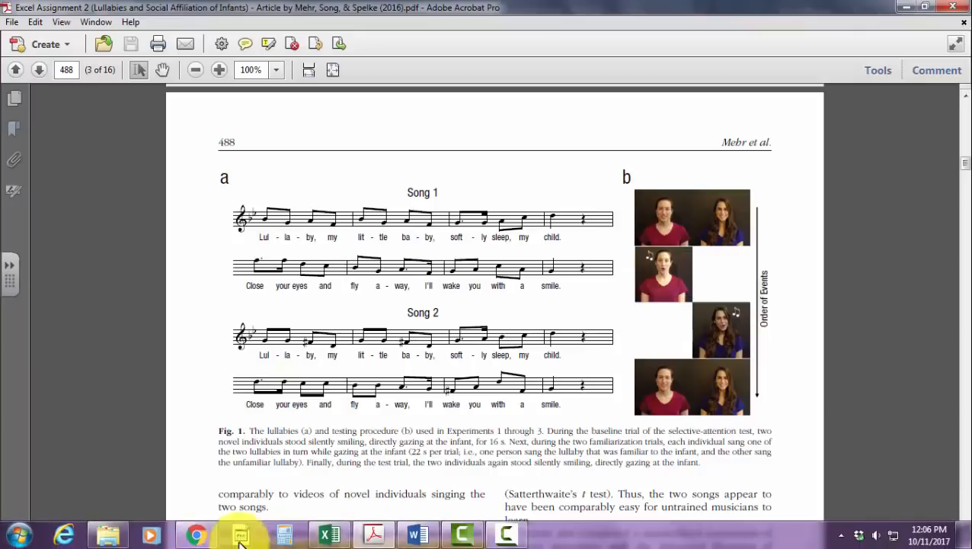
- Return to the Excel data workbook, read the Familiarization_Gaze_to_Unfamiliar header comment, and view the singing trials in Fig. 1b in Adobe Acrobat
click(327, 536)
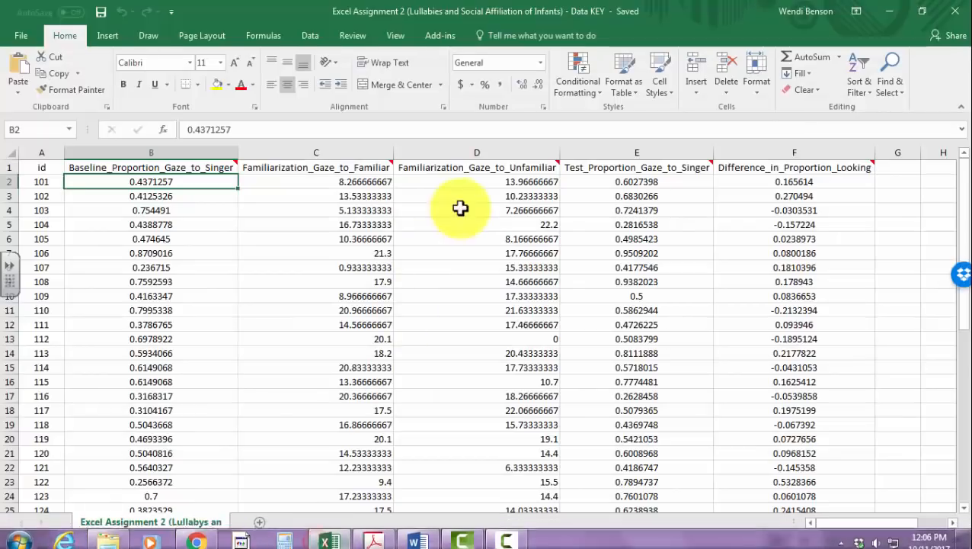
mouse_move(512, 178)
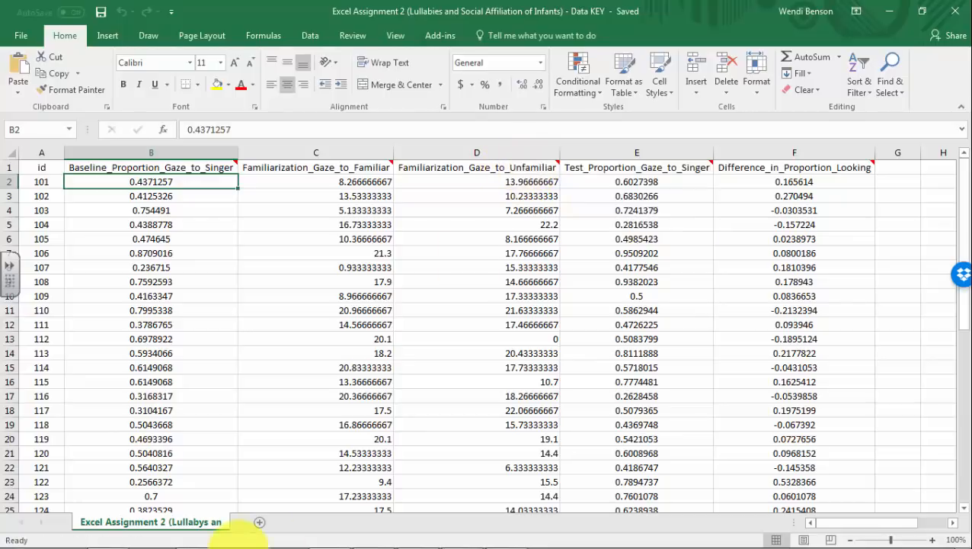
mouse_move(159, 542)
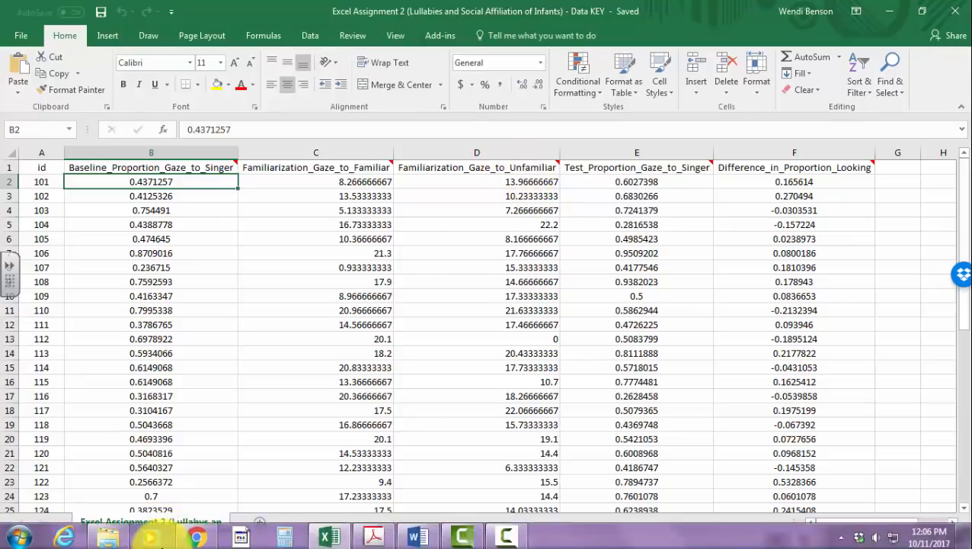
click(375, 535)
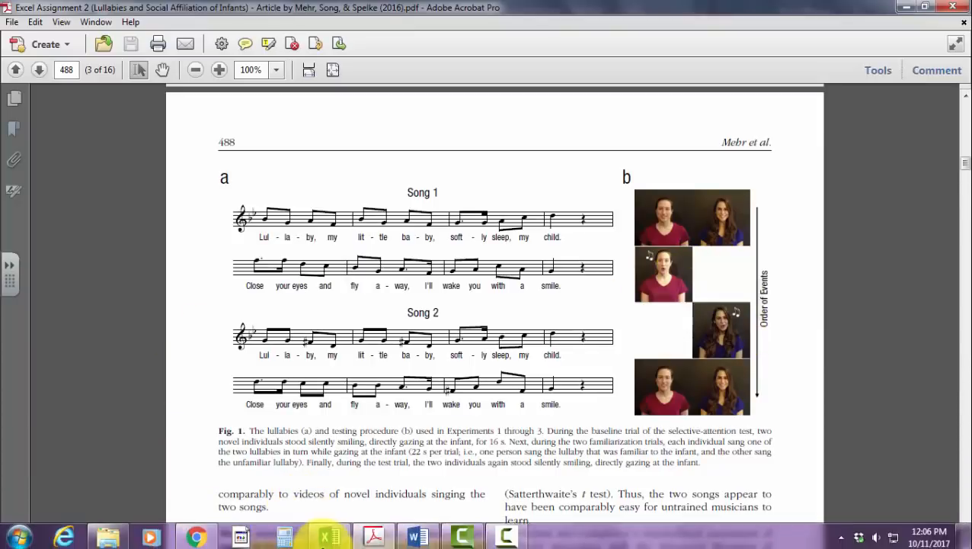
- Read the Test_Proportion_Gaze_to_Singer header comment in Excel, check the test trial in Fig. 1b in Adobe Acrobat, and return to the workbook
click(326, 534)
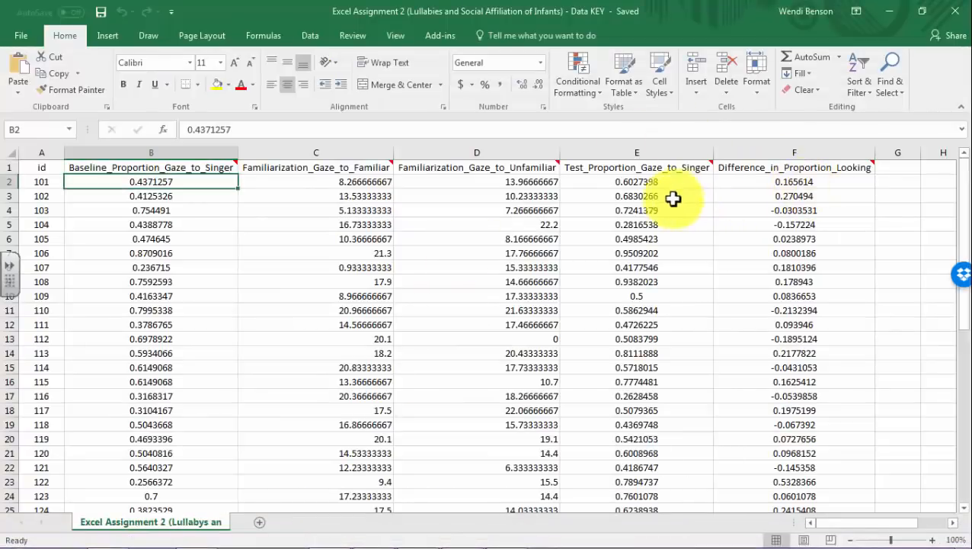
mouse_move(614, 168)
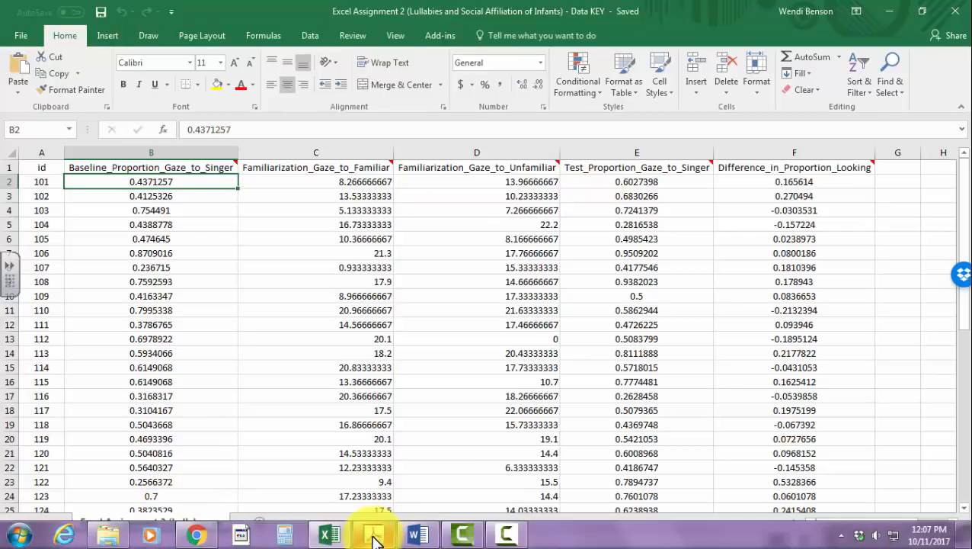
click(372, 536)
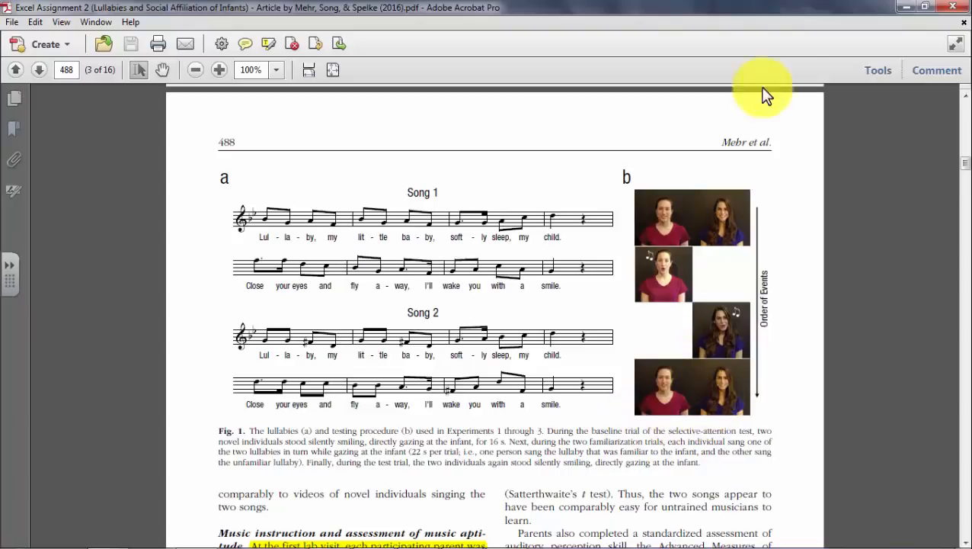
click(906, 6)
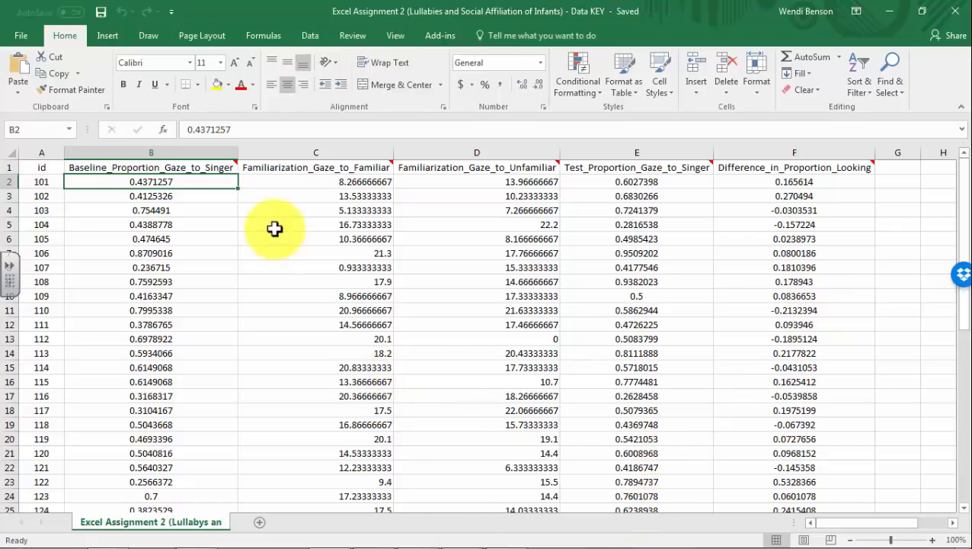
- Insert a new column before Familiarization_Gaze_to_Familiar and give it the header Chance
right_click(275, 149)
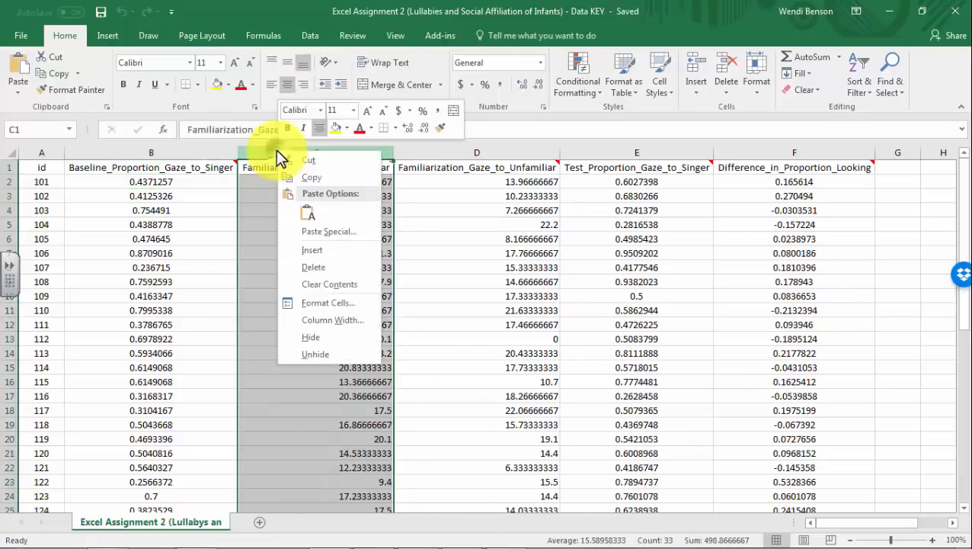
right_click(251, 149)
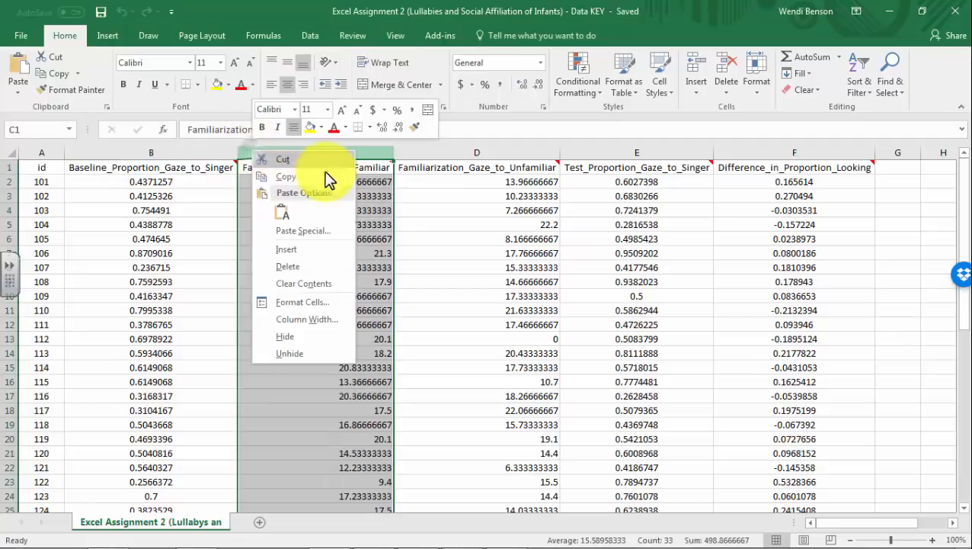
click(286, 248)
click(306, 168)
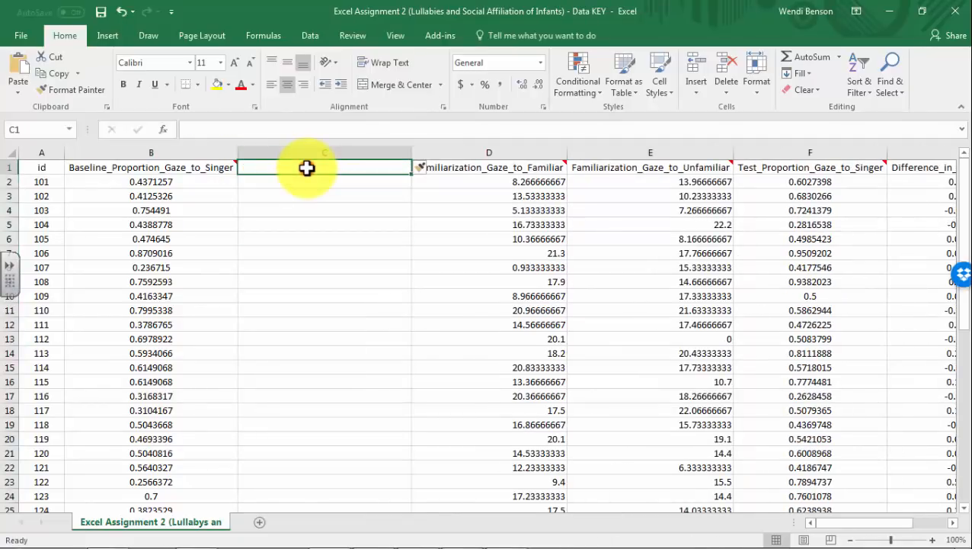
text(Ch)
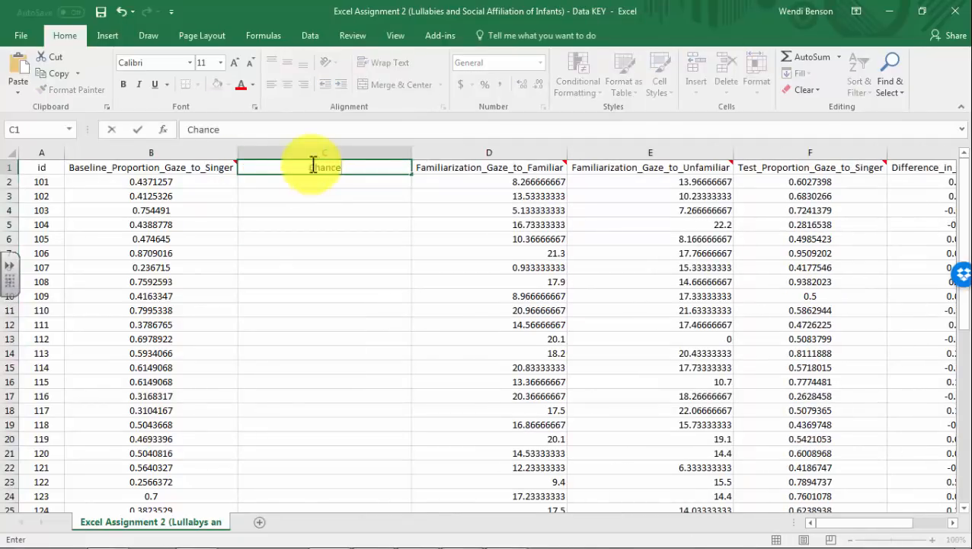
text(ance)
- Enter the chance value .5 in C2 for the first infant
click(313, 176)
text(.)
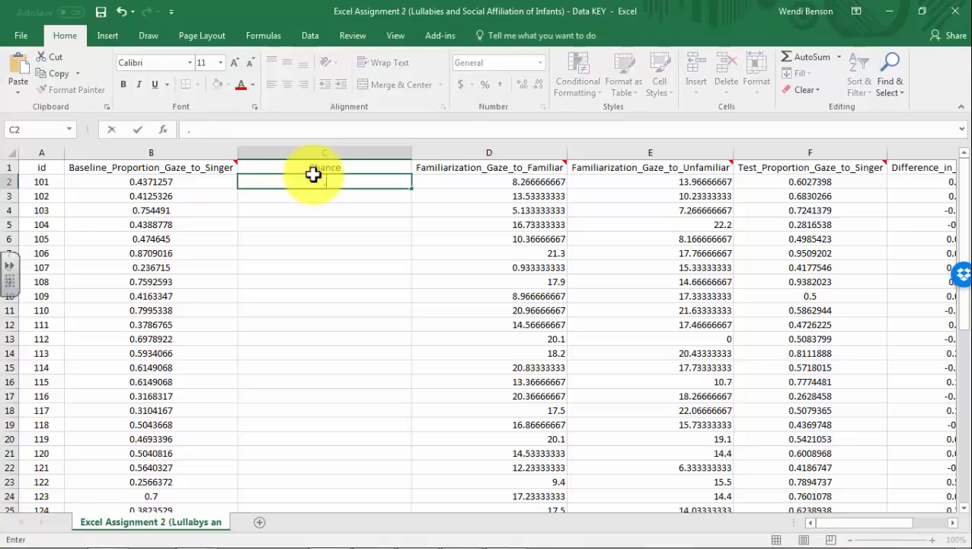
text(5)
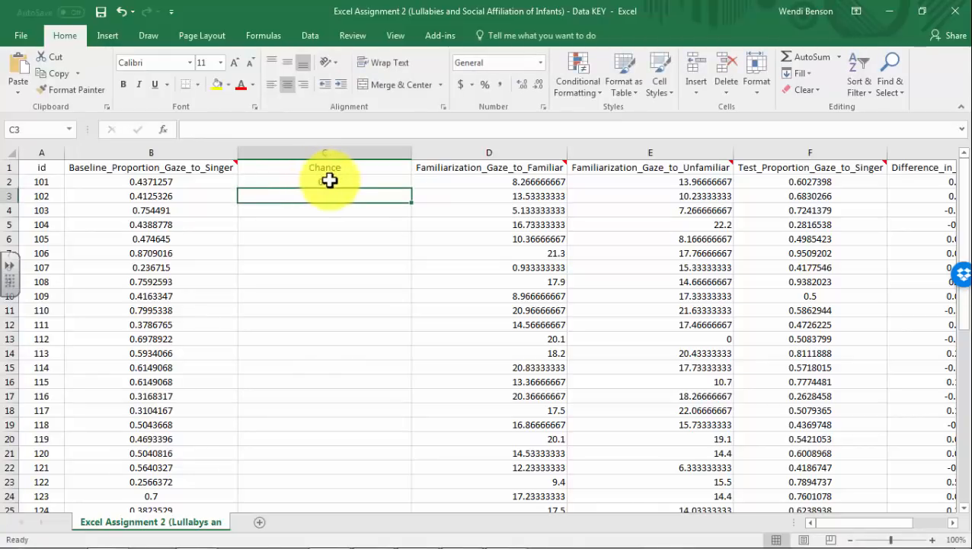
- Fill the value in C2 down the Chance column to C33, and undo the fill
click(328, 180)
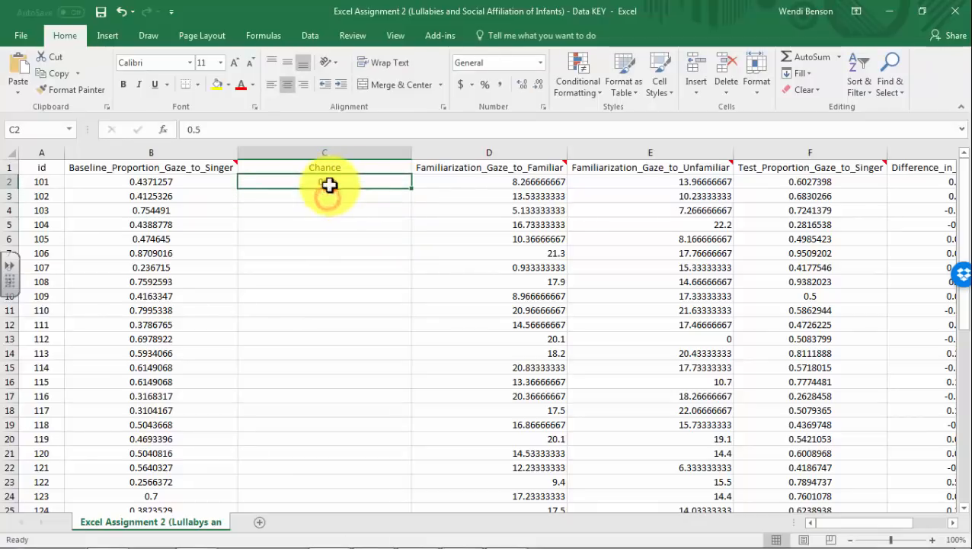
drag(413, 188, 390, 484)
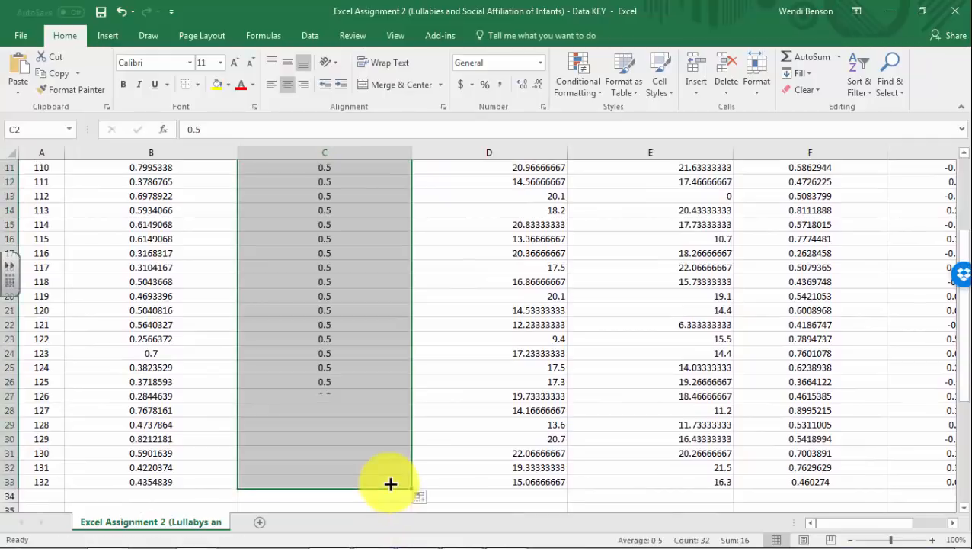
click(121, 11)
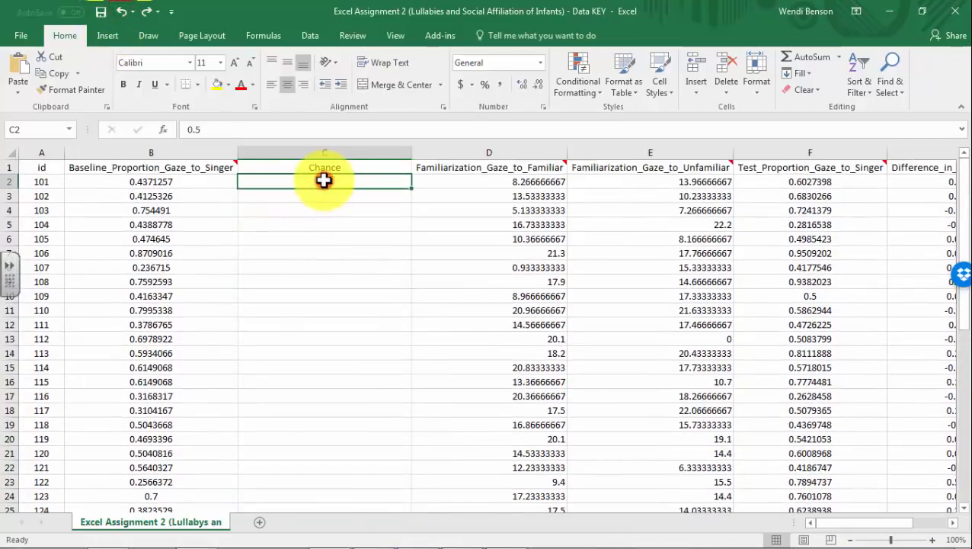
- Copy the 0.5 value in C2 and paste it into C3:C33 of the Chance column
key(ctrl+c)
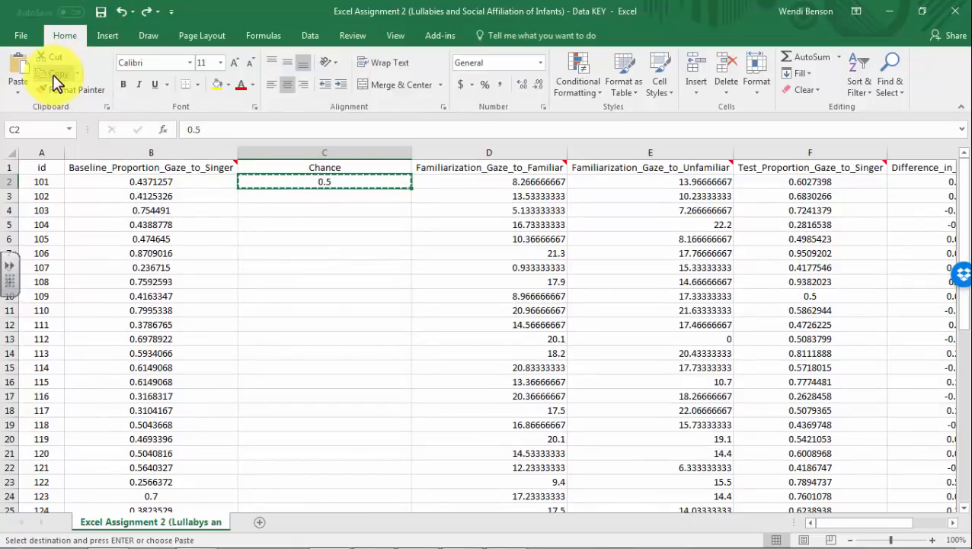
drag(351, 197, 332, 480)
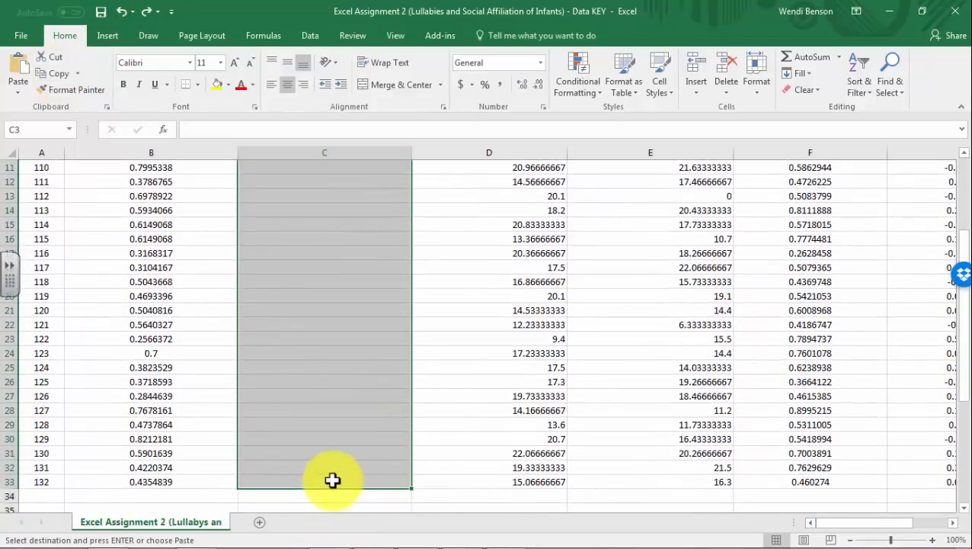
key(ctrl+v)
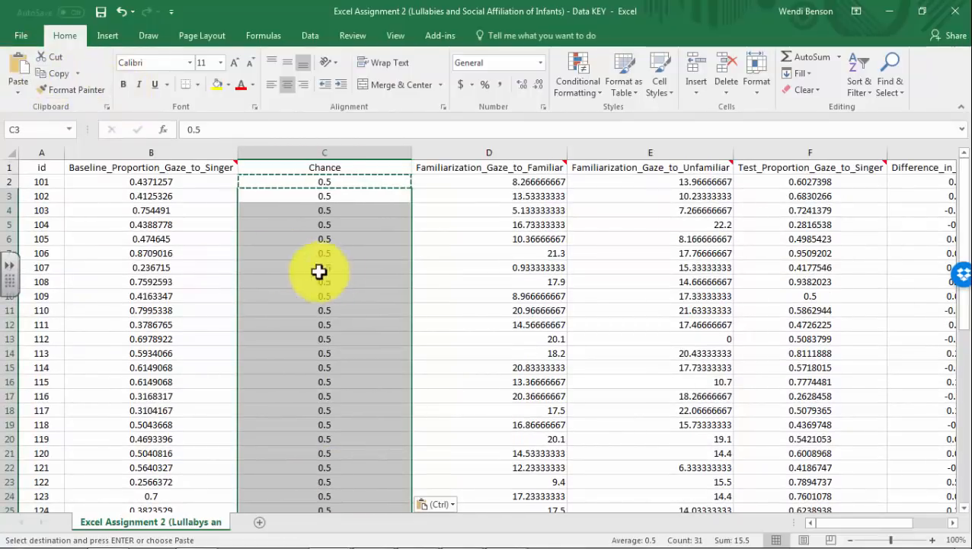
click(360, 267)
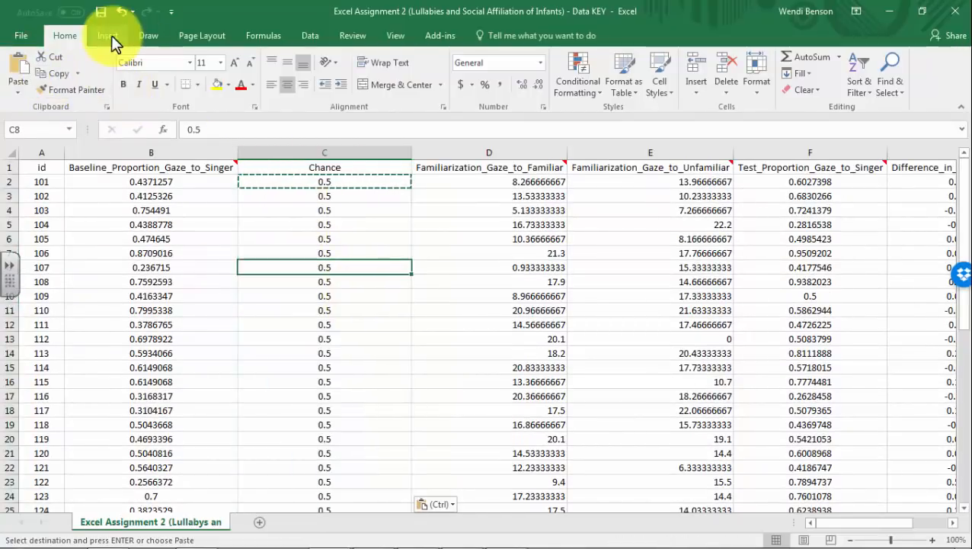
- Check in Excel's add-in options that Analysis ToolPak is enabled, and accept the add-in selection
click(317, 36)
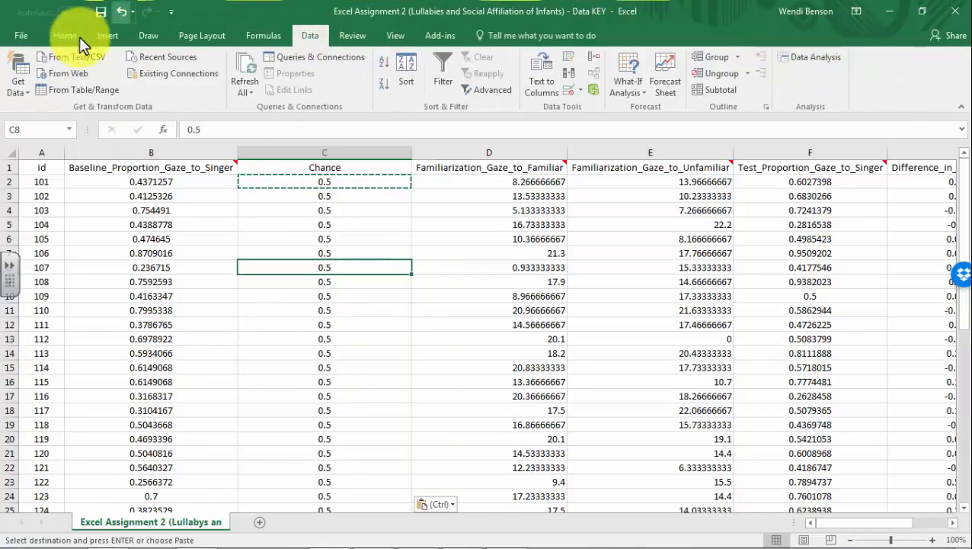
click(19, 38)
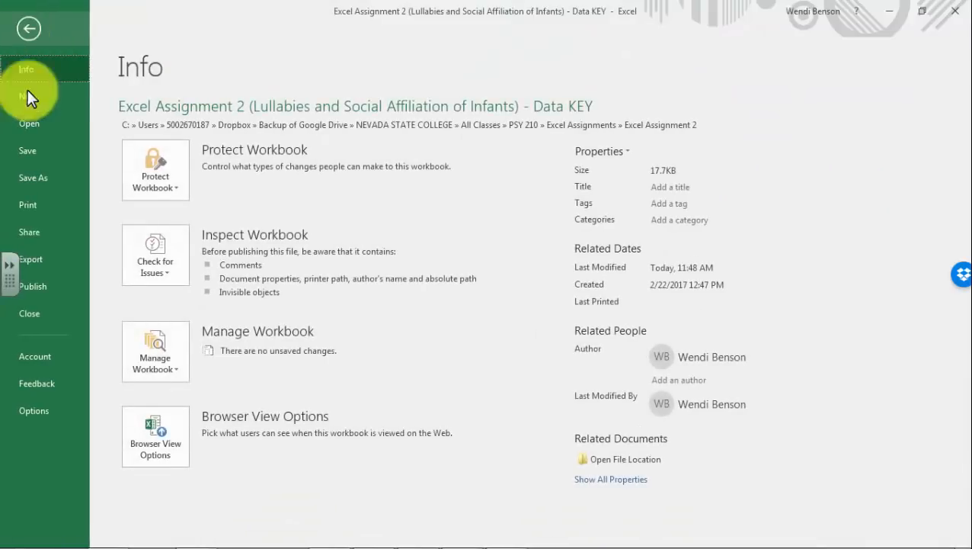
click(31, 410)
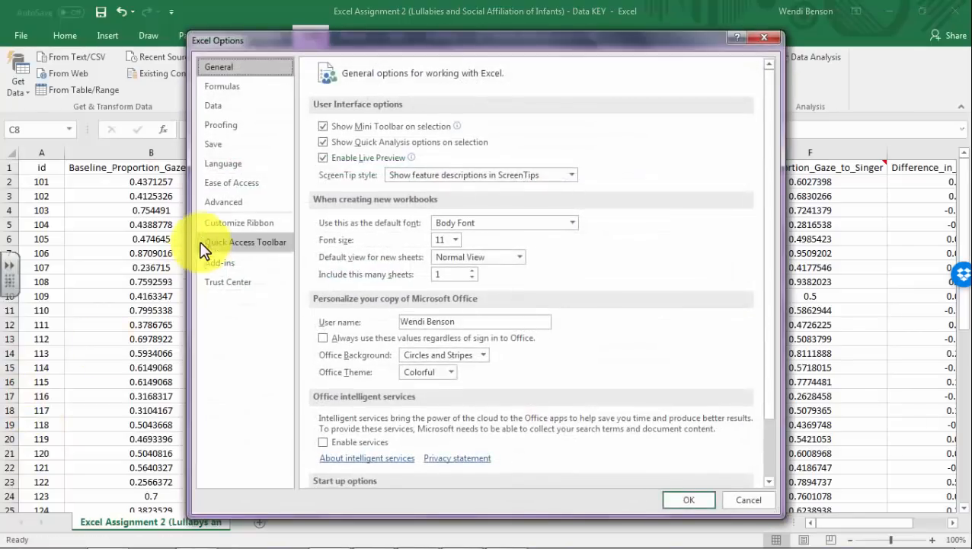
click(243, 261)
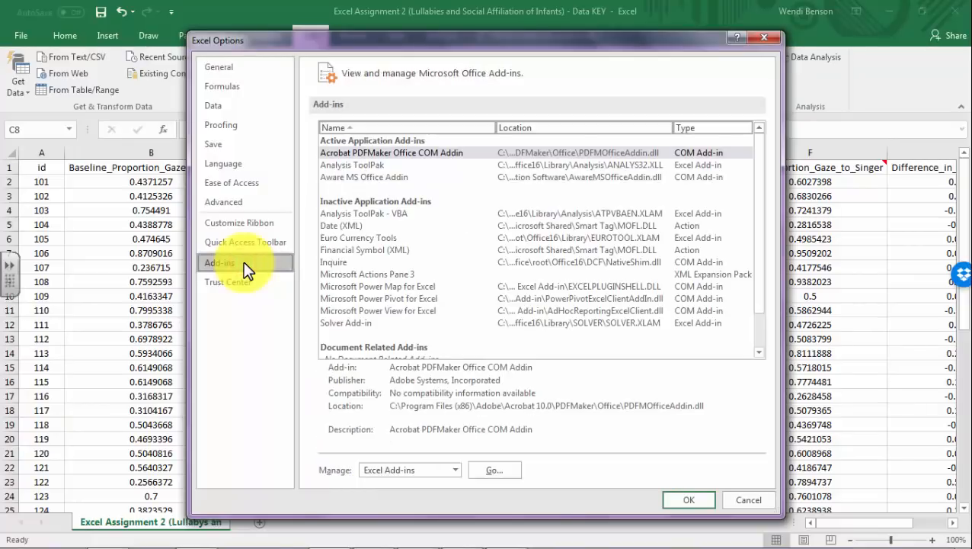
click(361, 164)
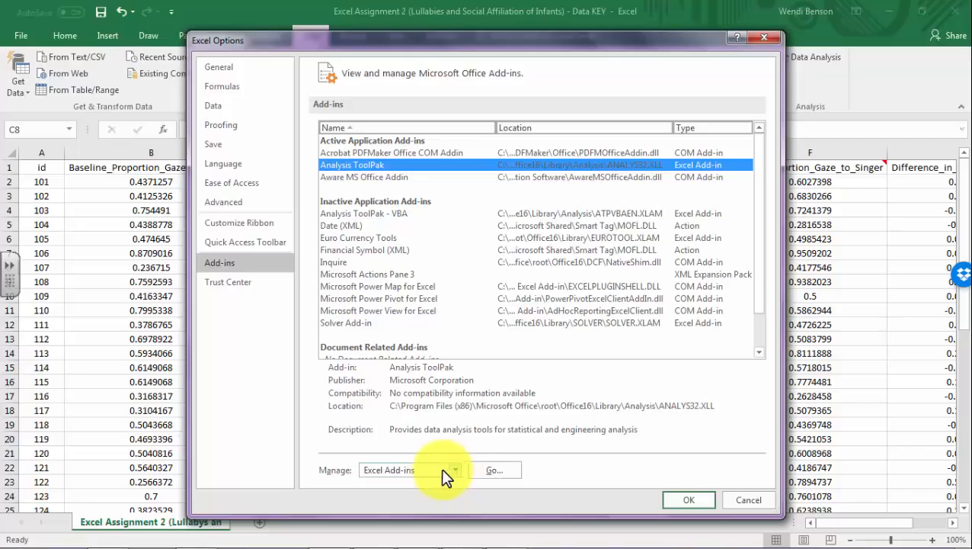
click(490, 471)
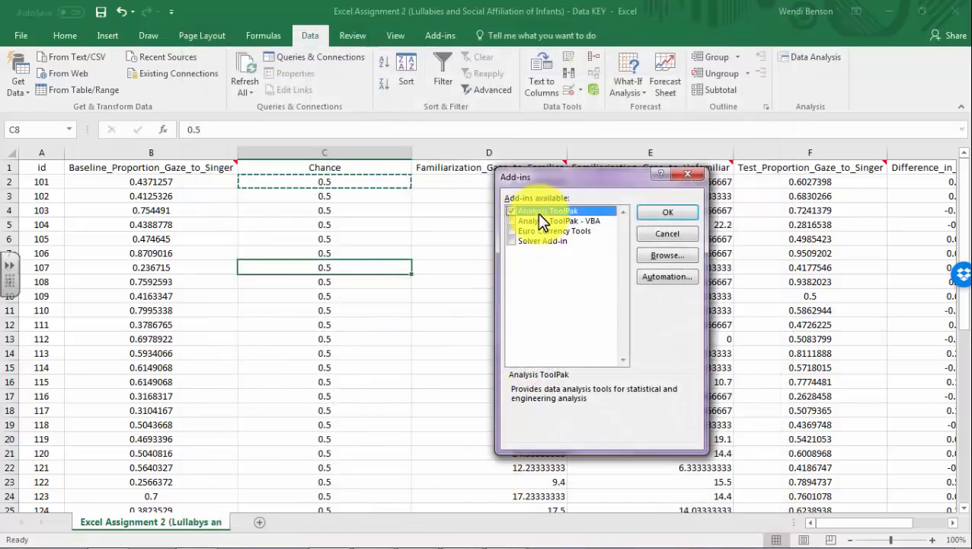
click(680, 213)
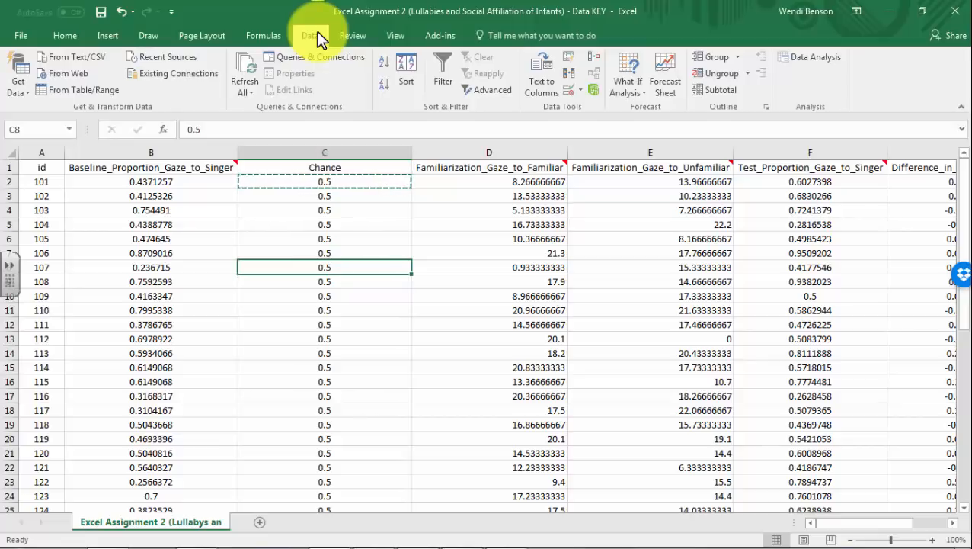
- Start the data analysis t-Test: Two-Sample Assuming Unequal Variances
click(804, 55)
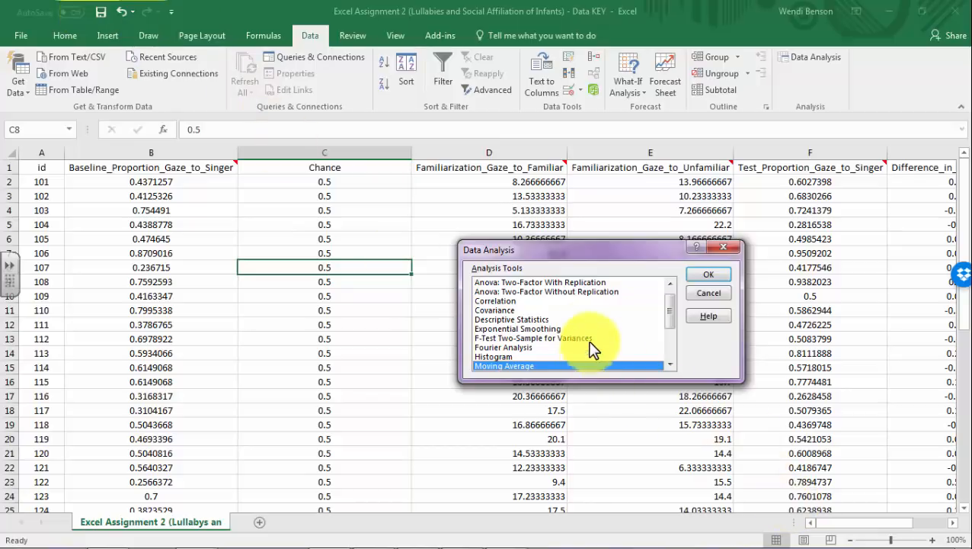
scroll(594, 347, down, 3)
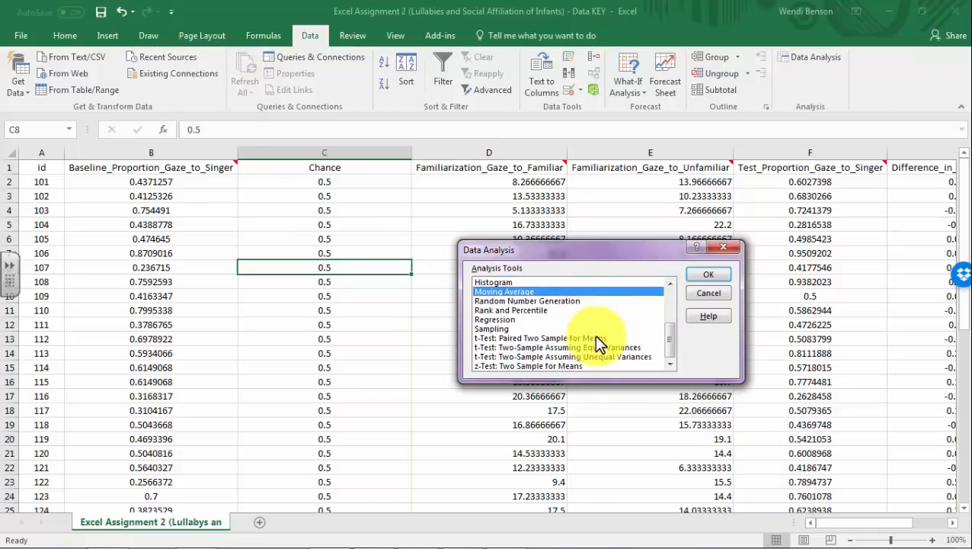
click(605, 357)
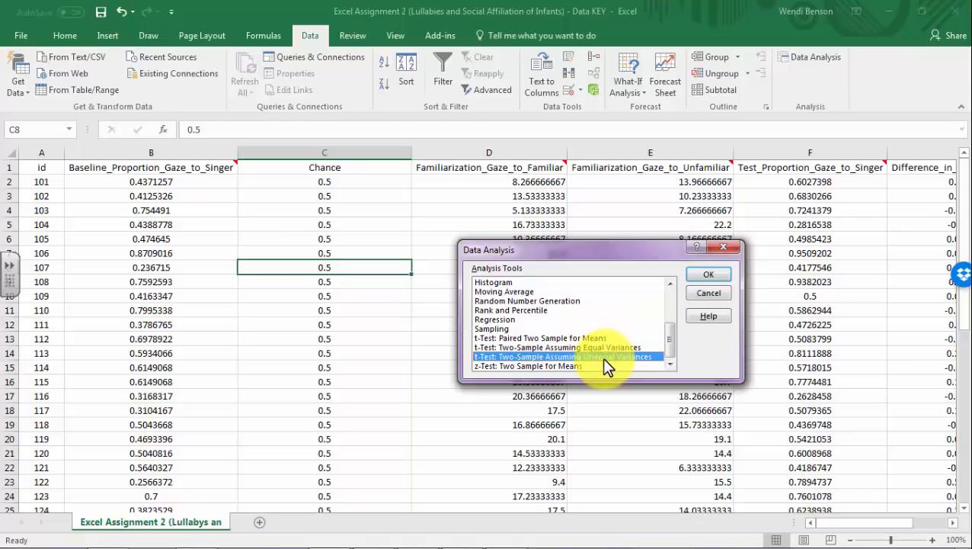
click(724, 277)
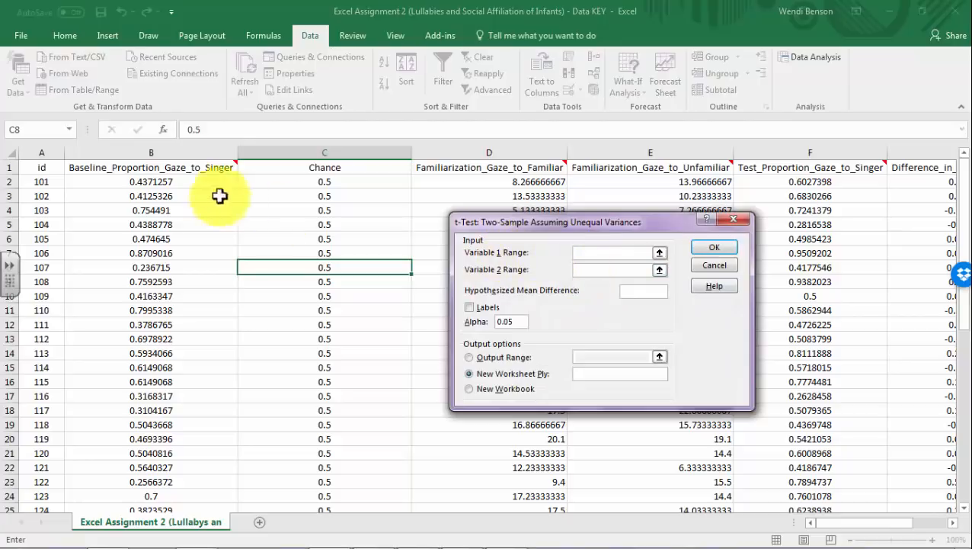
- Set the t-test's Variable 1 range to $B$1:$B$33 and Variable 2 range to $C$1:$C$33, and include the labels
drag(178, 167, 189, 490)
scroll(190, 412, up, 3)
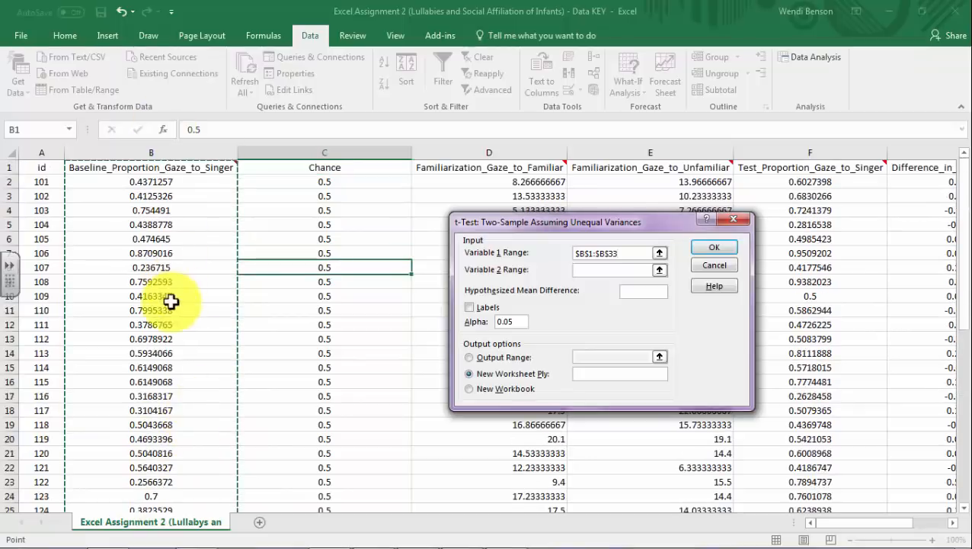
click(593, 269)
drag(332, 162, 345, 482)
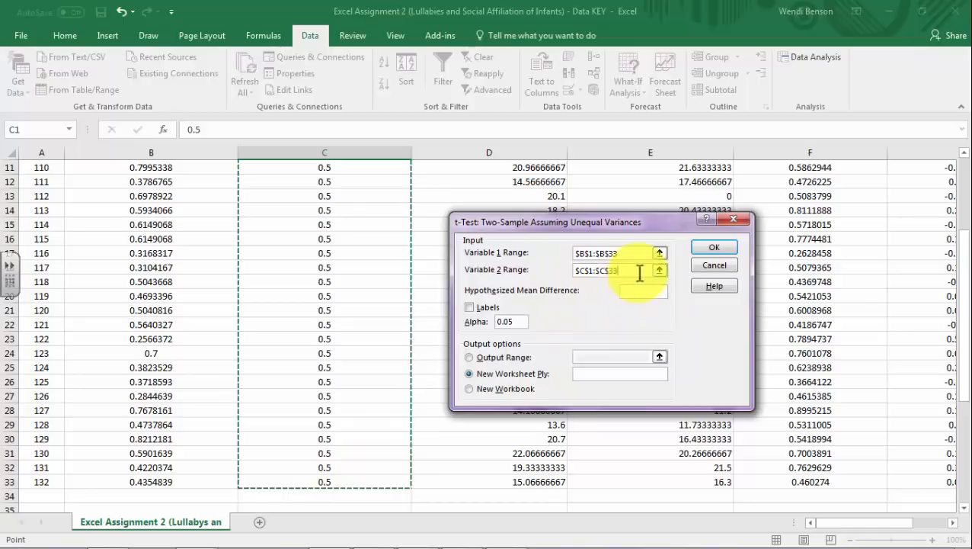
click(469, 306)
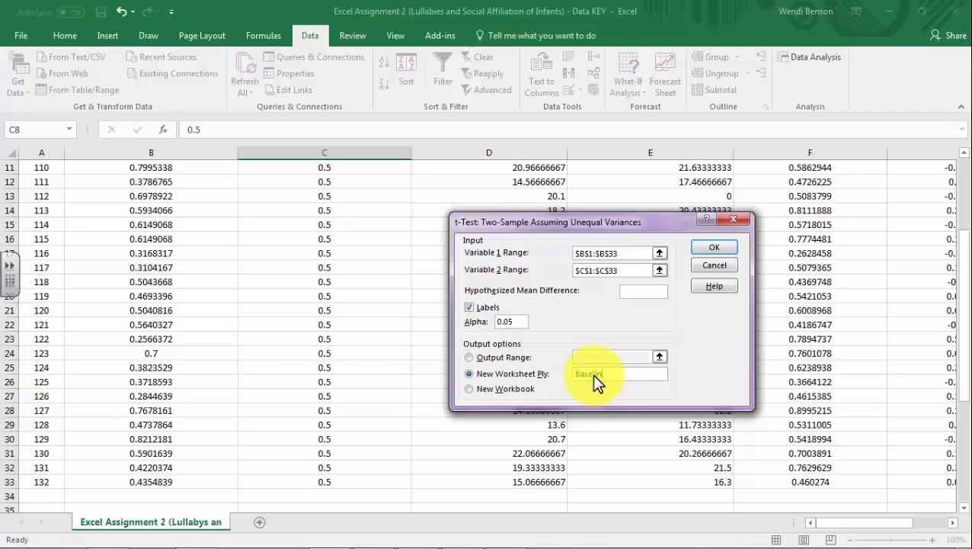
- Send the t-test output to a new worksheet named Baseline VS Chance and run the test
text(Chance)
click(723, 248)
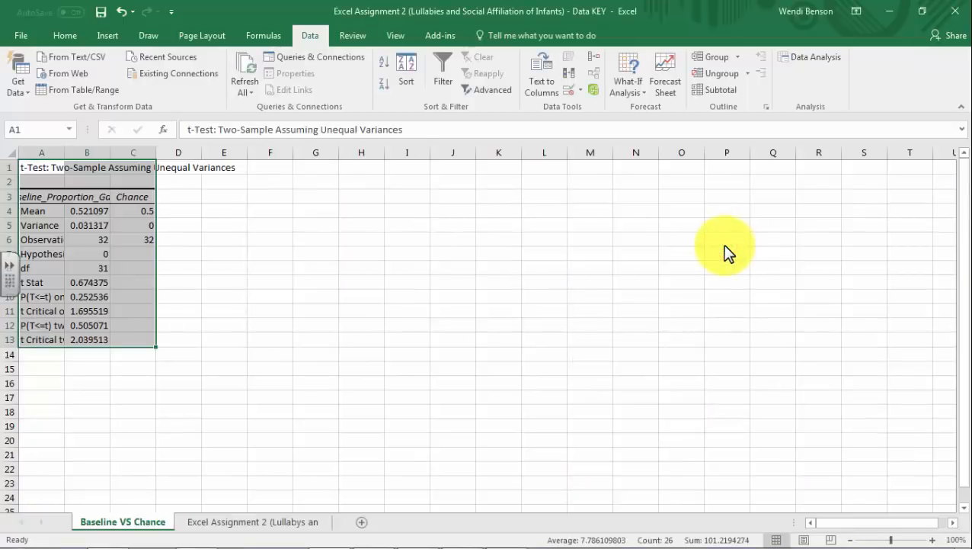
- Format columns A to C of the t-test output as Number with 3 decimal places
right_click(80, 257)
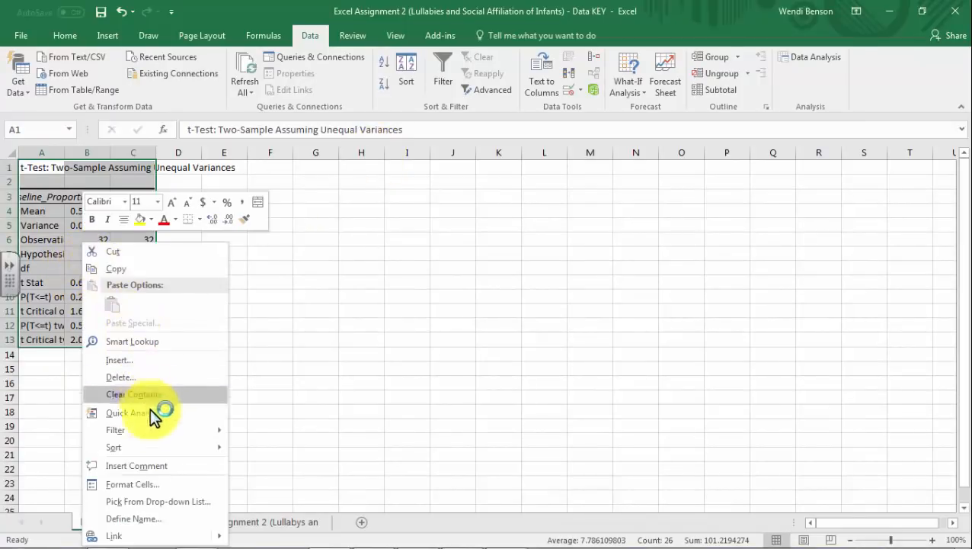
click(341, 359)
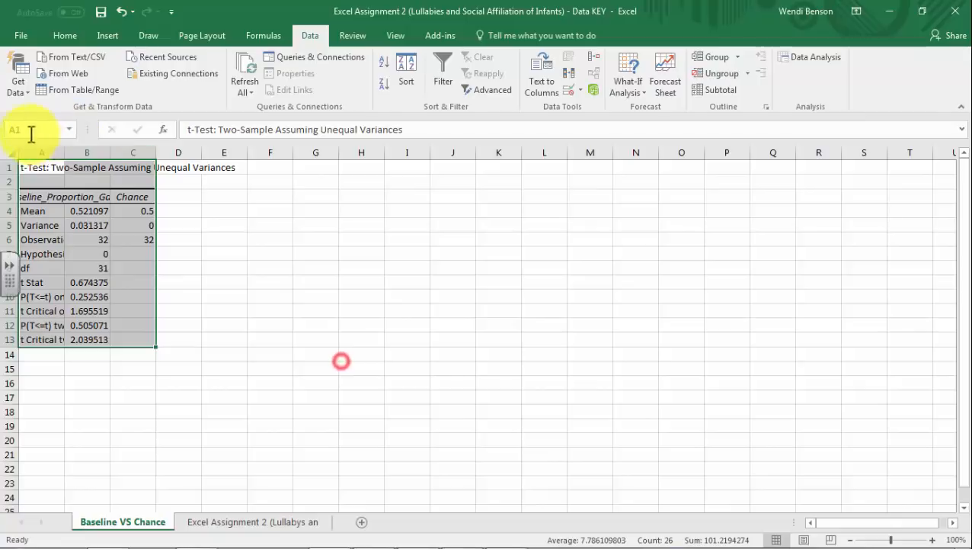
click(43, 167)
drag(36, 152, 143, 154)
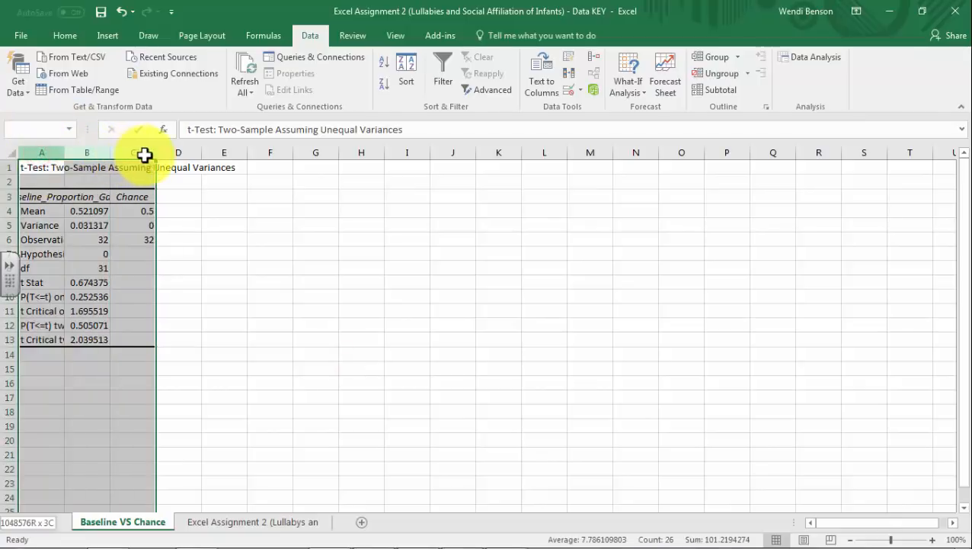
right_click(76, 229)
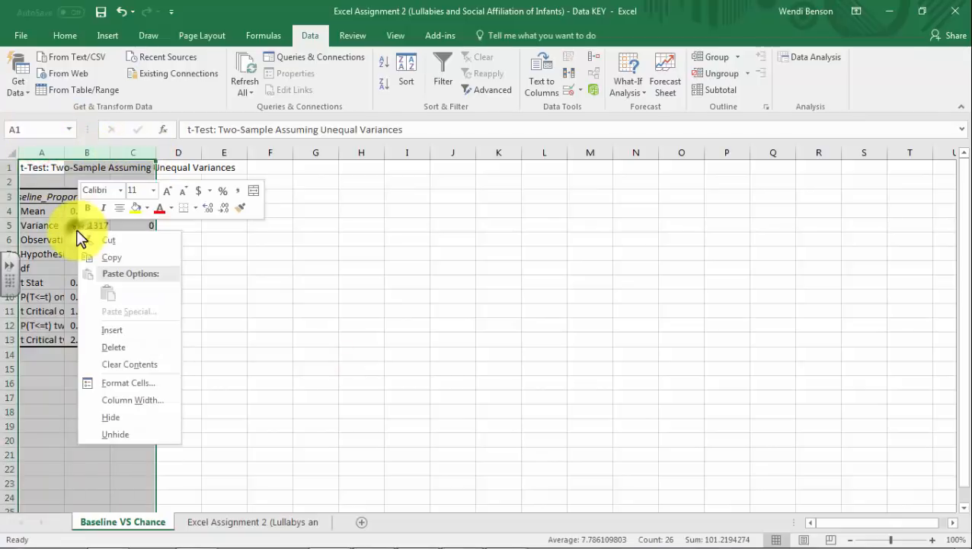
click(145, 376)
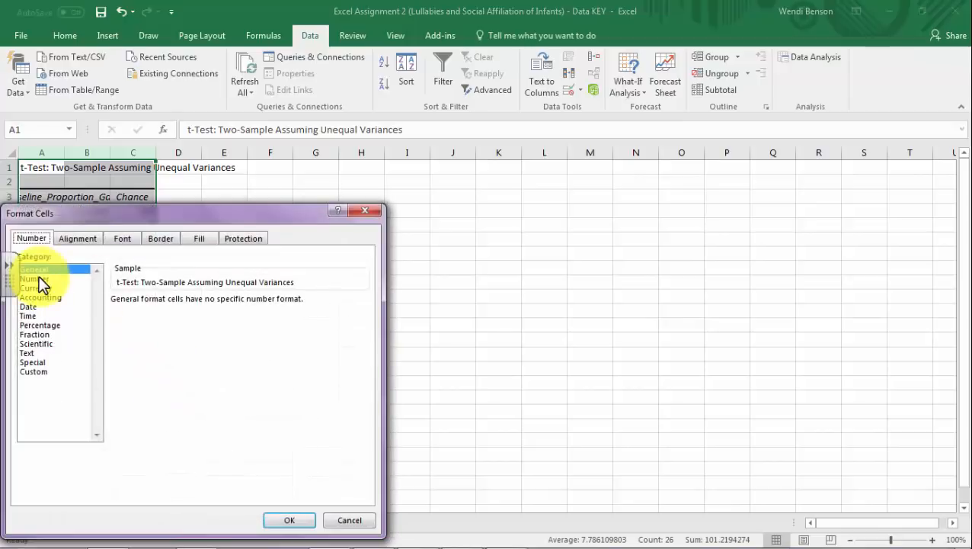
click(35, 279)
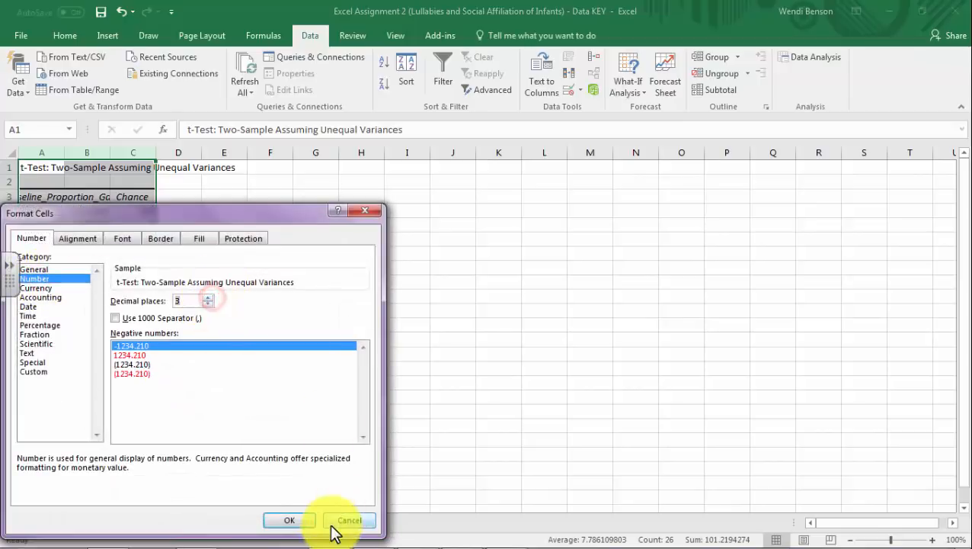
click(285, 520)
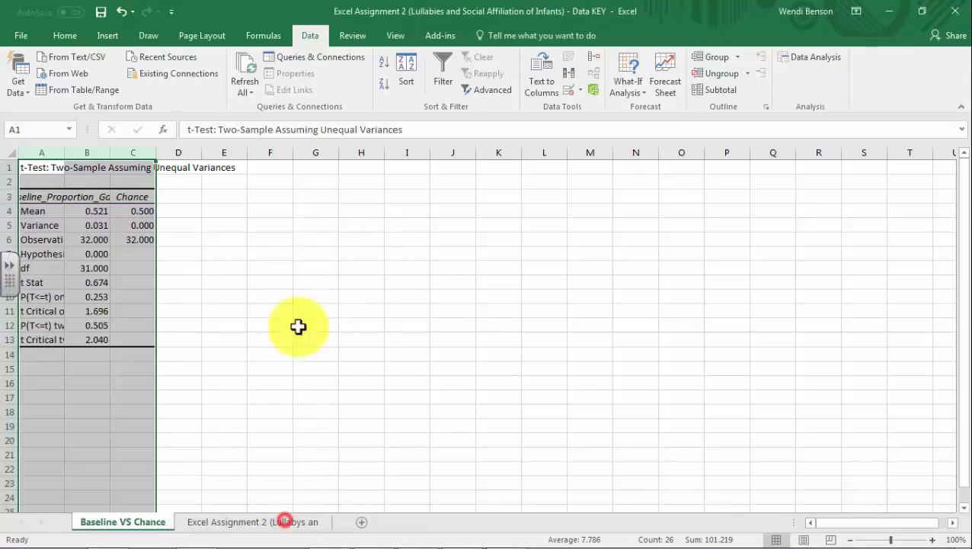
- AutoFit the width of columns A to C so the t-test labels fit
click(65, 35)
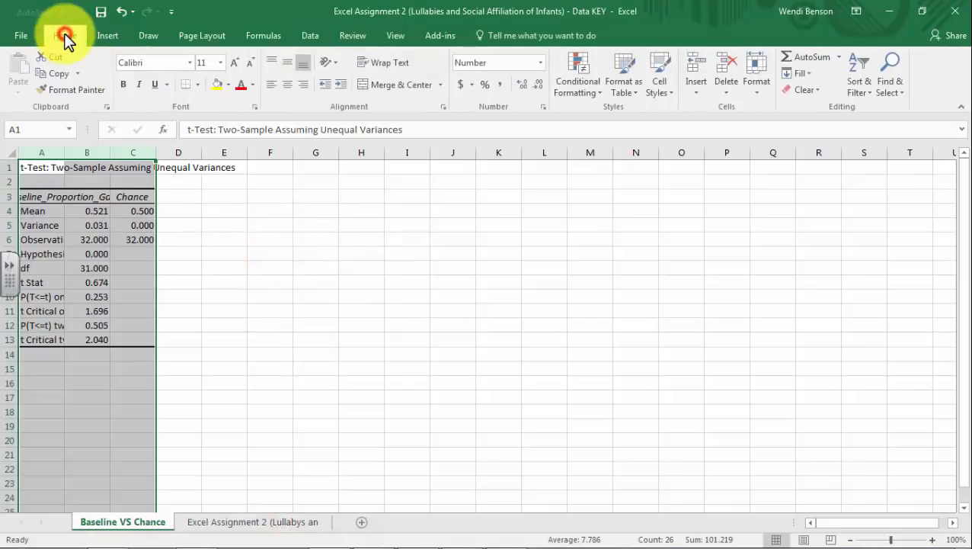
click(768, 74)
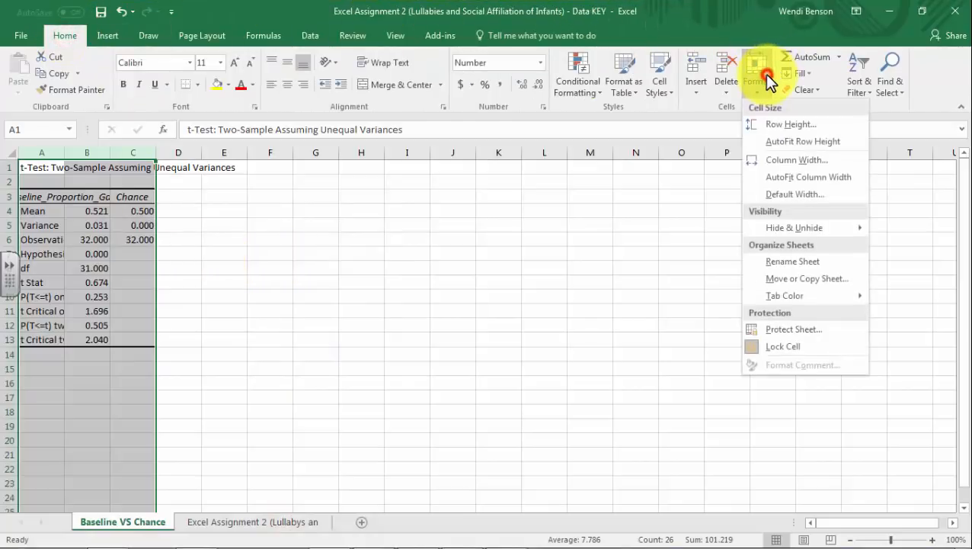
click(768, 189)
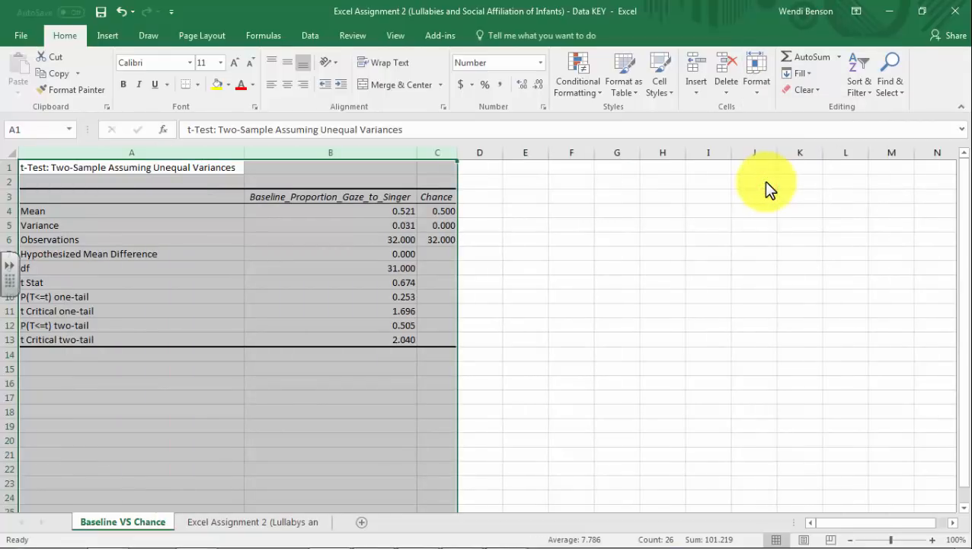
click(564, 352)
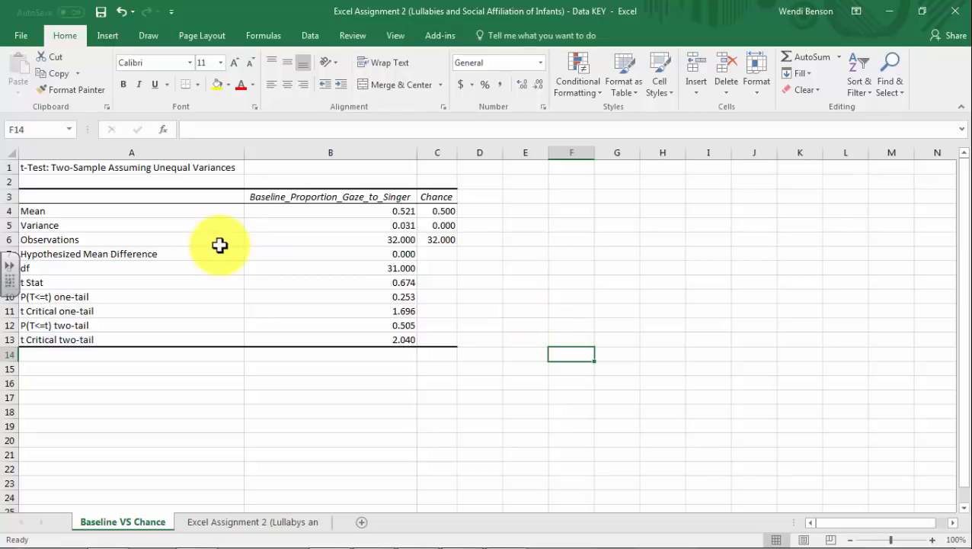
- Label cell E5 "SD =" and calculate the baseline standard deviation in F5 as the SQRT of the variance in B5
click(42, 211)
click(402, 211)
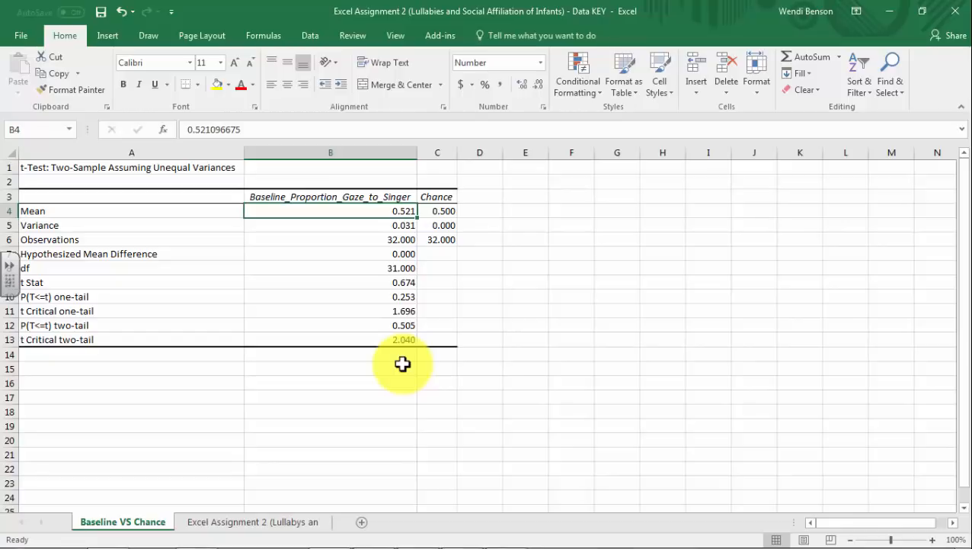
click(440, 212)
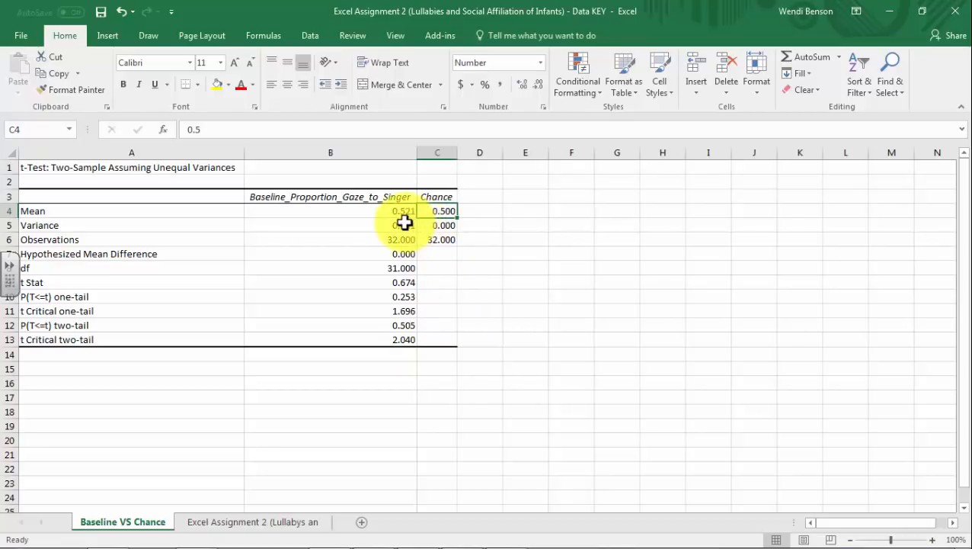
click(403, 224)
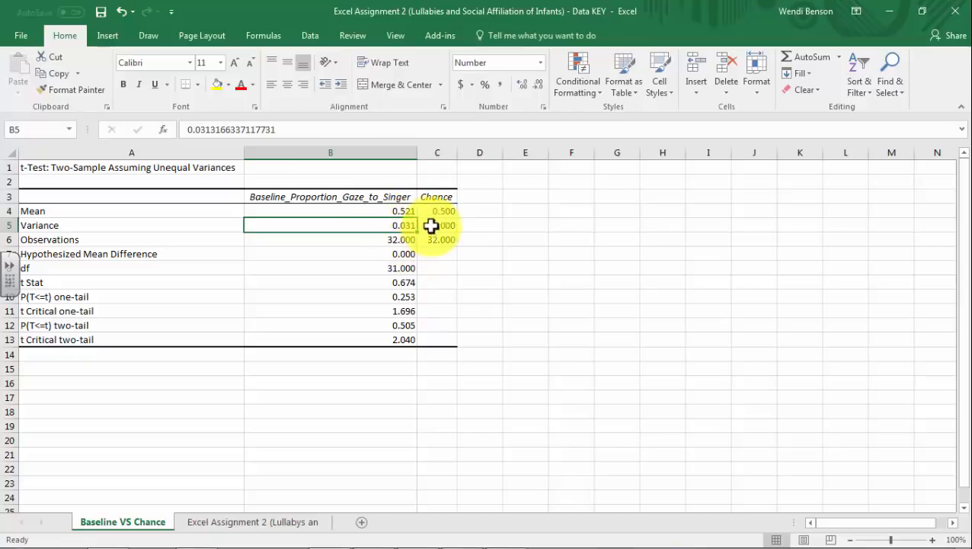
click(527, 223)
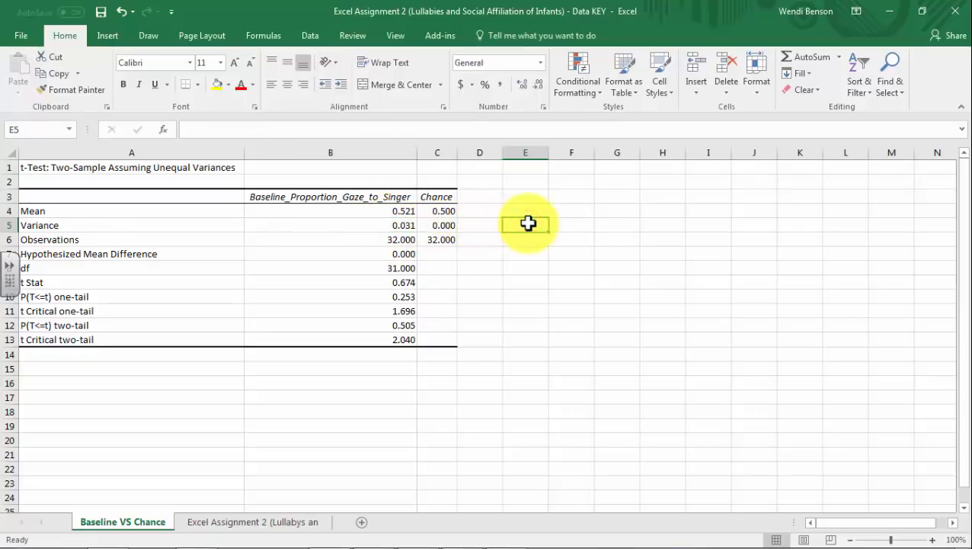
text(SD =)
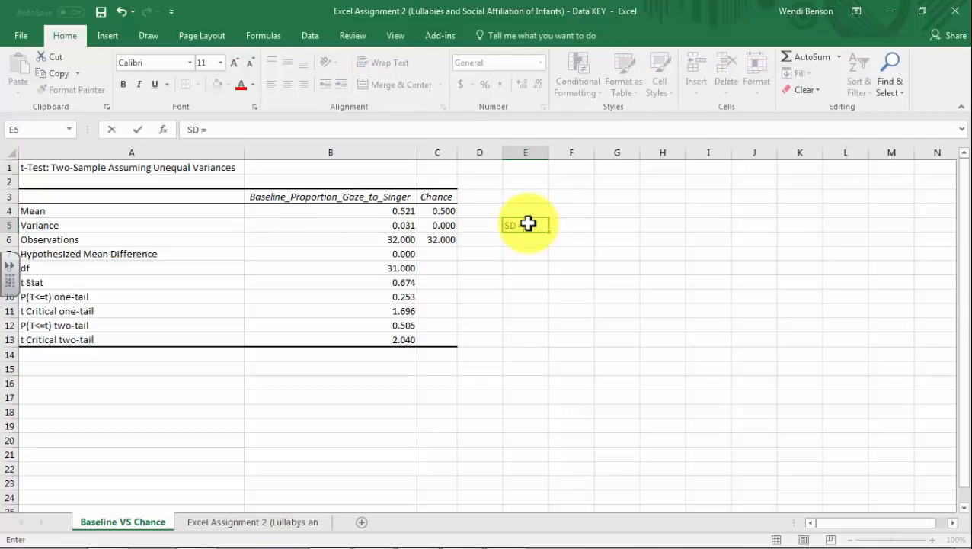
click(559, 223)
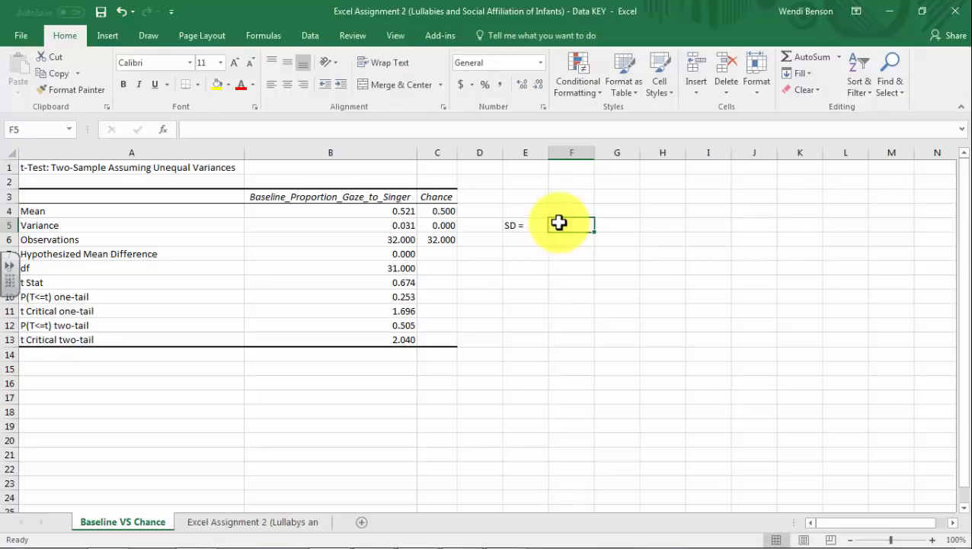
text(=sq)
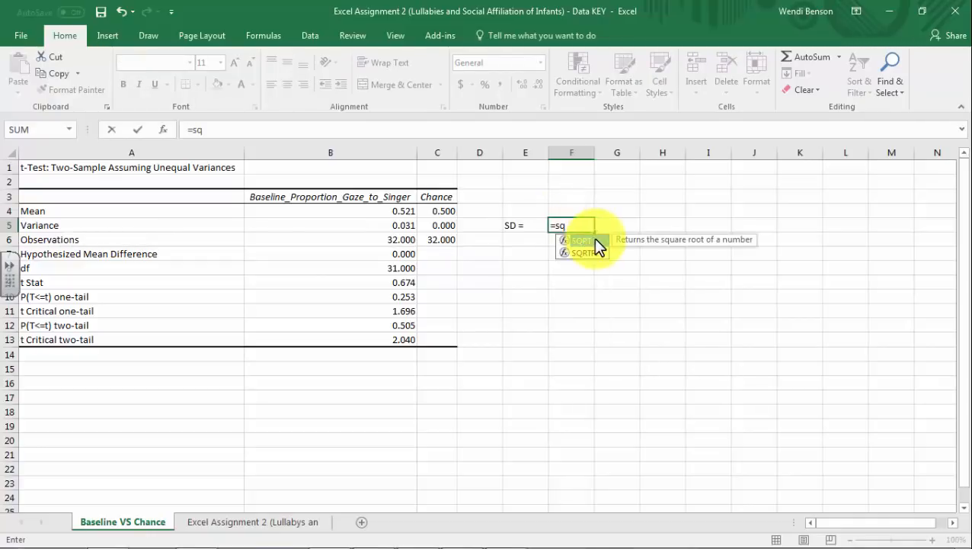
double_click(594, 239)
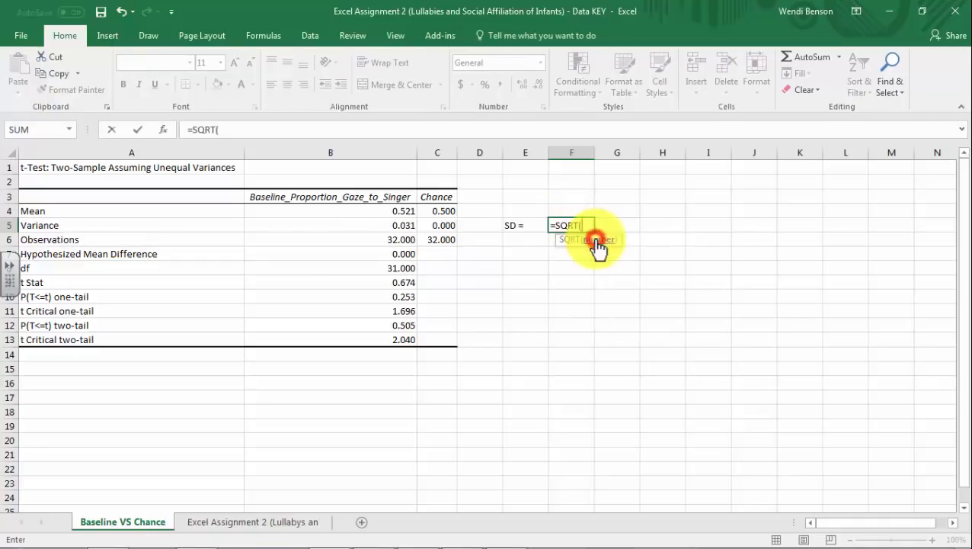
click(391, 226)
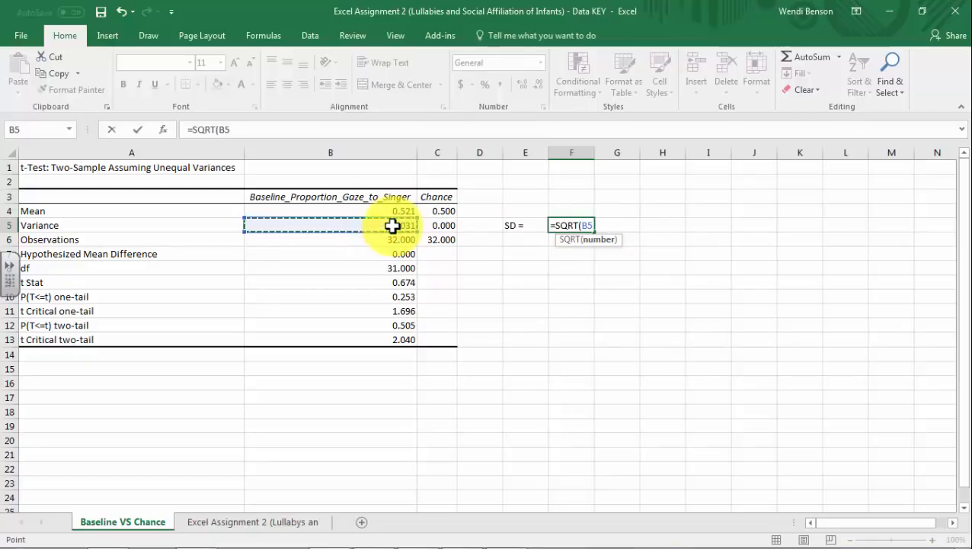
key(Return)
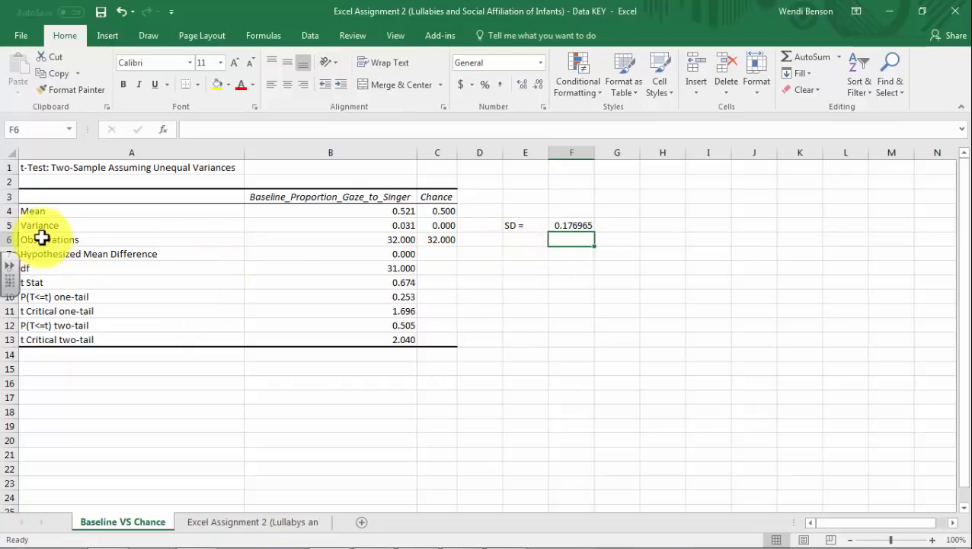
- Examine the t-test output's observations, hypothesized mean difference, degrees of freedom, t statistic, and two-tail p and critical values
click(376, 241)
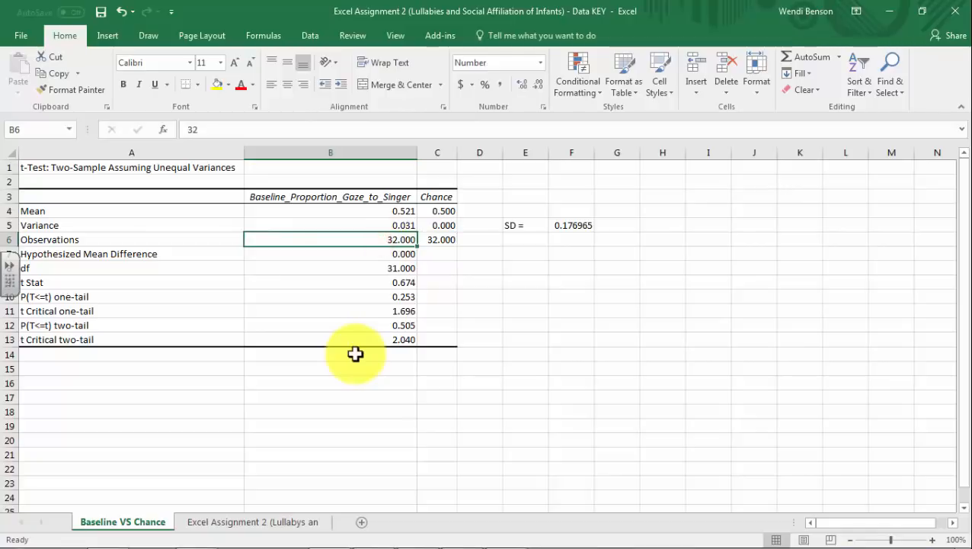
click(375, 253)
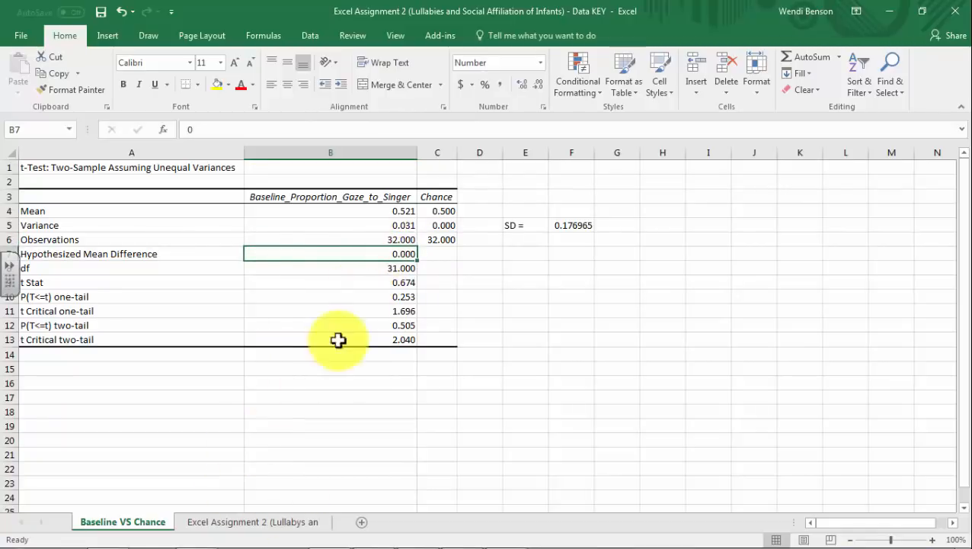
click(382, 267)
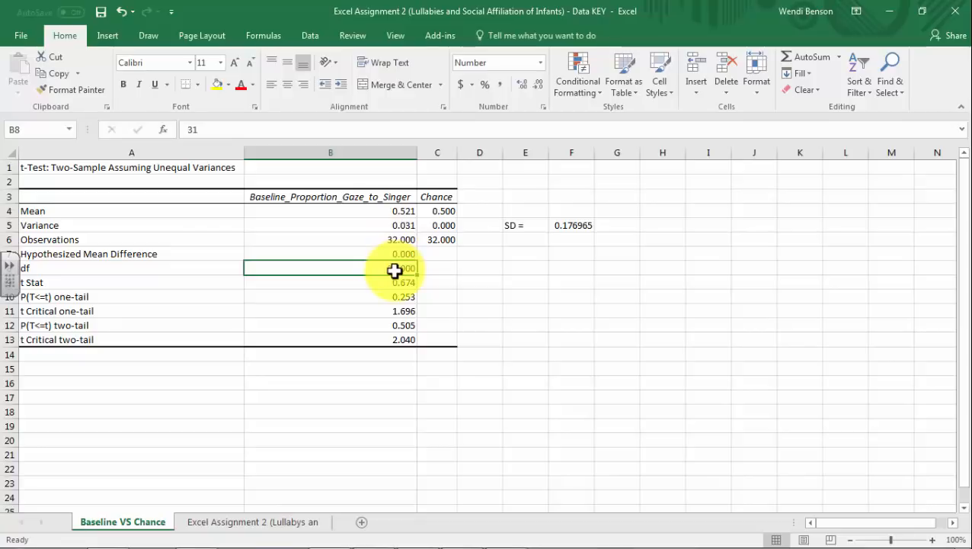
click(399, 239)
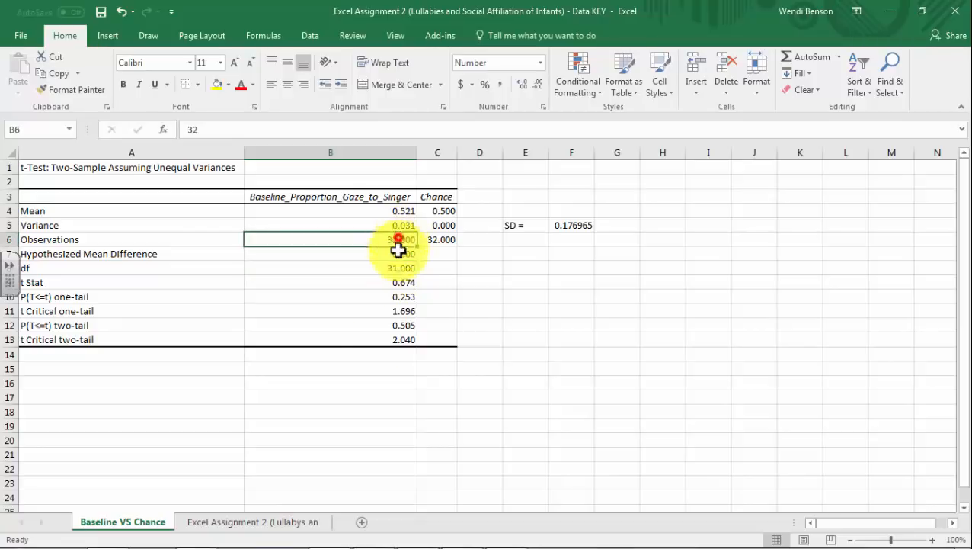
click(363, 283)
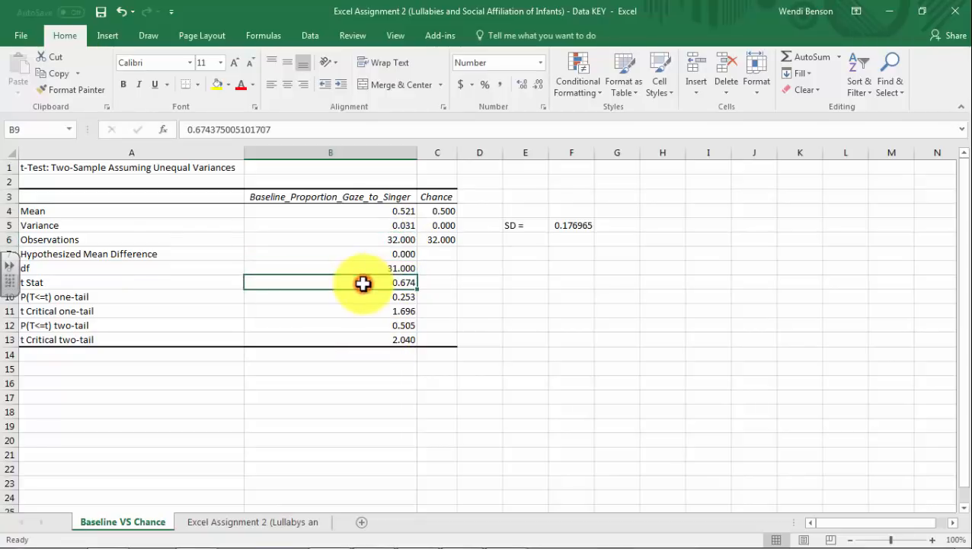
click(13, 291)
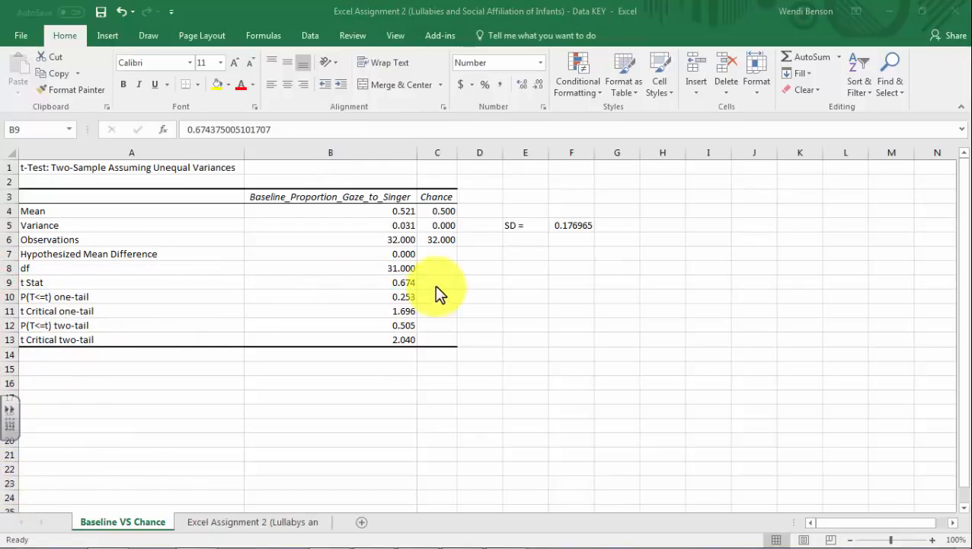
click(409, 282)
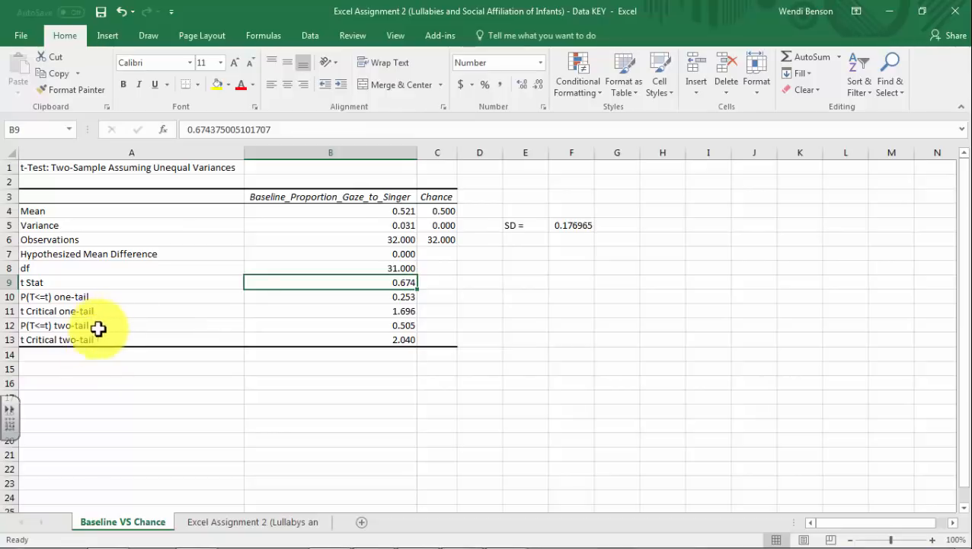
drag(87, 327, 346, 335)
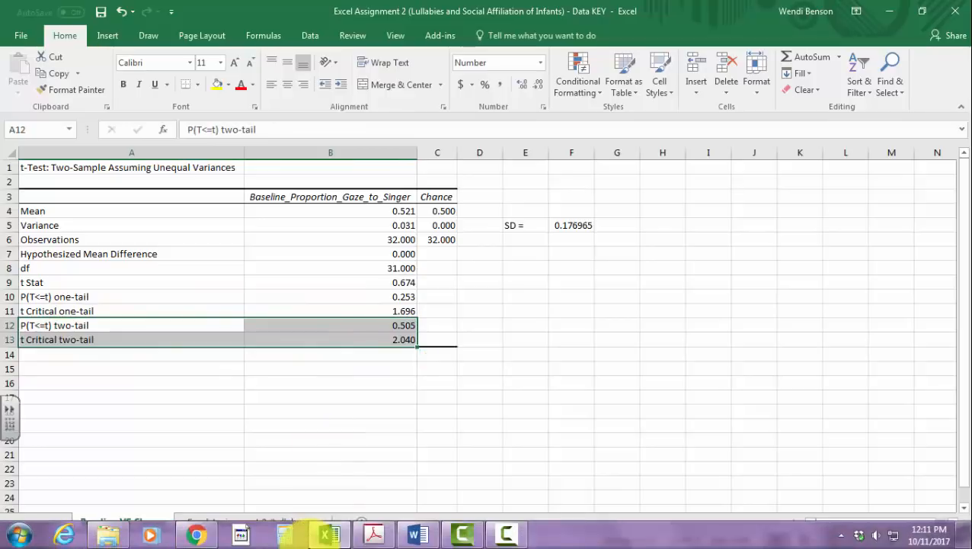
- Switch to the article in Adobe Acrobat and compare its baseline one-sample t-test results on page 489 with the Excel output
click(386, 536)
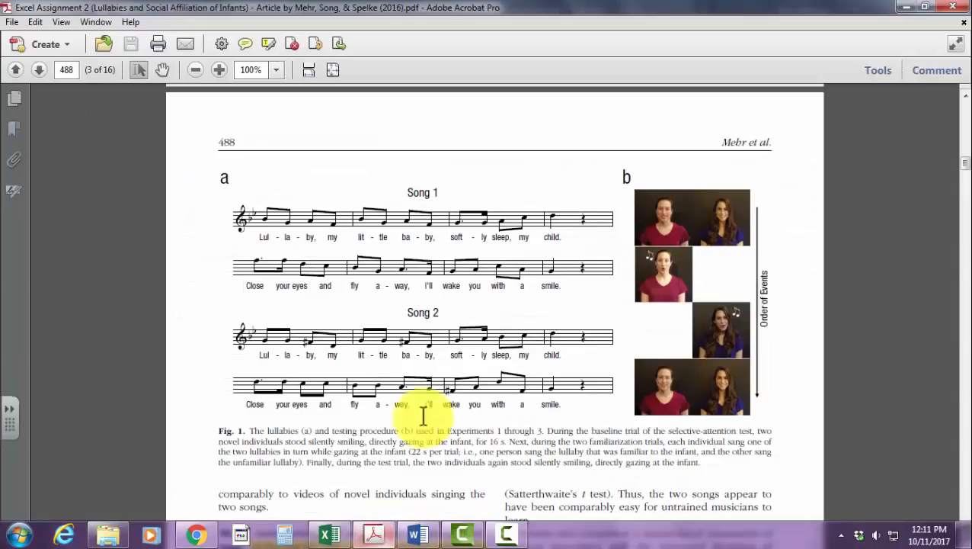
scroll(494, 358, down, 10)
scroll(499, 371, down, 5)
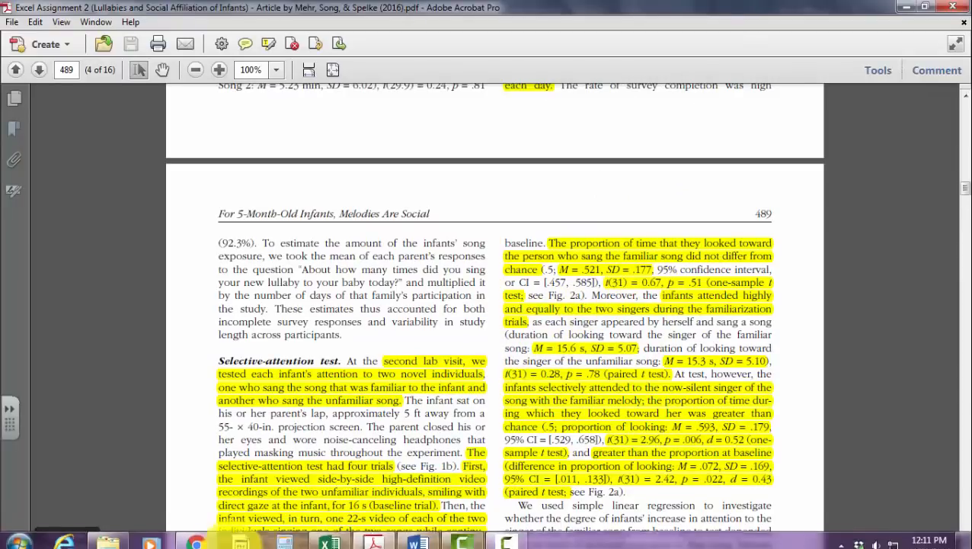
click(332, 533)
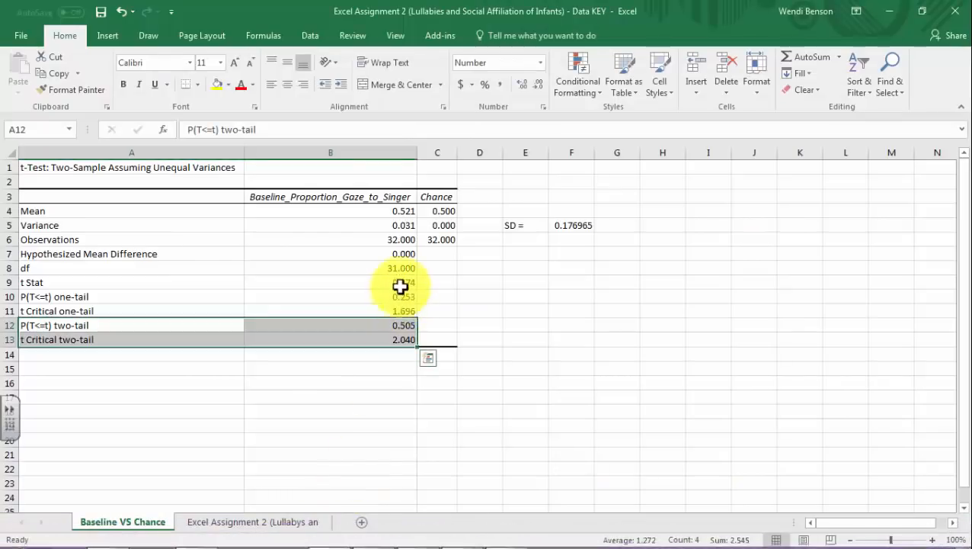
click(373, 536)
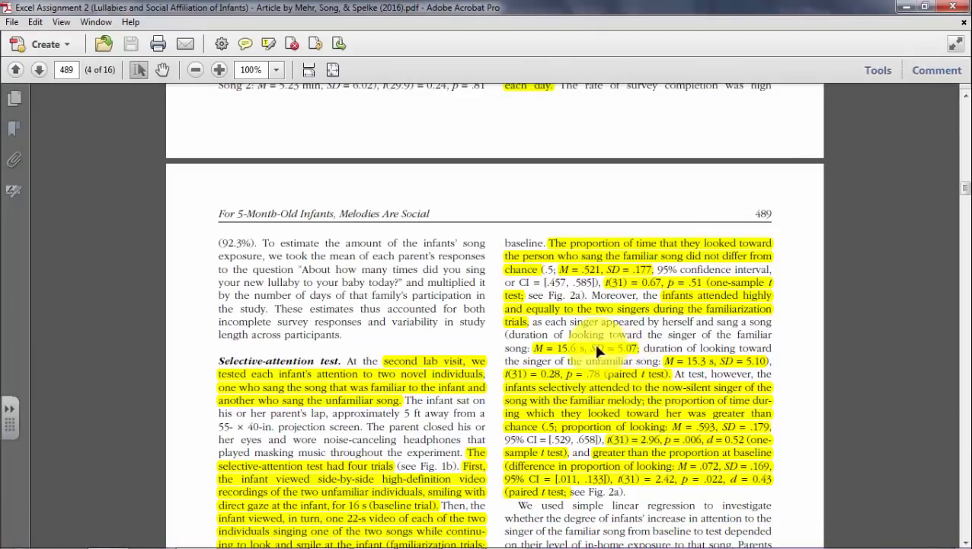
click(331, 536)
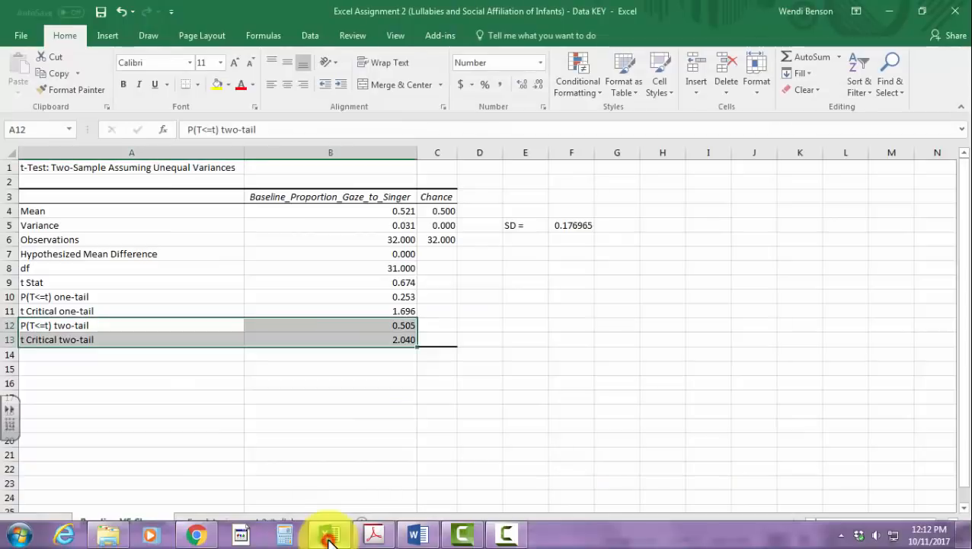
- Arrange the Excel workbook and the Acrobat article side by side, with the highlighted t-test results on page 489 in view
click(412, 325)
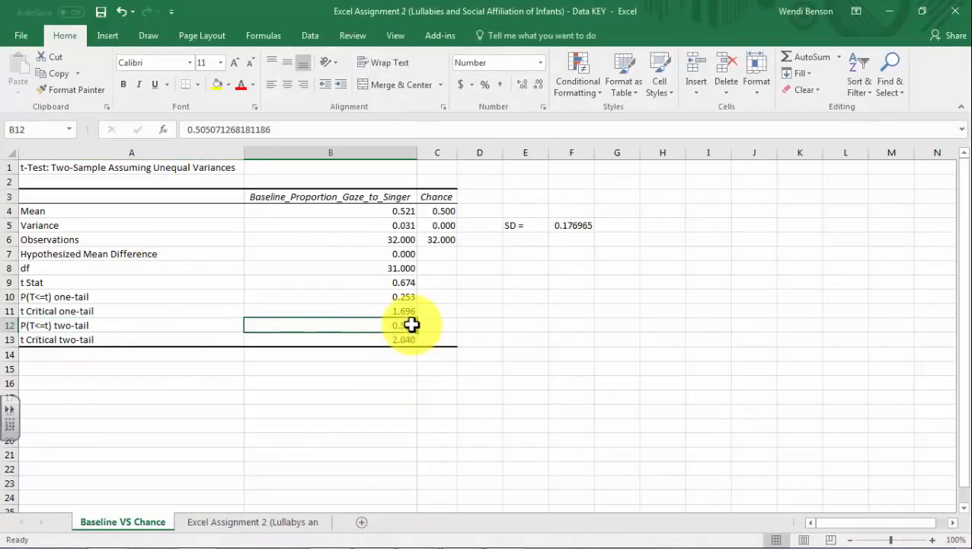
drag(65, 327, 358, 352)
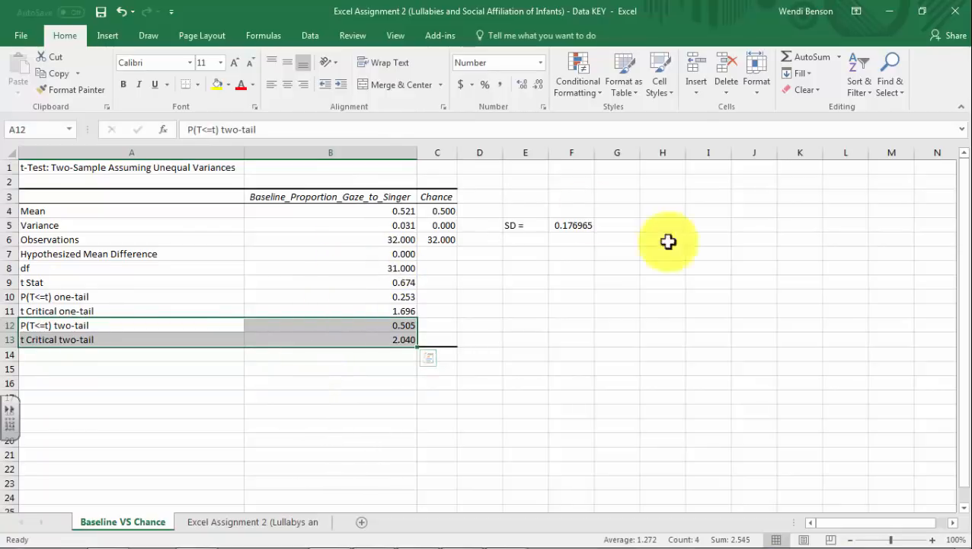
drag(664, 12, 1, 7)
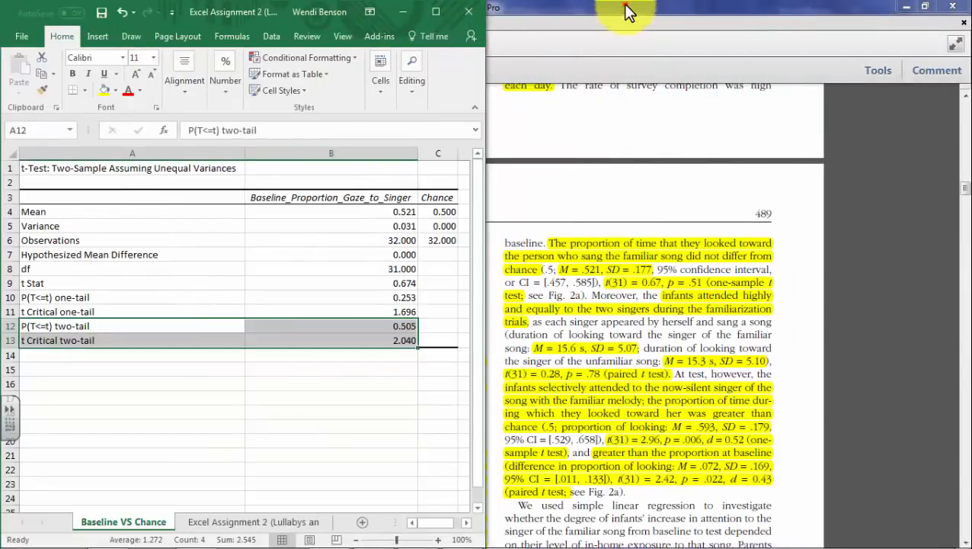
drag(625, 6, 969, 168)
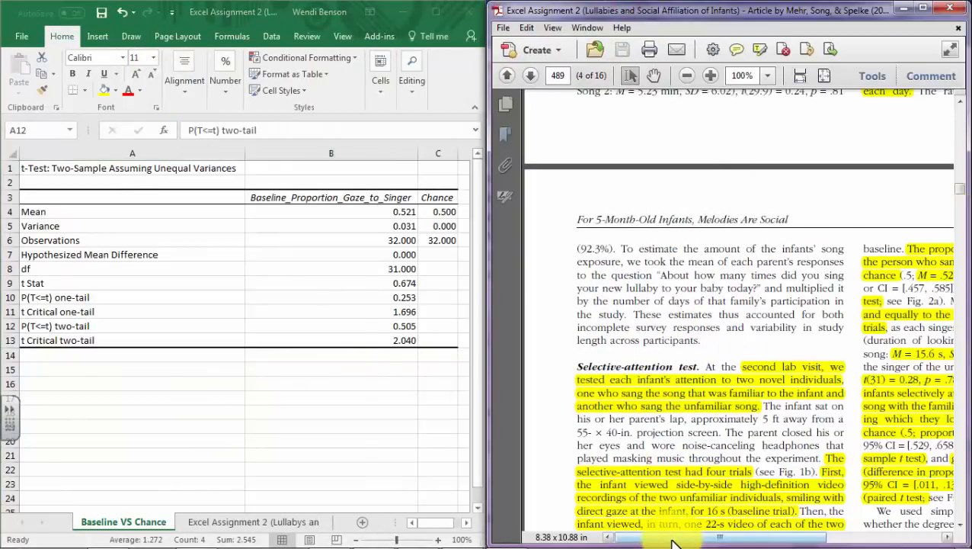
drag(673, 542, 786, 543)
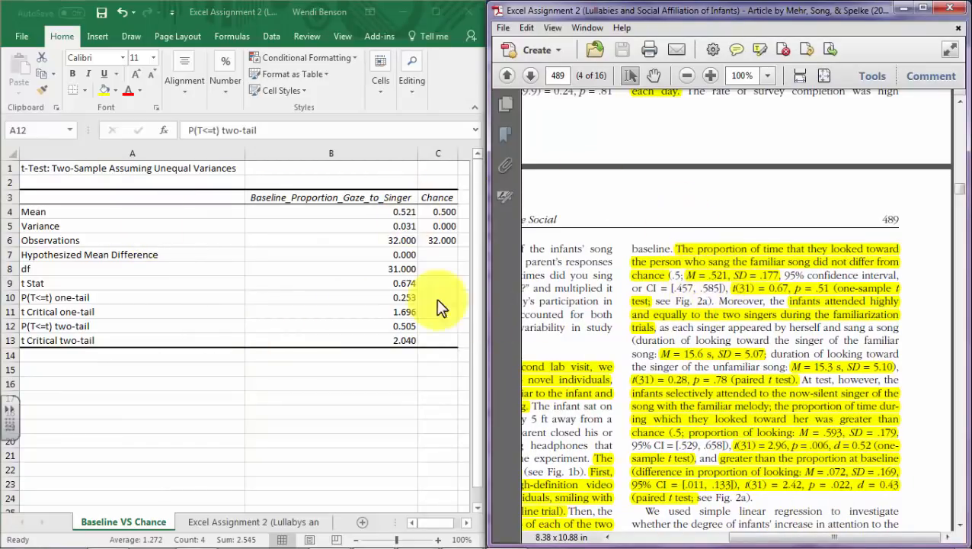
- Compare the output's SD, degrees of freedom and two-tail p-value with the article's baseline results, and restore the workbook to full screen
click(439, 526)
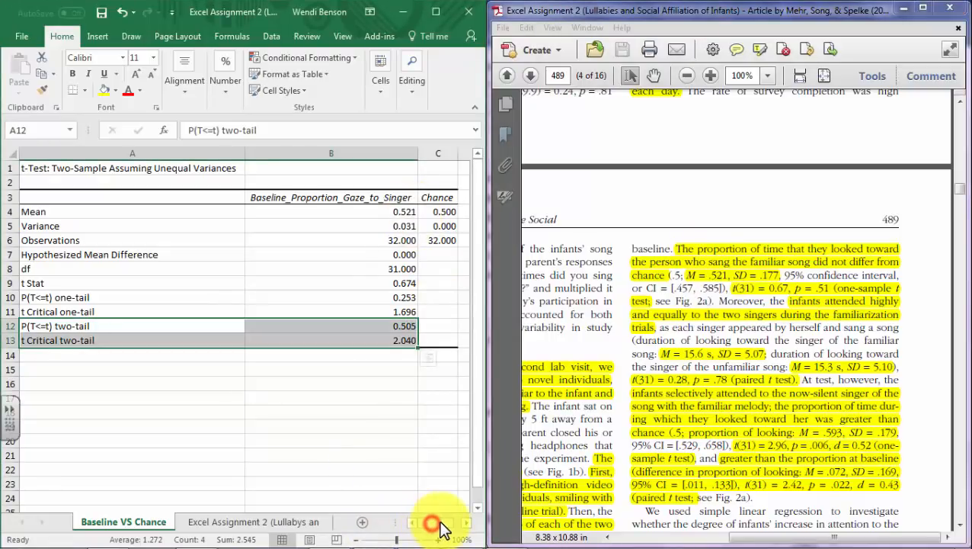
drag(443, 523, 456, 524)
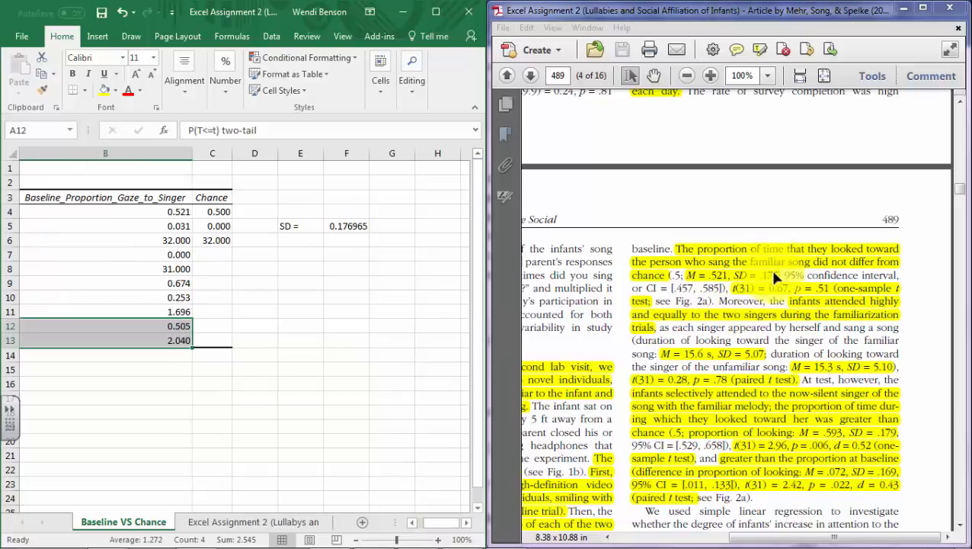
drag(432, 523, 412, 523)
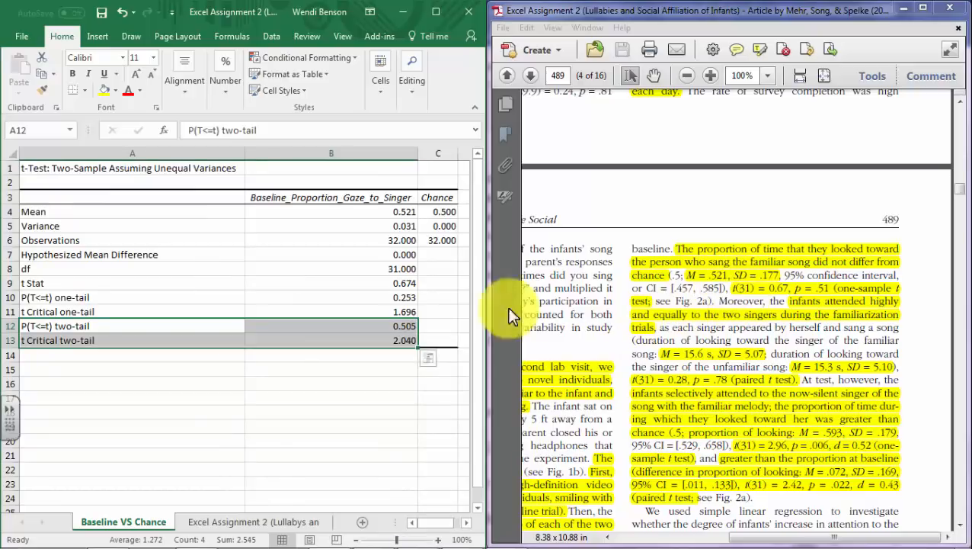
click(401, 269)
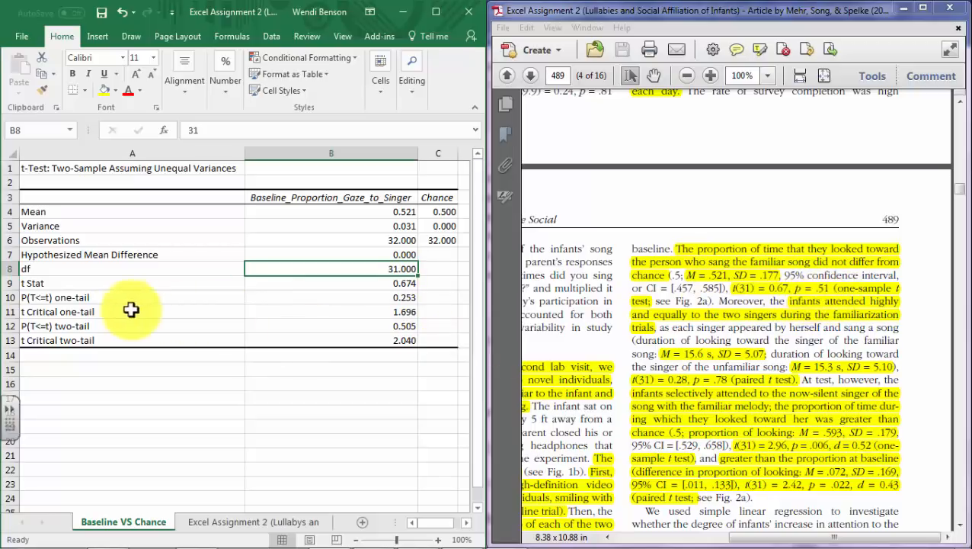
click(358, 326)
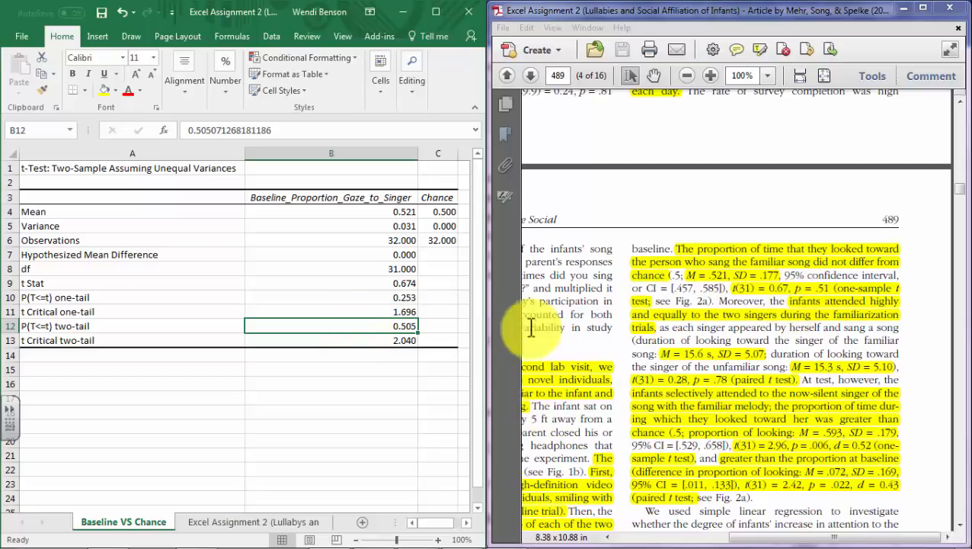
click(438, 12)
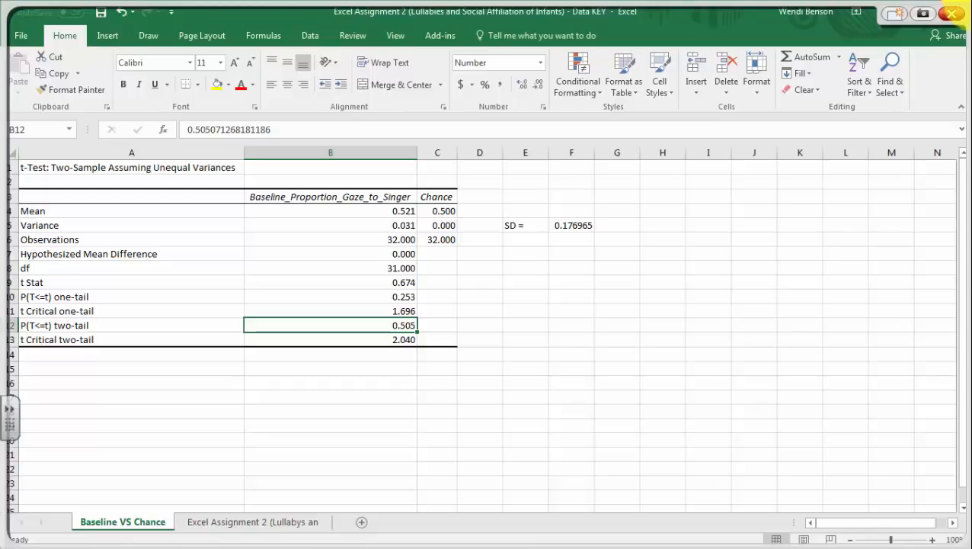
- Circle the t statistic and two-tail critical value in ink, and sketch a bell curve with cutoffs labelled -2.04 and 2.04
drag(386, 287, 428, 282)
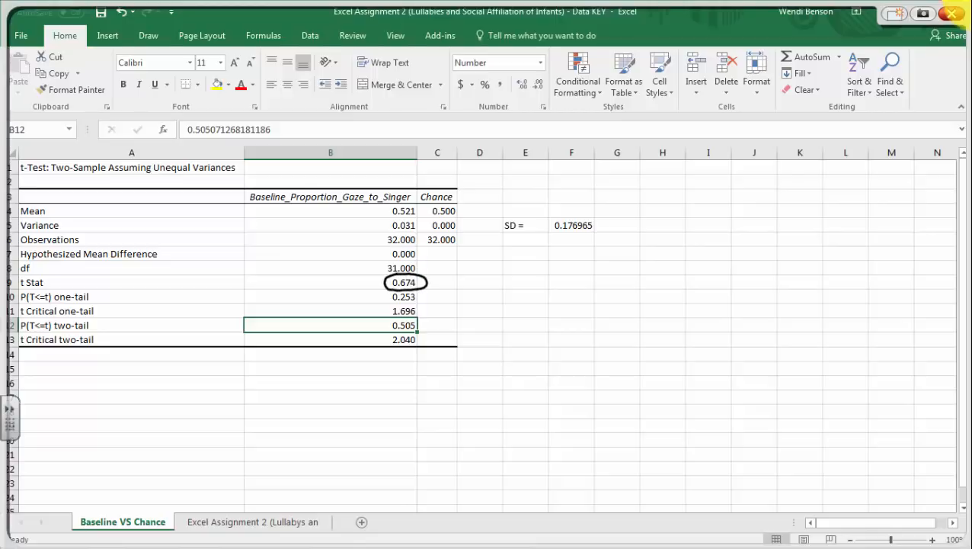
drag(386, 340, 426, 340)
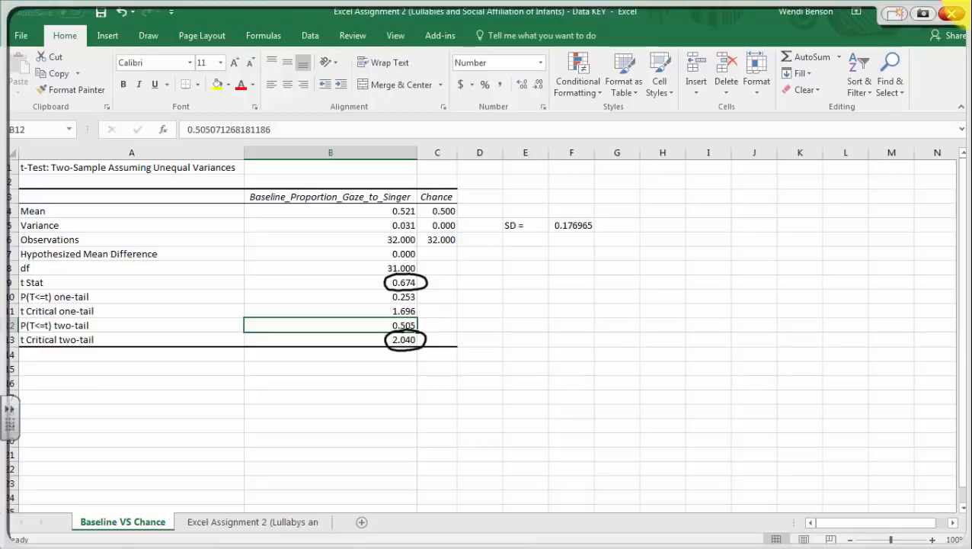
mouse_move(552, 250)
mouse_down()
mouse_move(552, 322)
mouse_move(694, 336)
mouse_move(641, 266)
mouse_move(608, 260)
mouse_move(585, 314)
mouse_move(553, 332)
mouse_up()
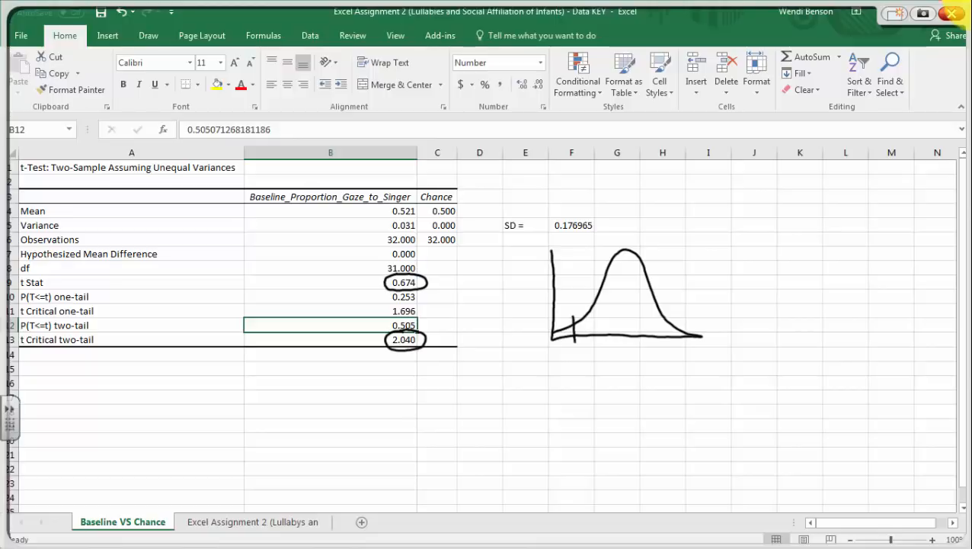
drag(535, 364, 543, 364)
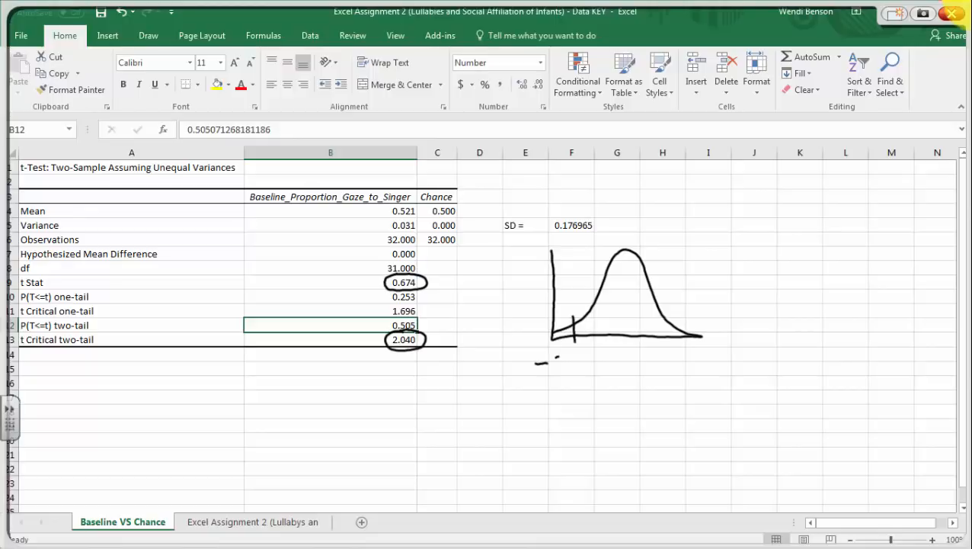
drag(591, 353, 598, 362)
mouse_move(672, 306)
mouse_down()
mouse_move(677, 369)
mouse_move(696, 352)
mouse_up()
click(687, 368)
mouse_move(704, 346)
mouse_down()
mouse_move(704, 358)
mouse_move(715, 356)
mouse_up()
drag(712, 346, 712, 370)
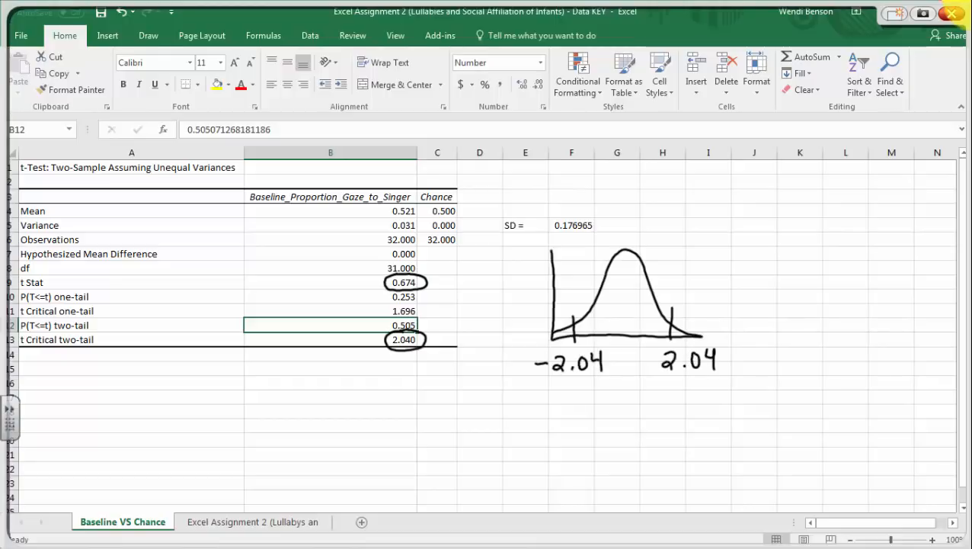
- Shade both rejection tails of the sketched curve, draw its centre line, and mark the observed t value as .67
drag(674, 330, 676, 332)
drag(570, 329, 554, 336)
drag(622, 335, 627, 240)
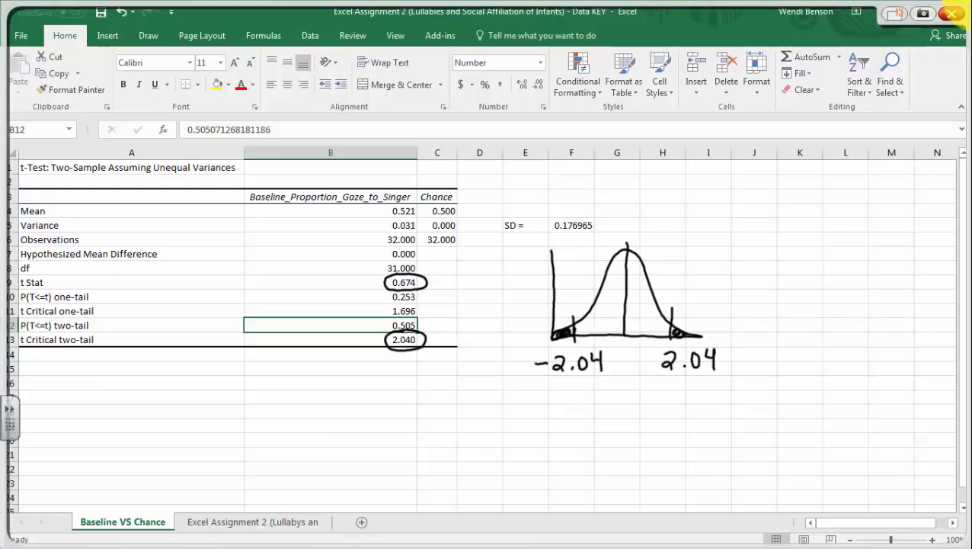
drag(633, 333, 635, 355)
mouse_move(639, 345)
mouse_down()
mouse_move(647, 344)
mouse_move(643, 358)
mouse_up()
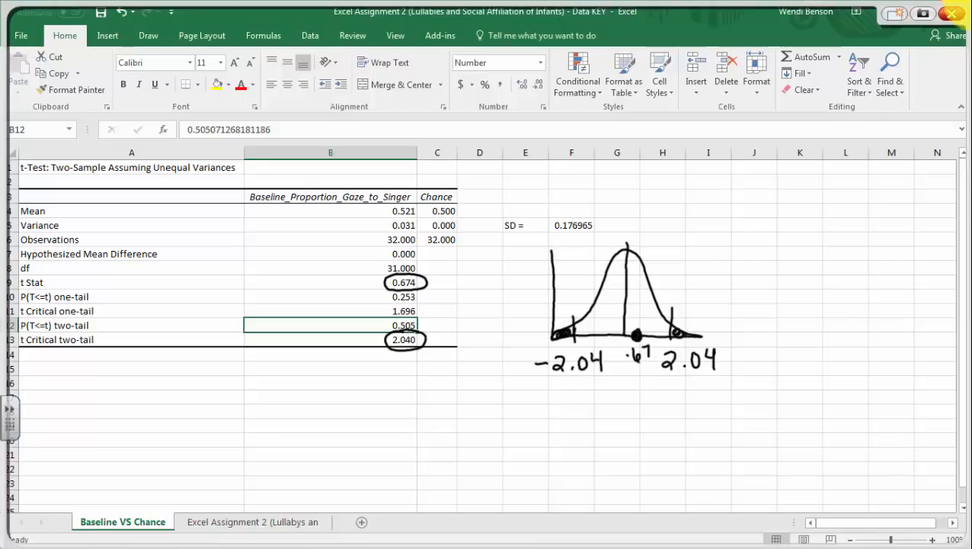
- Circle the two-tail p-value in blue ink and draw an arrow from its label to the handwritten word "probability"
mouse_move(404, 314)
mouse_down()
mouse_move(381, 320)
mouse_move(415, 336)
mouse_move(428, 317)
mouse_move(404, 314)
mouse_up()
mouse_move(107, 328)
mouse_down()
mouse_move(122, 343)
mouse_move(110, 383)
mouse_move(140, 381)
mouse_move(155, 396)
mouse_move(185, 371)
mouse_move(202, 381)
mouse_move(228, 373)
mouse_move(239, 354)
mouse_move(248, 373)
mouse_move(271, 349)
mouse_move(279, 371)
mouse_move(289, 369)
mouse_up()
click(277, 352)
drag(280, 360, 294, 355)
mouse_move(295, 355)
mouse_down()
mouse_move(307, 354)
mouse_move(297, 380)
mouse_up()
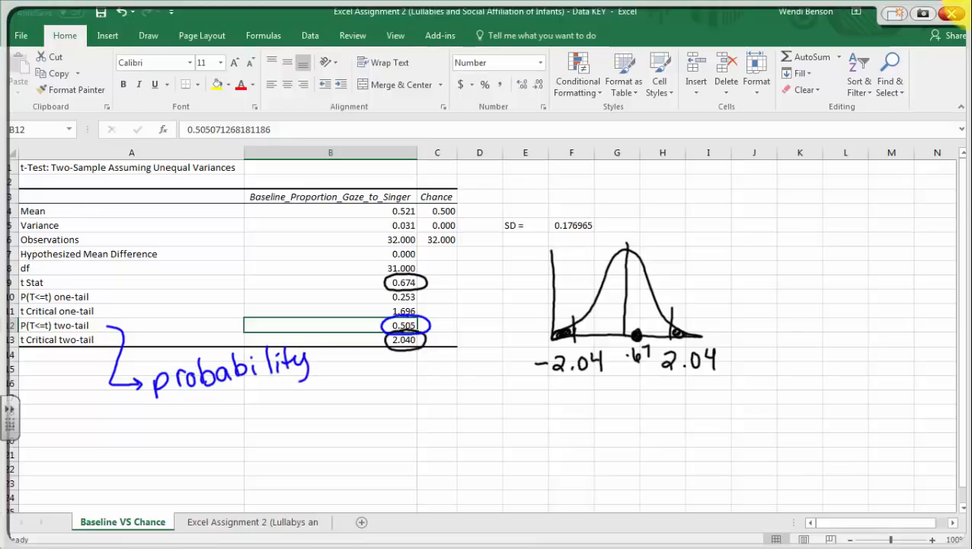
- Continue the handwritten p-value definition with "that results are due to random chance (fluke)"
drag(182, 399, 186, 430)
mouse_move(176, 419)
mouse_down()
mouse_move(194, 414)
mouse_move(203, 425)
mouse_up()
drag(217, 410, 205, 421)
mouse_move(225, 387)
mouse_down()
mouse_move(228, 413)
mouse_move(236, 401)
mouse_move(253, 412)
mouse_up()
mouse_move(257, 401)
mouse_down()
mouse_move(271, 397)
mouse_move(275, 410)
mouse_up()
mouse_move(288, 390)
mouse_down()
mouse_move(277, 407)
mouse_move(320, 401)
mouse_up()
drag(315, 389, 333, 393)
mouse_move(217, 436)
mouse_down()
mouse_move(207, 446)
mouse_move(221, 451)
mouse_up()
mouse_move(224, 437)
mouse_down()
mouse_move(227, 449)
mouse_move(238, 434)
mouse_up()
drag(236, 440, 245, 445)
mouse_move(274, 414)
mouse_down()
mouse_move(260, 445)
mouse_move(326, 426)
mouse_up()
drag(322, 414, 336, 410)
drag(341, 404, 344, 411)
drag(360, 410, 368, 401)
mouse_move(379, 398)
mouse_down()
mouse_move(372, 411)
mouse_move(382, 407)
mouse_up()
drag(386, 404, 401, 397)
mouse_move(411, 370)
mouse_down()
mouse_move(416, 396)
mouse_move(451, 369)
mouse_up()
mouse_move(279, 455)
mouse_down()
mouse_move(277, 474)
mouse_move(344, 446)
mouse_up()
drag(354, 443, 363, 445)
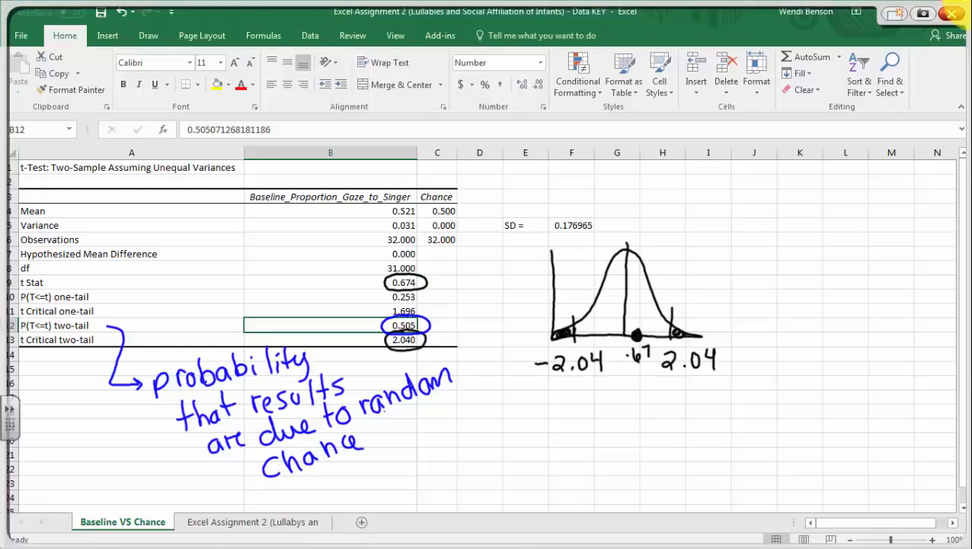
drag(385, 408, 377, 448)
mouse_move(396, 422)
mouse_down()
mouse_move(409, 409)
mouse_move(396, 438)
mouse_up()
mouse_move(390, 428)
mouse_down()
mouse_move(407, 426)
mouse_move(409, 435)
mouse_up()
mouse_move(415, 420)
mouse_down()
mouse_move(427, 431)
mouse_move(448, 427)
mouse_move(457, 412)
mouse_move(462, 436)
mouse_up()
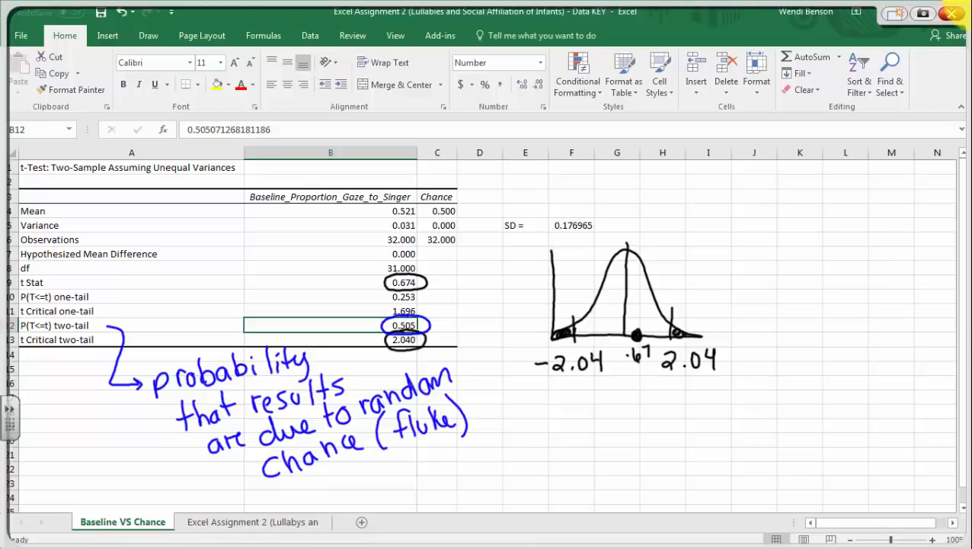
- Handwrite "α = .05 = willing to accept 5% chance that" below the curve and loop it to the random-chance definition
mouse_move(544, 401)
mouse_down()
mouse_move(515, 413)
mouse_move(543, 419)
mouse_up()
mouse_move(594, 399)
mouse_down()
mouse_move(606, 415)
mouse_move(643, 401)
mouse_move(688, 418)
mouse_up()
mouse_move(700, 394)
mouse_down()
mouse_move(697, 419)
mouse_move(726, 418)
mouse_up()
drag(734, 406, 724, 427)
drag(754, 391, 757, 418)
drag(749, 404, 762, 403)
mouse_move(770, 406)
mouse_down()
mouse_move(767, 417)
mouse_move(769, 405)
mouse_move(800, 417)
mouse_up()
drag(810, 403, 812, 418)
mouse_move(824, 401)
mouse_down()
mouse_move(828, 416)
mouse_move(841, 419)
mouse_up()
mouse_move(837, 402)
mouse_down()
mouse_move(836, 425)
mouse_move(844, 413)
mouse_up()
mouse_move(851, 394)
mouse_down()
mouse_move(849, 409)
mouse_move(861, 393)
mouse_up()
drag(582, 431, 573, 448)
drag(589, 429, 589, 429)
mouse_move(600, 428)
mouse_down()
mouse_move(593, 446)
mouse_move(605, 438)
mouse_up()
mouse_move(630, 436)
mouse_down()
mouse_move(631, 447)
mouse_move(677, 448)
mouse_up()
drag(683, 443, 710, 448)
mouse_move(716, 426)
mouse_down()
mouse_move(717, 448)
mouse_move(728, 448)
mouse_up()
mouse_move(736, 438)
mouse_down()
mouse_move(733, 447)
mouse_move(745, 446)
mouse_up()
drag(737, 435, 751, 433)
mouse_move(660, 461)
mouse_down()
mouse_move(739, 452)
mouse_move(463, 466)
mouse_move(239, 494)
mouse_move(163, 407)
mouse_move(305, 367)
mouse_move(484, 371)
mouse_move(472, 457)
mouse_up()
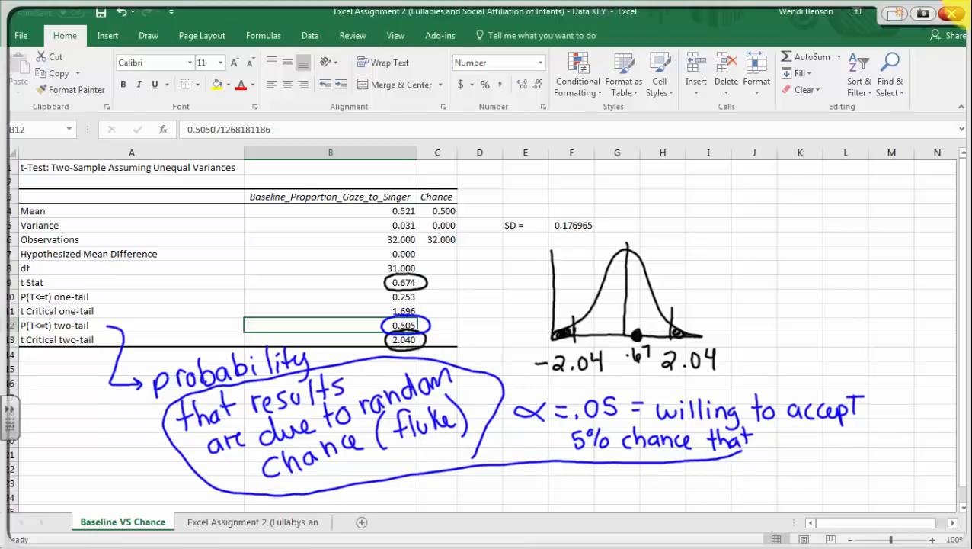
- Annotate the two-tail p-value as 50.5% with an arrow to the random-chance definition, and underline the two means
drag(439, 315, 467, 284)
mouse_move(479, 280)
mouse_down()
mouse_move(476, 296)
mouse_move(516, 253)
mouse_move(531, 257)
mouse_move(520, 296)
mouse_move(467, 351)
mouse_up()
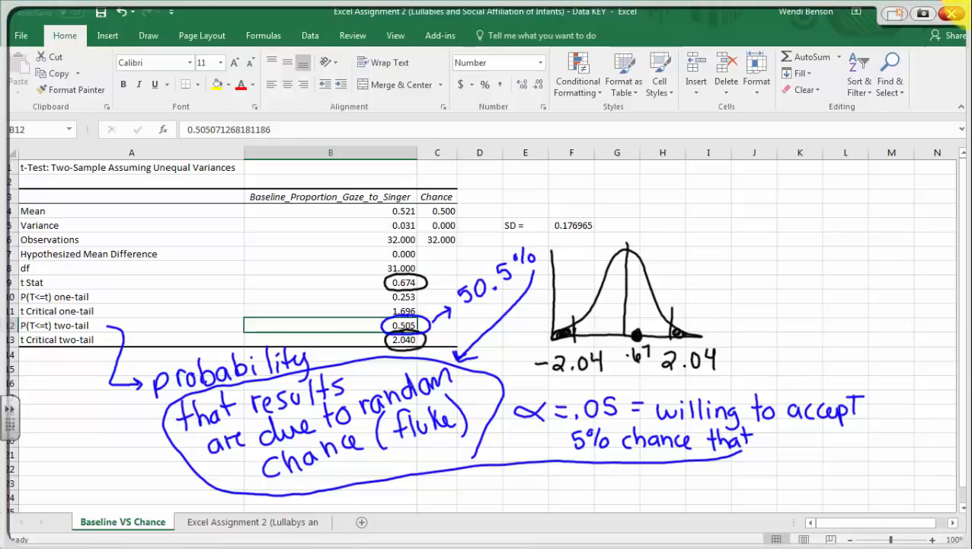
drag(390, 218, 455, 218)
- Handwrite the rule "If p is low, reject Ho (null hypothesis)" above the sketched curve
drag(668, 195, 695, 193)
mouse_move(680, 194)
mouse_down()
mouse_move(678, 212)
mouse_move(687, 211)
mouse_up()
mouse_move(710, 195)
mouse_down()
mouse_move(699, 194)
mouse_move(697, 212)
mouse_up()
mouse_move(692, 205)
mouse_down()
mouse_move(707, 205)
mouse_move(728, 224)
mouse_up()
mouse_move(726, 204)
mouse_down()
mouse_move(729, 216)
mouse_move(803, 216)
mouse_up()
click(760, 200)
mouse_move(815, 202)
mouse_down()
mouse_move(812, 216)
mouse_move(837, 204)
mouse_move(842, 220)
mouse_up()
mouse_move(689, 236)
mouse_down()
mouse_move(689, 250)
mouse_move(700, 236)
mouse_up()
mouse_move(703, 244)
mouse_down()
mouse_move(717, 268)
mouse_move(734, 250)
mouse_up()
click(725, 238)
mouse_move(747, 238)
mouse_down()
mouse_move(739, 246)
mouse_move(748, 249)
mouse_up()
mouse_move(750, 224)
mouse_down()
mouse_move(754, 248)
mouse_move(760, 233)
mouse_up()
drag(780, 221, 780, 255)
drag(788, 219, 787, 242)
drag(800, 242, 815, 250)
drag(823, 233, 832, 247)
drag(834, 236, 847, 246)
mouse_move(848, 225)
mouse_down()
mouse_move(847, 247)
mouse_move(867, 247)
mouse_up()
drag(868, 238, 887, 254)
mouse_move(891, 236)
mouse_down()
mouse_move(890, 254)
mouse_move(904, 242)
mouse_move(931, 244)
mouse_move(943, 258)
mouse_up()
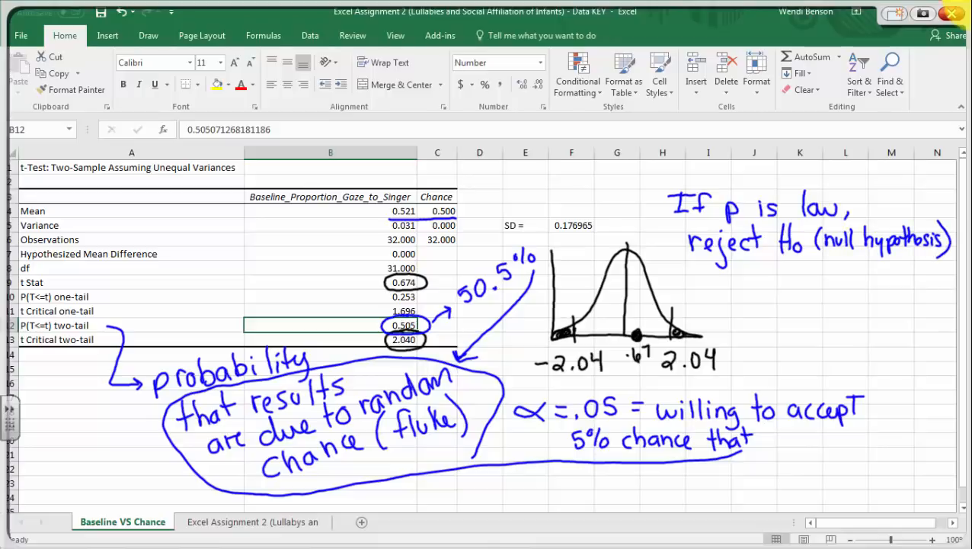
- Add the handwritten decision rule "p ≤ α Reject Ho, sig findings" beneath the null hypothesis note
mouse_move(719, 276)
mouse_down()
mouse_move(721, 305)
mouse_move(716, 289)
mouse_move(738, 282)
mouse_move(748, 291)
mouse_move(781, 285)
mouse_up()
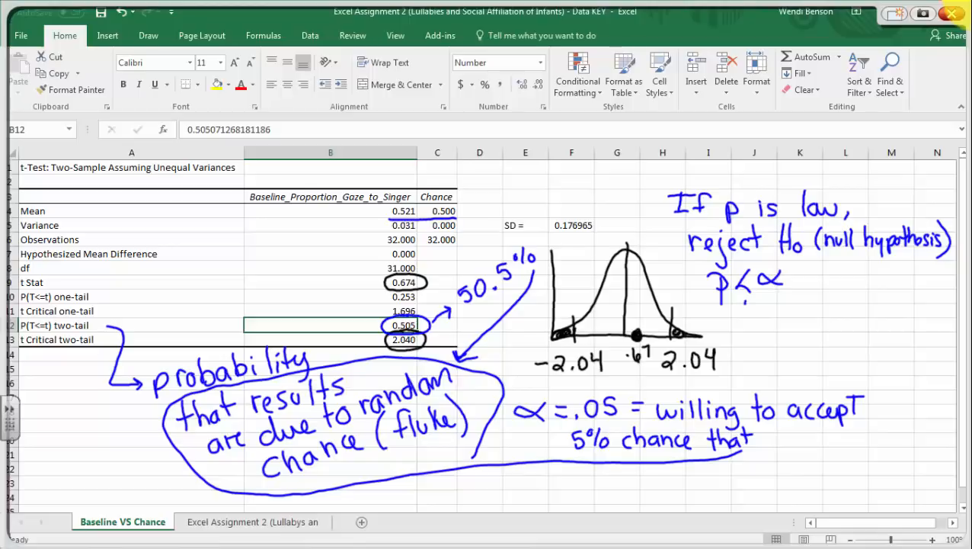
mouse_move(744, 317)
mouse_down()
mouse_move(797, 291)
mouse_move(829, 312)
mouse_move(839, 308)
mouse_up()
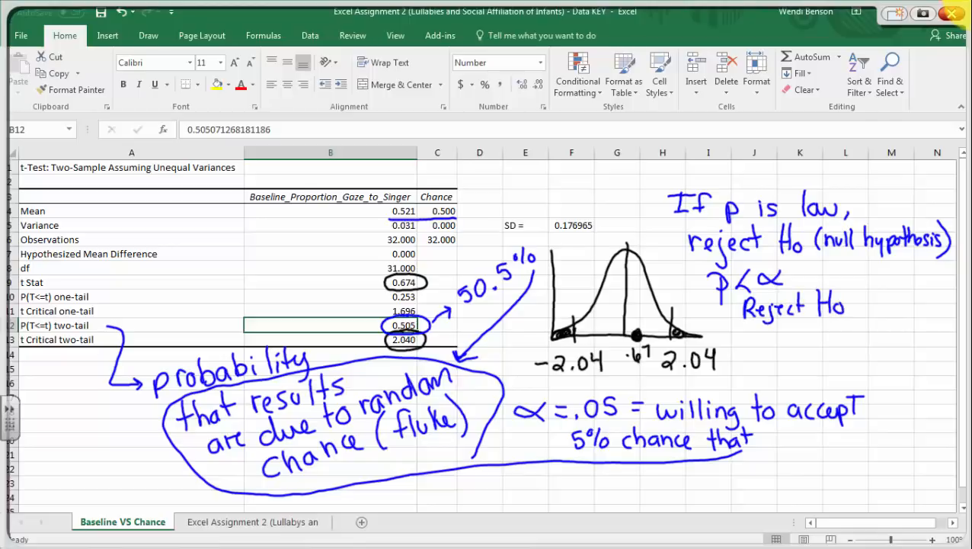
mouse_move(763, 328)
mouse_down()
mouse_move(754, 341)
mouse_move(785, 342)
mouse_move(827, 333)
mouse_move(841, 312)
mouse_move(883, 316)
mouse_up()
- Add the handwritten decision rule "p > α Fail to reject Ho, non-sig findings" beneath the first rule
drag(738, 358, 803, 364)
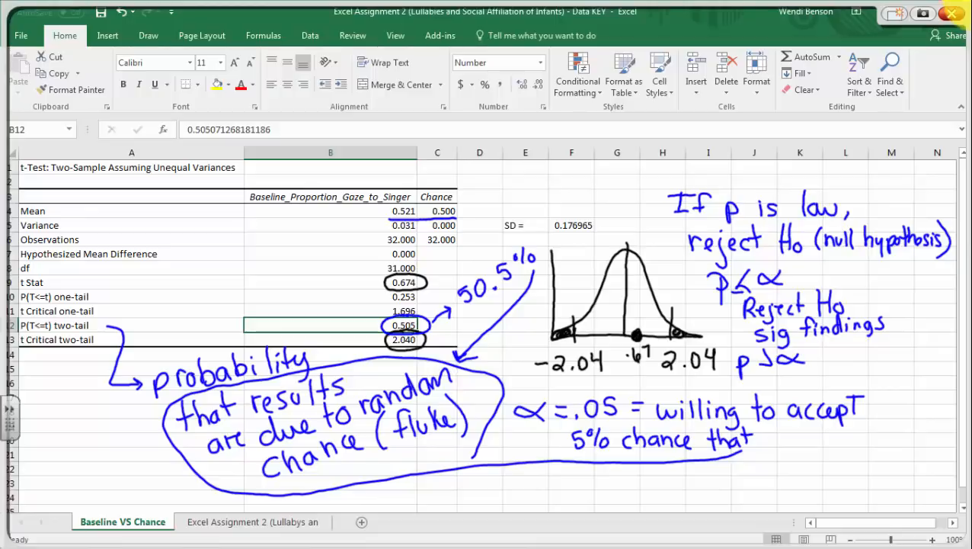
mouse_move(823, 340)
mouse_down()
mouse_move(813, 363)
mouse_move(872, 357)
mouse_up()
drag(867, 344, 878, 344)
drag(892, 346, 889, 356)
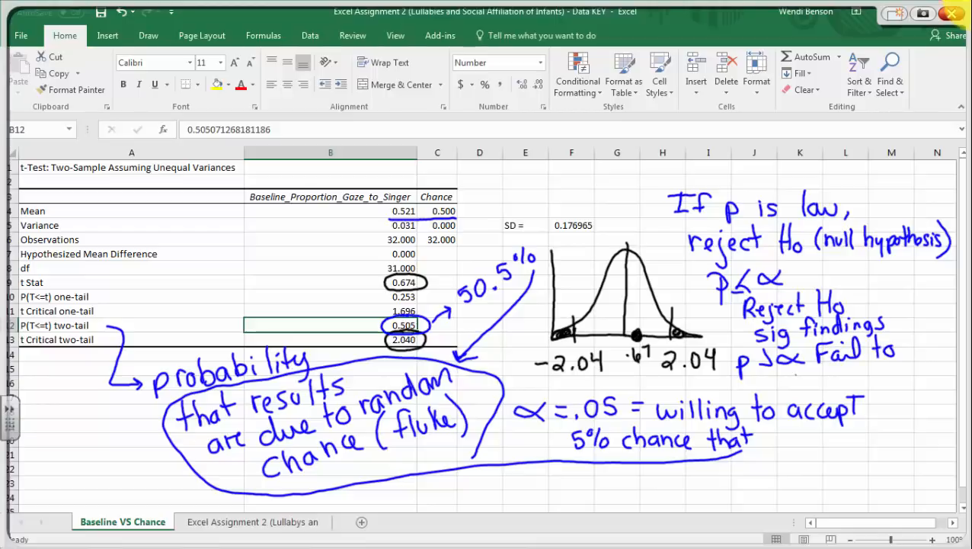
drag(792, 382, 800, 369)
mouse_move(800, 375)
mouse_down()
mouse_move(812, 390)
mouse_move(838, 376)
mouse_up()
drag(835, 369, 855, 380)
mouse_move(863, 357)
mouse_down()
mouse_move(862, 376)
mouse_move(866, 367)
mouse_up()
mouse_move(873, 364)
mouse_down()
mouse_move(890, 389)
mouse_move(898, 379)
mouse_move(912, 385)
mouse_up()
mouse_move(912, 380)
mouse_down()
mouse_move(933, 394)
mouse_move(893, 408)
mouse_move(901, 396)
mouse_up()
mouse_move(902, 396)
mouse_down()
mouse_move(905, 405)
mouse_move(918, 400)
mouse_move(913, 387)
mouse_move(934, 416)
mouse_move(937, 407)
mouse_up()
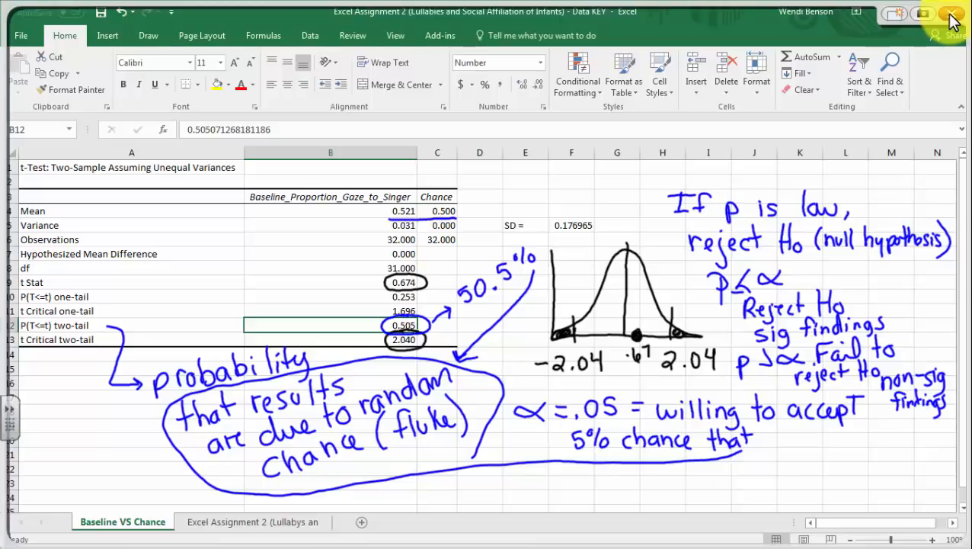
- Copy the t-test output in A1:C13 from Excel and paste it below question 1 in the Word assignment document
click(423, 527)
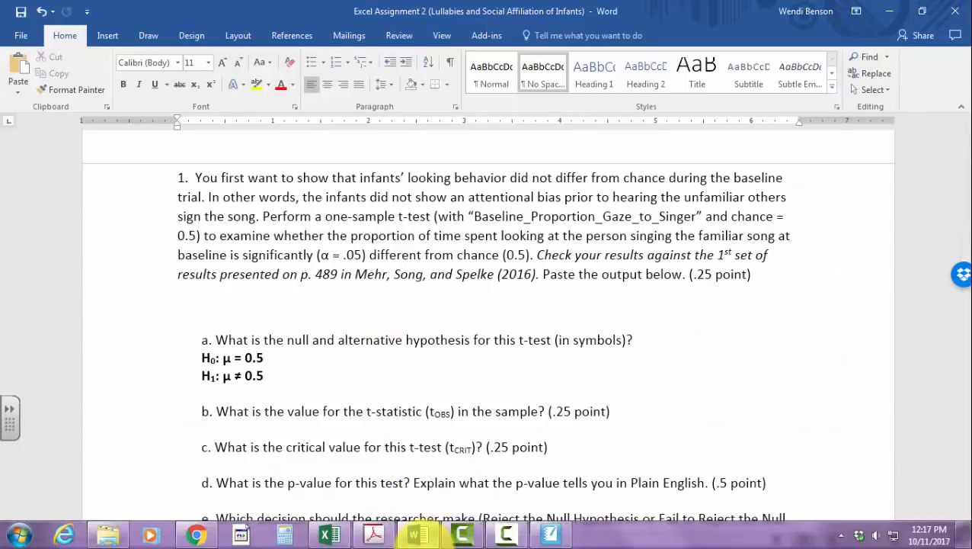
mouse_move(404, 528)
click(335, 536)
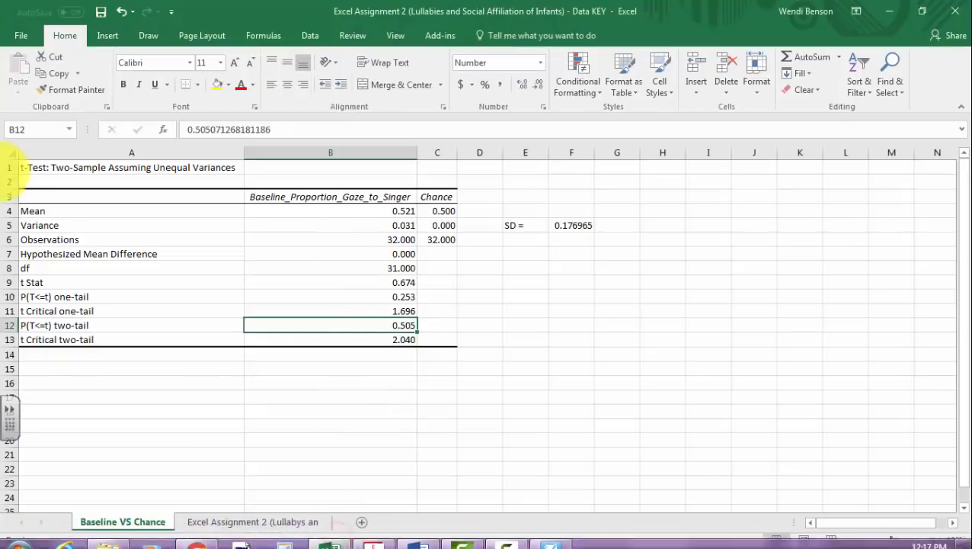
drag(48, 167, 440, 345)
key(ctrl+c)
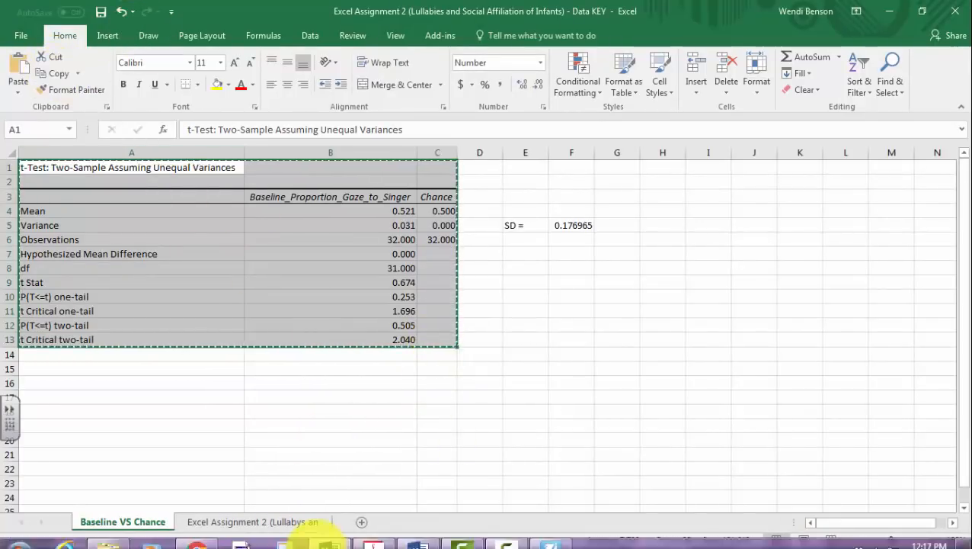
click(408, 534)
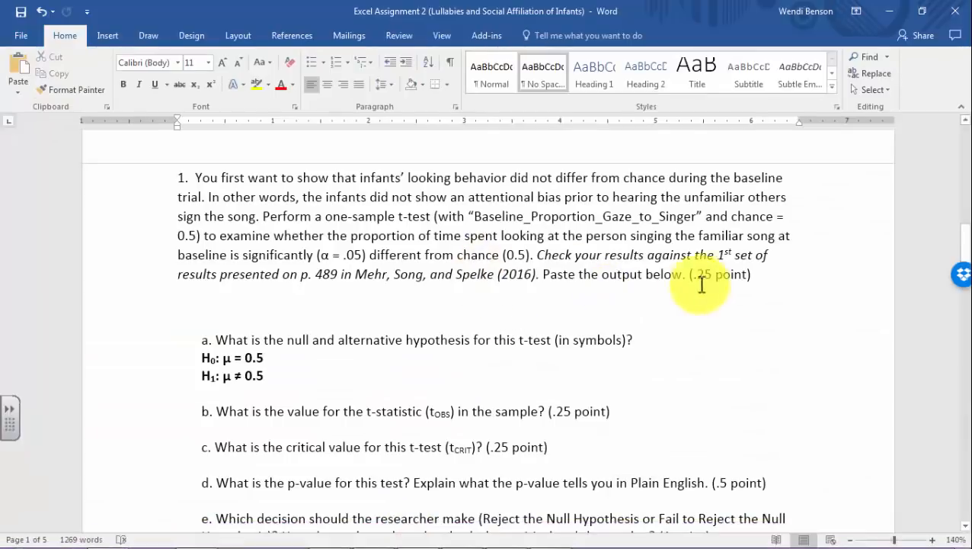
click(221, 301)
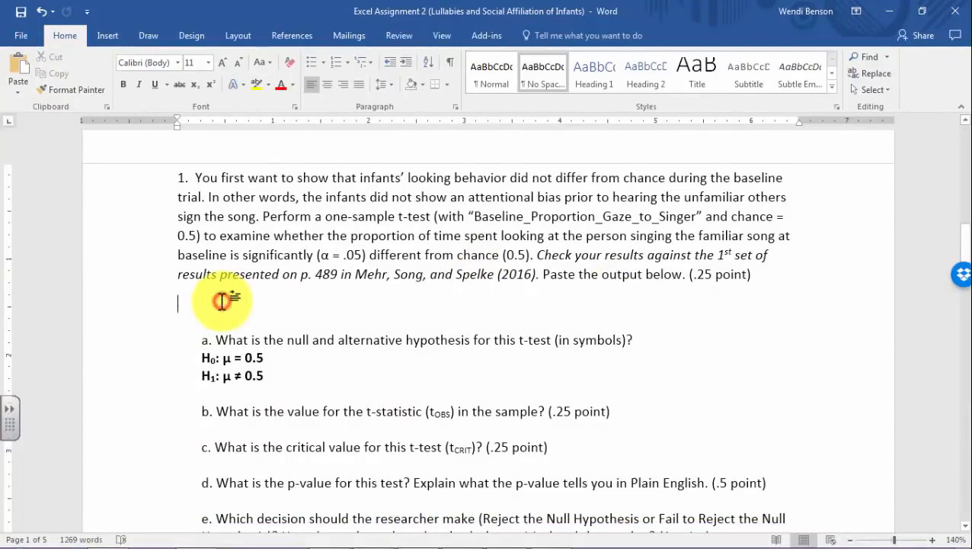
click(19, 70)
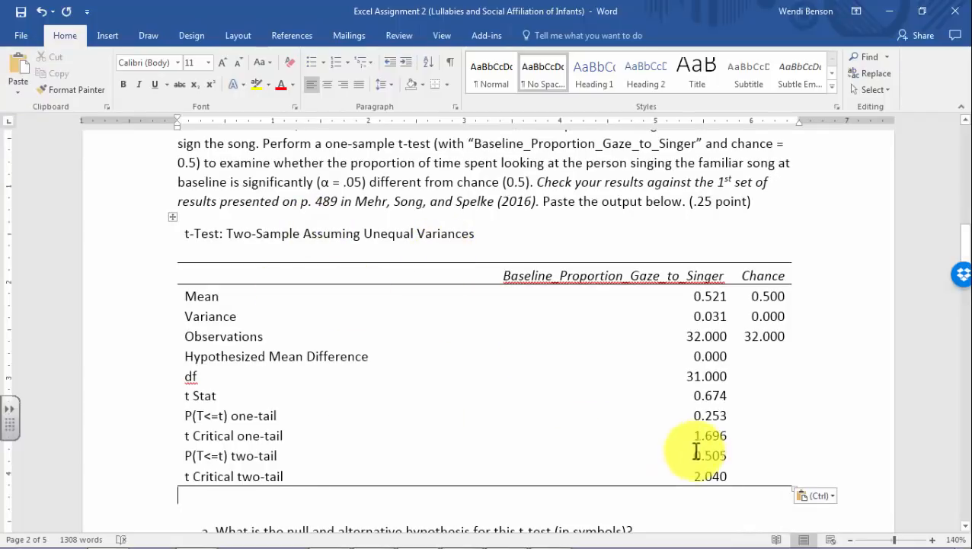
- Examine the t Stat, two-tail critical value and two-tail p-value in the pasted output against questions 1a to 1e
scroll(601, 419, down, 5)
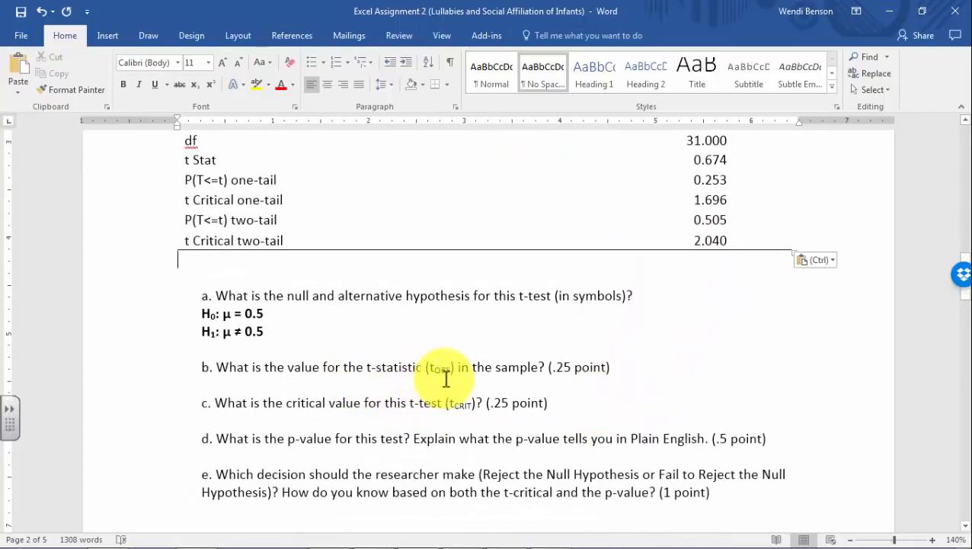
scroll(474, 381, up, 1)
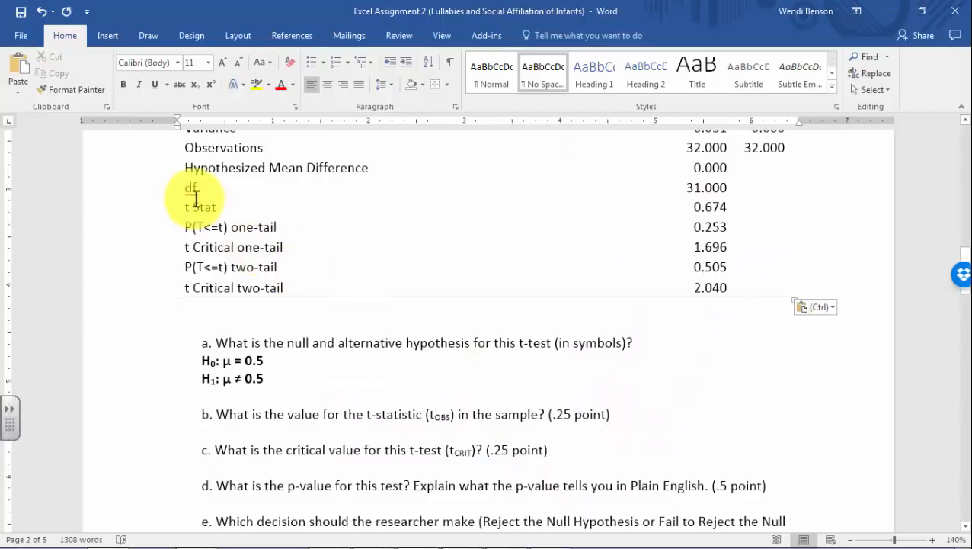
click(732, 206)
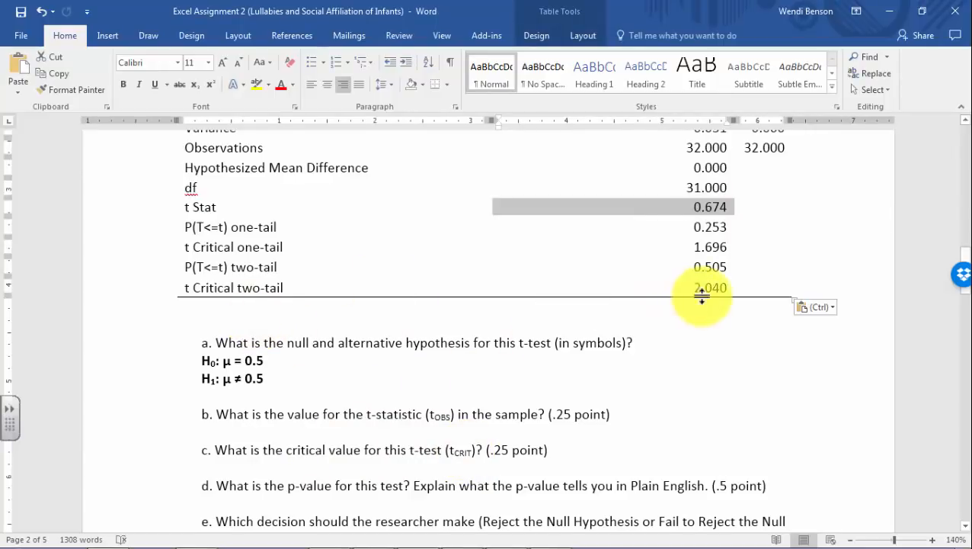
right_click(733, 286)
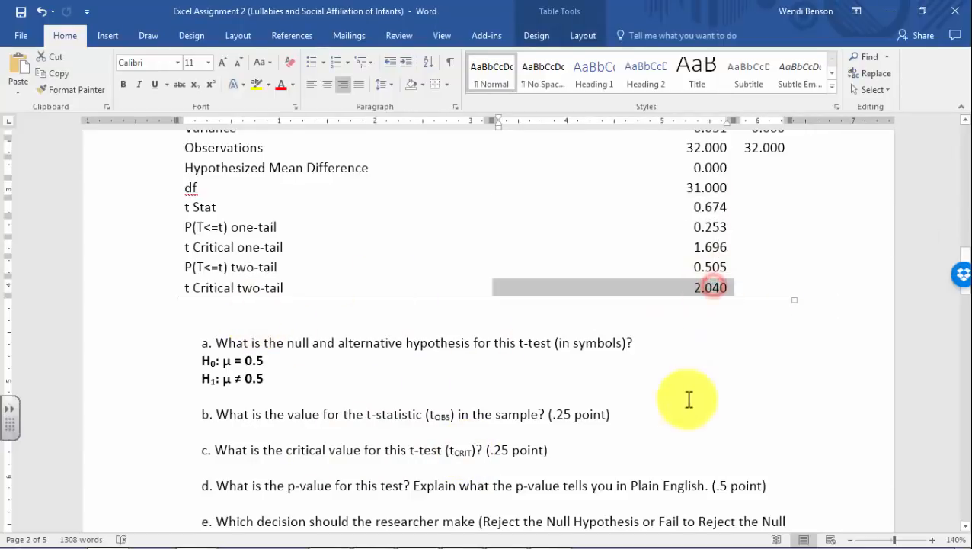
scroll(583, 436, down, 1)
scroll(586, 432, down, 1)
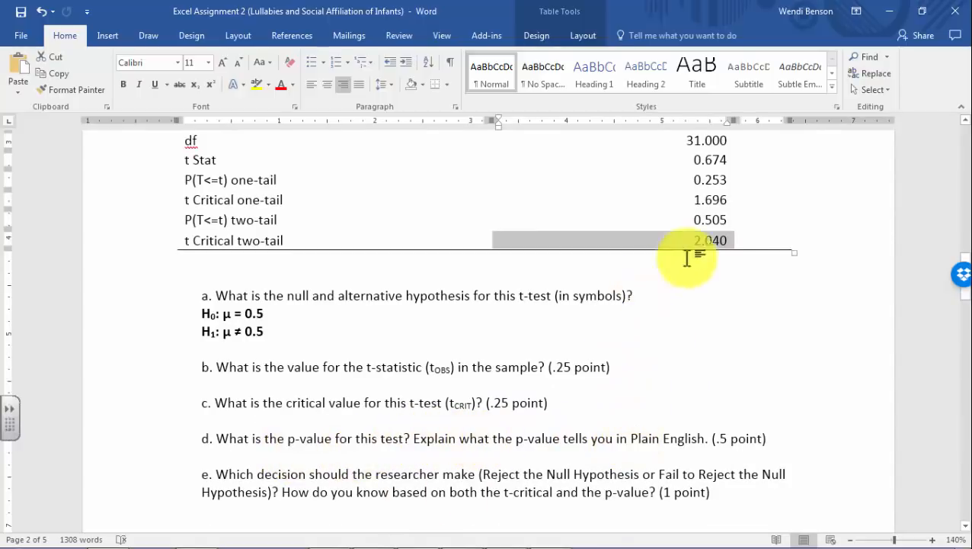
click(708, 220)
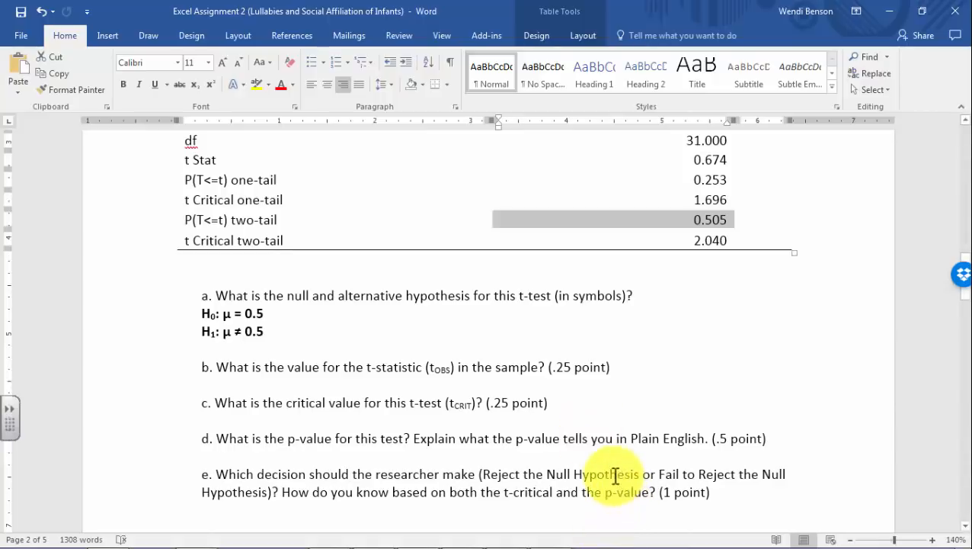
- Read question 2 in the assignment and examine the testing procedure in Fig. 1 on page 488 of the article PDF in Acrobat
scroll(623, 403, down, 5)
scroll(633, 415, down, 5)
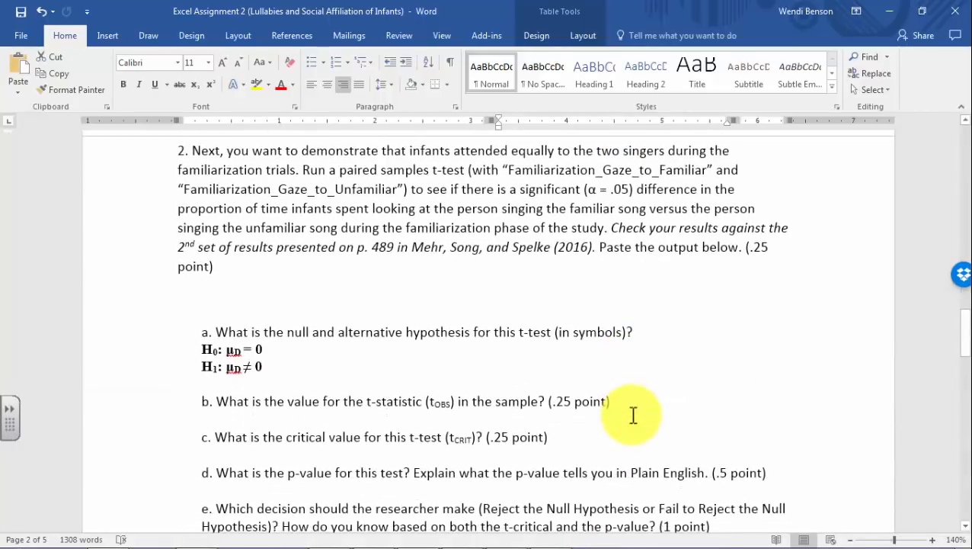
scroll(633, 415, up, 1)
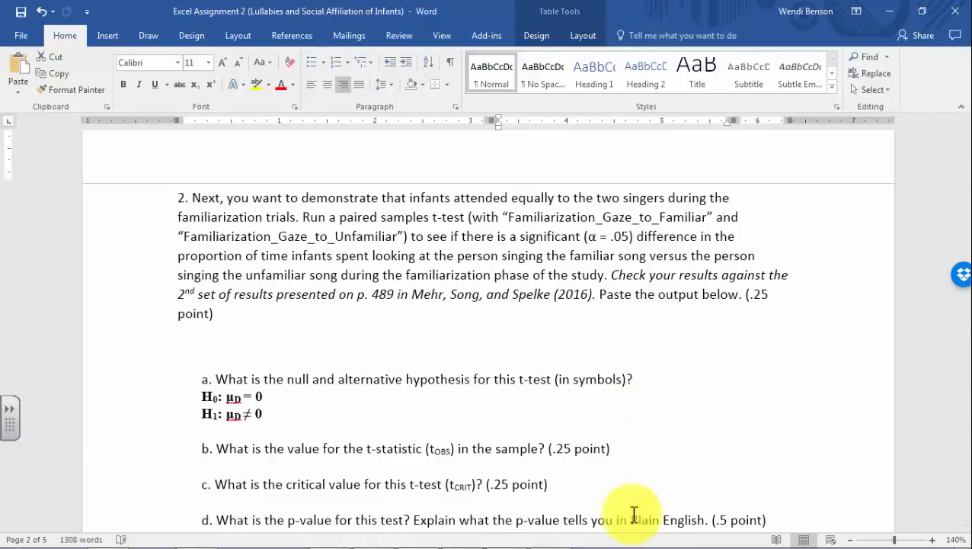
mouse_move(545, 542)
click(385, 536)
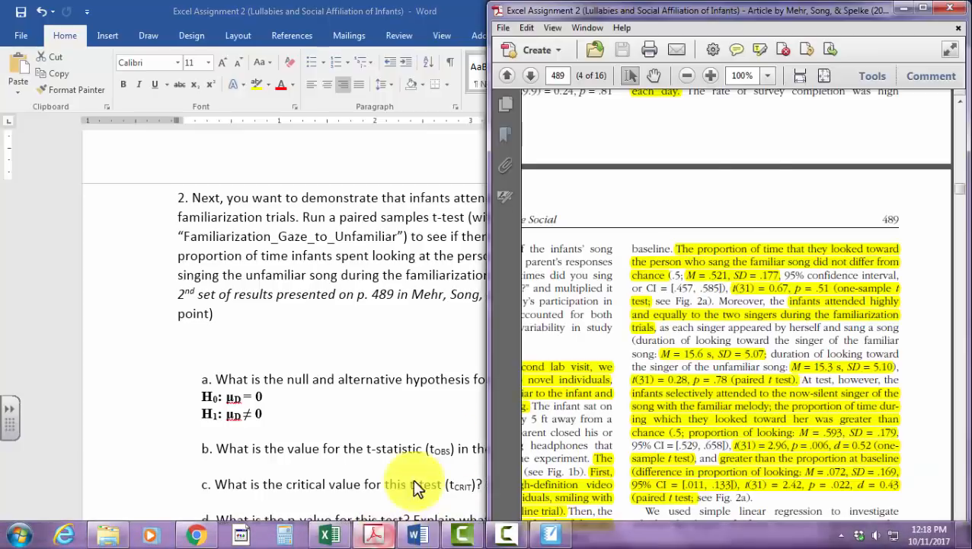
click(928, 11)
scroll(826, 289, up, 15)
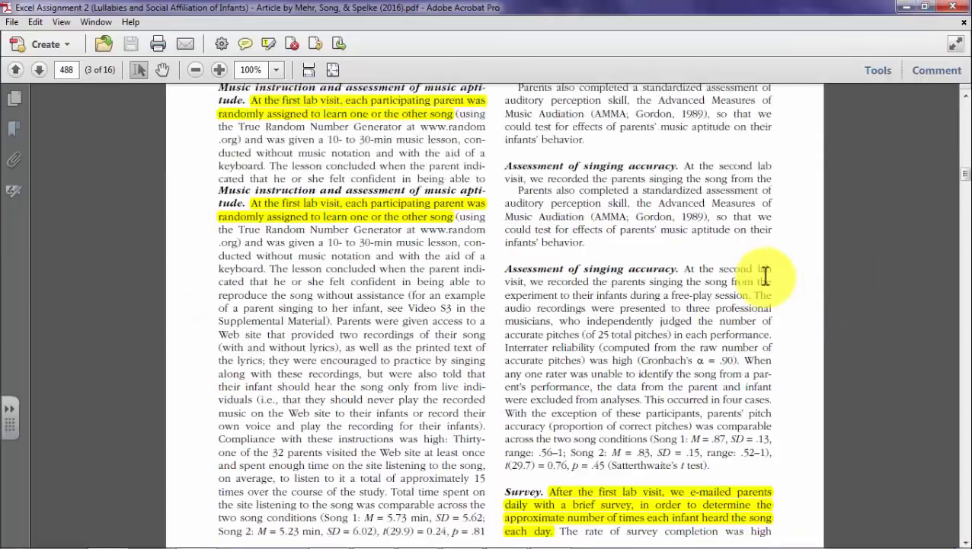
scroll(763, 276, down, 3)
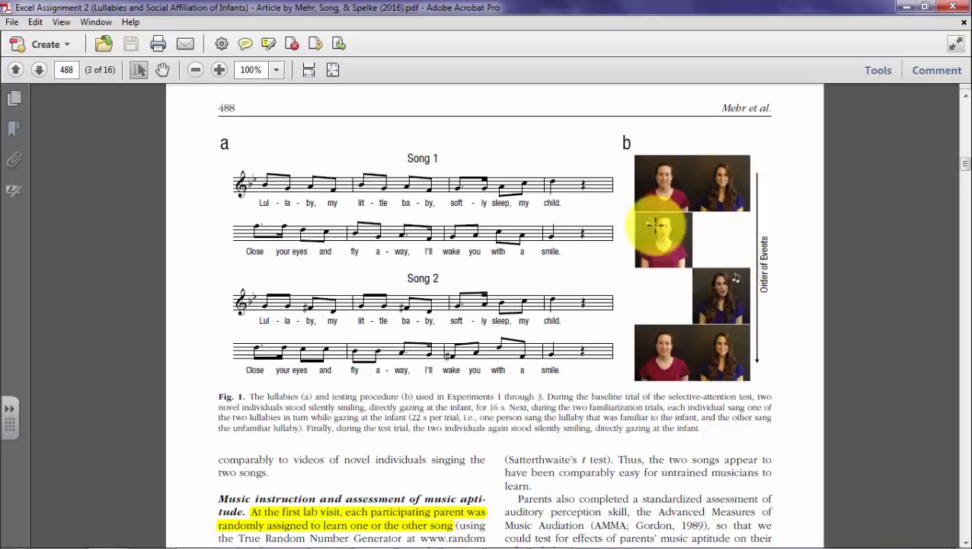
click(905, 8)
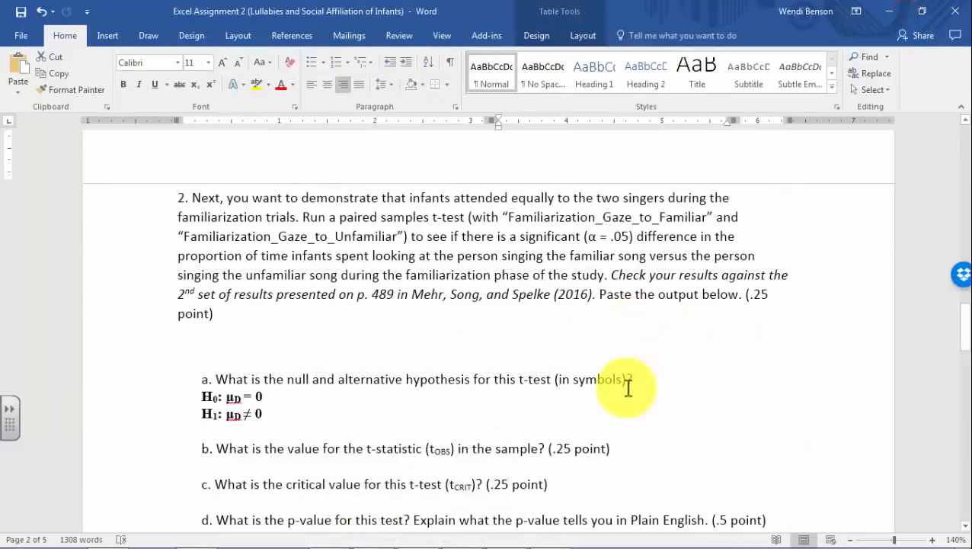
scroll(618, 434, down, 1)
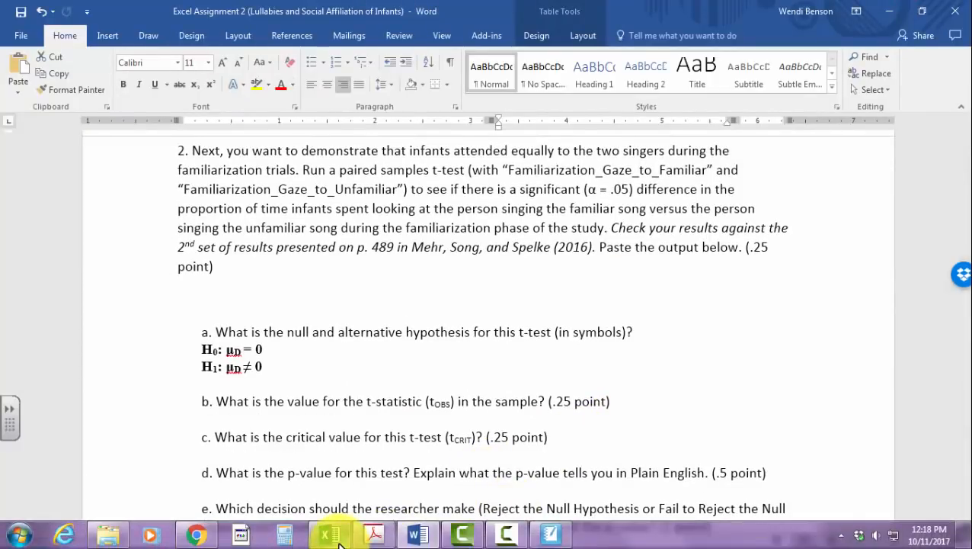
- Switch to the raw data worksheet in Excel and start a t-Test: Paired Two Sample for Means
click(339, 543)
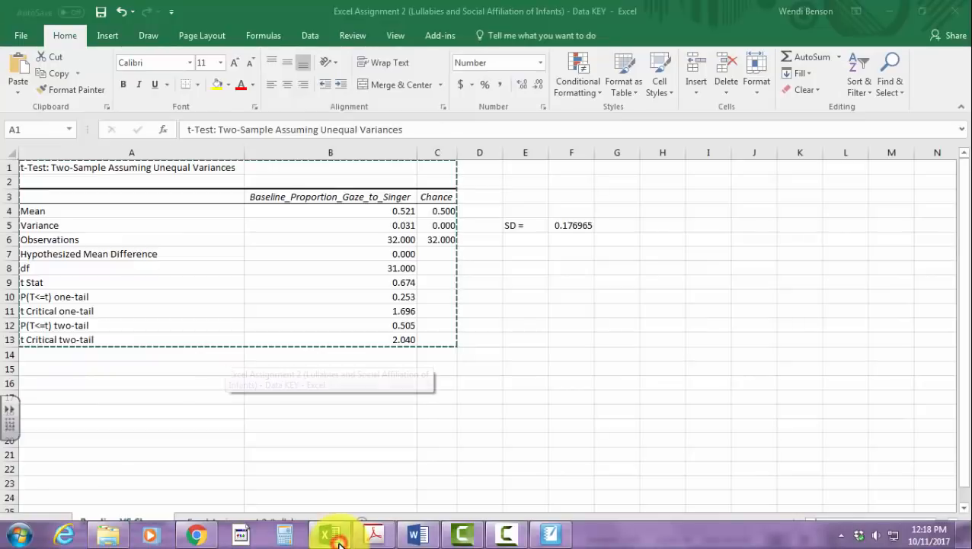
key(ctrl+a)
key(ctrl+c)
click(228, 523)
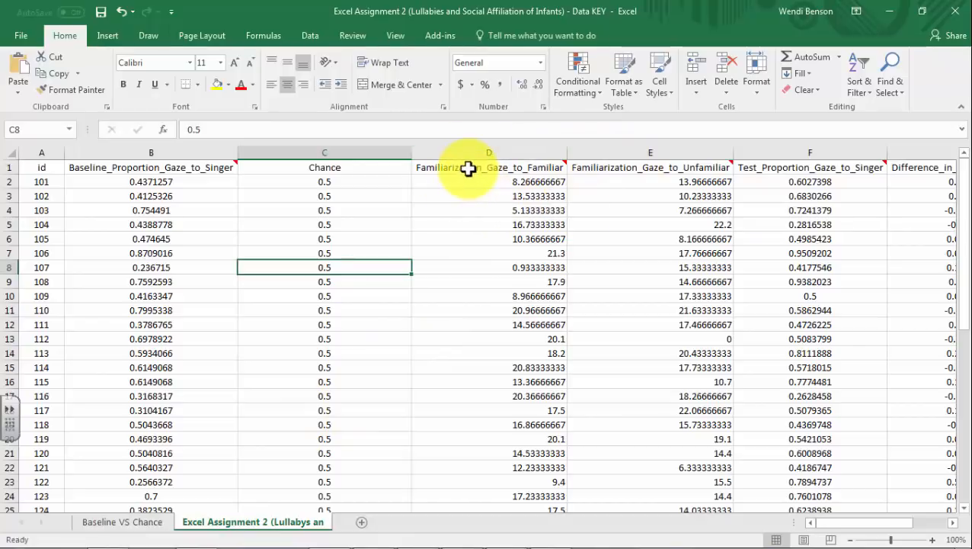
mouse_move(552, 173)
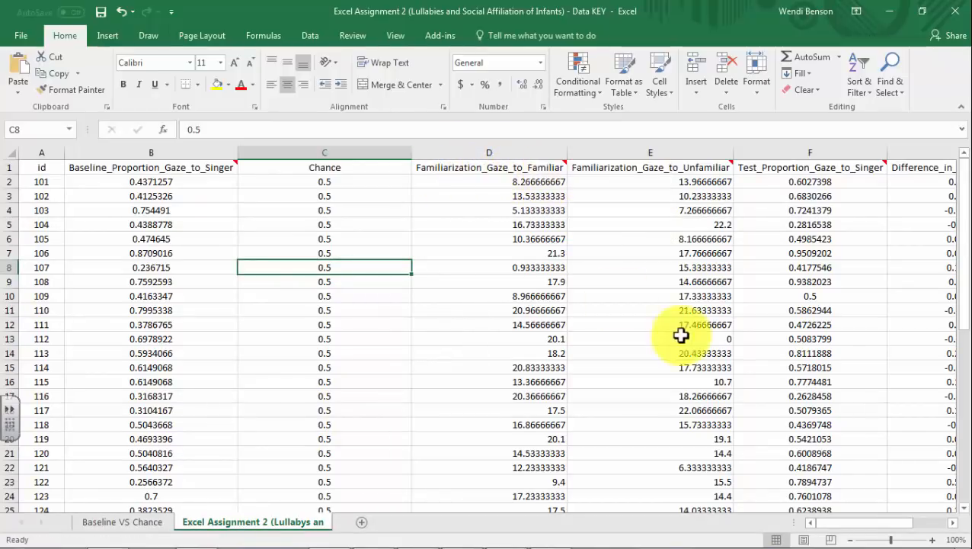
mouse_move(602, 170)
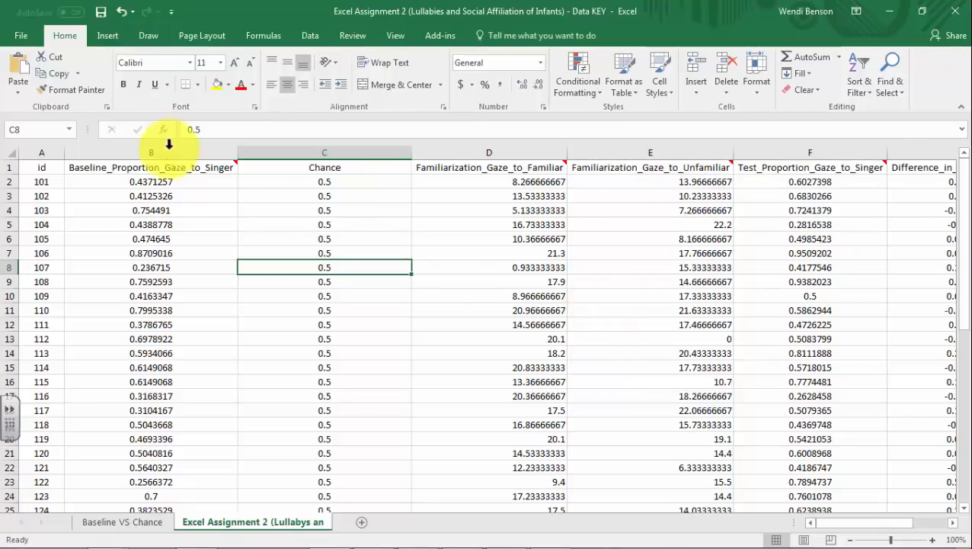
click(309, 35)
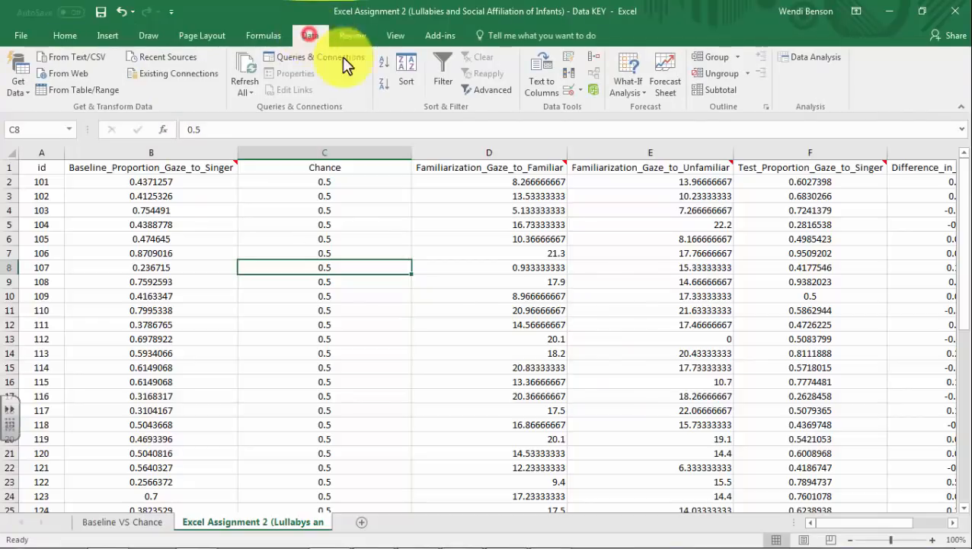
click(798, 61)
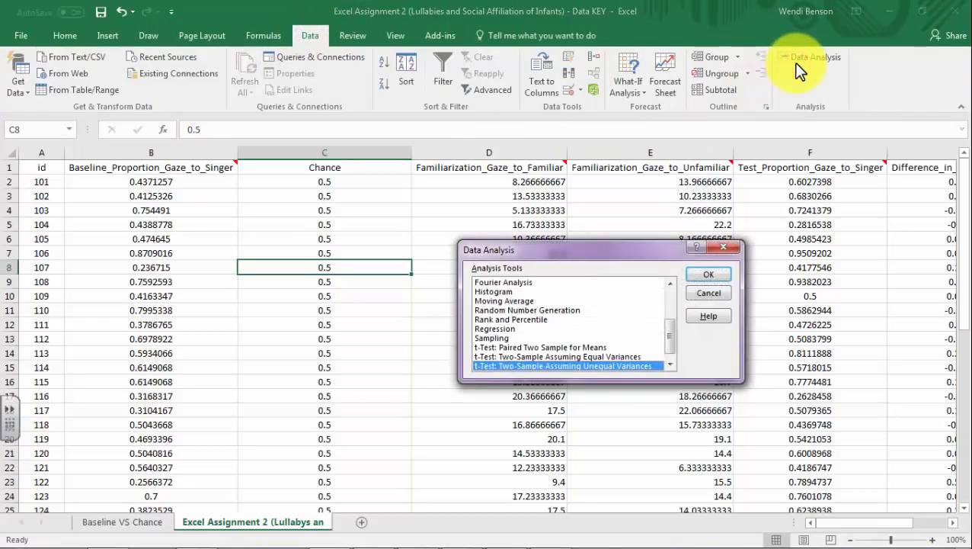
click(579, 347)
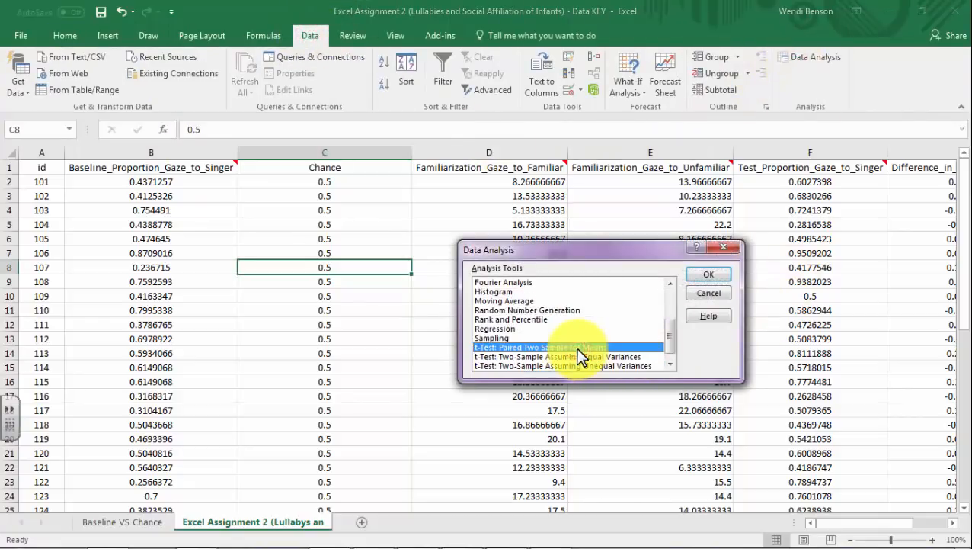
click(703, 270)
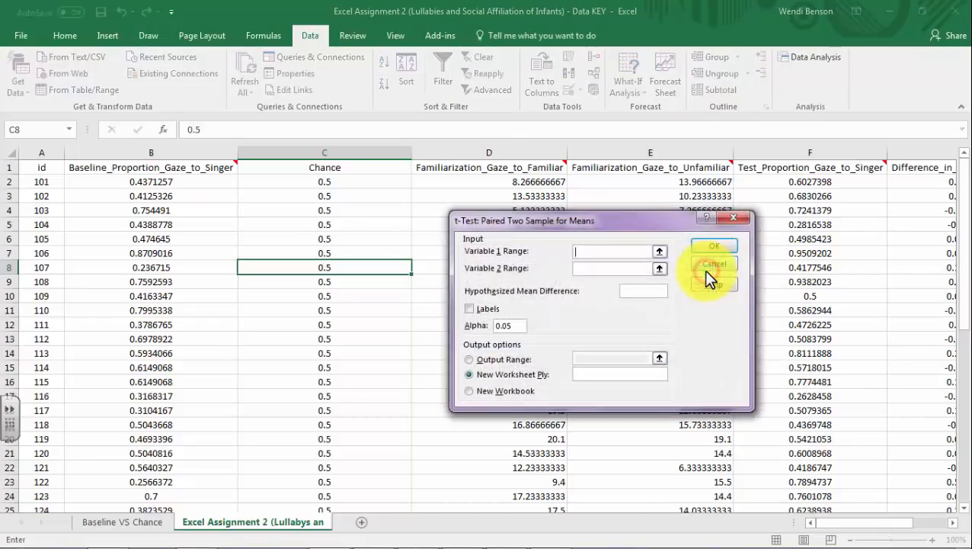
- Set Variable 1 to Familiarization_Gaze_to_Familiar (D1:D33) and Variable 2 to Familiarization_Gaze_to_Unfamiliar (E1:E33), with labels included
click(526, 167)
drag(525, 167, 507, 487)
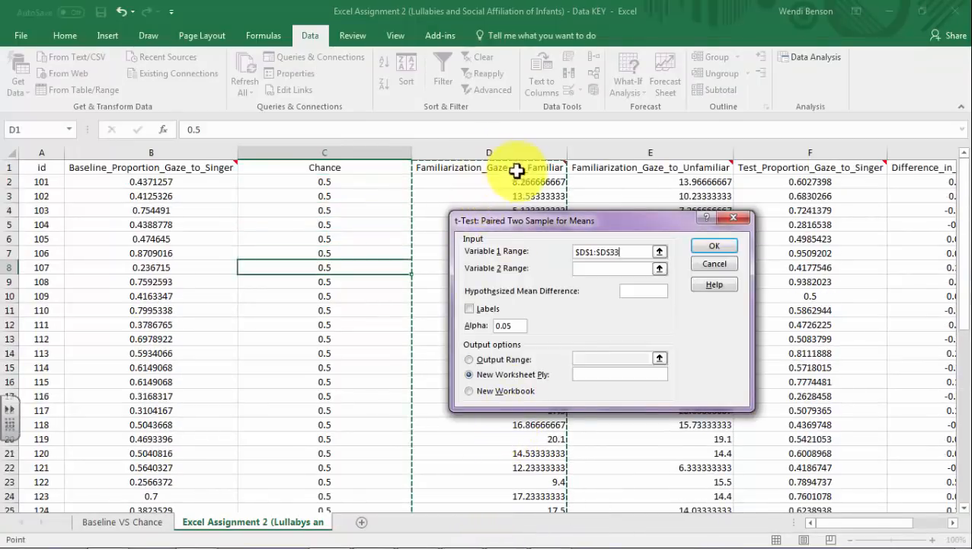
click(600, 268)
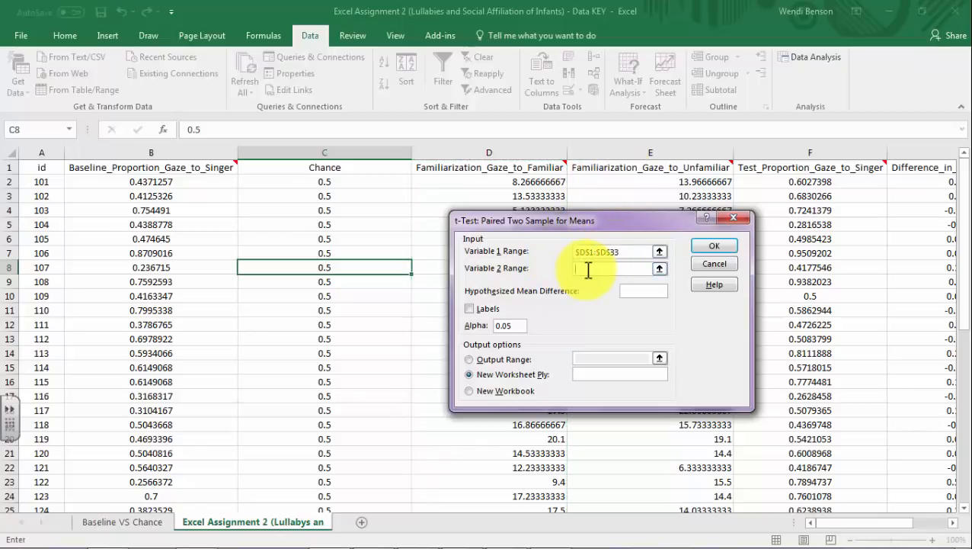
drag(606, 170, 622, 513)
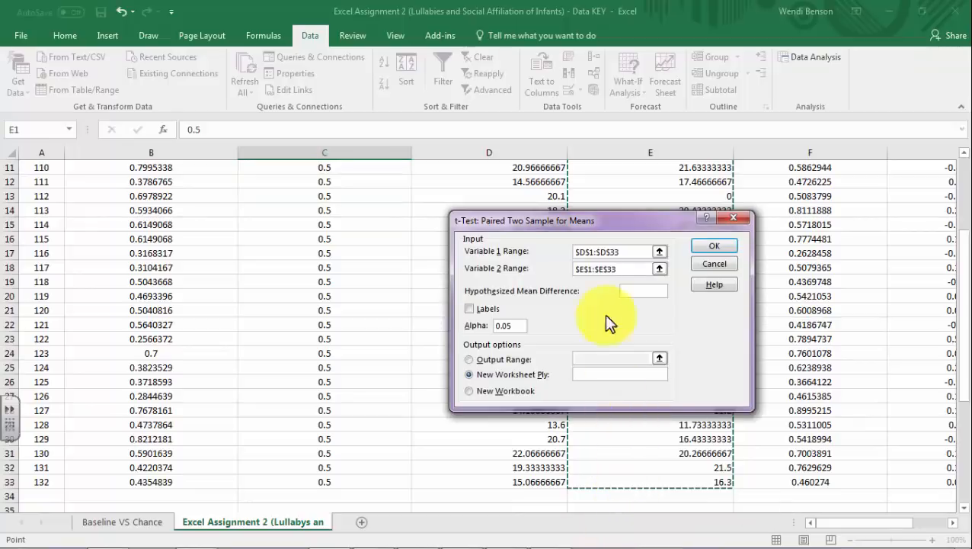
click(469, 308)
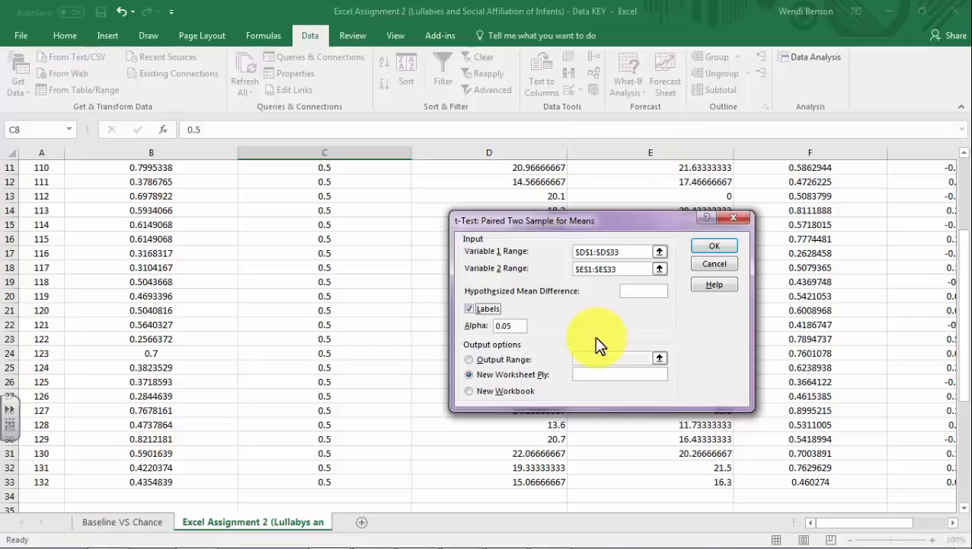
- Name the output worksheet "Fam Phase Fam vs Unfam" and run the paired t-test
click(579, 375)
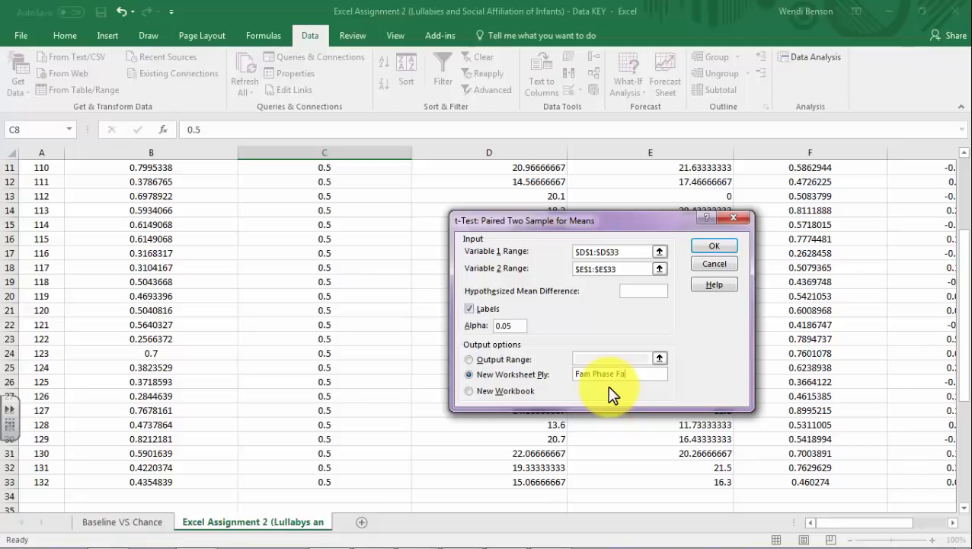
text(vs Unfam)
click(715, 245)
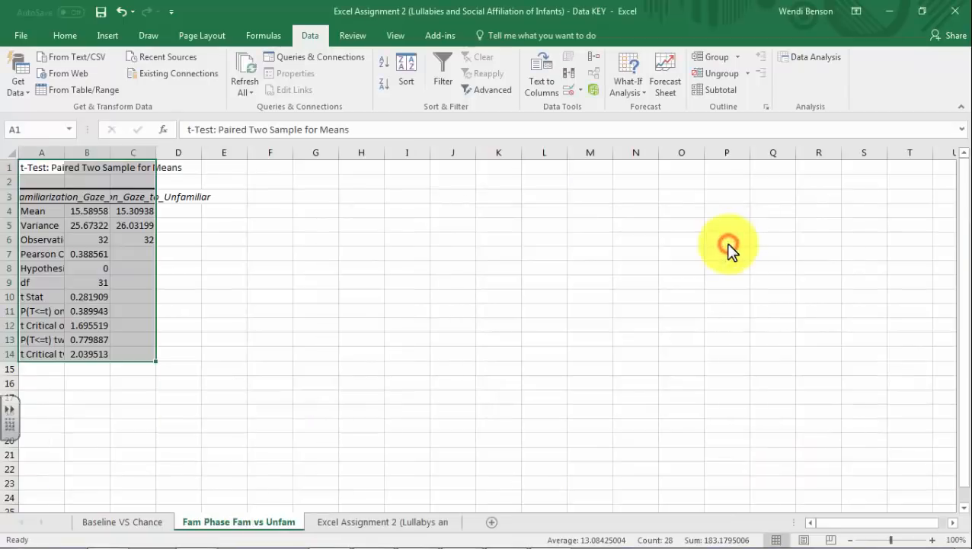
- Format the paired t-test output as numbers with three decimal places
right_click(56, 240)
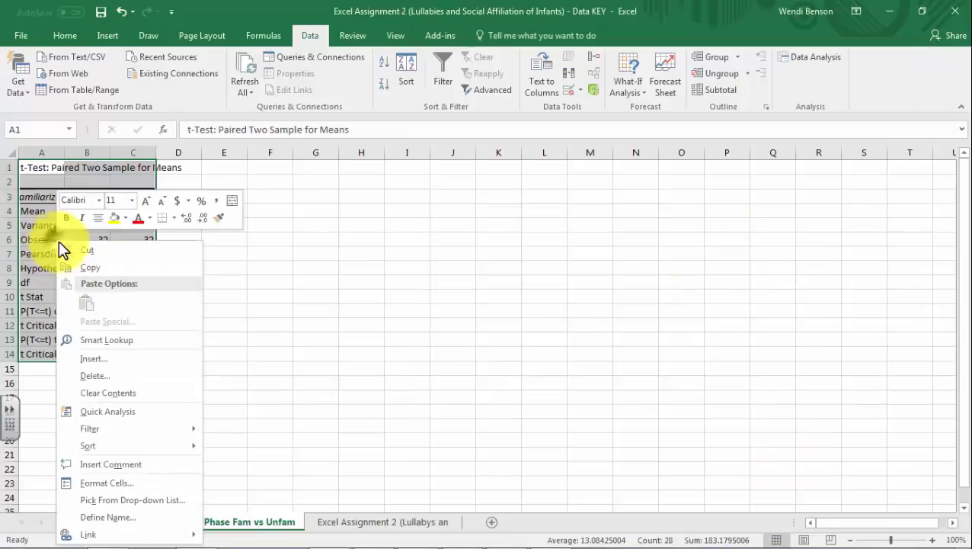
click(136, 482)
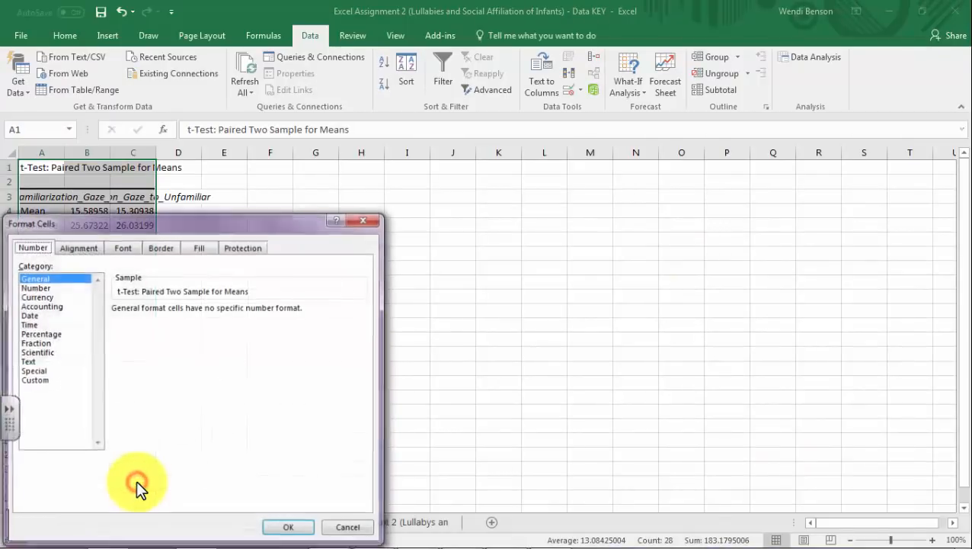
click(38, 290)
click(208, 306)
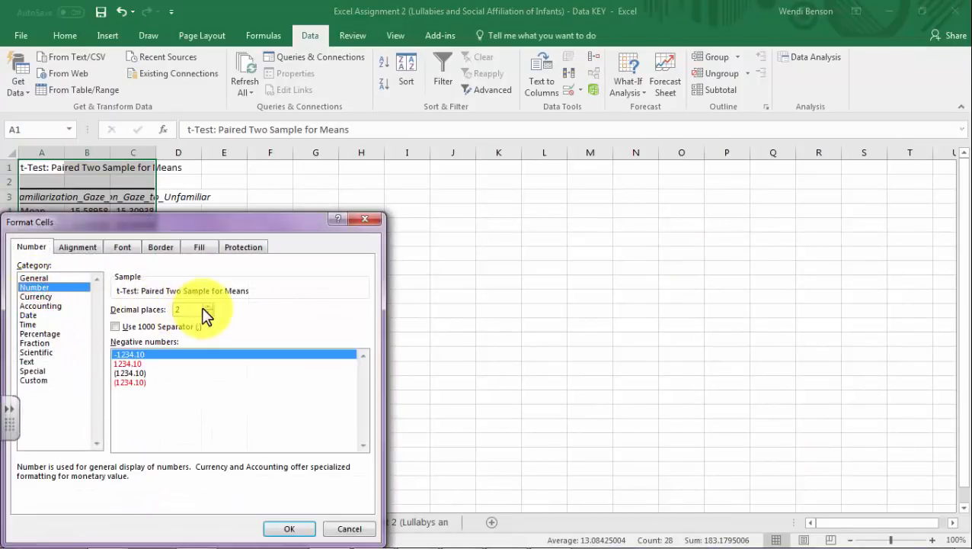
click(295, 529)
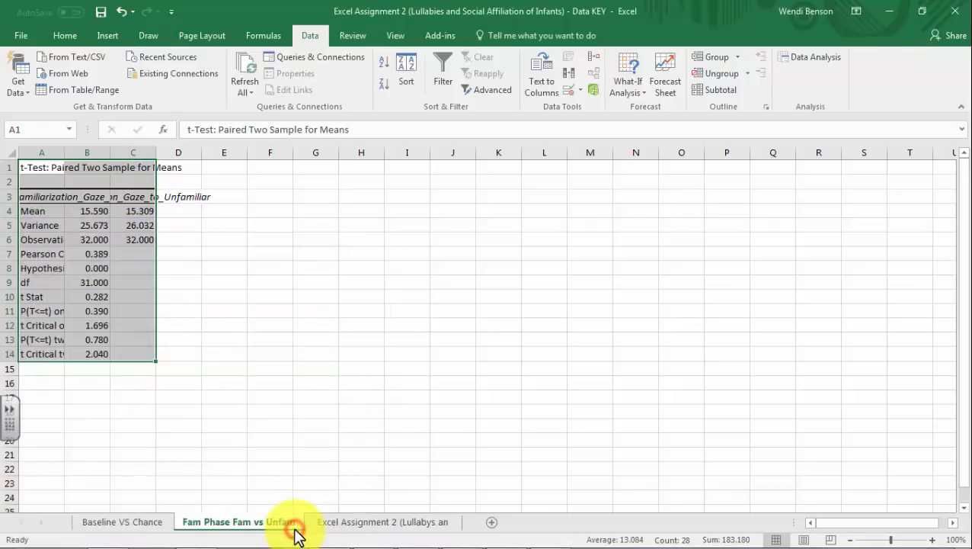
- AutoFit the column widths of the paired t-test output and deselect the table
click(66, 35)
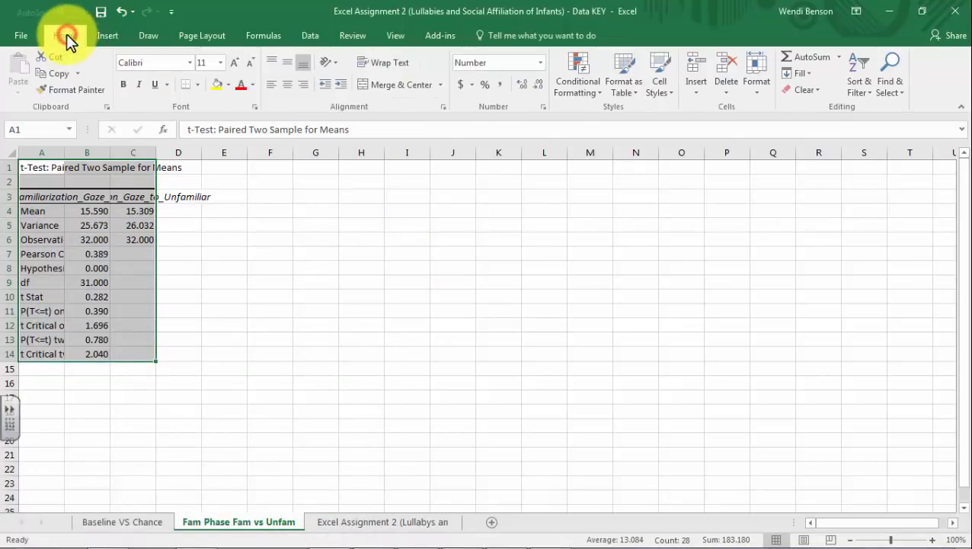
click(758, 73)
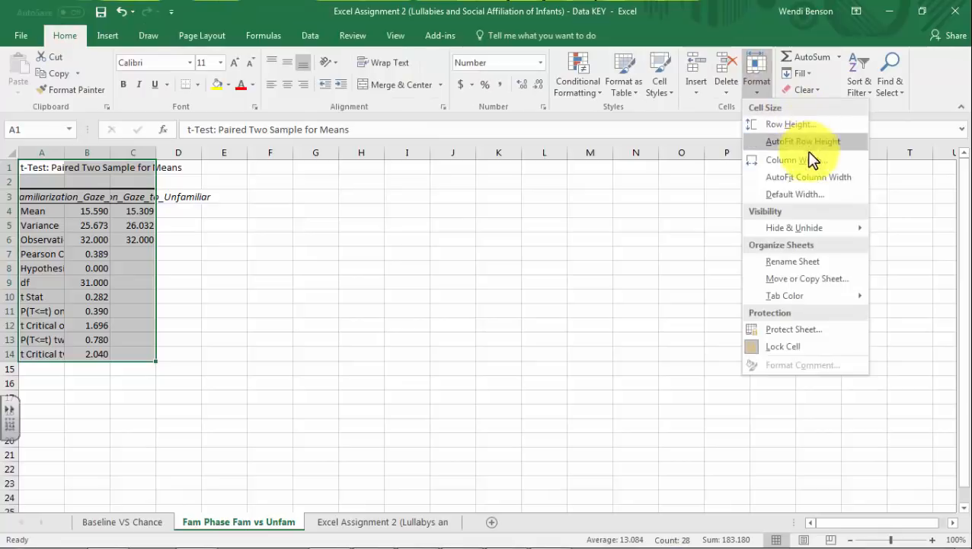
click(803, 183)
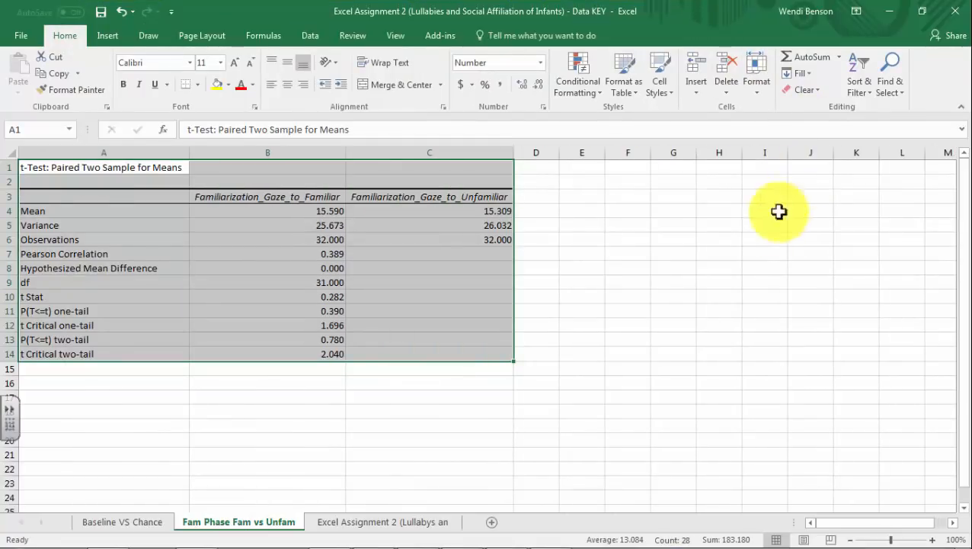
click(251, 398)
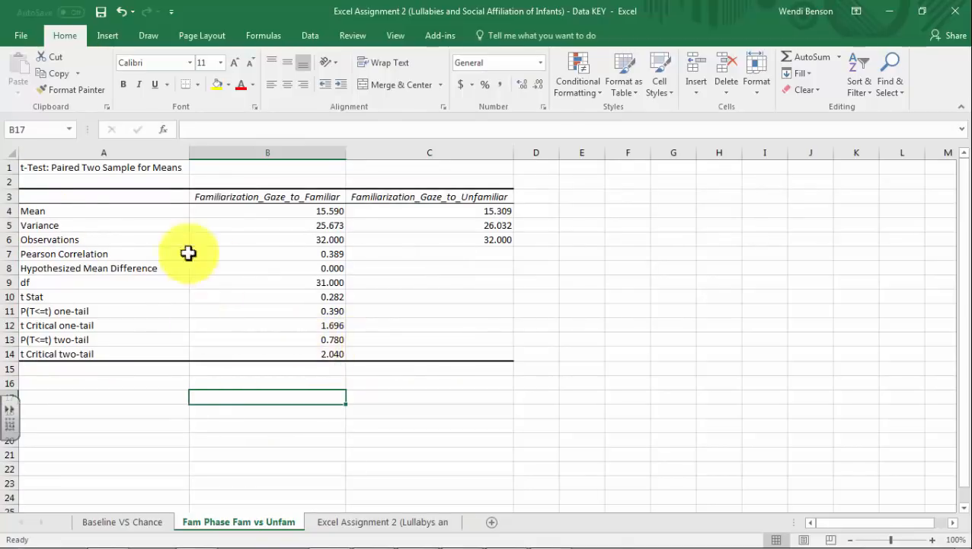
- Compare the means and variances of gaze to familiar and gaze to unfamiliar in the paired t-test output
click(320, 211)
click(469, 210)
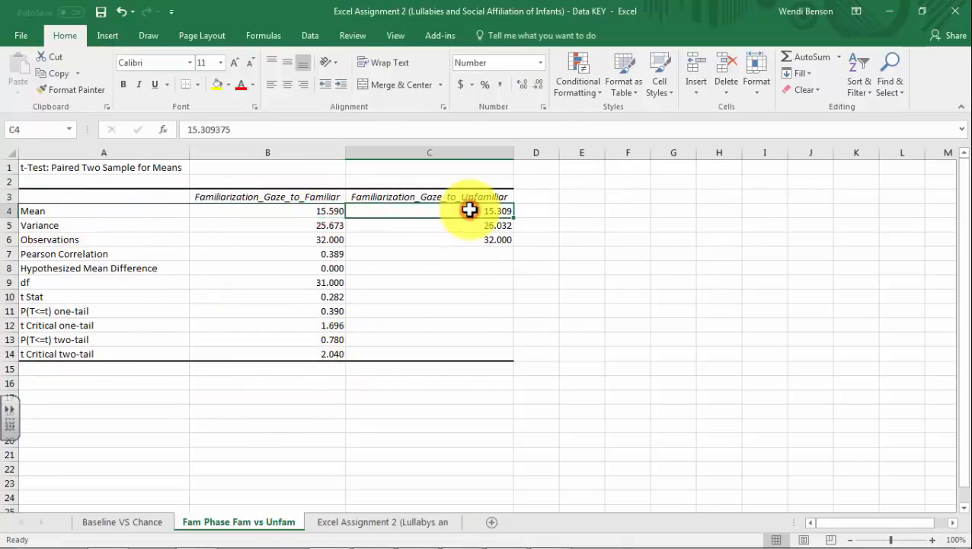
click(319, 212)
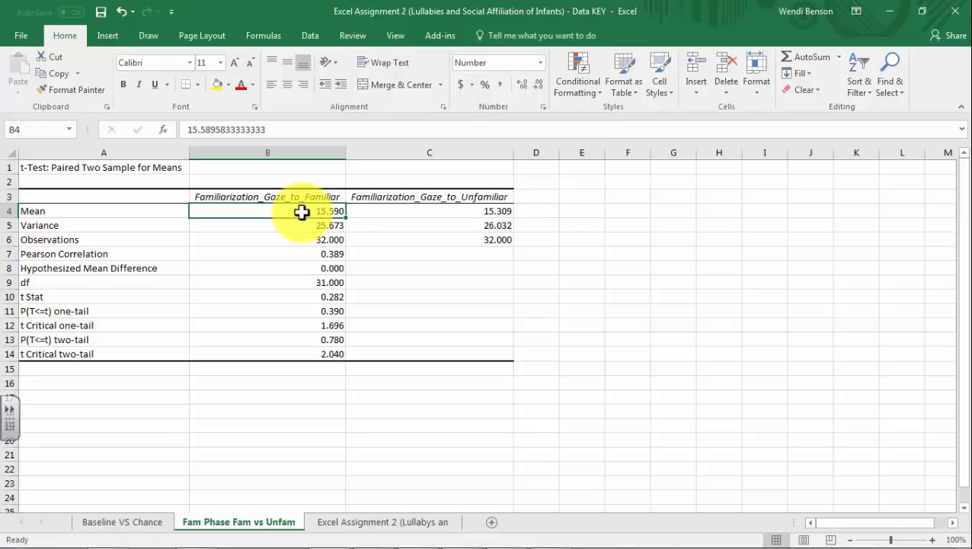
click(461, 212)
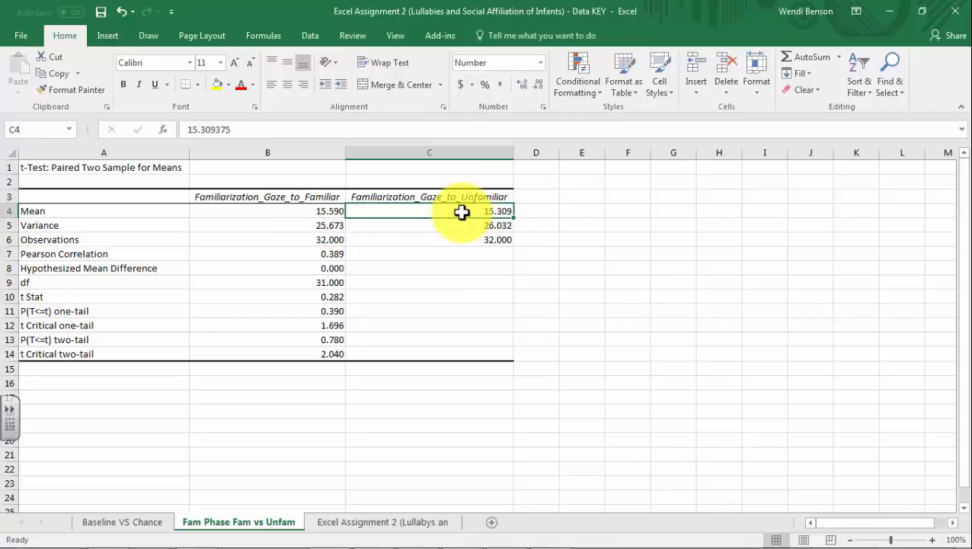
click(332, 225)
click(453, 228)
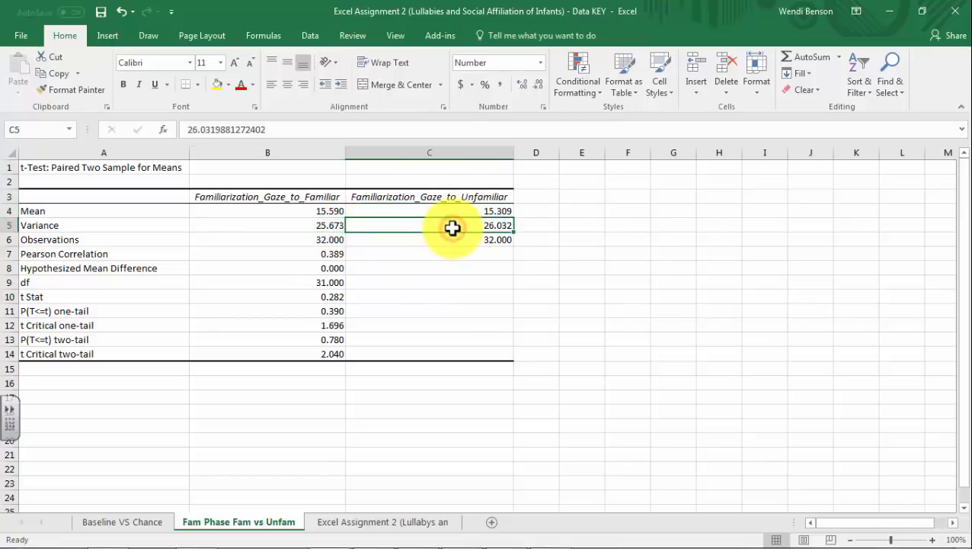
- Insert a row above Variance in the paired t-test output and label it "SD" in A5
right_click(7, 226)
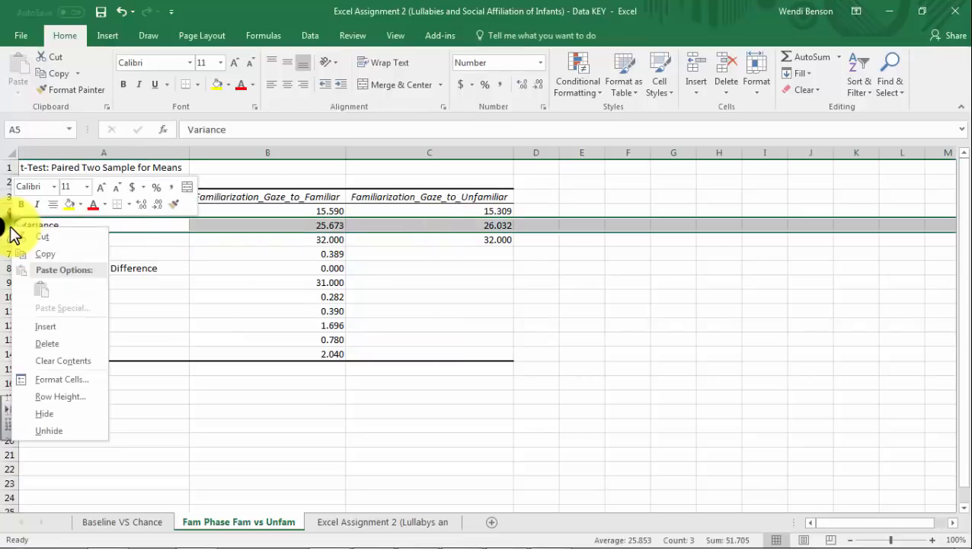
click(35, 325)
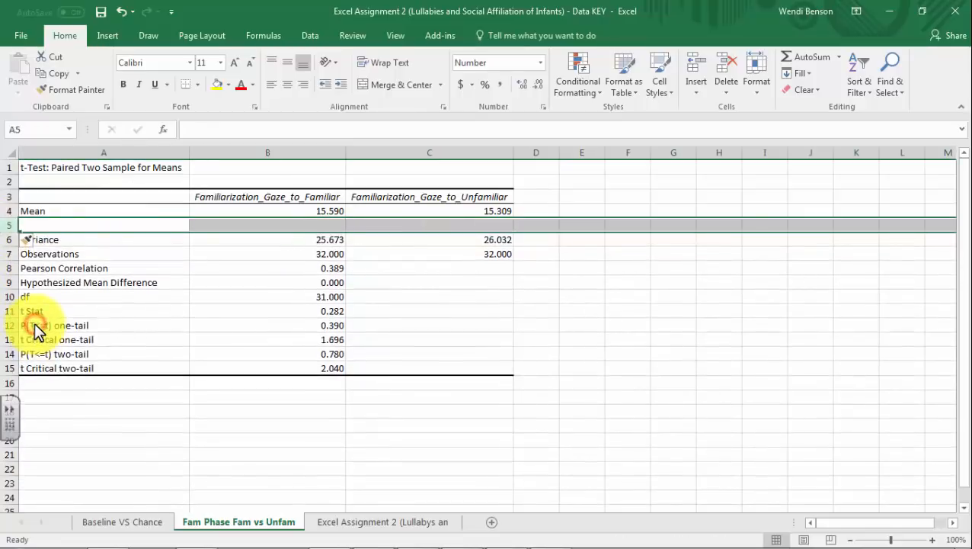
click(74, 228)
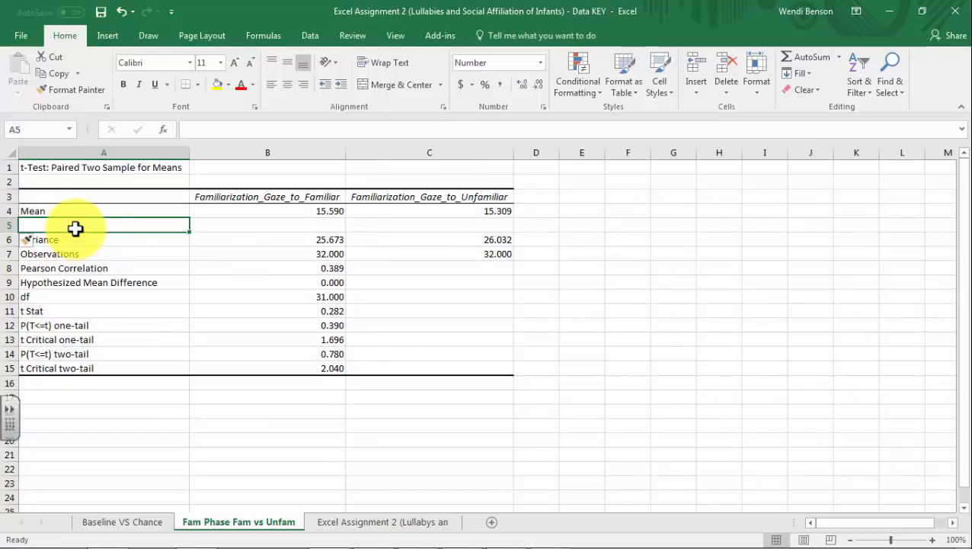
text(SD)
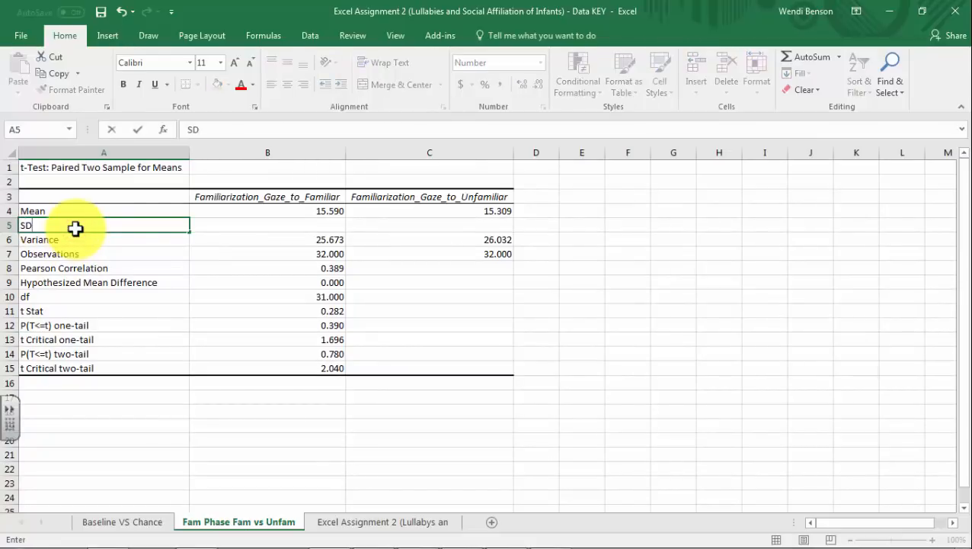
- Calculate the familiar-gaze standard deviation in B5 with =SQRT(B6)
click(339, 222)
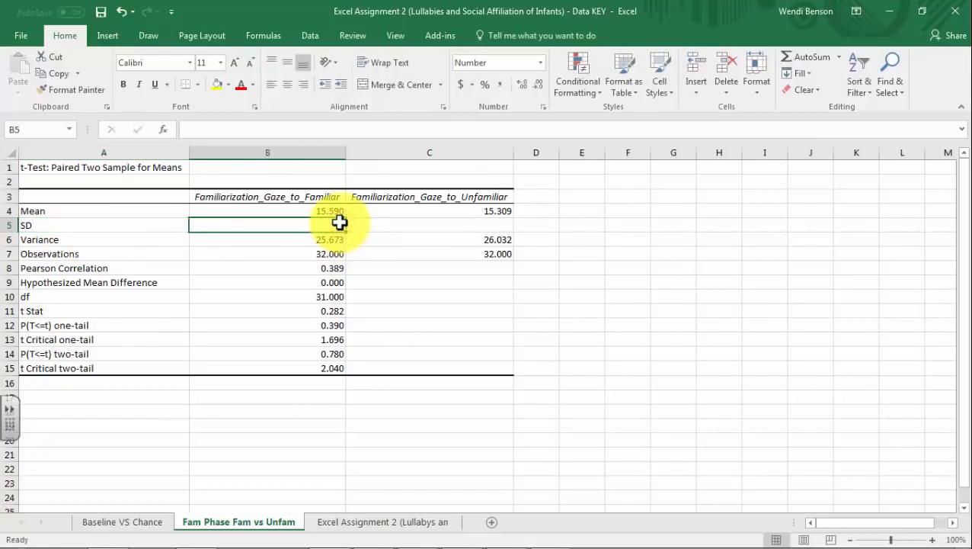
text(=sq)
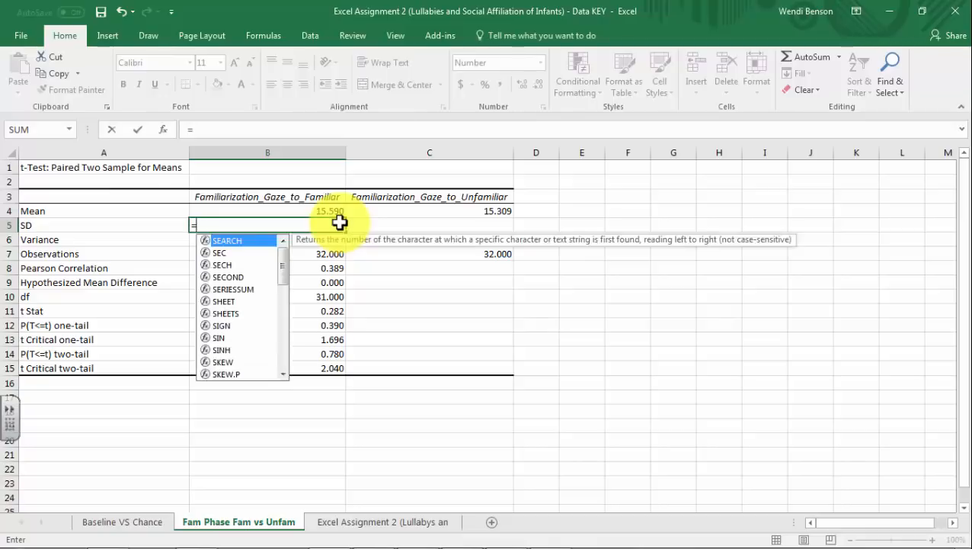
double_click(230, 246)
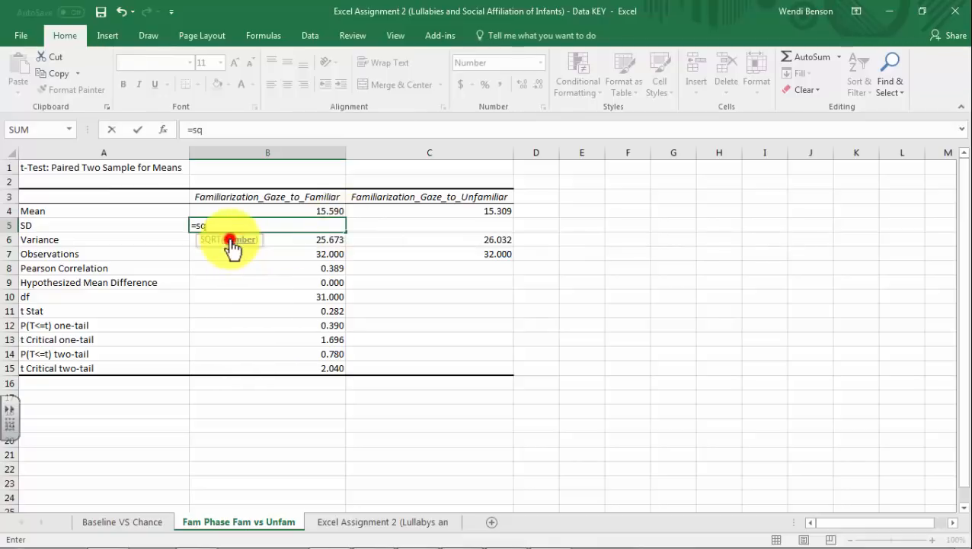
click(313, 239)
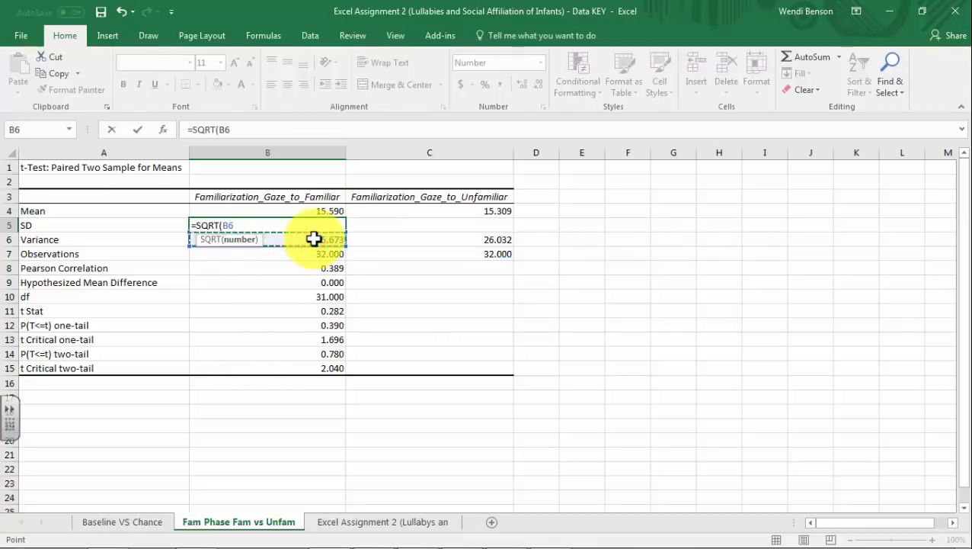
key(Return)
- Fill the SD formula from B5 across to C5, check both cells and deselect them
click(339, 225)
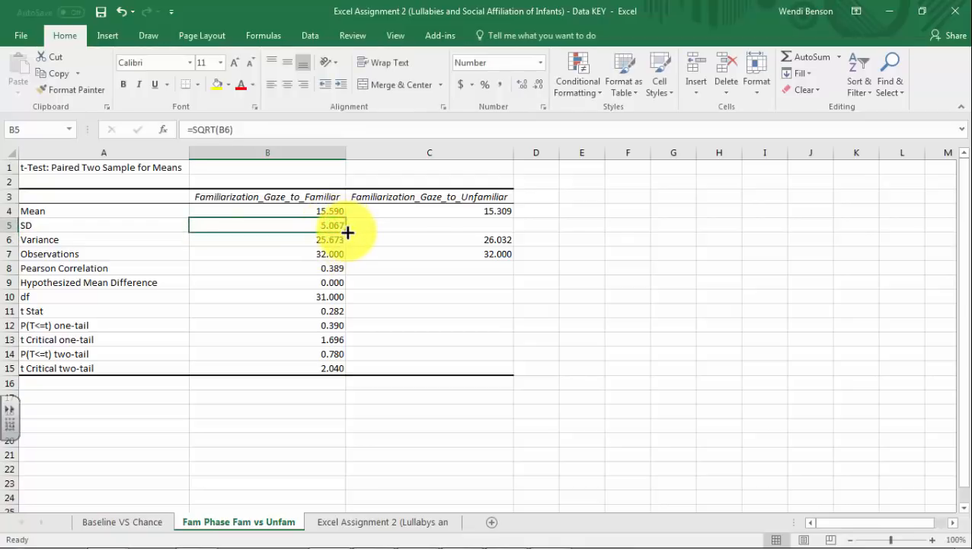
drag(347, 232, 436, 234)
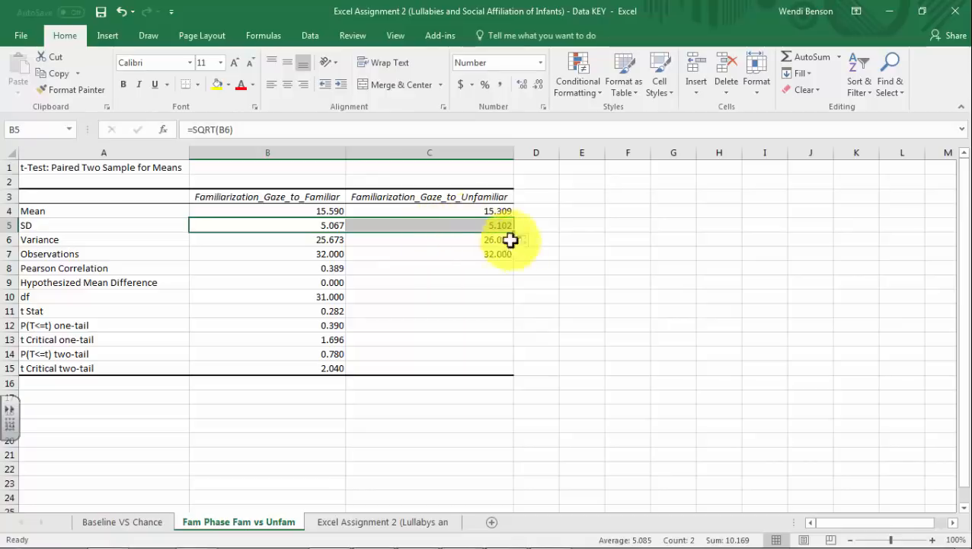
click(585, 280)
click(490, 225)
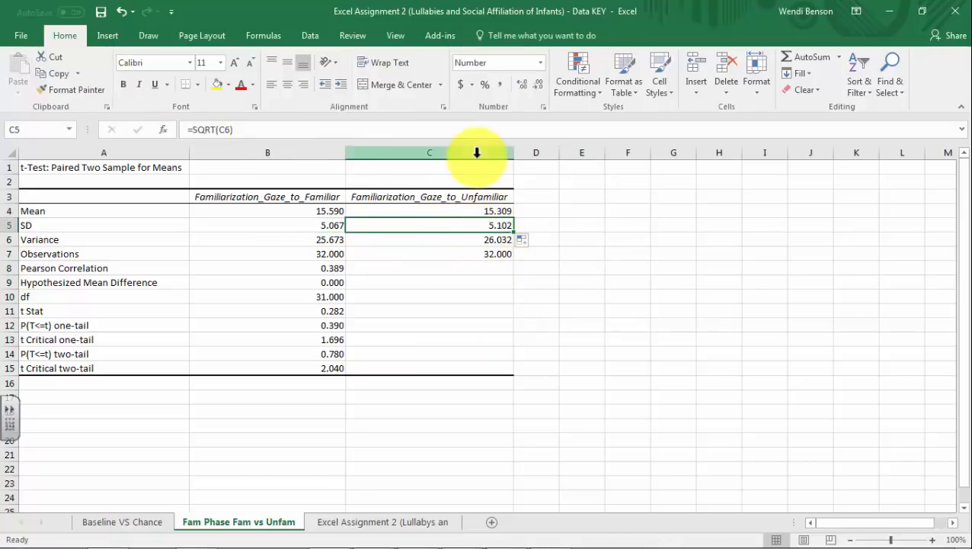
click(287, 229)
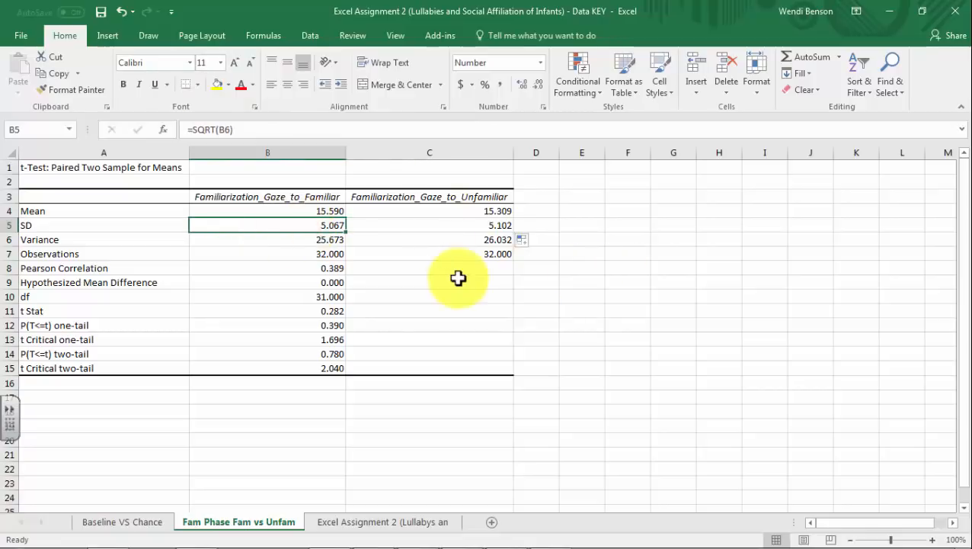
click(673, 352)
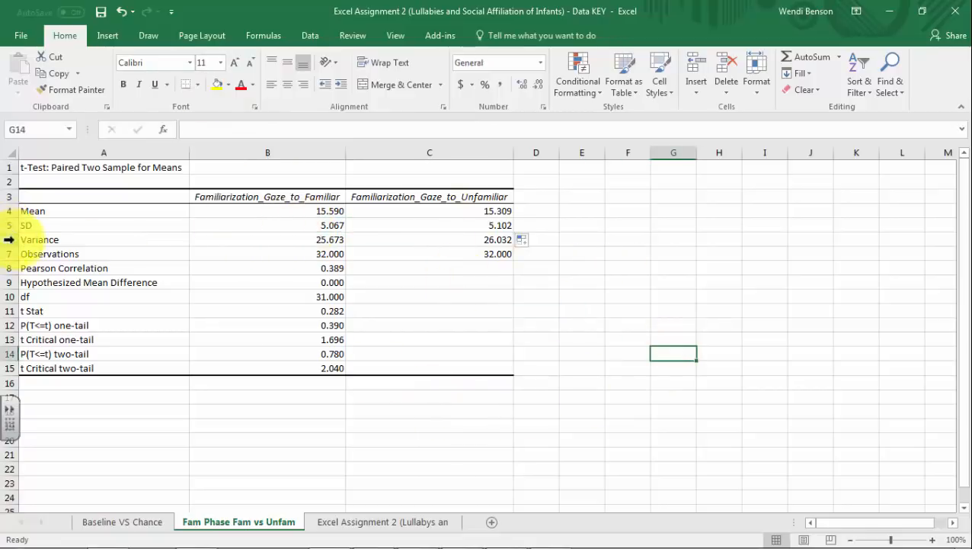
- Review the observations, Pearson correlation, df, t Stat, two-tail p-value and two-tail critical t in the paired t-test output
click(308, 257)
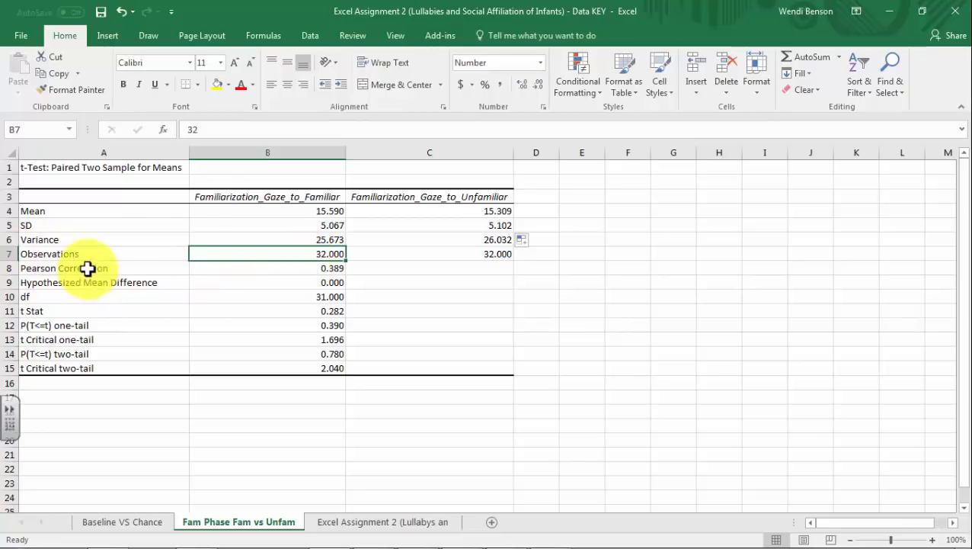
click(312, 268)
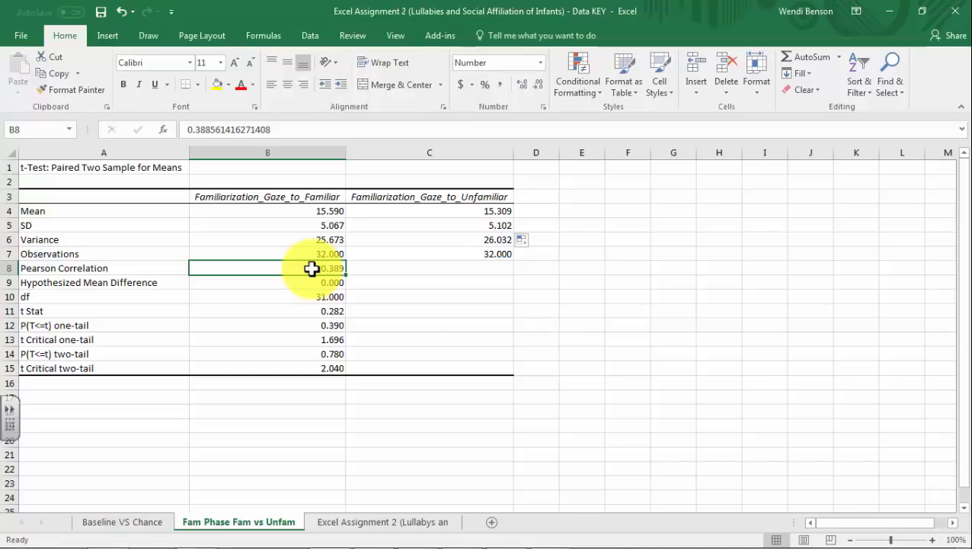
click(277, 298)
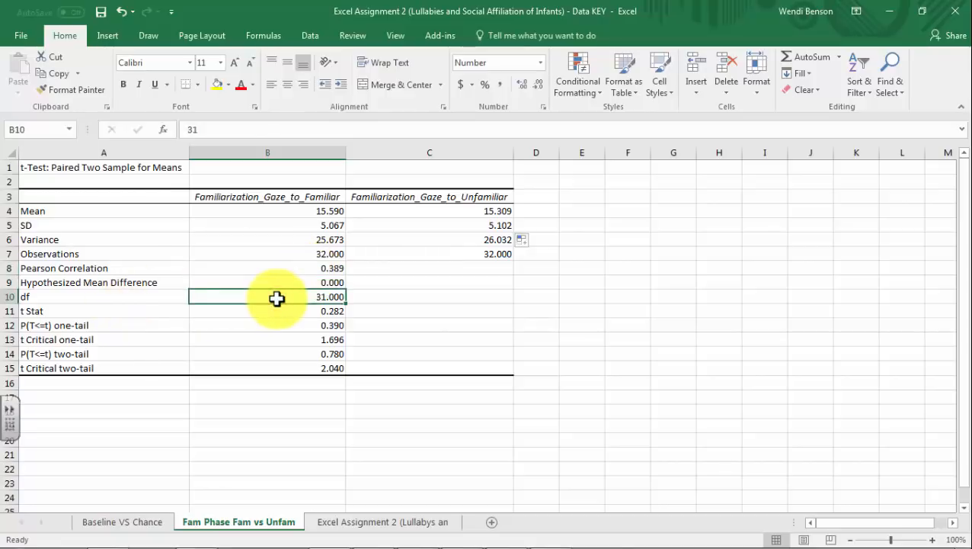
click(276, 313)
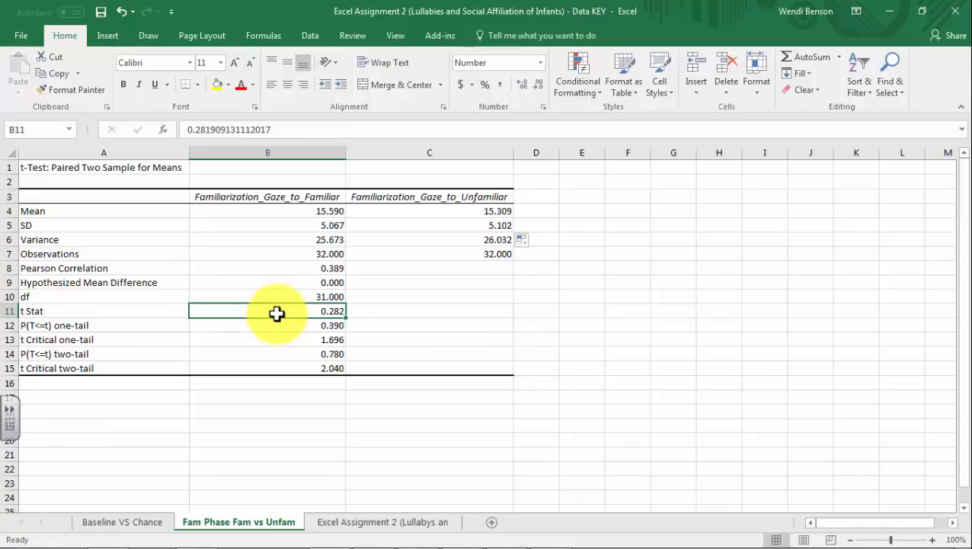
drag(282, 355, 283, 367)
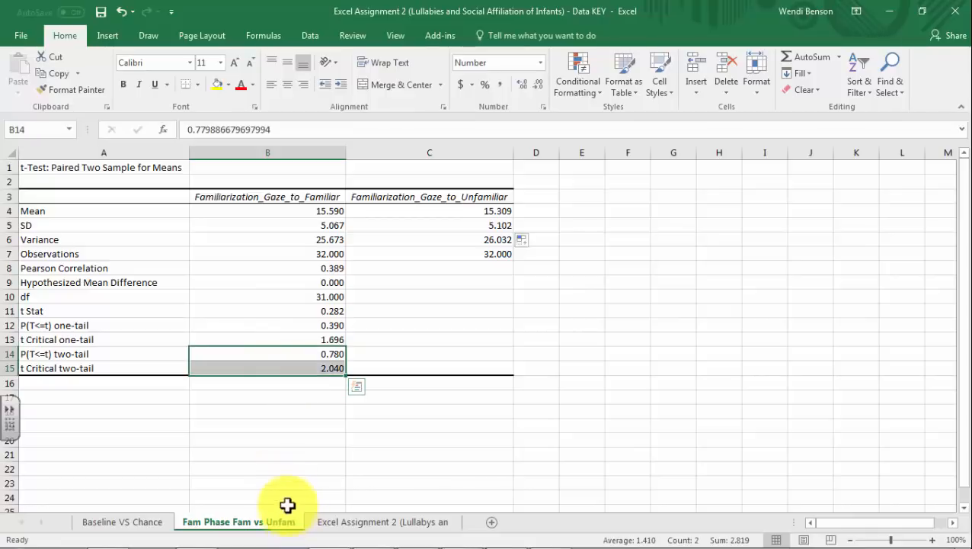
click(59, 358)
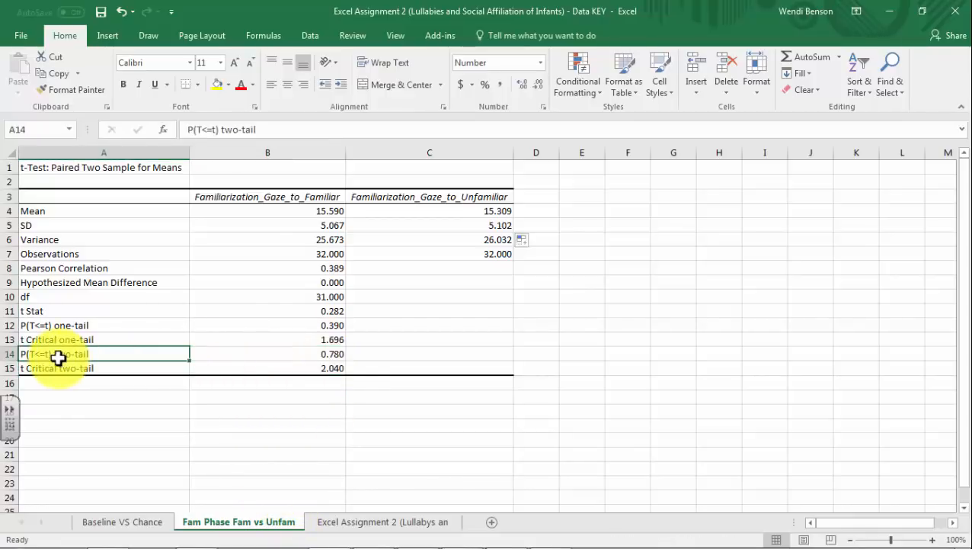
click(236, 358)
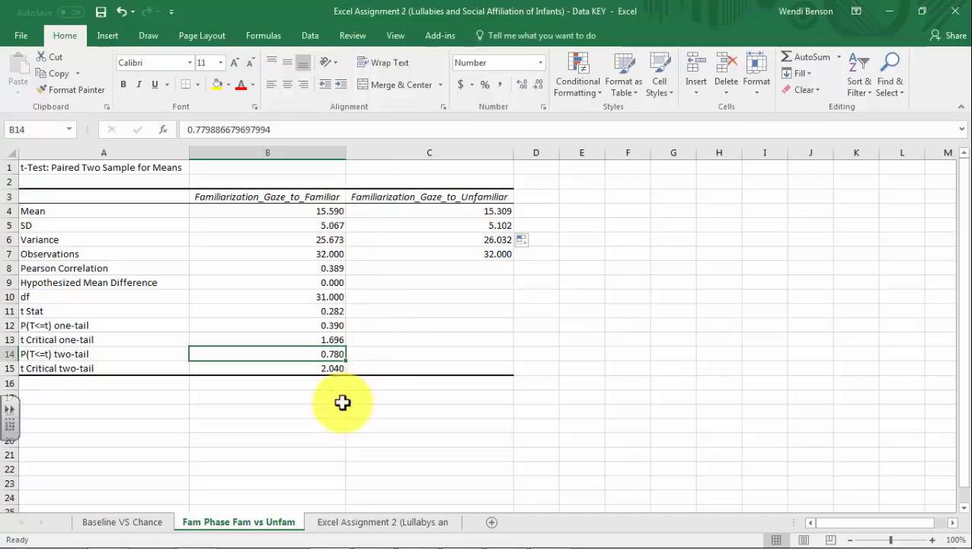
click(332, 368)
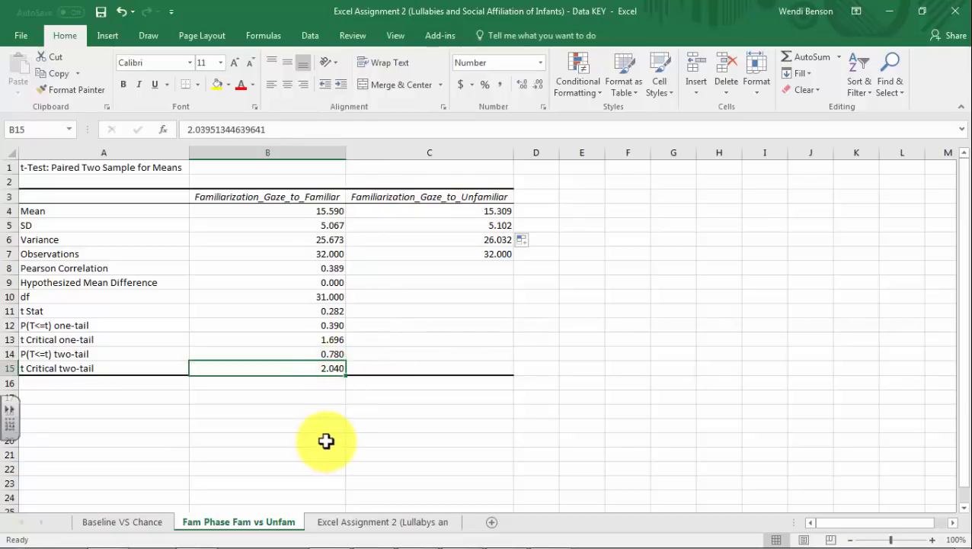
- Compare the t Stat with the two-tail critical t, and check the two-tail p-value against the two gaze means
click(339, 311)
click(333, 368)
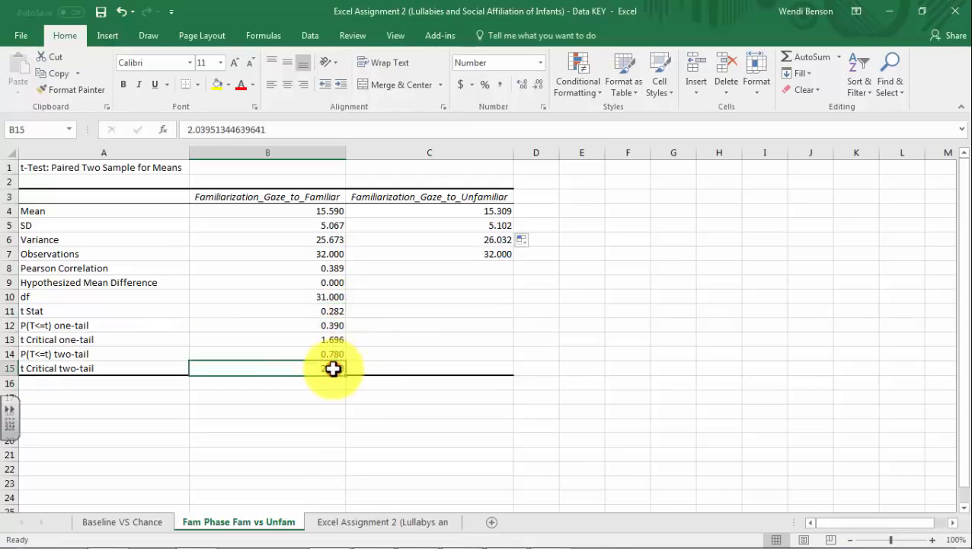
click(340, 312)
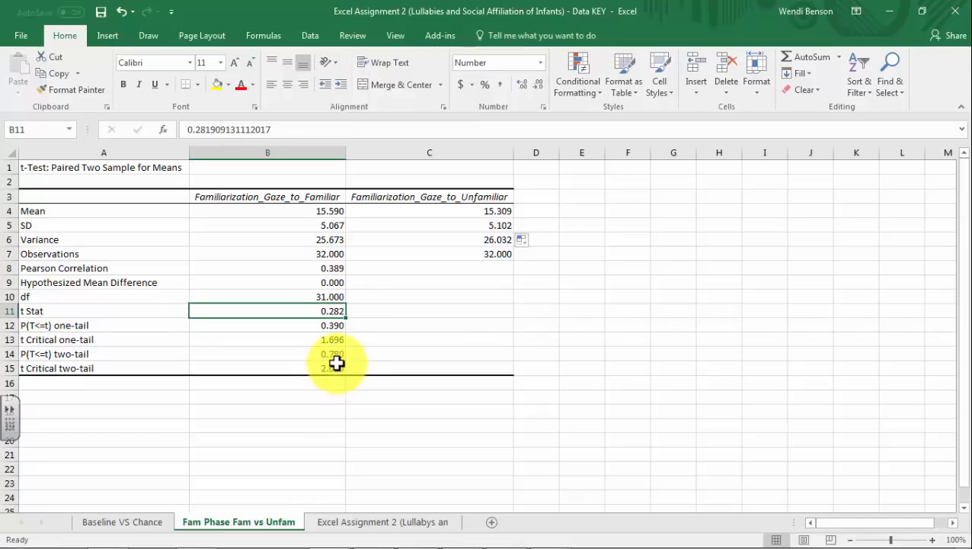
click(335, 356)
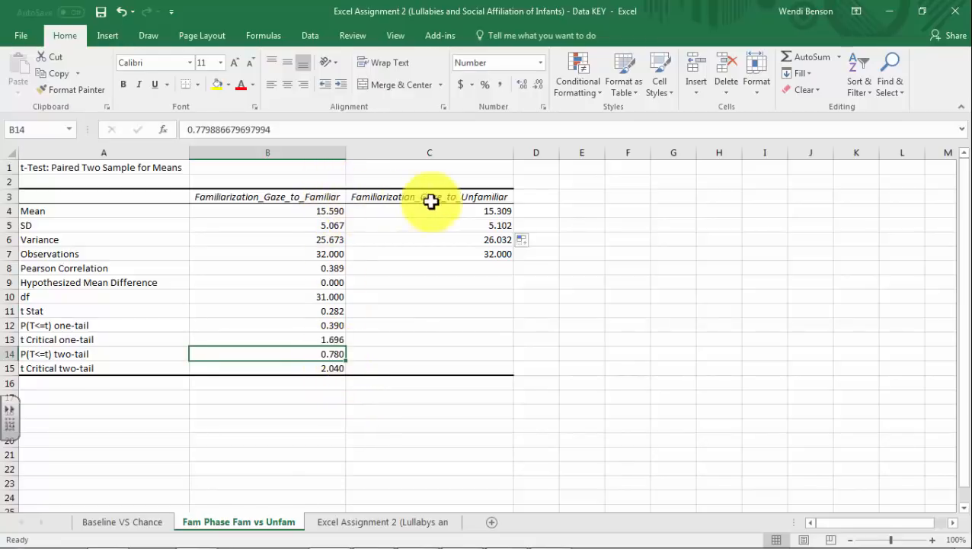
click(494, 211)
click(336, 214)
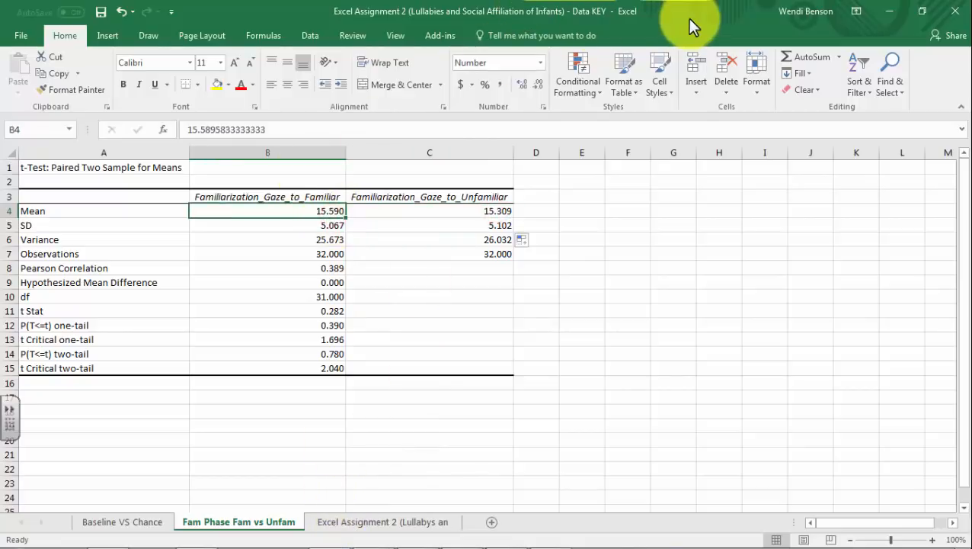
- Arrange the Excel workbook and the Mehr, Song, & Spelke (2016) article PDF in Acrobat side by side
drag(688, 18, 2, 160)
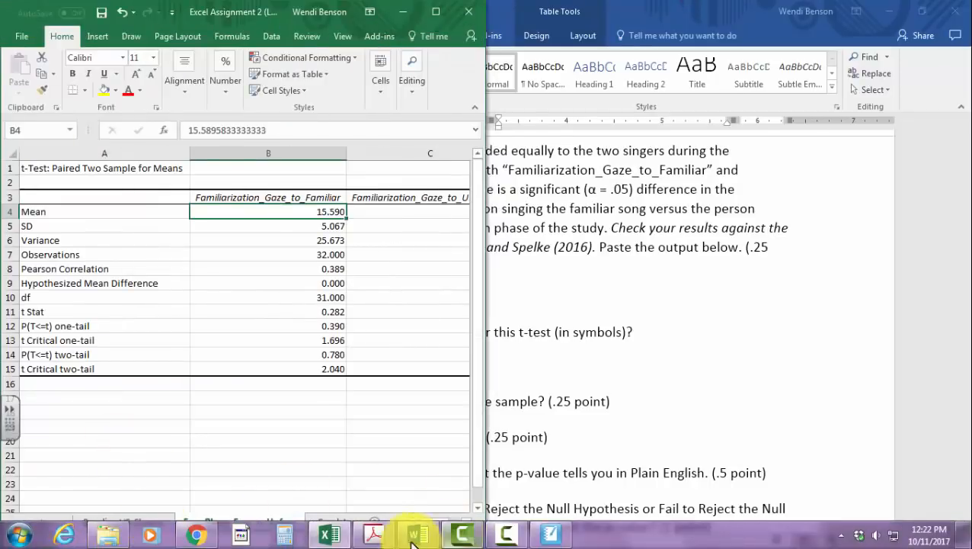
click(374, 535)
drag(591, 6, 971, 152)
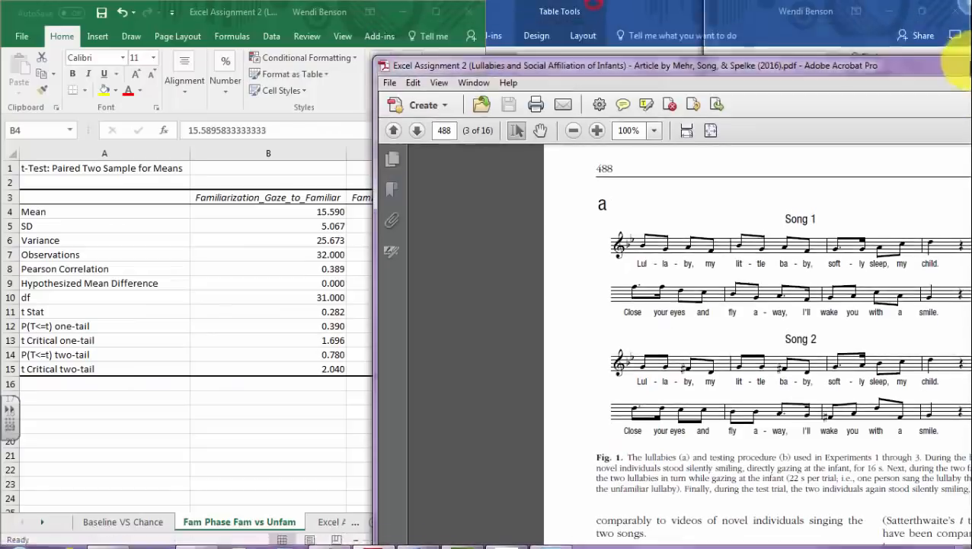
- Compare the paired t-test means, SDs, t statistic and two-tail p-value with the familiarization results on page 489 of the article
scroll(738, 533, down, 10)
scroll(737, 533, right, 4)
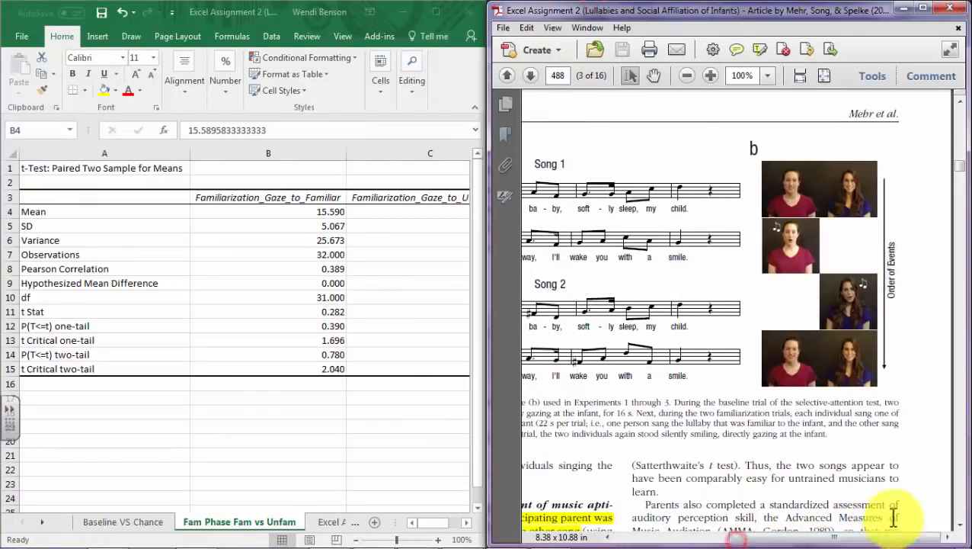
scroll(695, 432, down, 9)
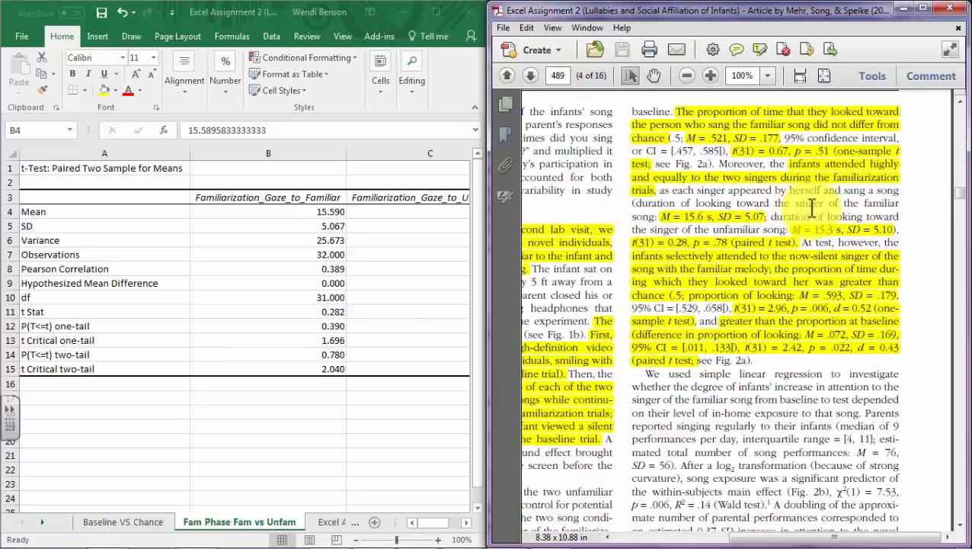
click(335, 212)
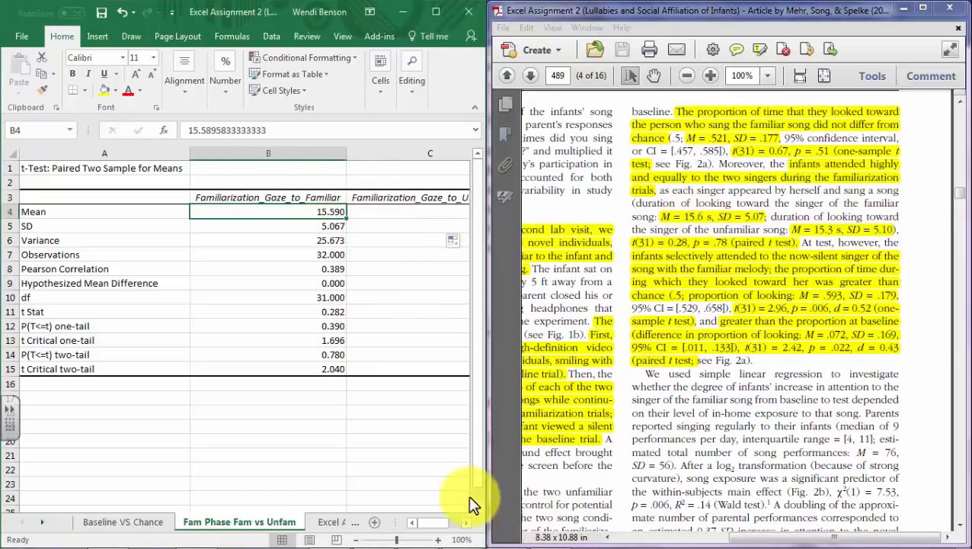
drag(432, 523, 438, 523)
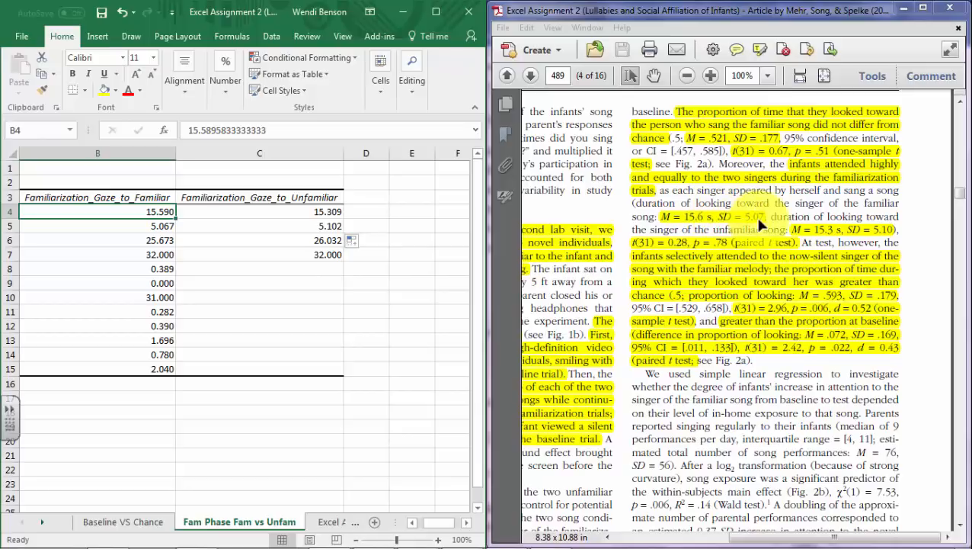
click(157, 226)
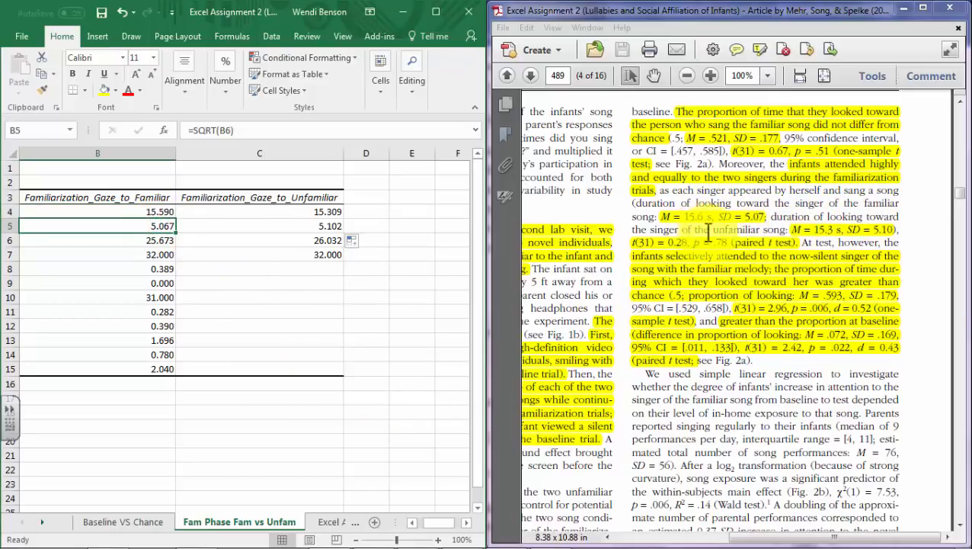
click(320, 211)
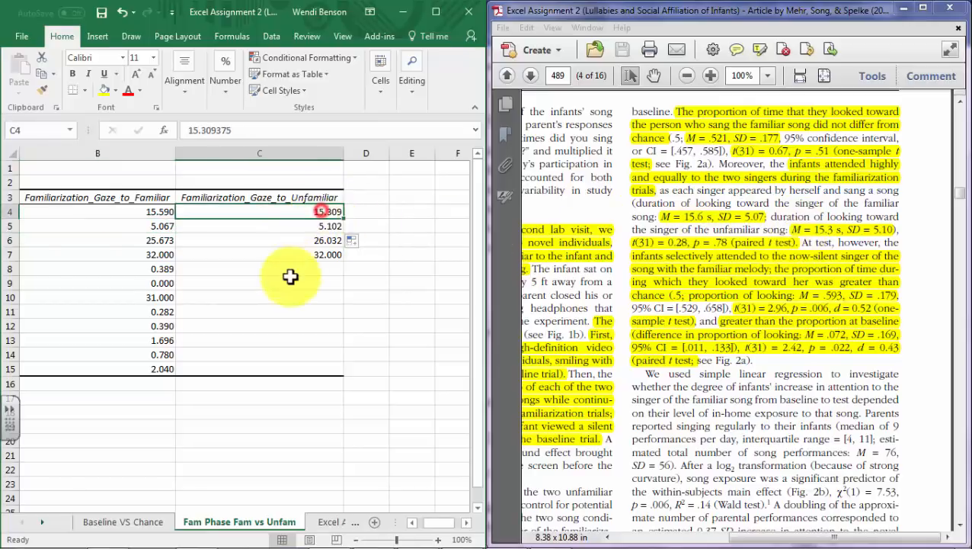
click(301, 226)
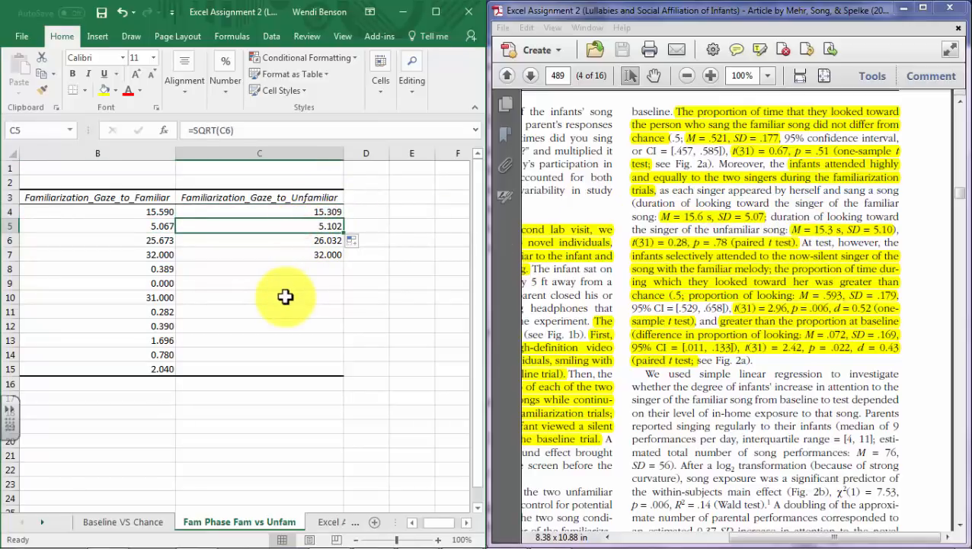
click(153, 310)
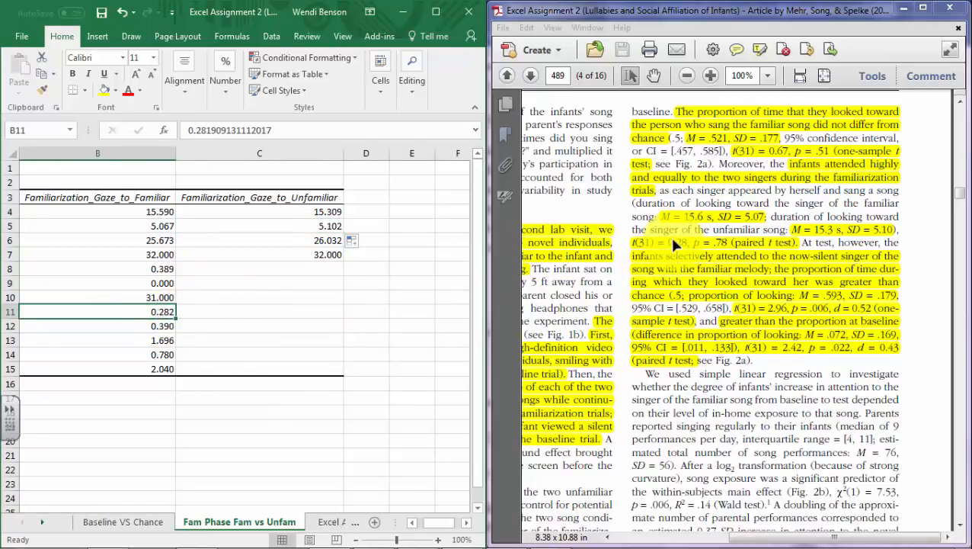
click(148, 354)
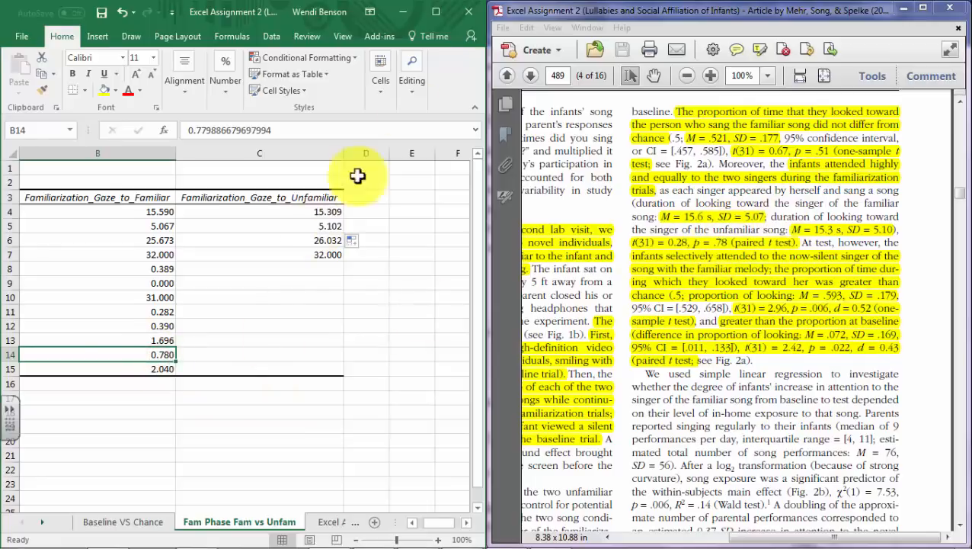
- Copy the paired t-test output in A1:C15 and paste it below question 2 in the Word assignment document
click(435, 12)
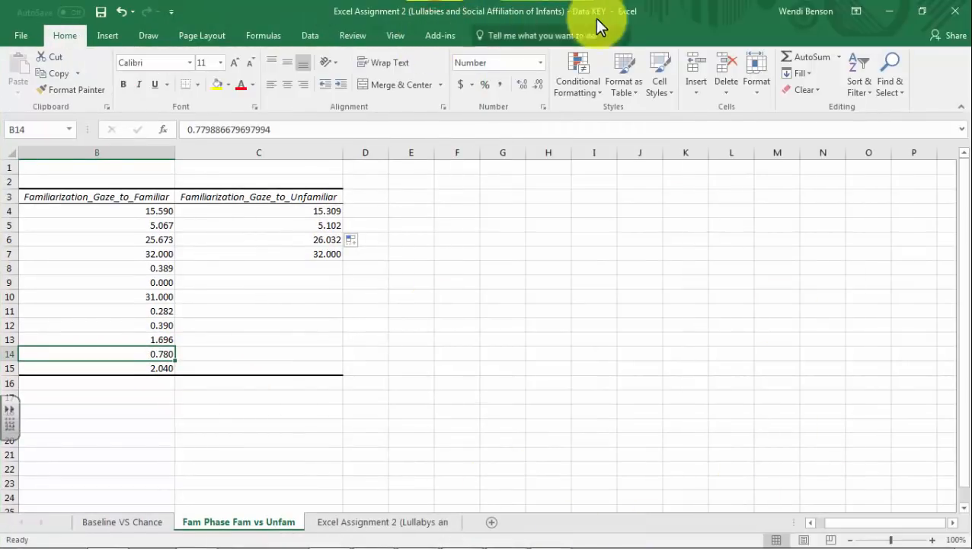
drag(853, 525, 807, 529)
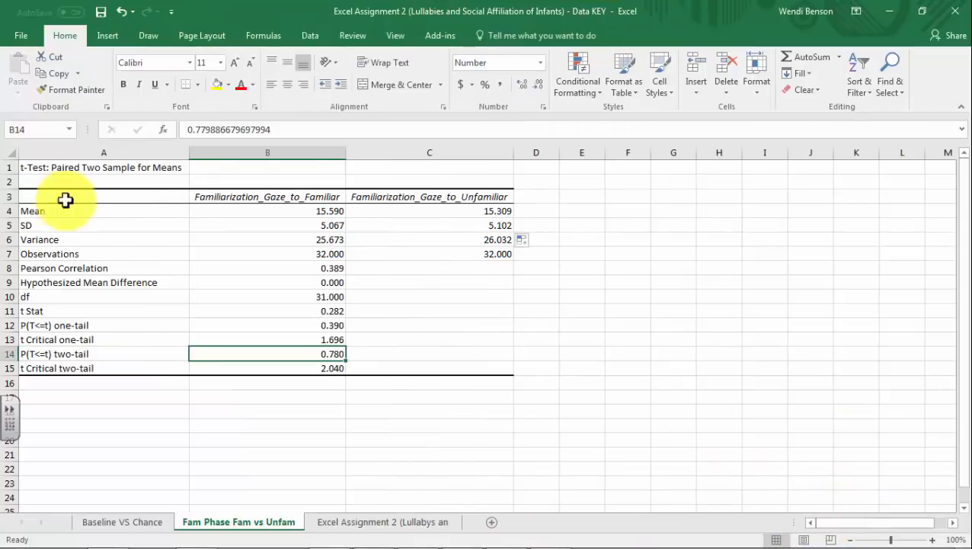
drag(41, 166, 463, 361)
key(ctrl+c)
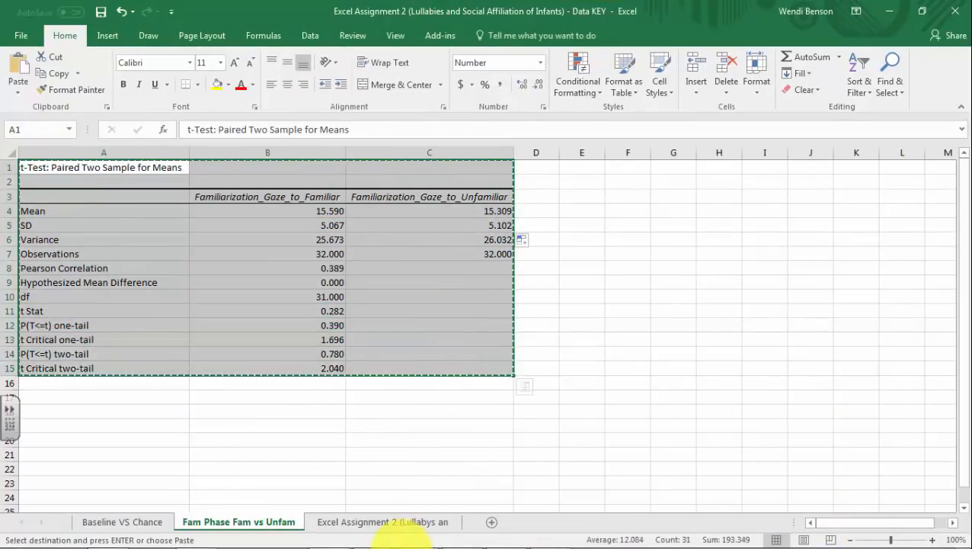
mouse_move(271, 532)
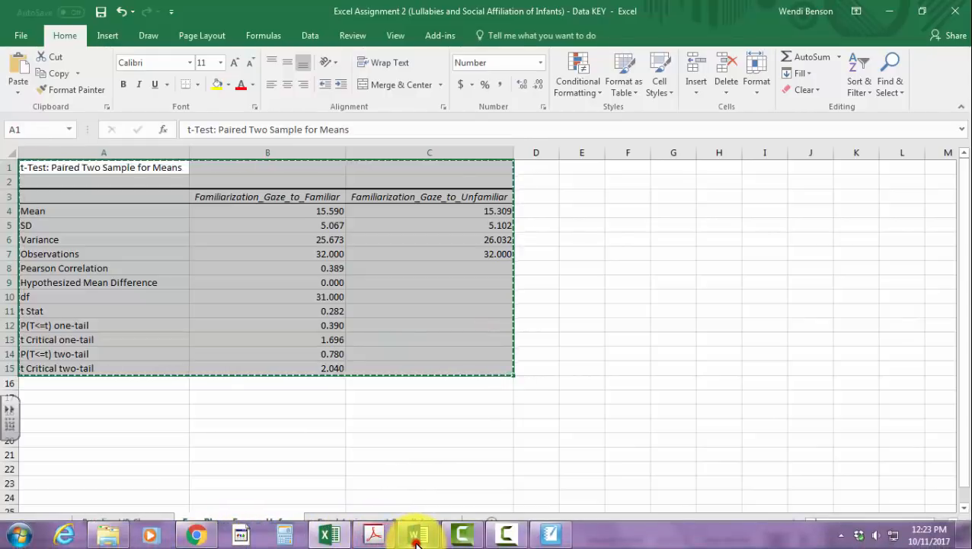
click(416, 534)
click(256, 299)
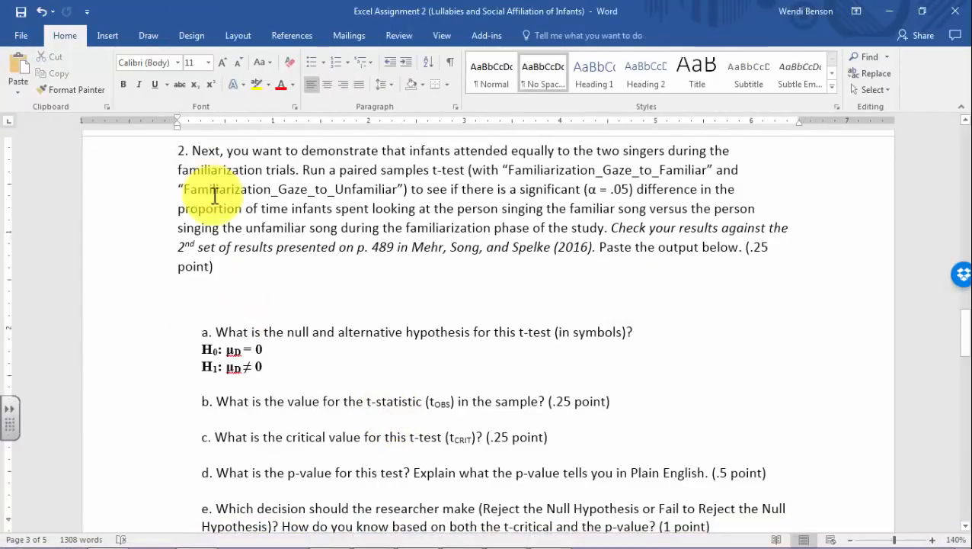
click(22, 75)
- Review sub-questions d and e of question 2 and the one-sample t-test instructions of question 3
scroll(495, 320, down, 5)
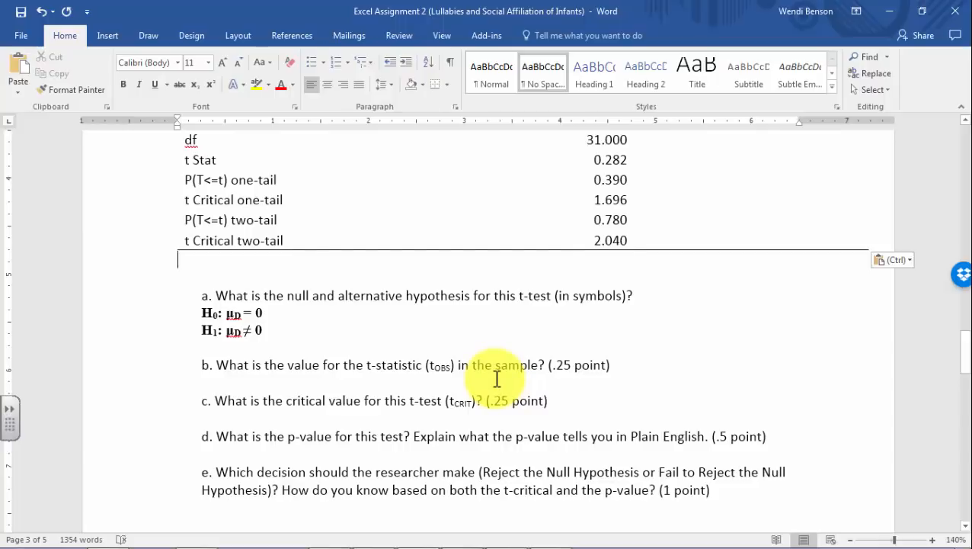
drag(413, 435, 703, 449)
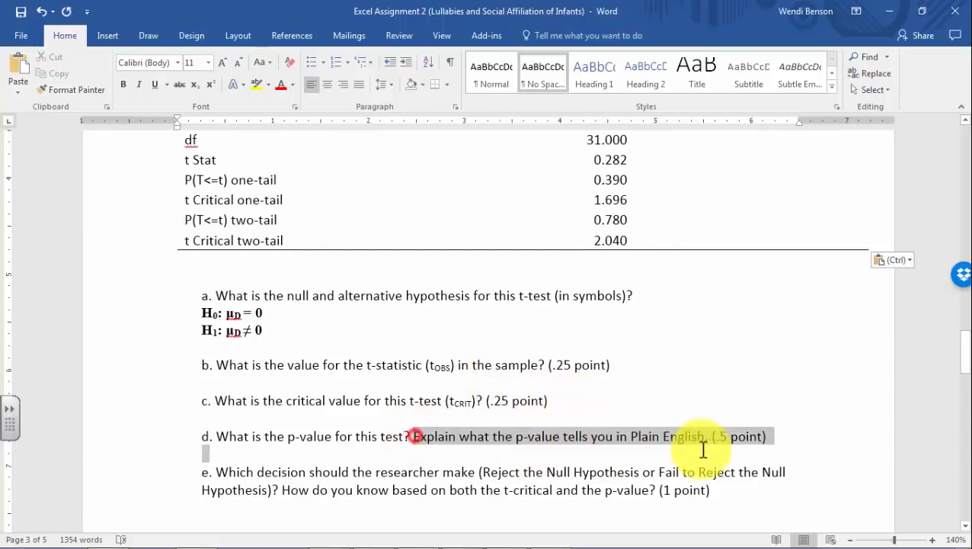
drag(738, 492, 195, 471)
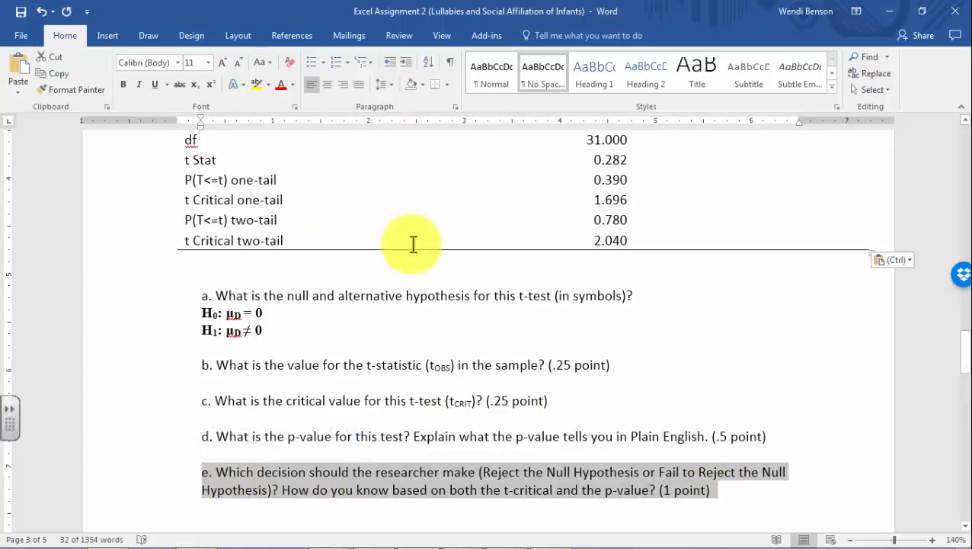
scroll(400, 390, down, 4)
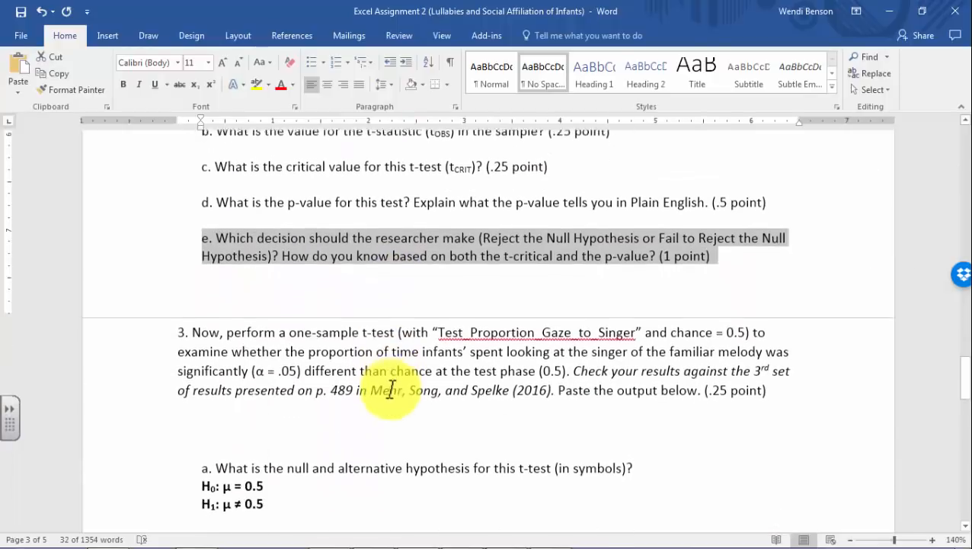
scroll(390, 390, down, 2)
click(366, 344)
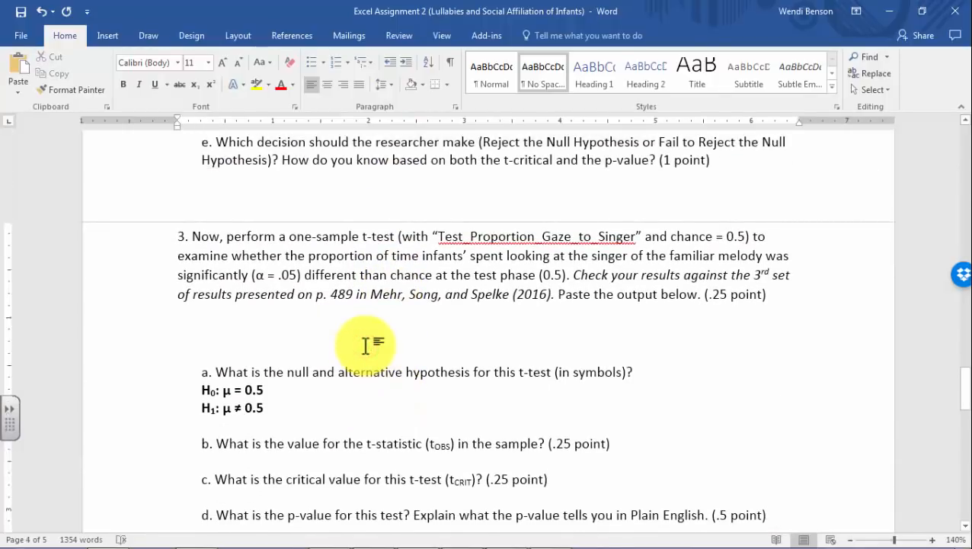
scroll(366, 345, down, 1)
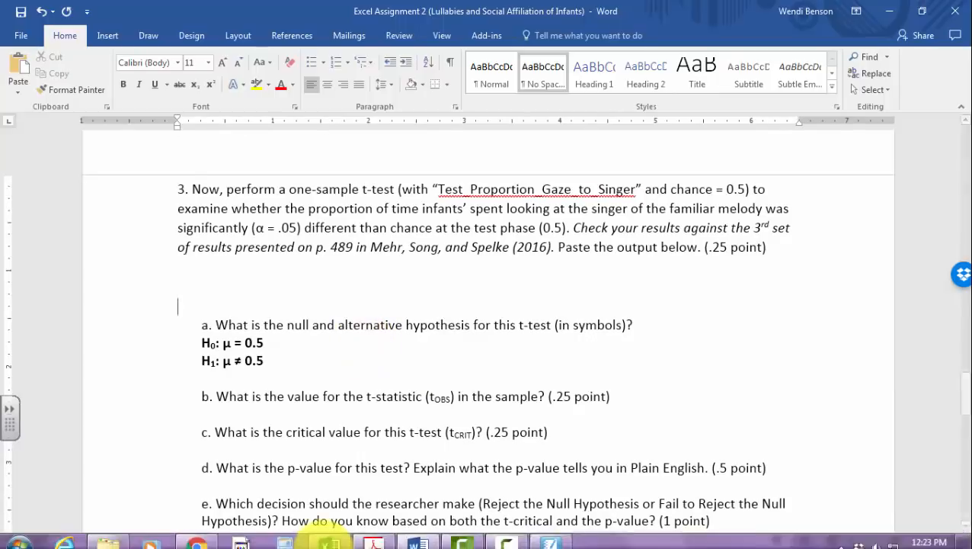
- Switch to the article in Acrobat and examine the testing procedure in Fig. 1 on page 488
mouse_move(196, 536)
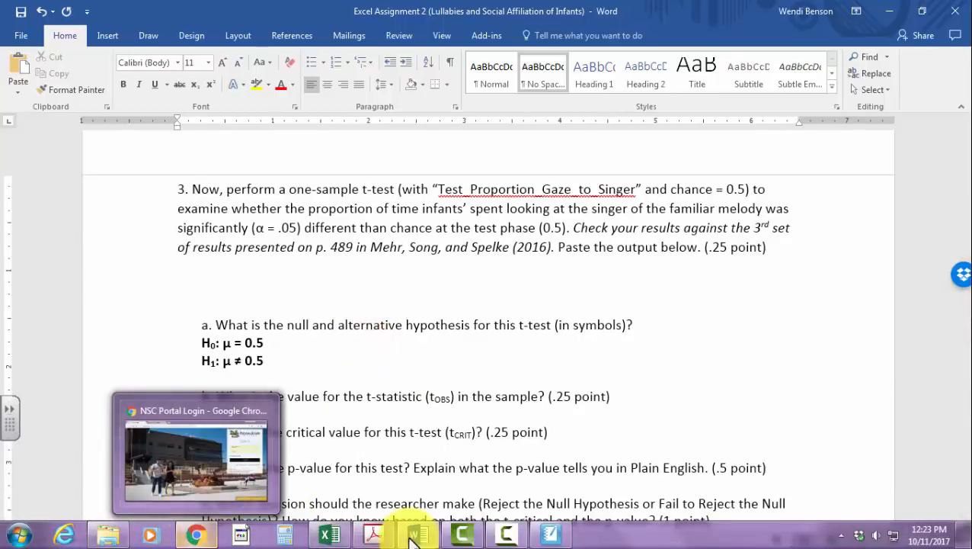
click(378, 482)
scroll(686, 267, up, 3)
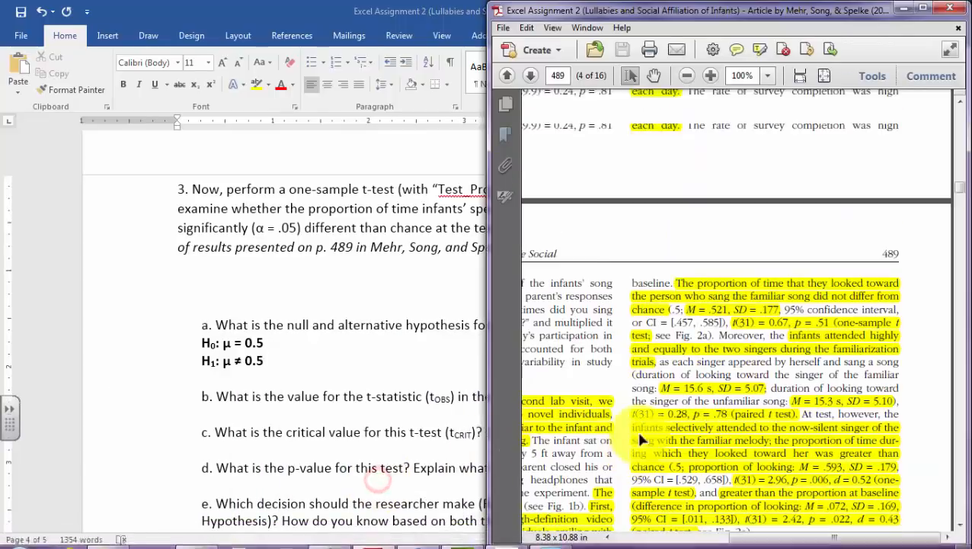
click(921, 9)
scroll(657, 321, up, 15)
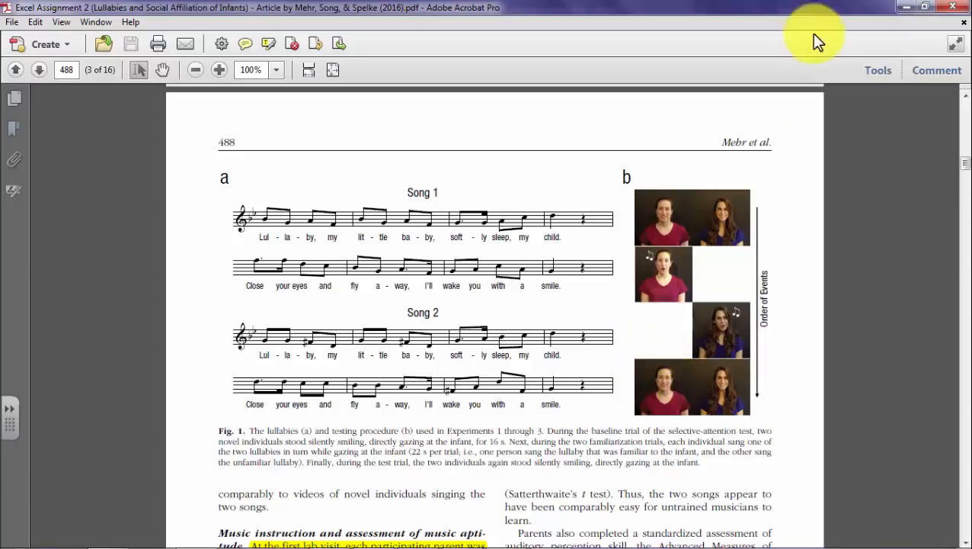
click(905, 7)
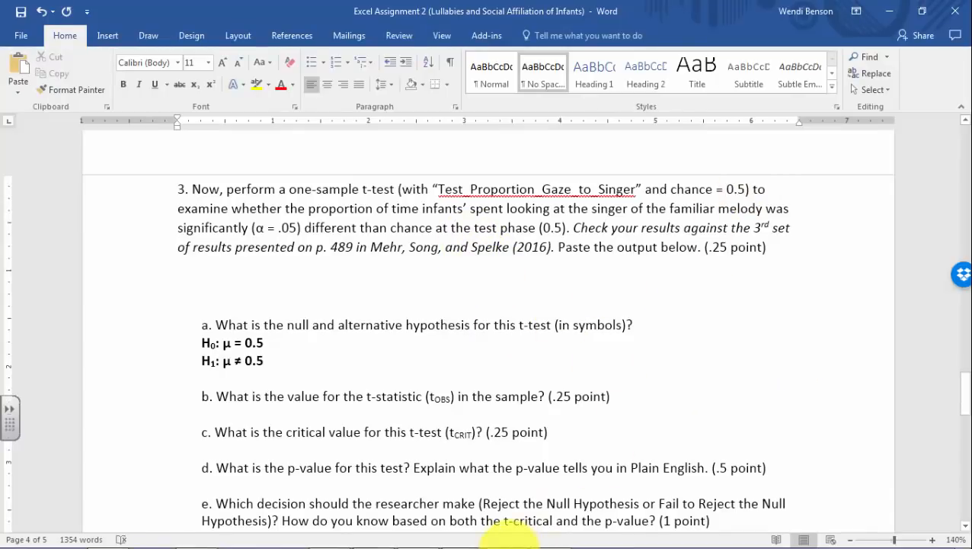
- Switch to the Excel workbook and insert an empty column before Test_Proportion_Gaze_to_Singer on the raw data sheet
click(329, 539)
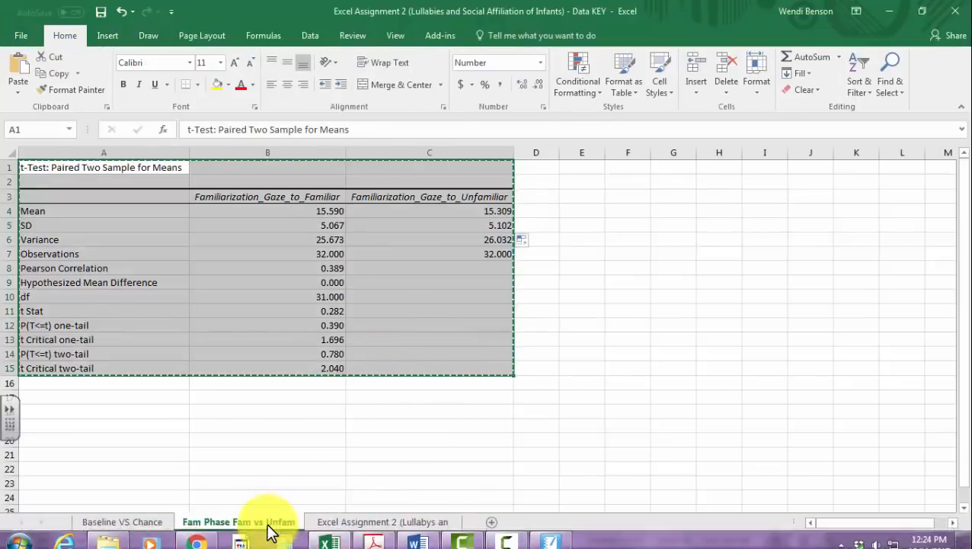
click(362, 524)
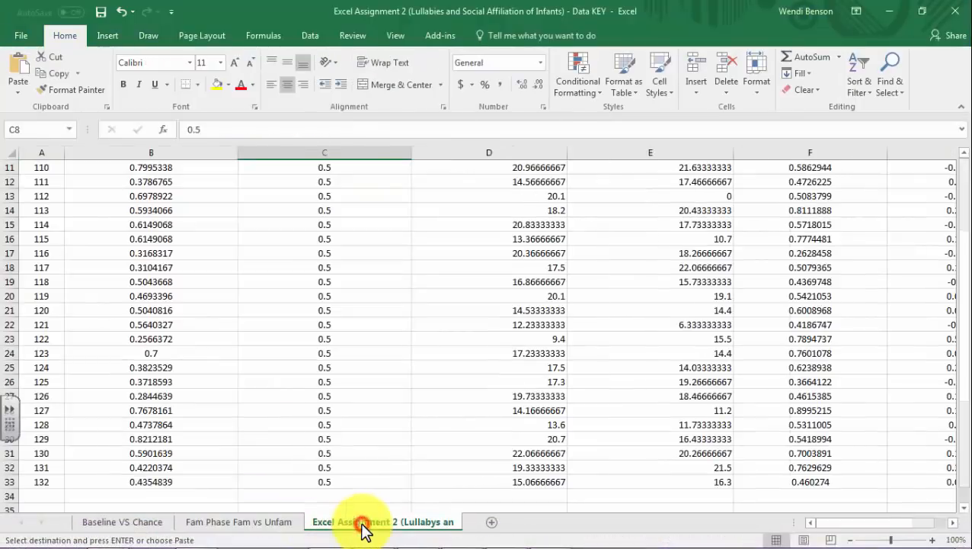
scroll(598, 427, up, 3)
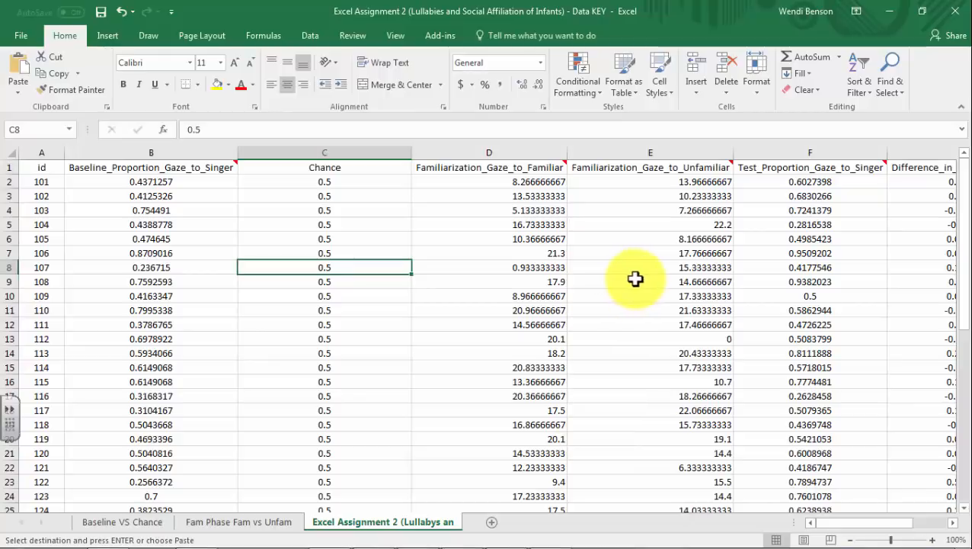
key(Escape)
right_click(779, 150)
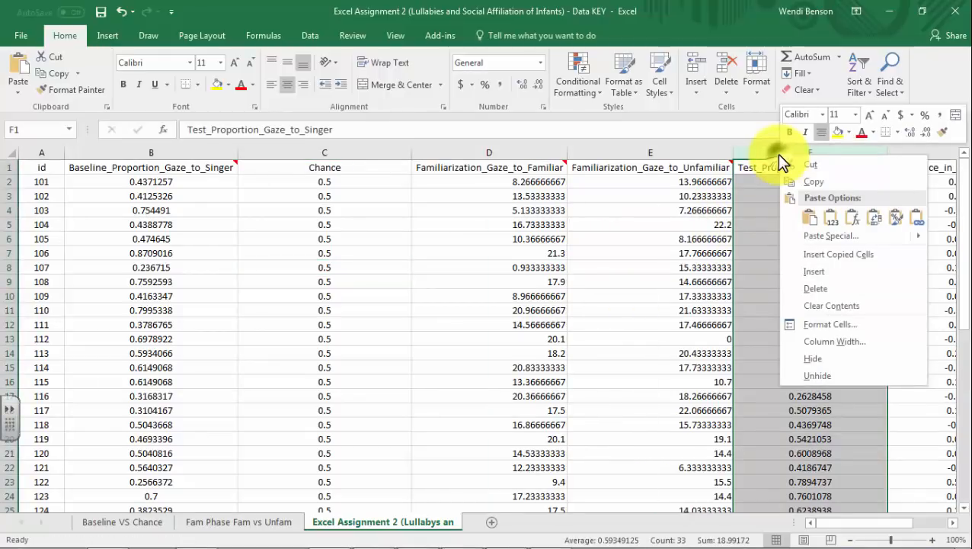
click(801, 273)
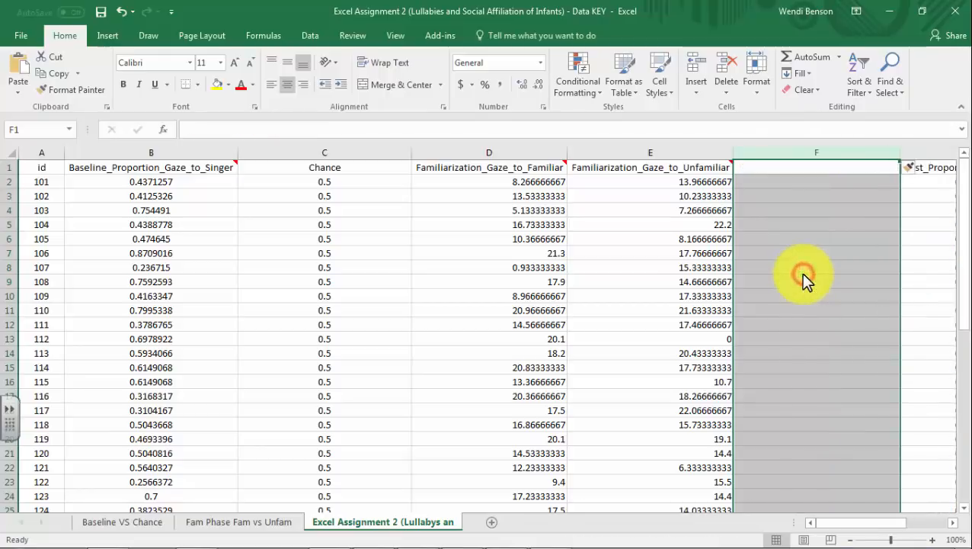
- Label the new column F "Chance" and fill F2:F33 with 0.5
drag(840, 524, 869, 524)
click(451, 169)
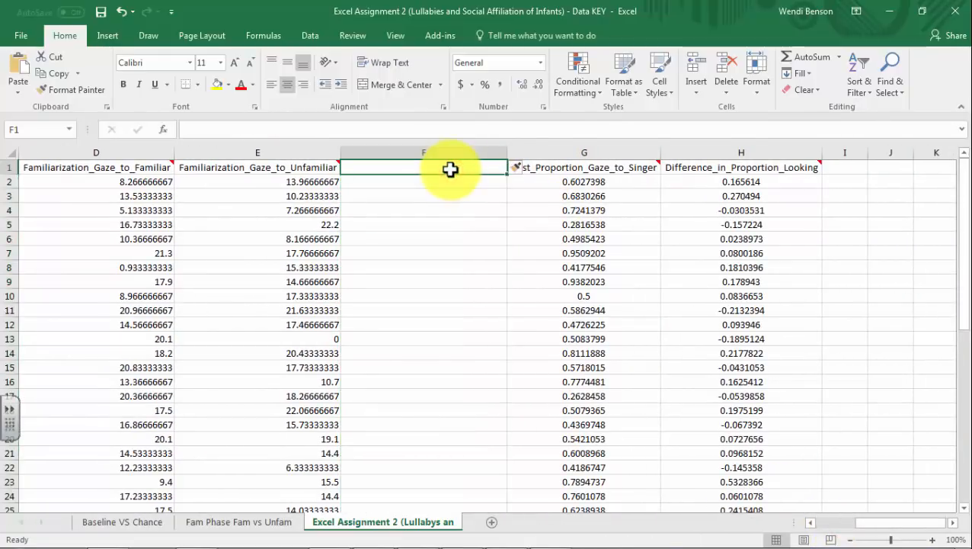
text(Chance)
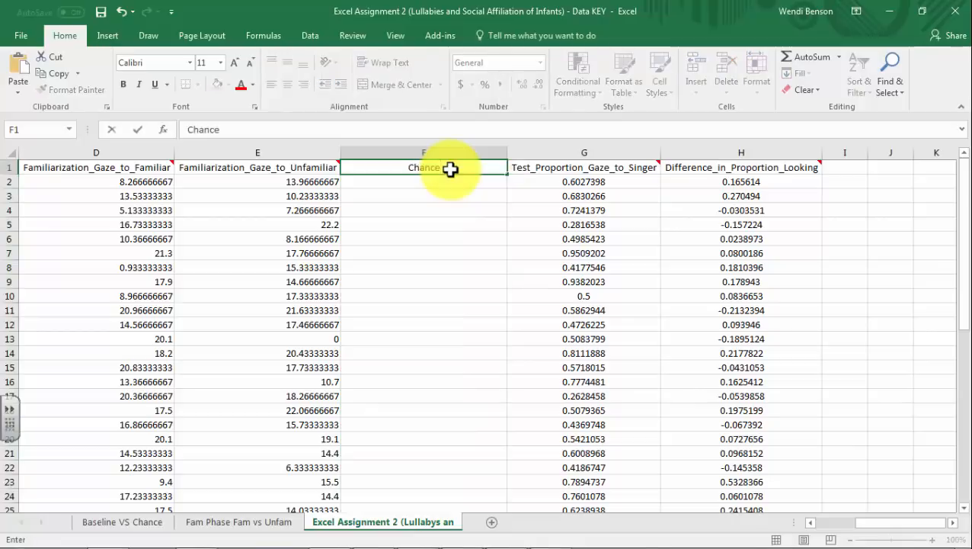
key(Return)
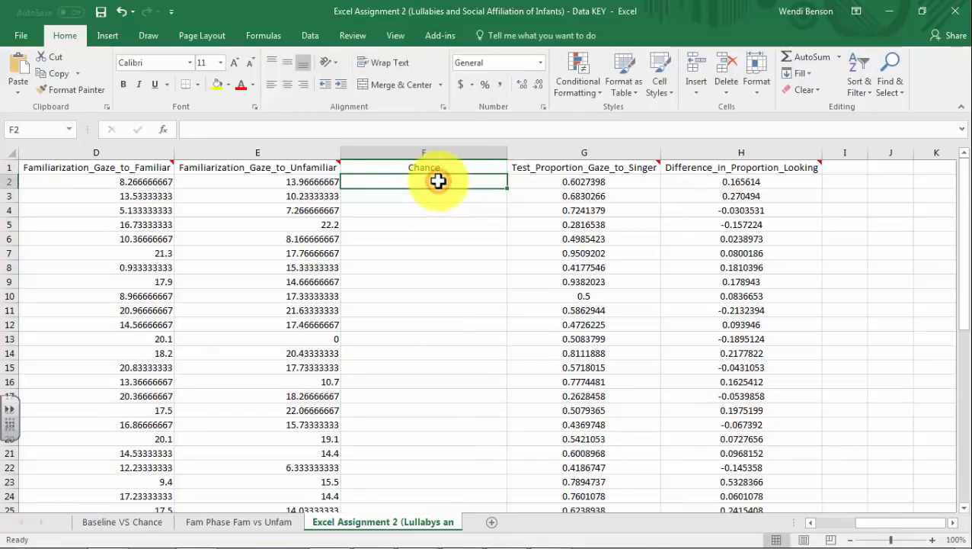
text(.5)
key(Return)
click(440, 182)
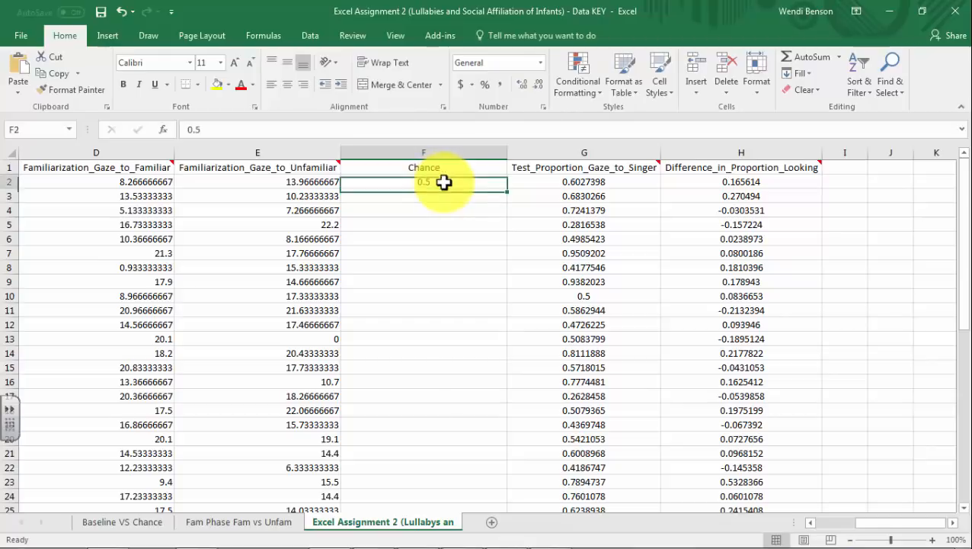
drag(507, 189, 494, 485)
scroll(471, 423, up, 4)
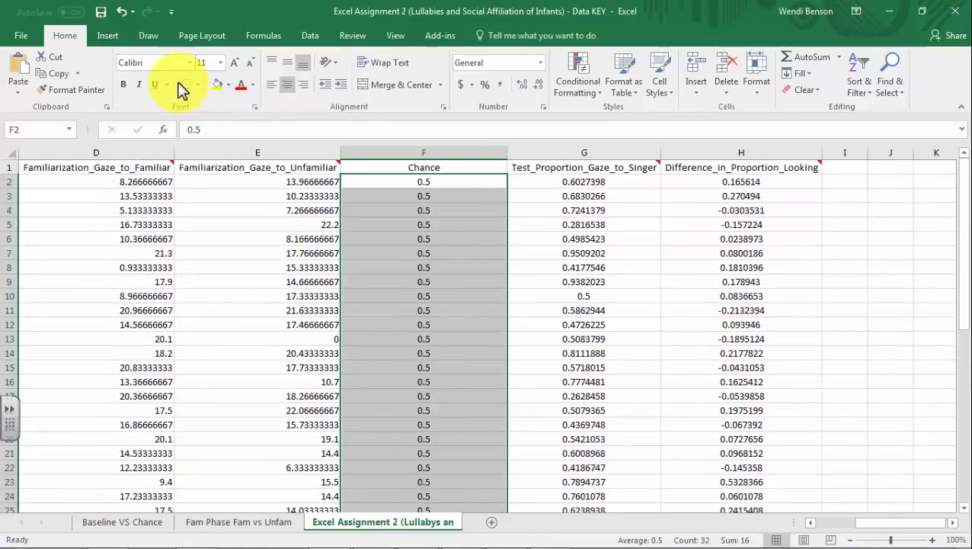
- Start a t-Test: Two-Sample Assuming Unequal Variances with the Test_Proportion_Gaze_to_Singer column, G1:G33, as the Variable 1 range
click(310, 36)
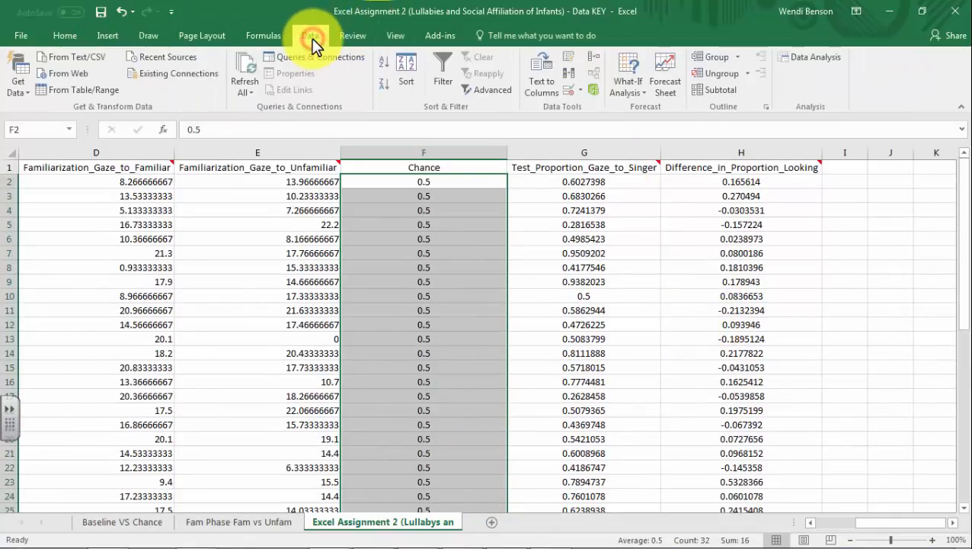
click(809, 60)
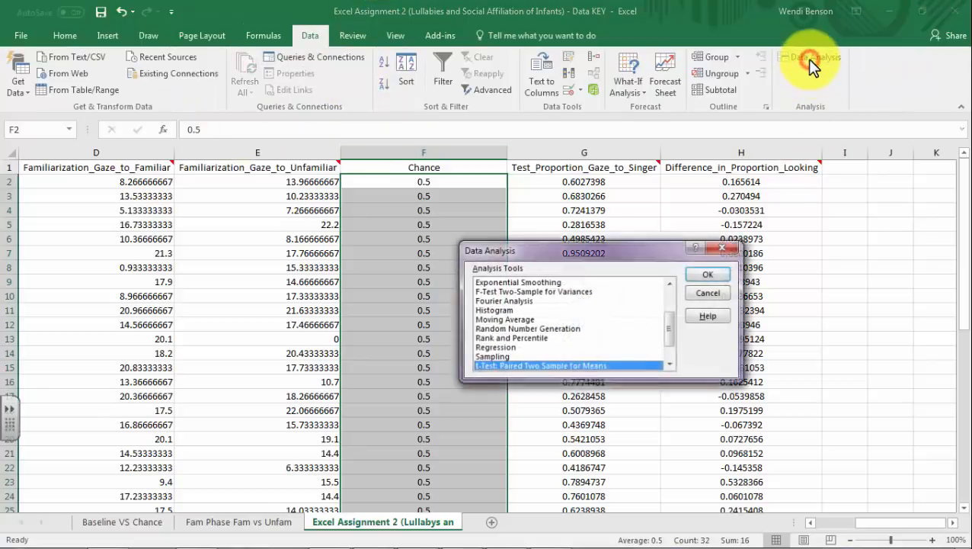
click(670, 367)
click(670, 367)
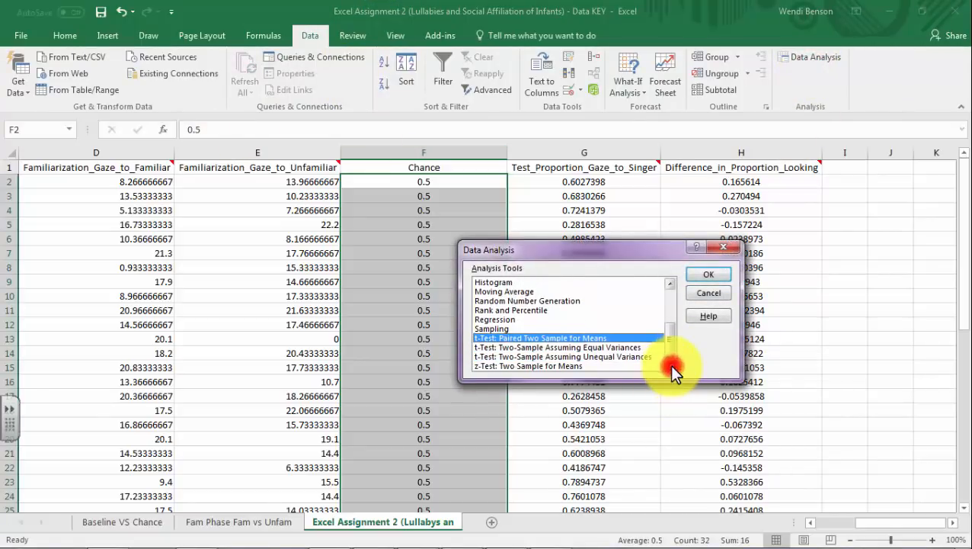
click(532, 356)
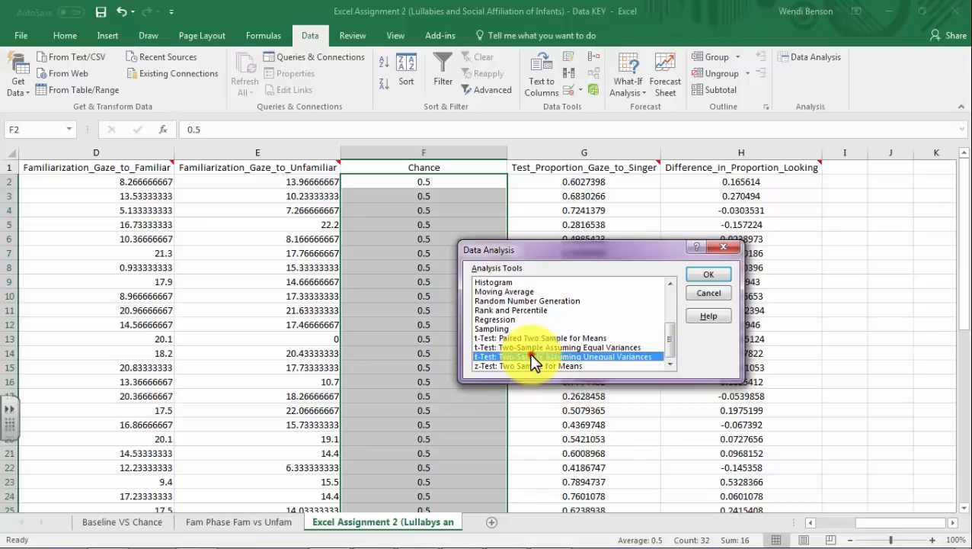
click(700, 279)
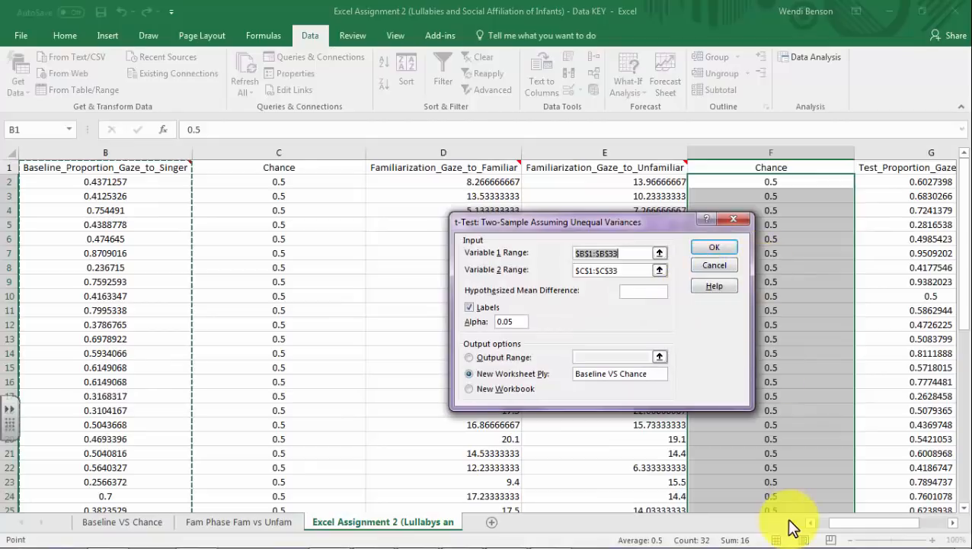
drag(842, 525, 868, 532)
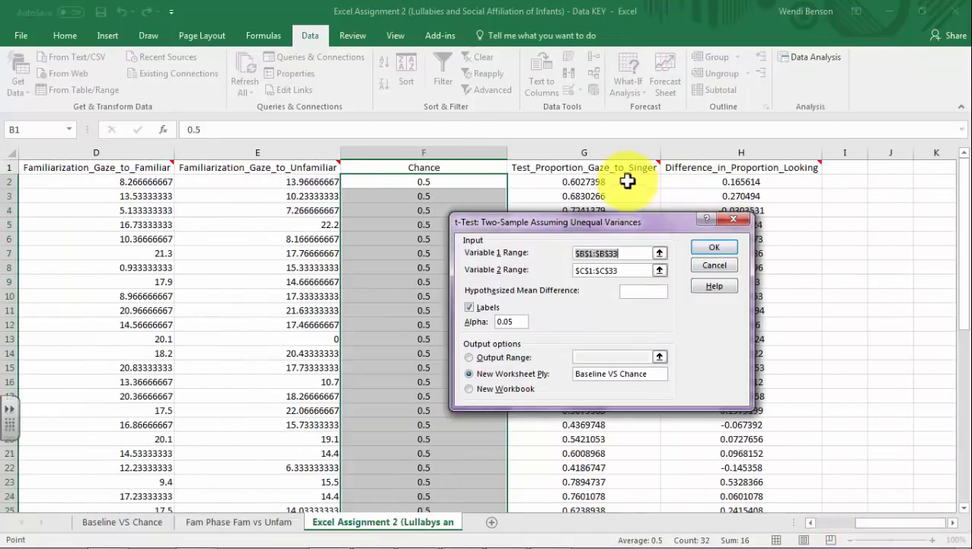
drag(591, 170, 591, 483)
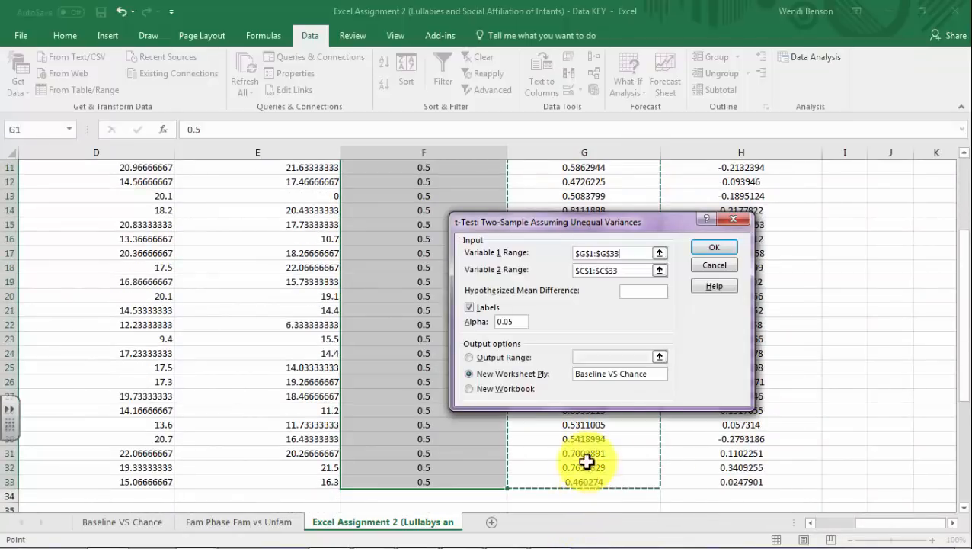
- Replace the Variable 2 range of the t-test with the Chance data in F1:F33
click(623, 270)
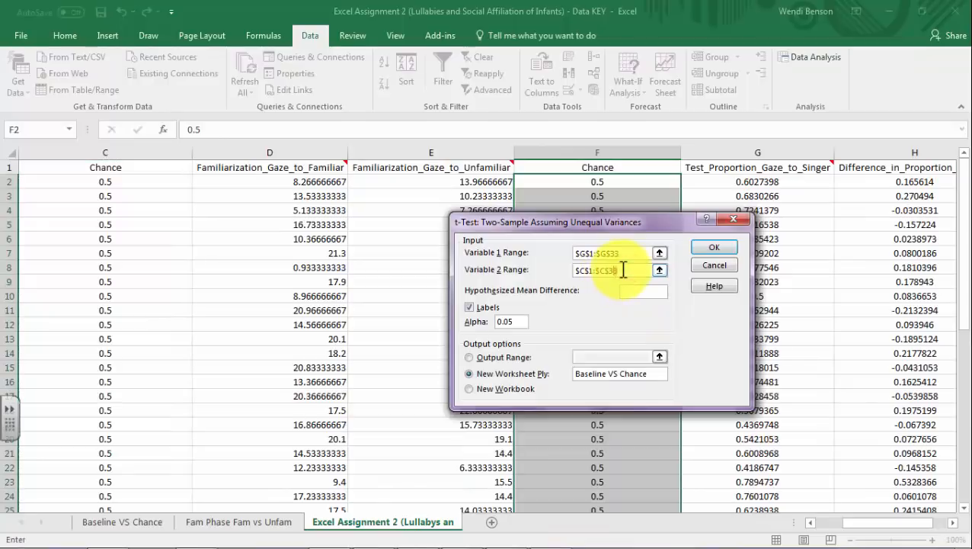
drag(618, 270, 571, 271)
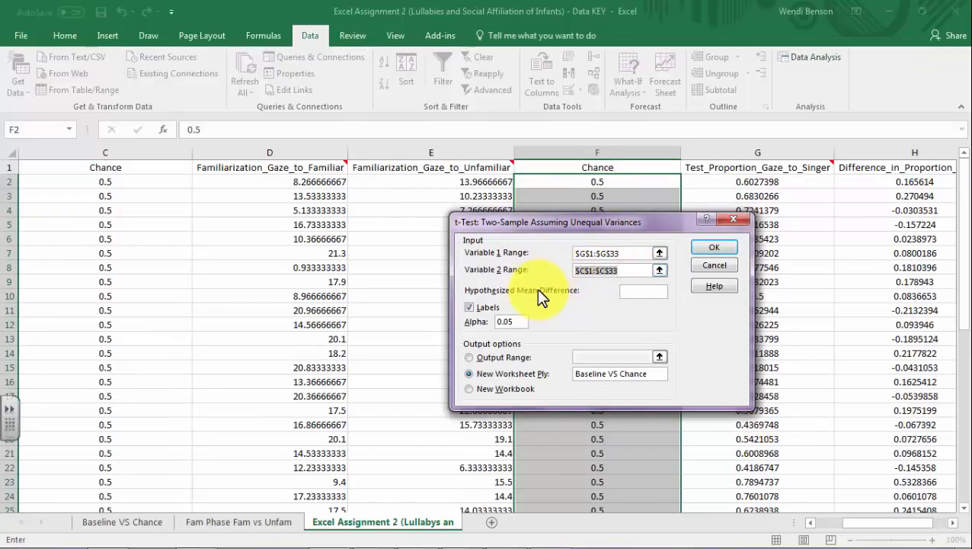
key(BackSpace)
drag(876, 524, 911, 525)
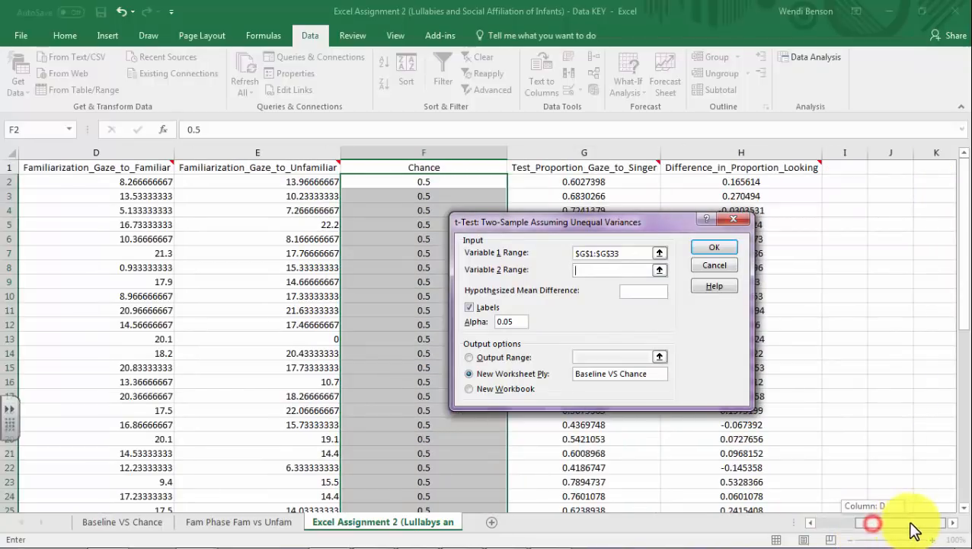
click(436, 167)
drag(436, 167, 451, 482)
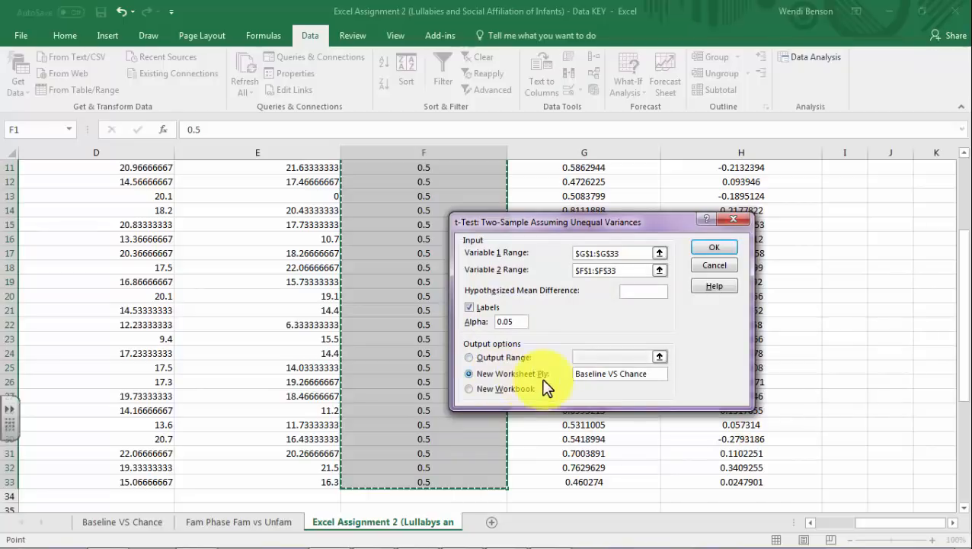
- Name the output worksheet "Fam VS Chance" and run the t-test
click(653, 377)
drag(653, 377, 576, 383)
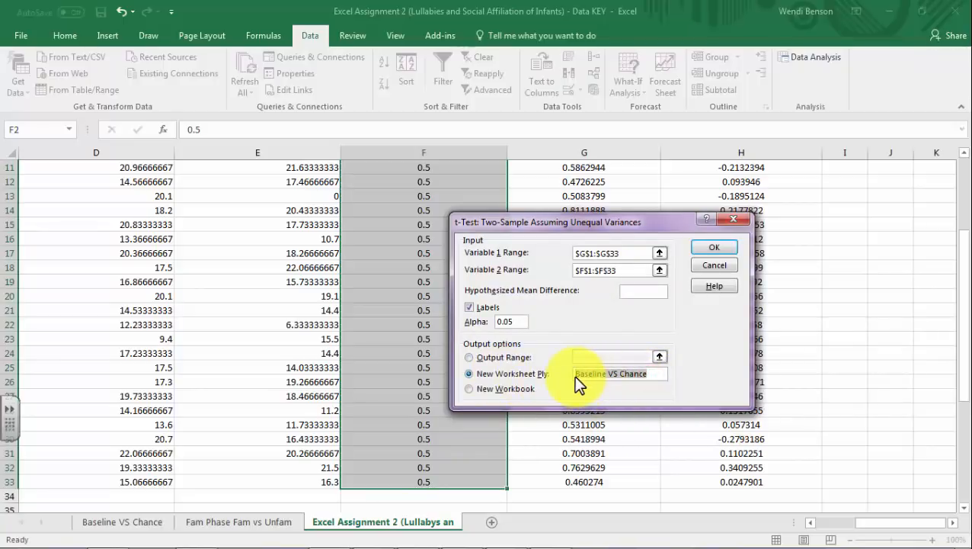
text(F)
text(am VS Chance)
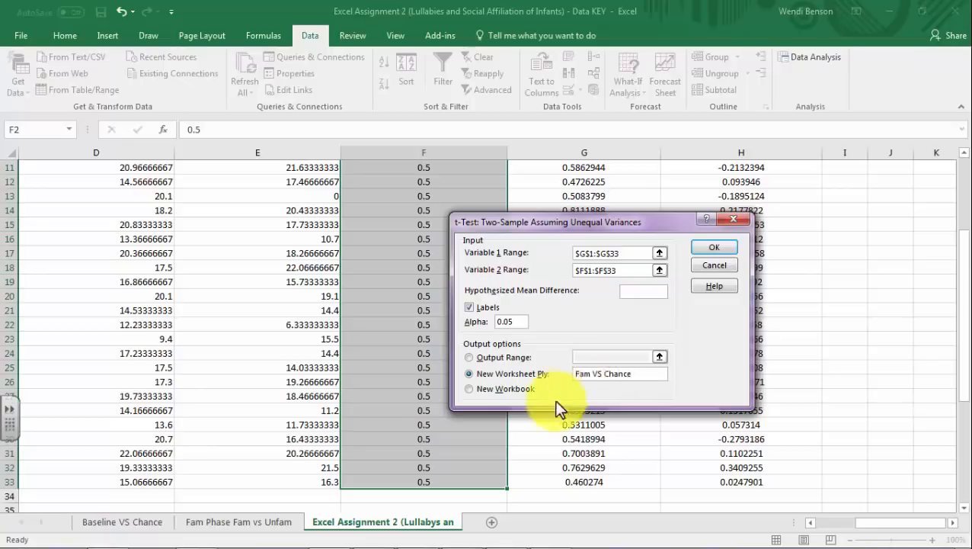
click(726, 245)
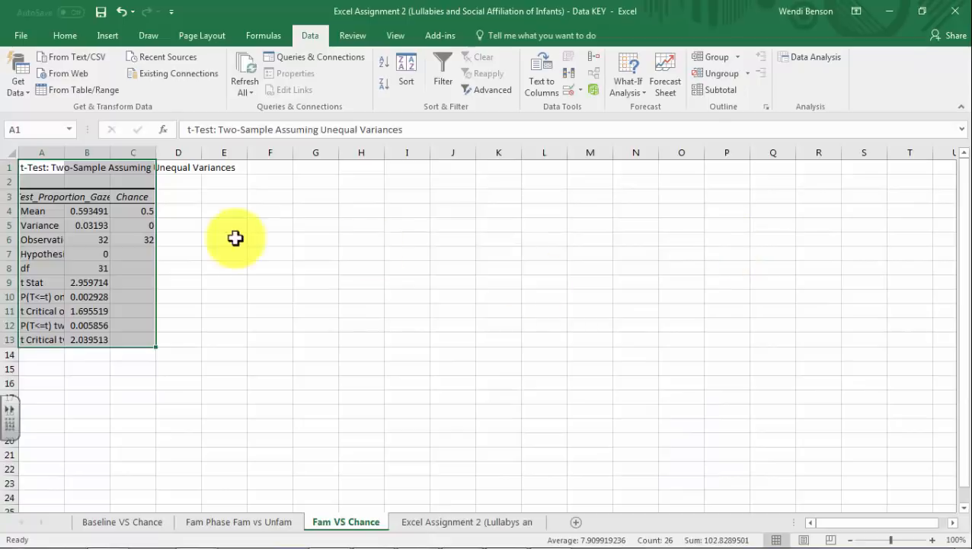
- Format the t-test output cells as Number with 3 decimal places
right_click(95, 244)
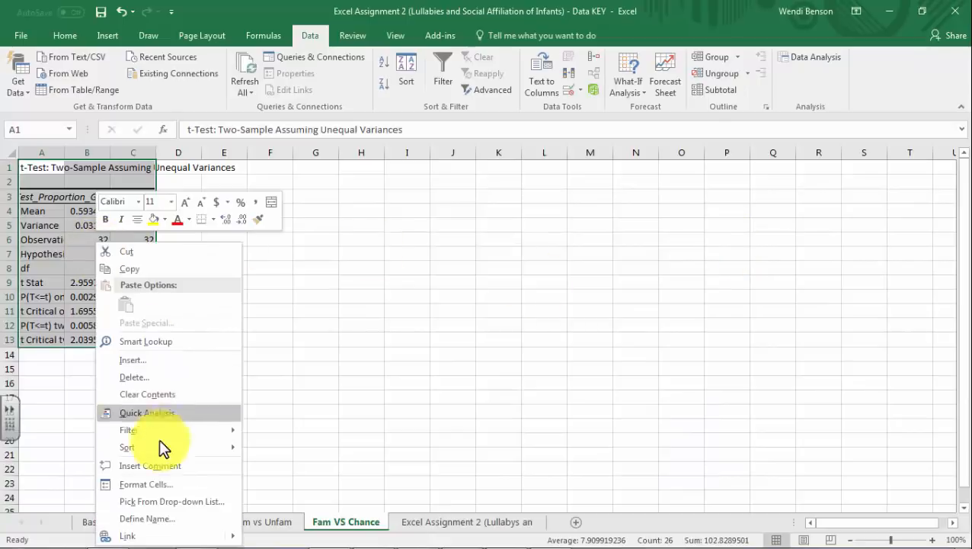
click(144, 484)
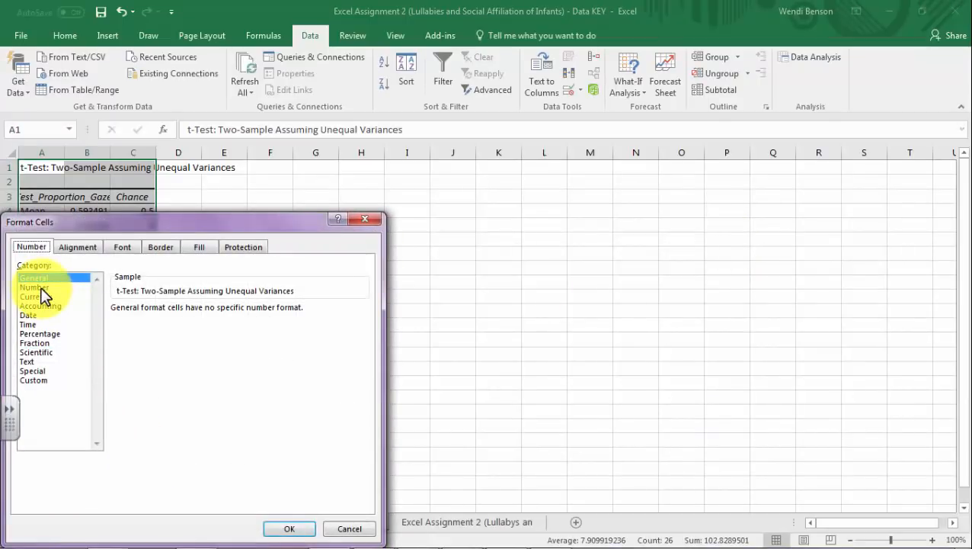
click(35, 287)
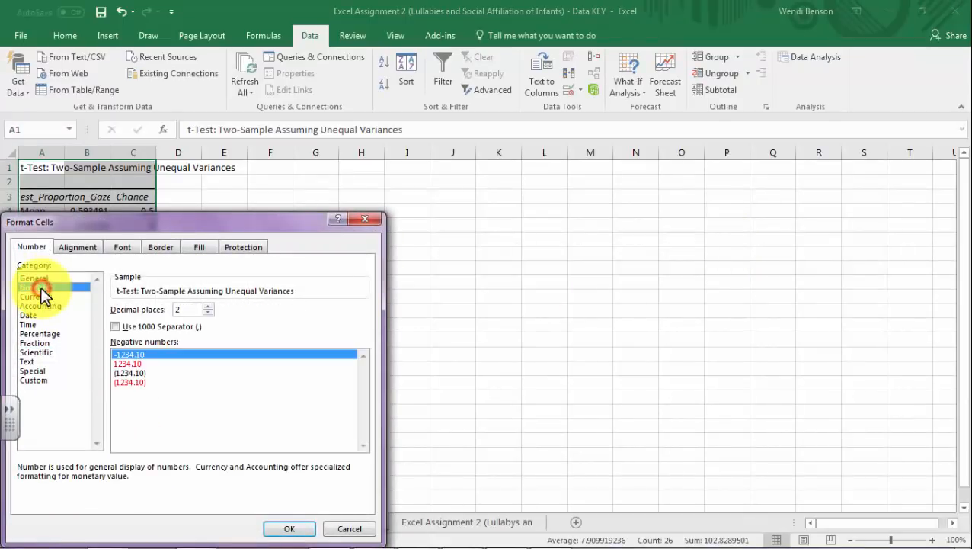
click(209, 306)
click(298, 531)
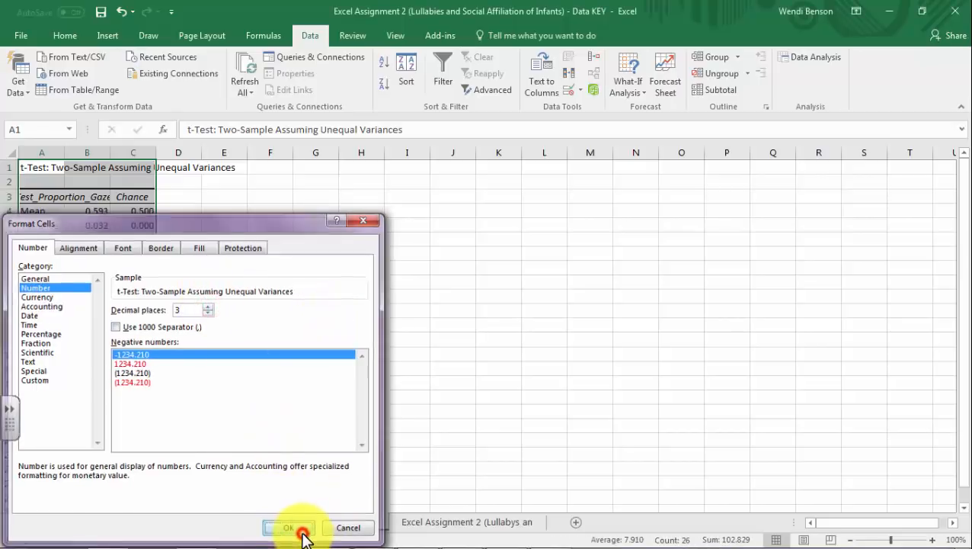
- AutoFit the column widths of the t-test output table, then deselect it
click(81, 37)
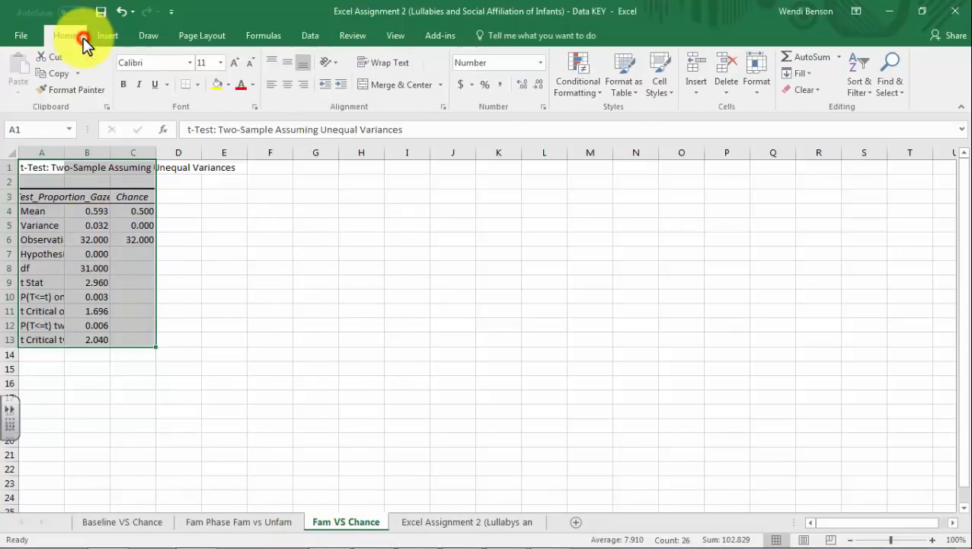
click(757, 76)
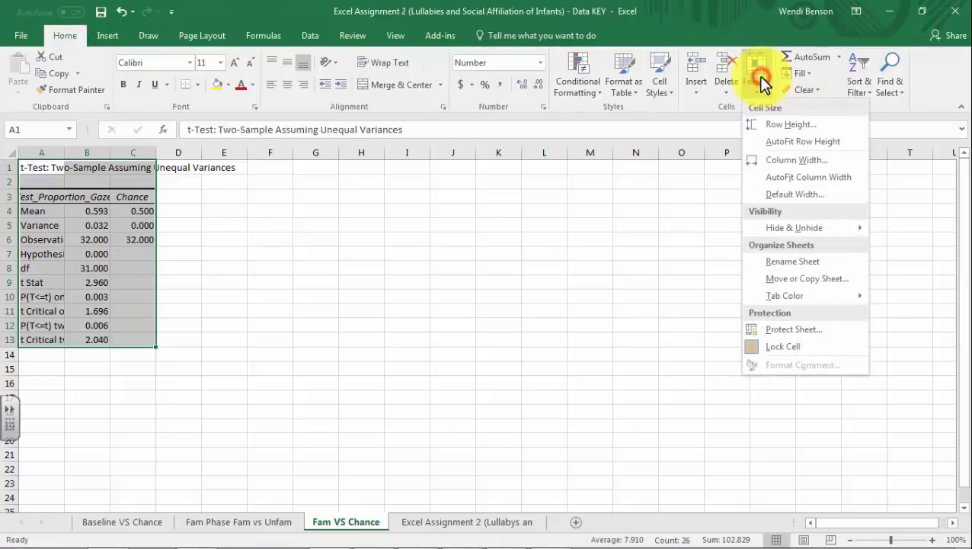
click(789, 176)
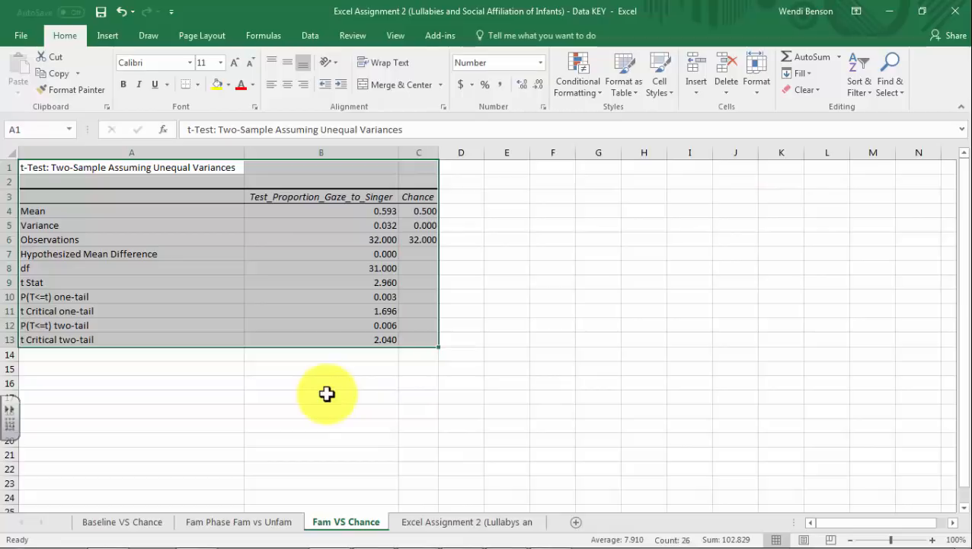
click(320, 356)
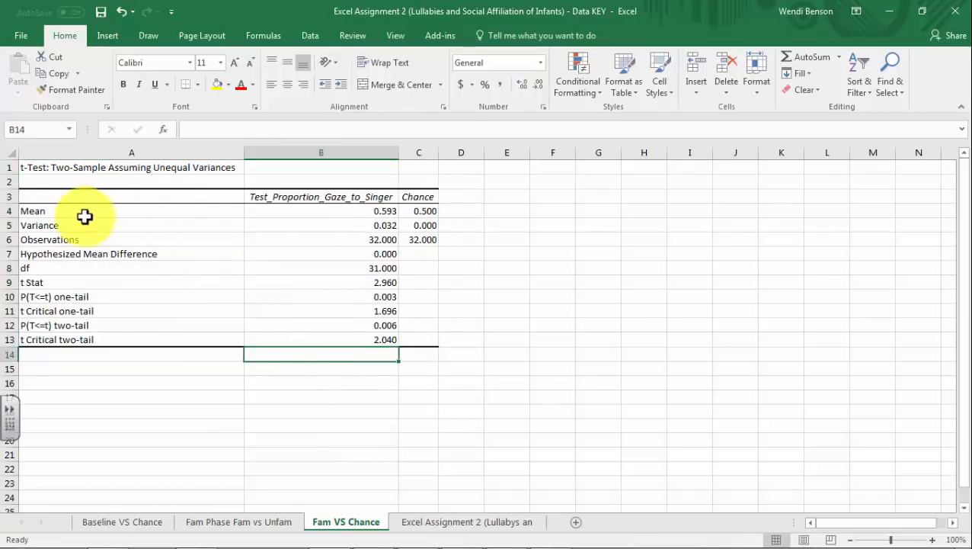
- Check the test-phase mean and variance, then label E5 "SD =" and calculate the square root of B5 in F5
click(338, 208)
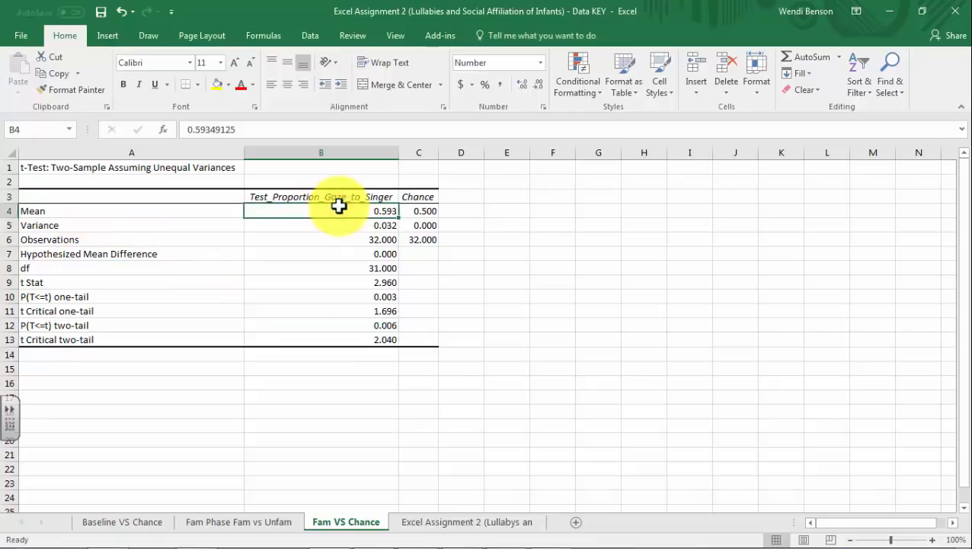
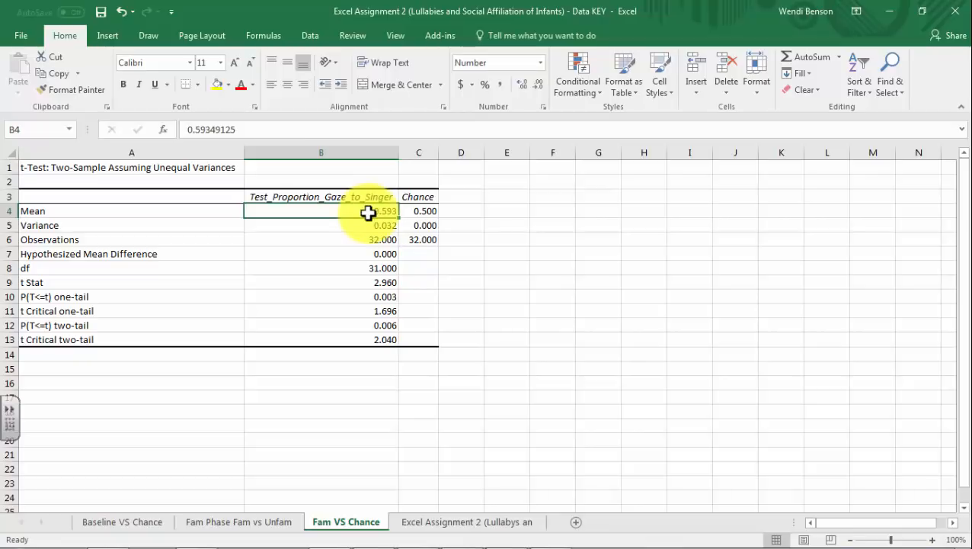
click(366, 228)
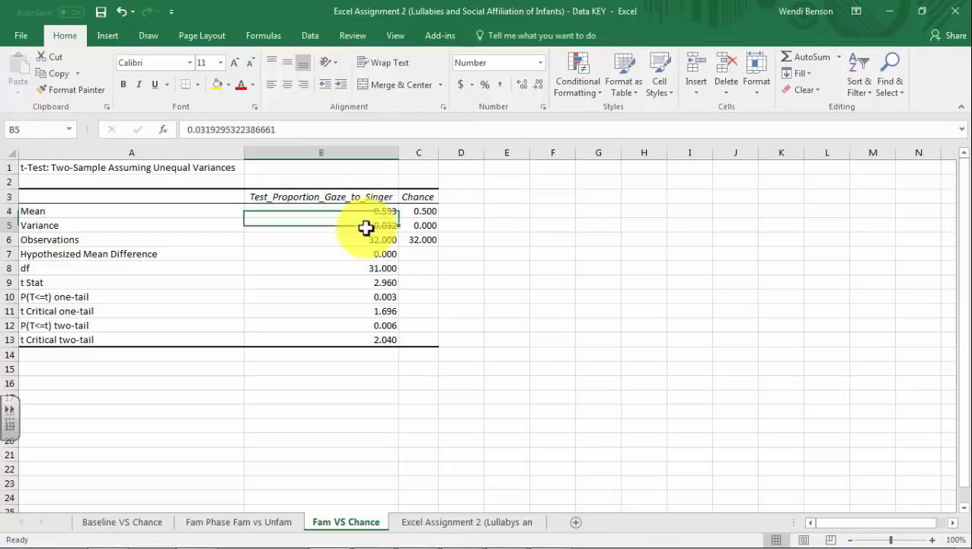
click(491, 224)
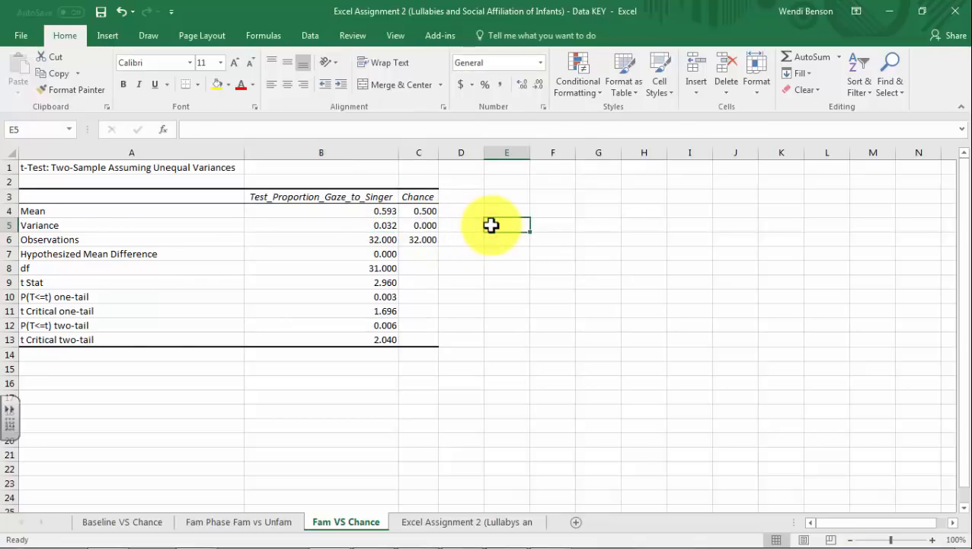
text(SD)
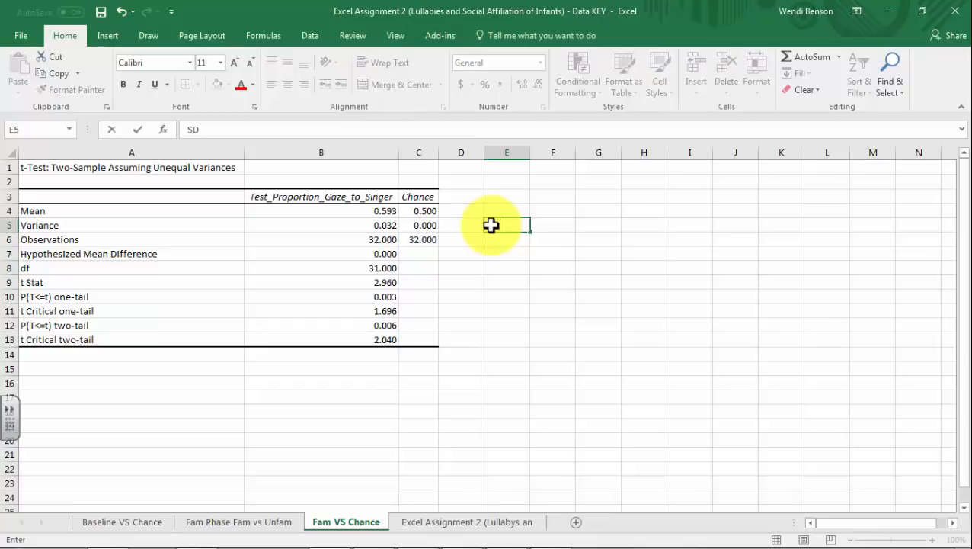
text( =)
click(559, 227)
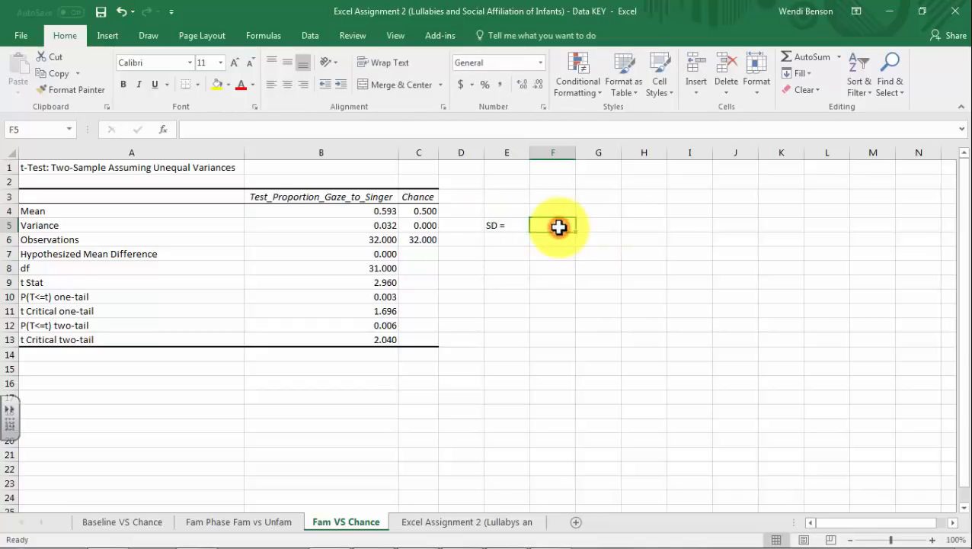
text(=sq)
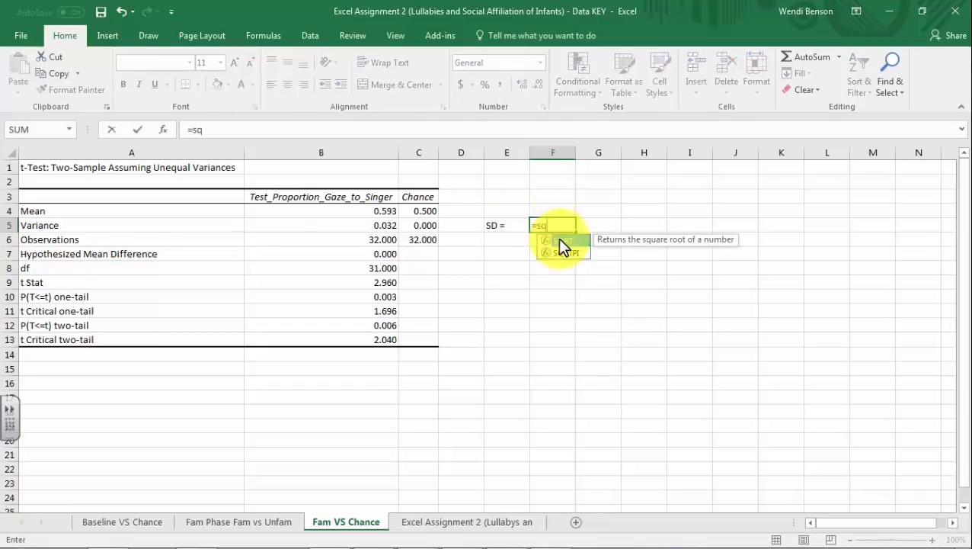
double_click(560, 240)
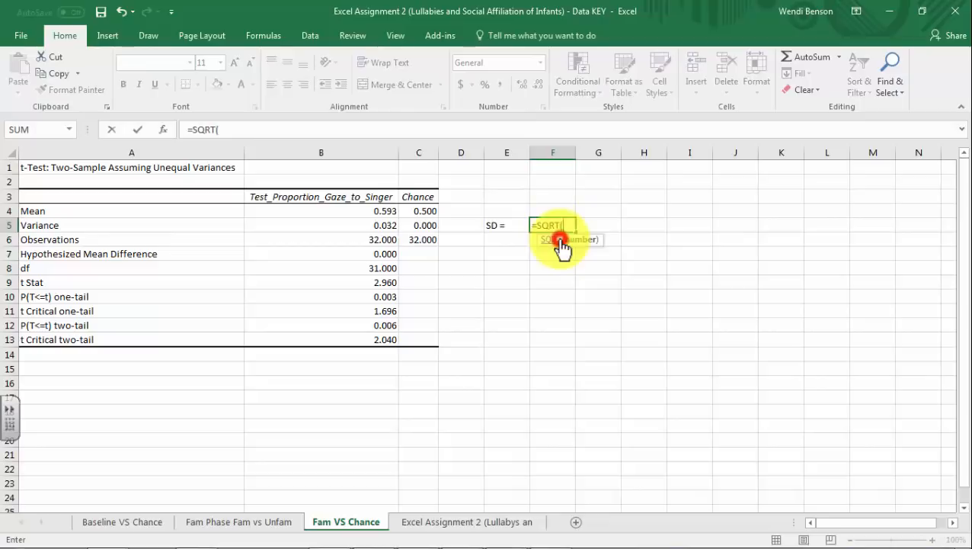
click(371, 225)
text())
key(Return)
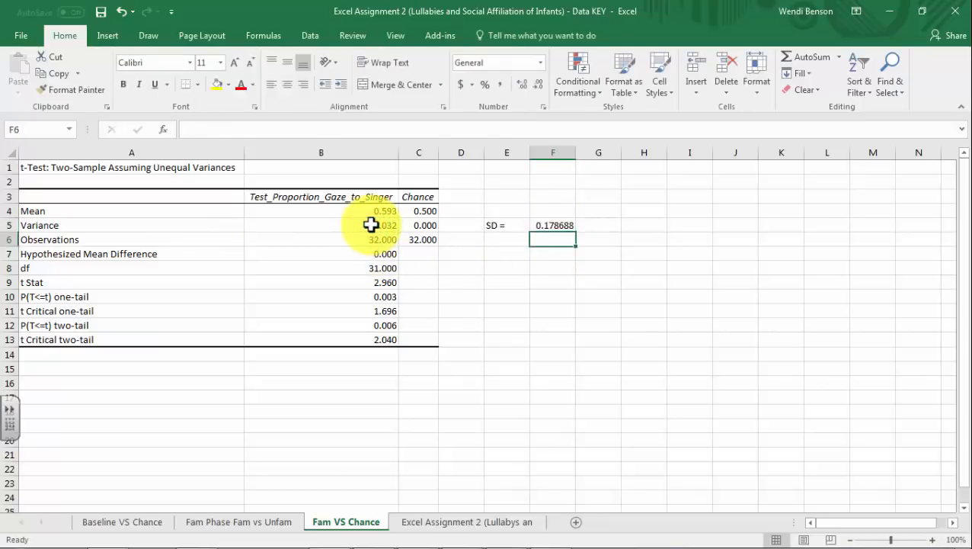
- Review the observations, hypothesized mean difference, df, t Stat and two-tail rows of the t-test output
click(367, 238)
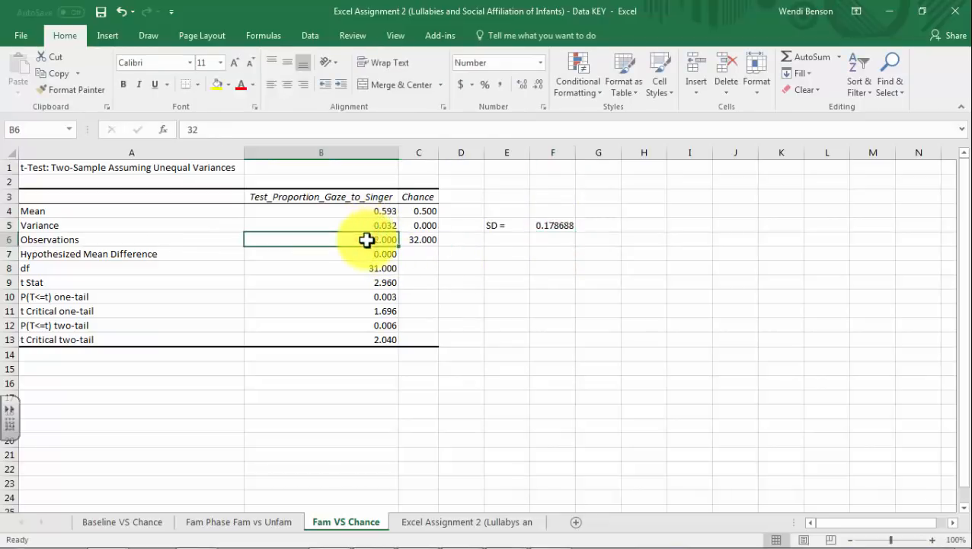
click(366, 253)
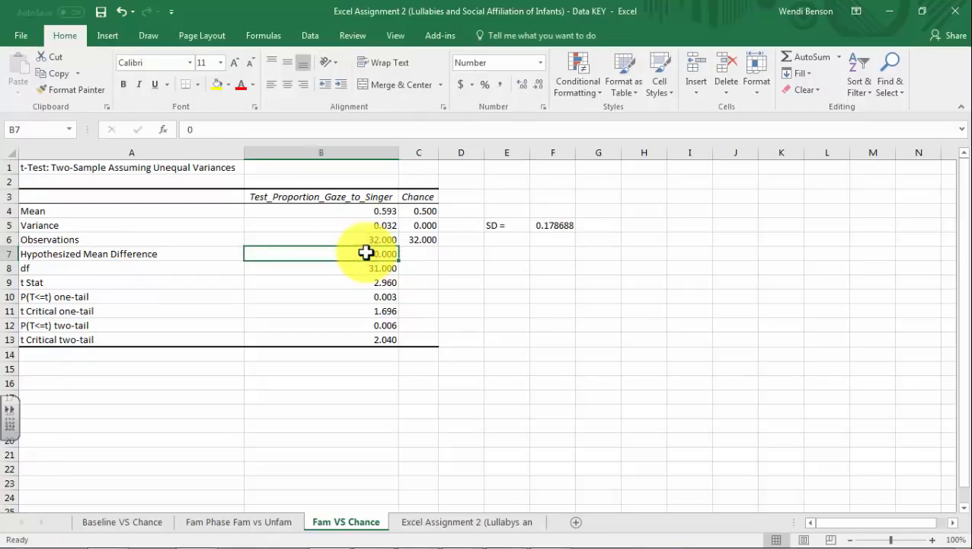
click(361, 266)
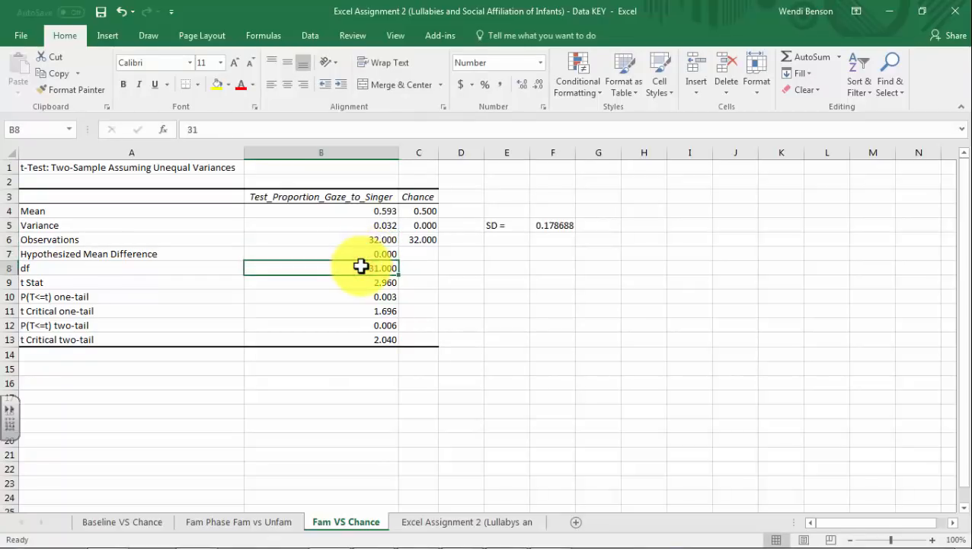
click(355, 280)
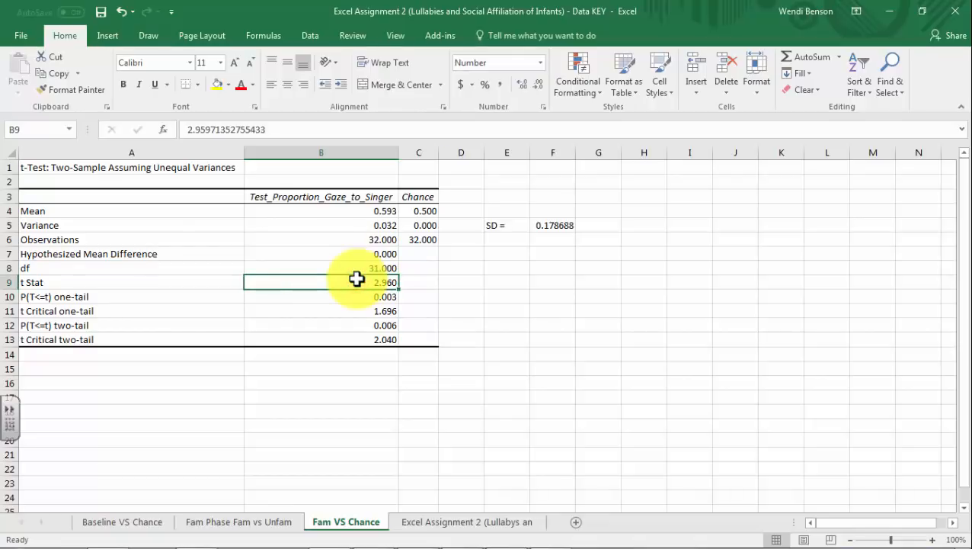
drag(114, 327, 331, 336)
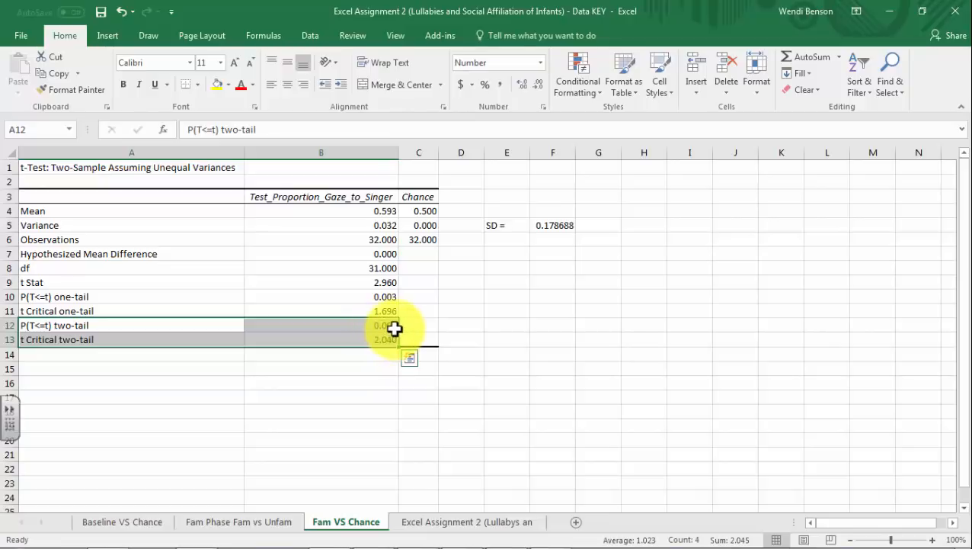
- Compare the test-phase mean with the chance mean, and check the two-tail p-value and the t Stat against the two-tail critical value
click(385, 211)
click(426, 212)
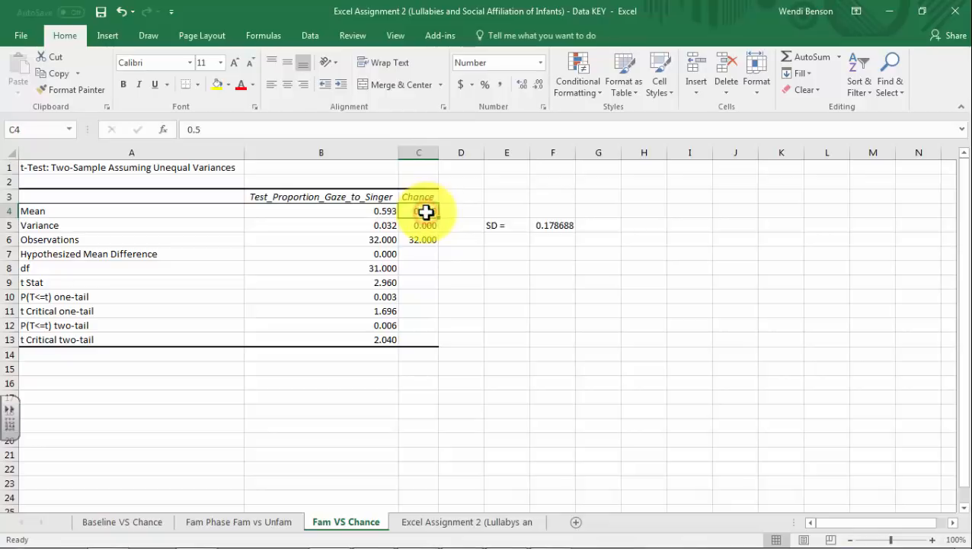
click(388, 326)
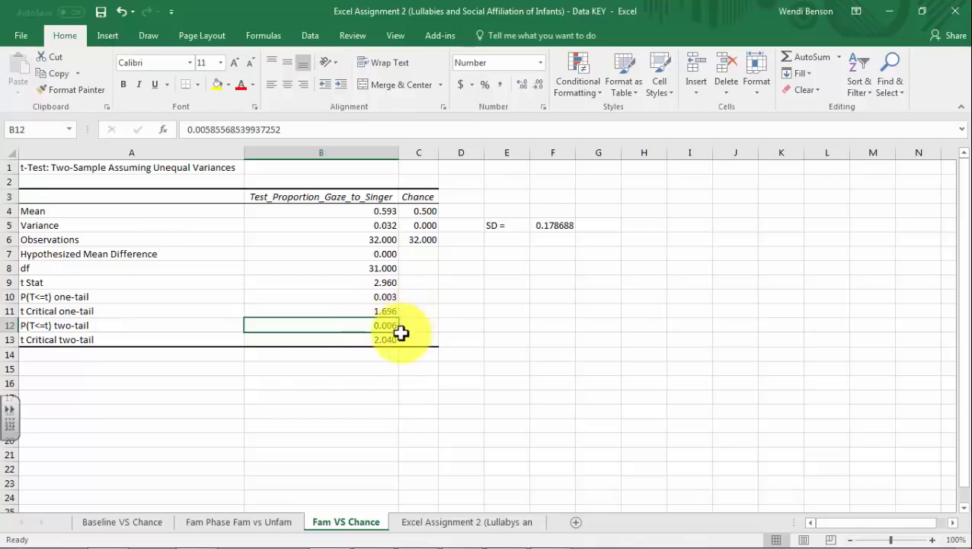
click(371, 210)
click(405, 211)
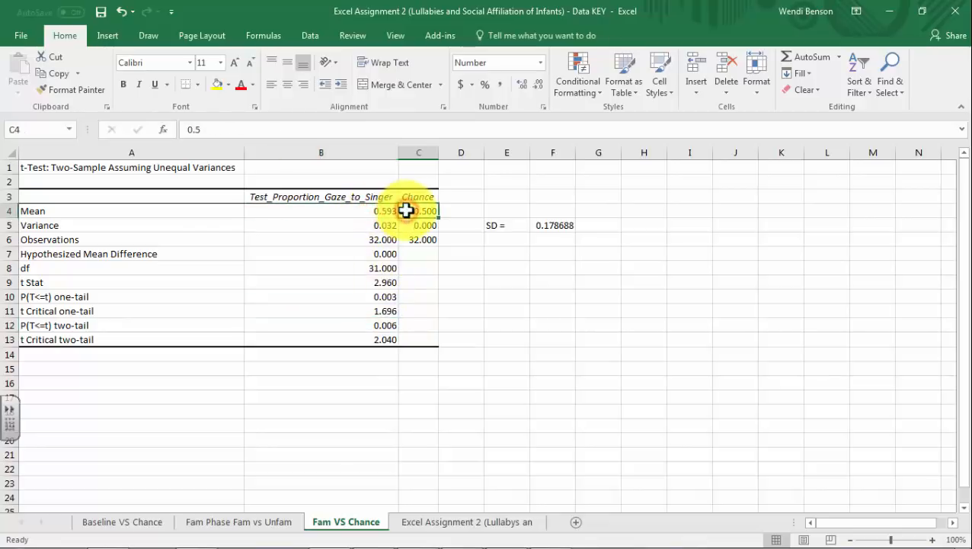
click(372, 214)
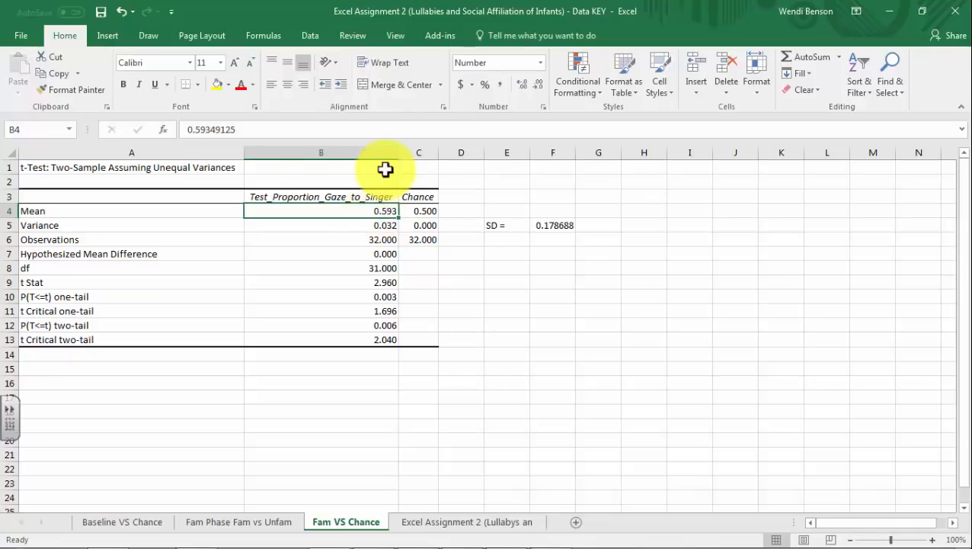
click(382, 339)
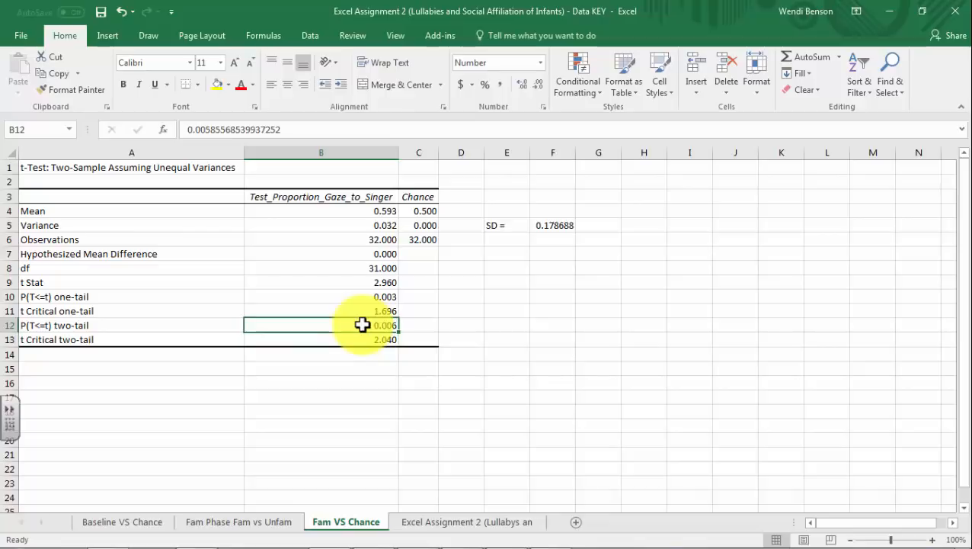
click(368, 283)
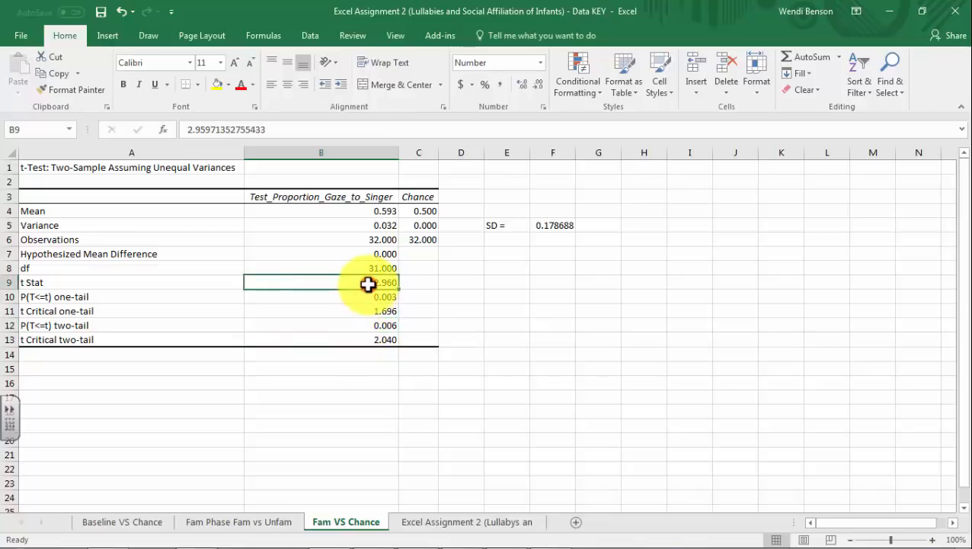
click(377, 338)
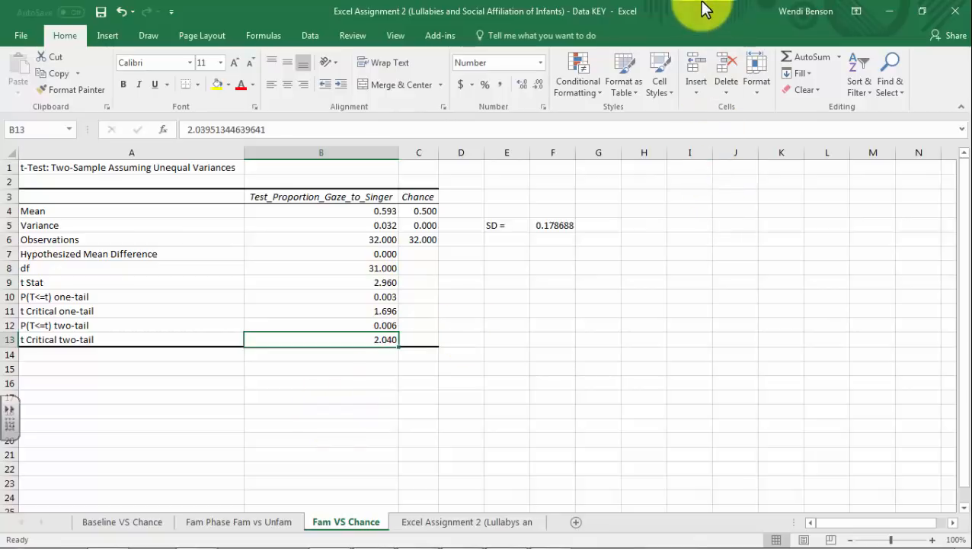
- Place the workbook and the article PDF side by side and bring the test-phase results on page 489 into view
drag(699, 10, 2, 47)
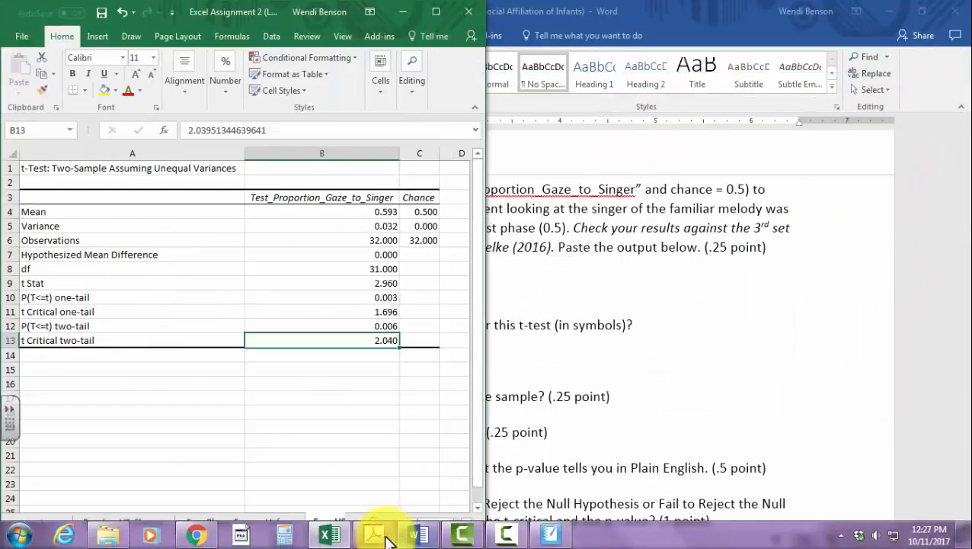
click(377, 535)
drag(670, 8, 970, 275)
click(789, 537)
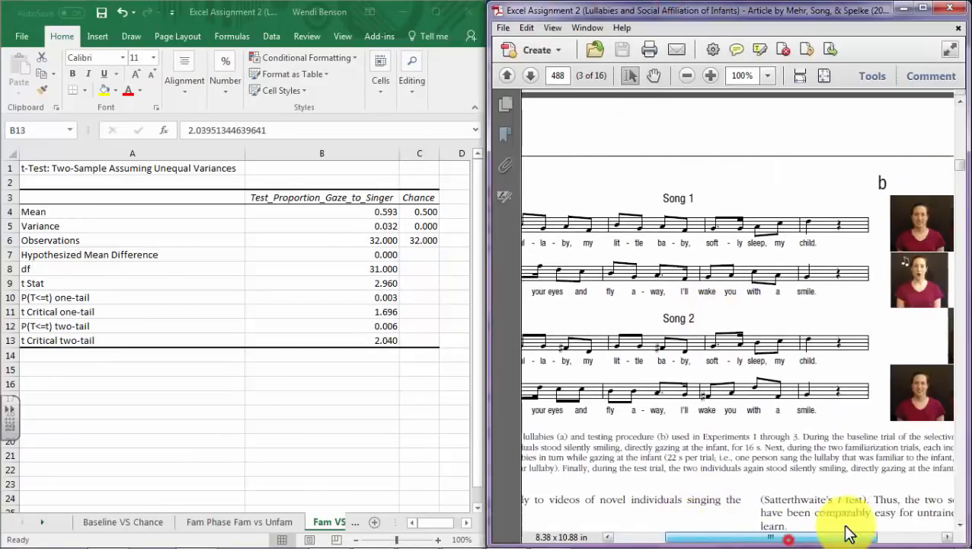
scroll(789, 347, down, 12)
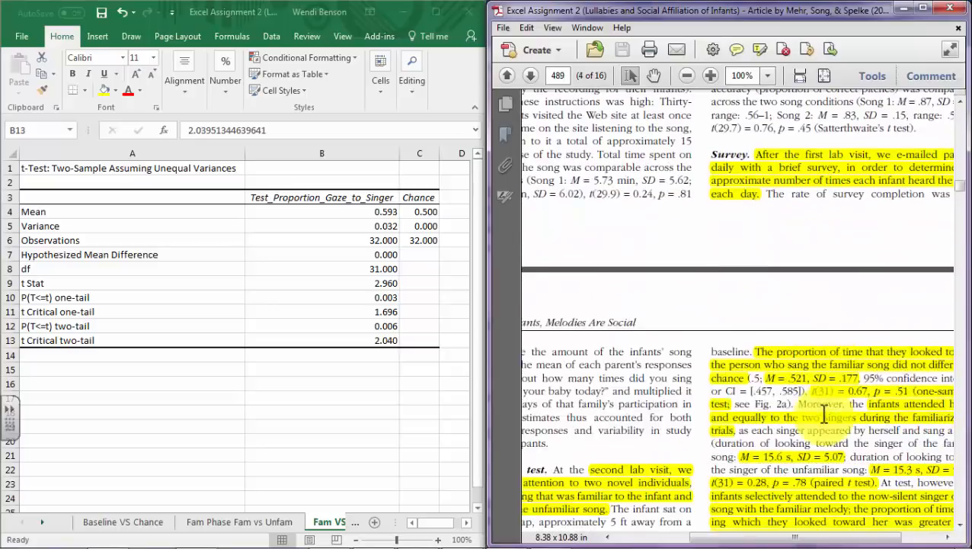
scroll(818, 408, down, 3)
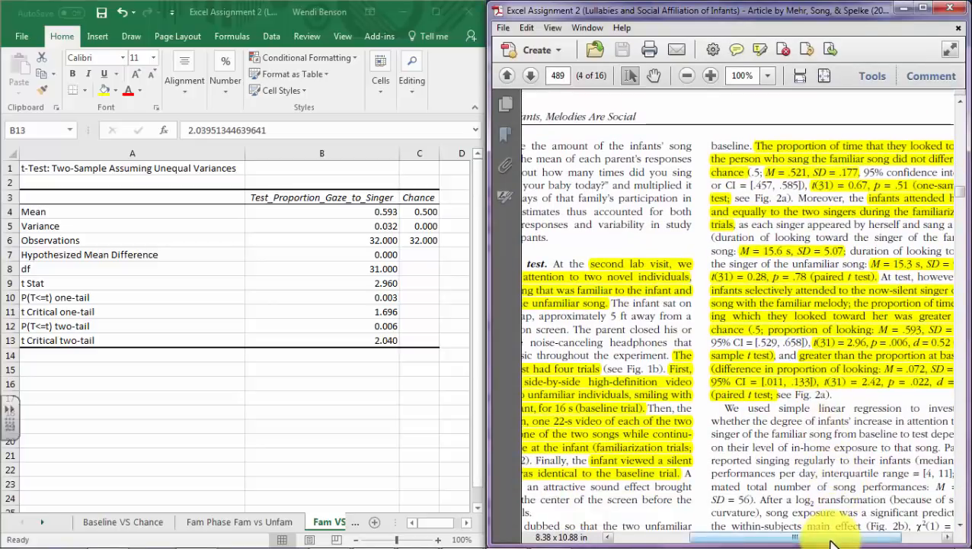
drag(821, 538, 865, 540)
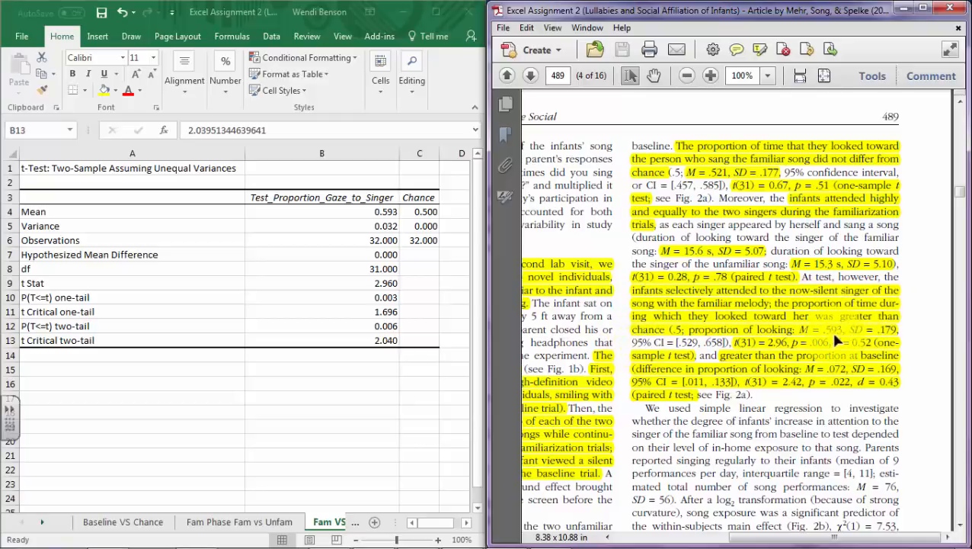
- Check the mean, SD, df, t Stat and two-tail p-value in the output against the article's test-phase results
click(384, 211)
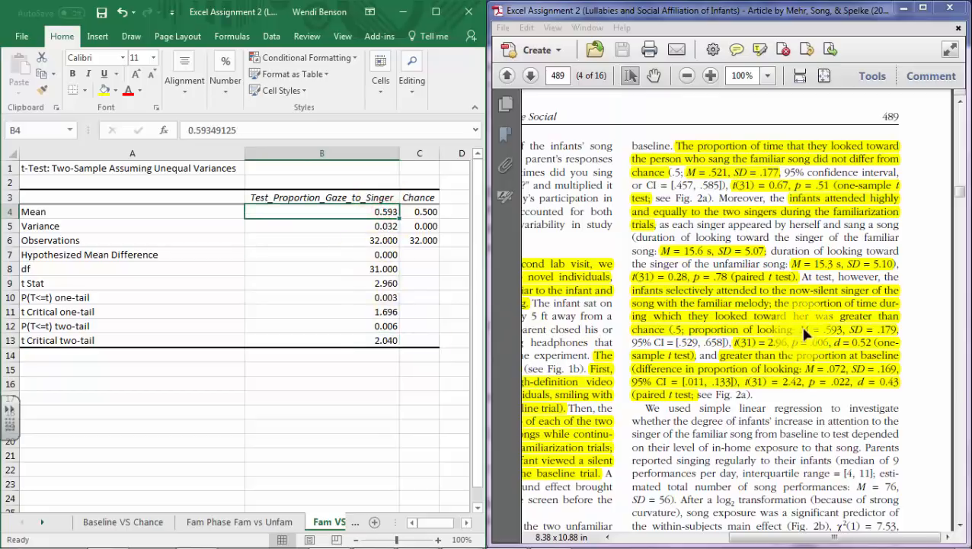
drag(428, 524, 440, 524)
click(329, 225)
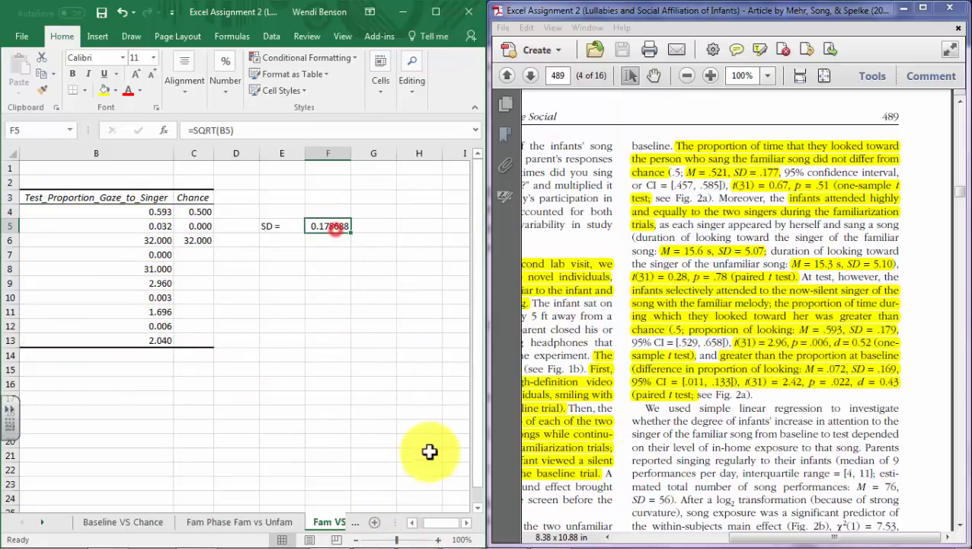
drag(439, 523, 433, 523)
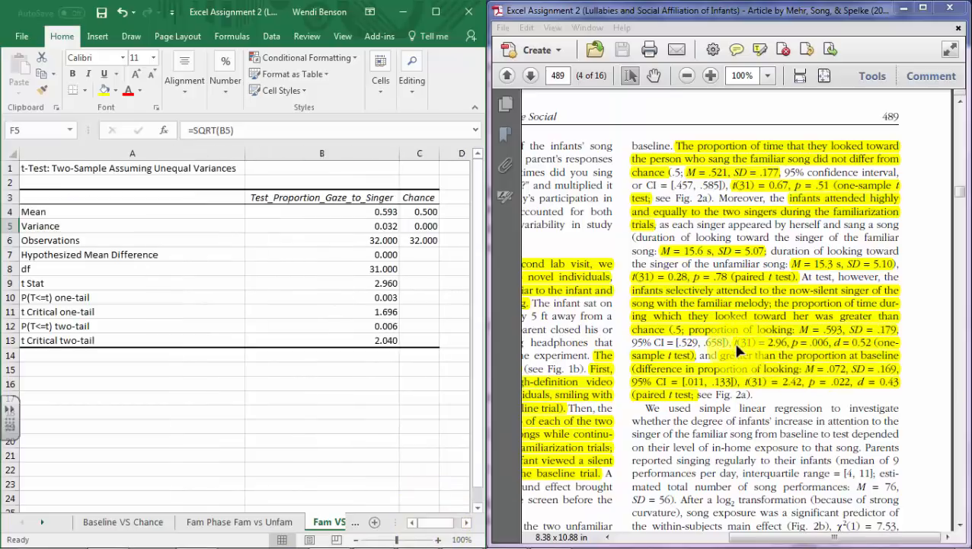
click(385, 268)
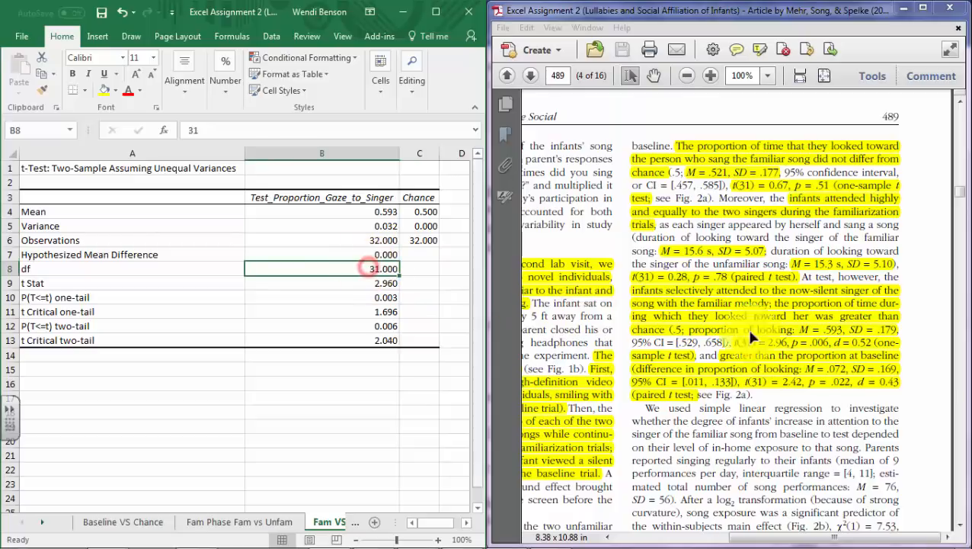
click(385, 282)
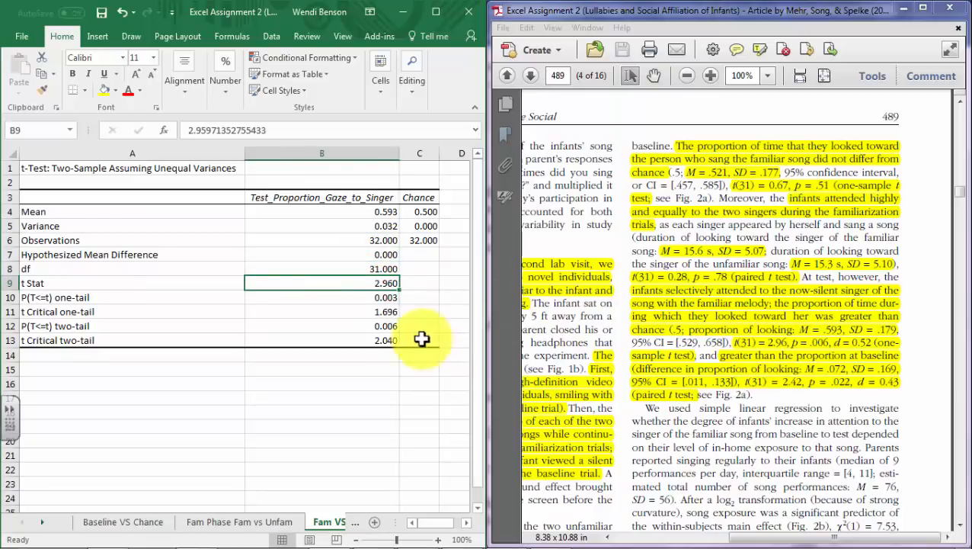
click(385, 325)
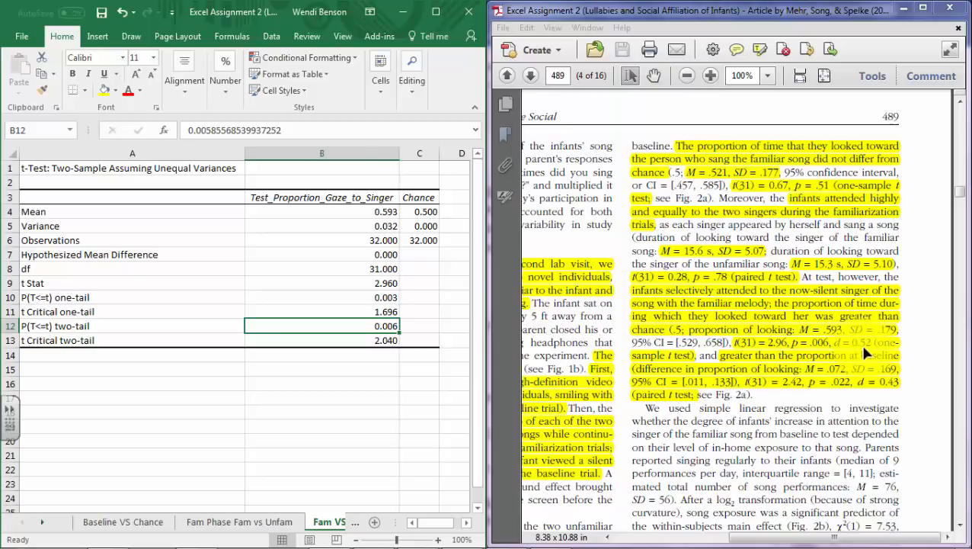
- Write the effect size formula as the text "(M - Mu)/SD" in cell B16
click(261, 383)
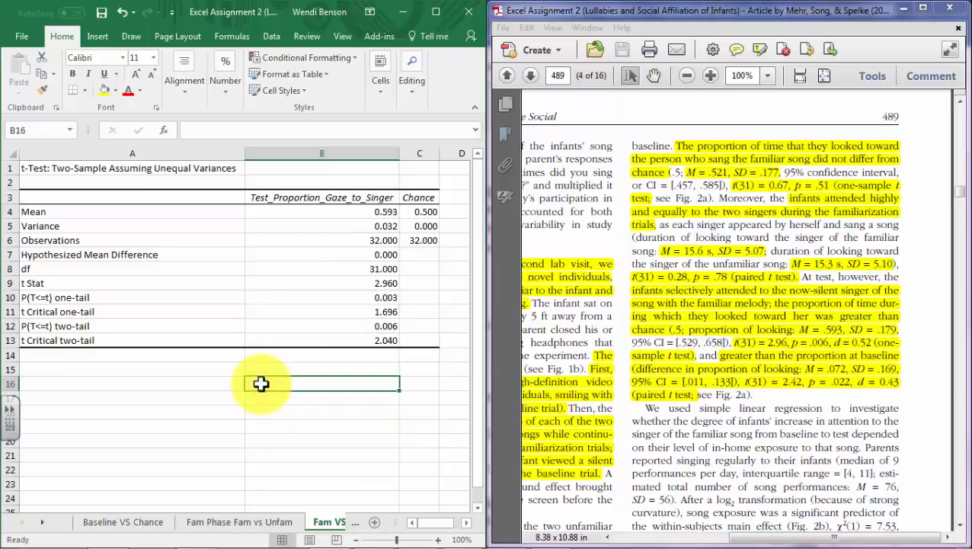
text(=M)
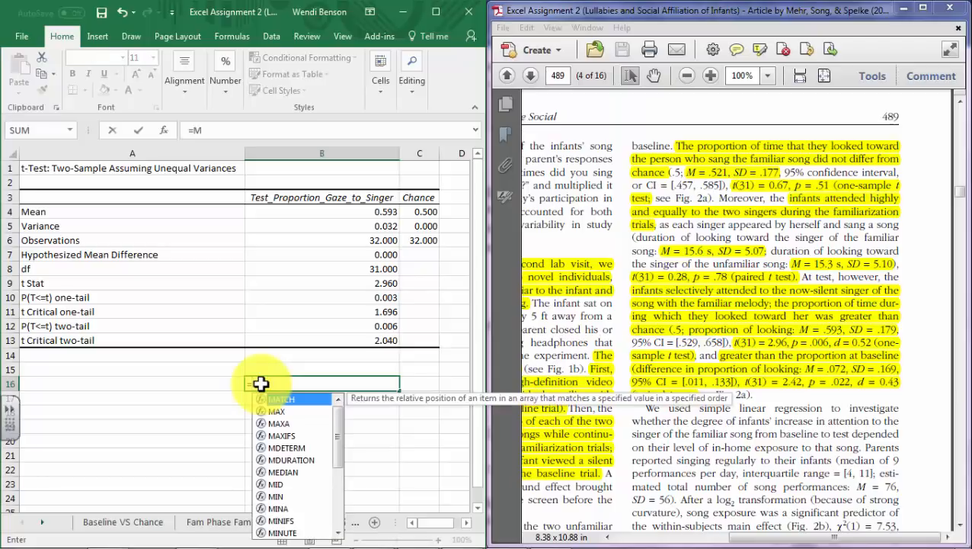
key(BackSpace)
key(BackSpace)
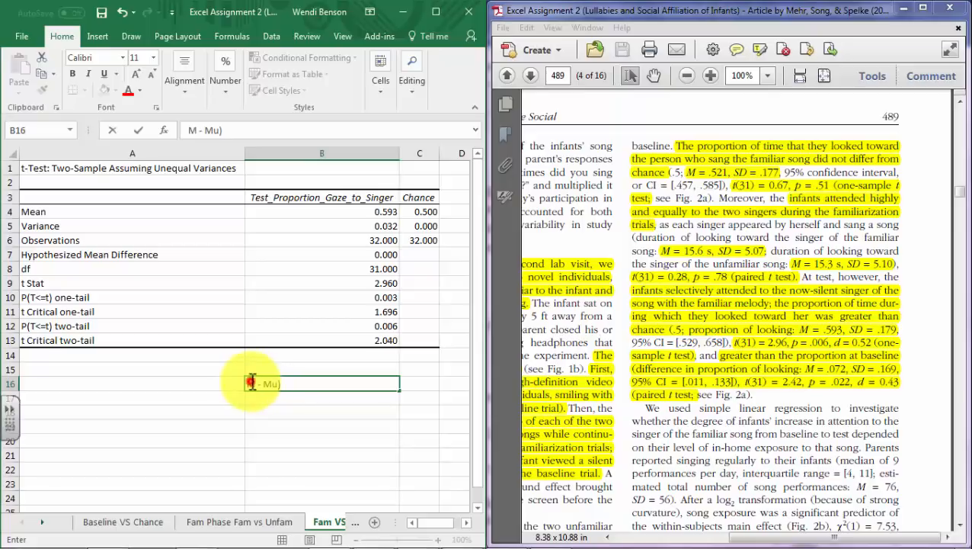
click(251, 382)
text(()
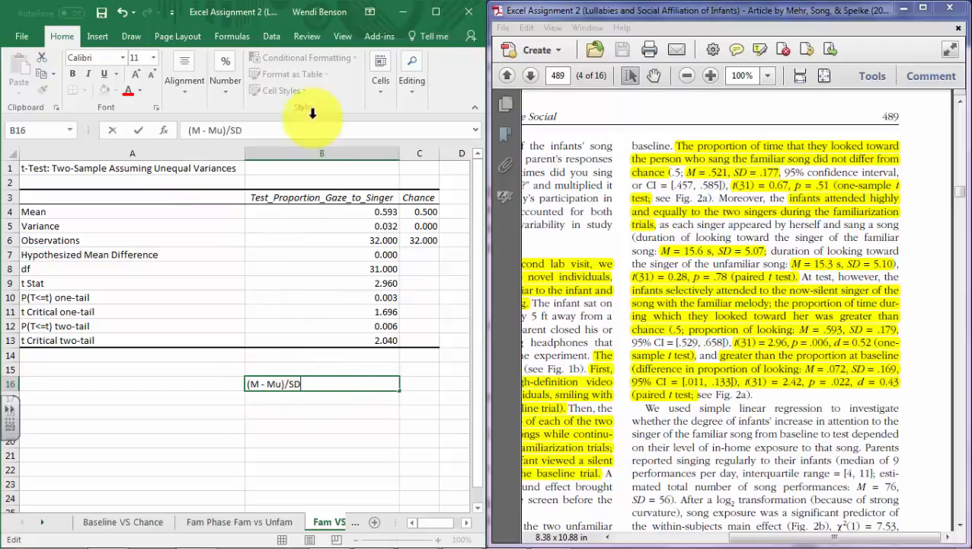
click(285, 411)
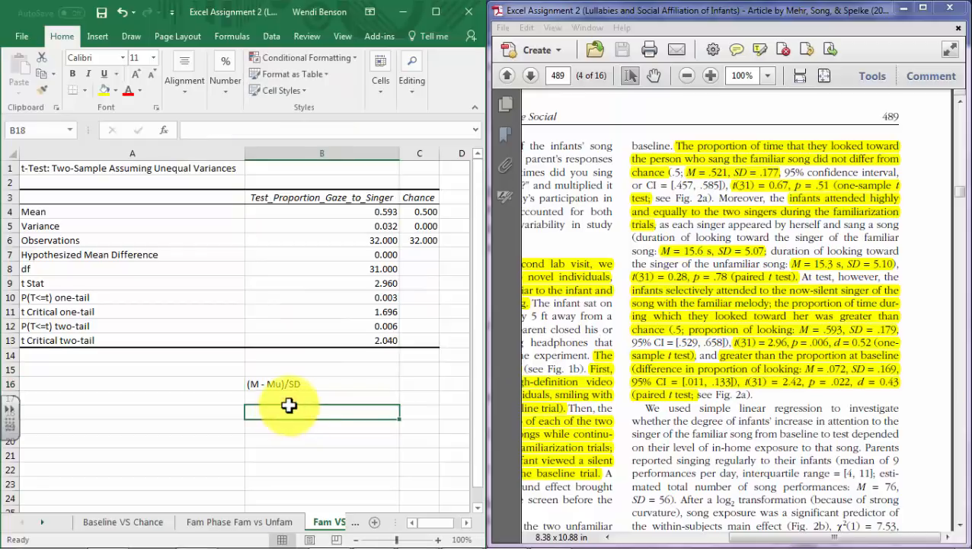
- Calculate the effect size in B18 with =(B4-C4)/F5 and select the result to check it
text(=)
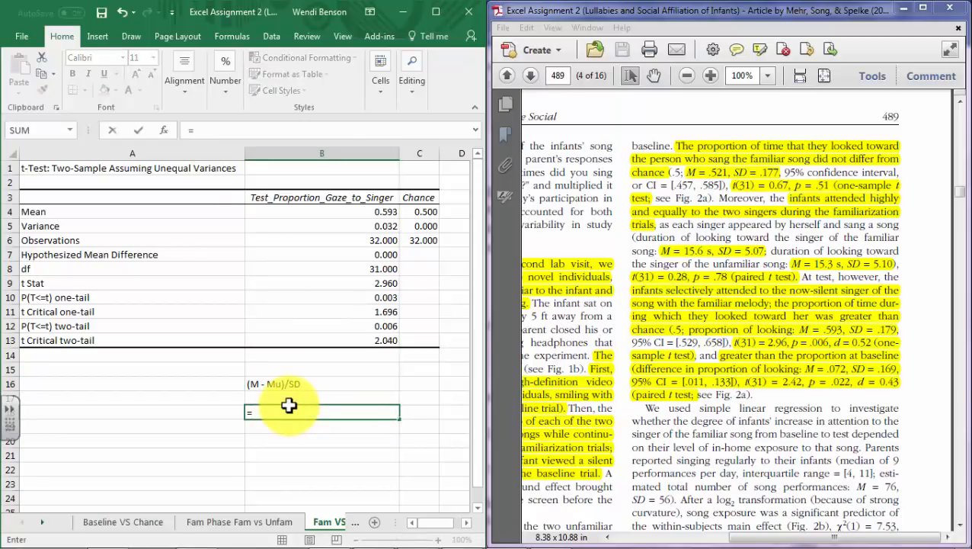
text(()
click(309, 213)
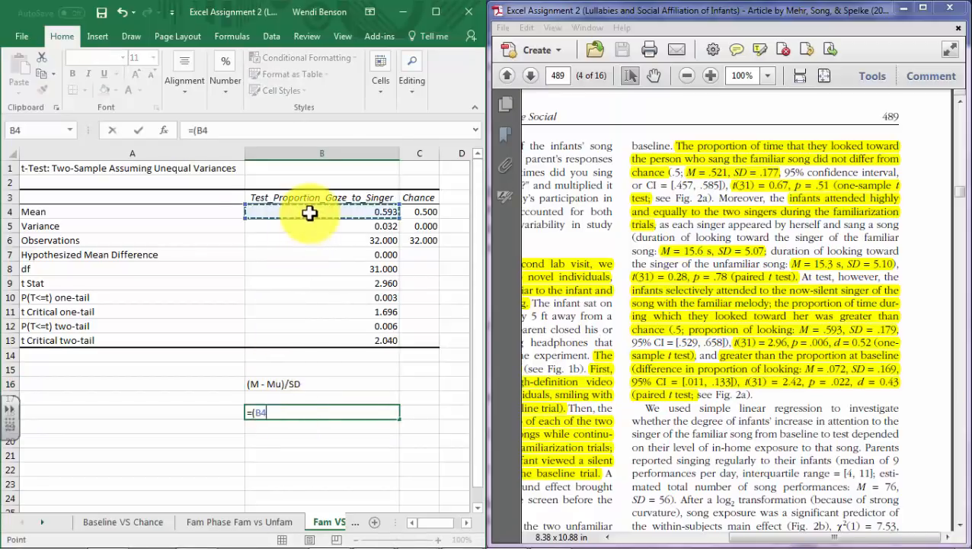
text(-)
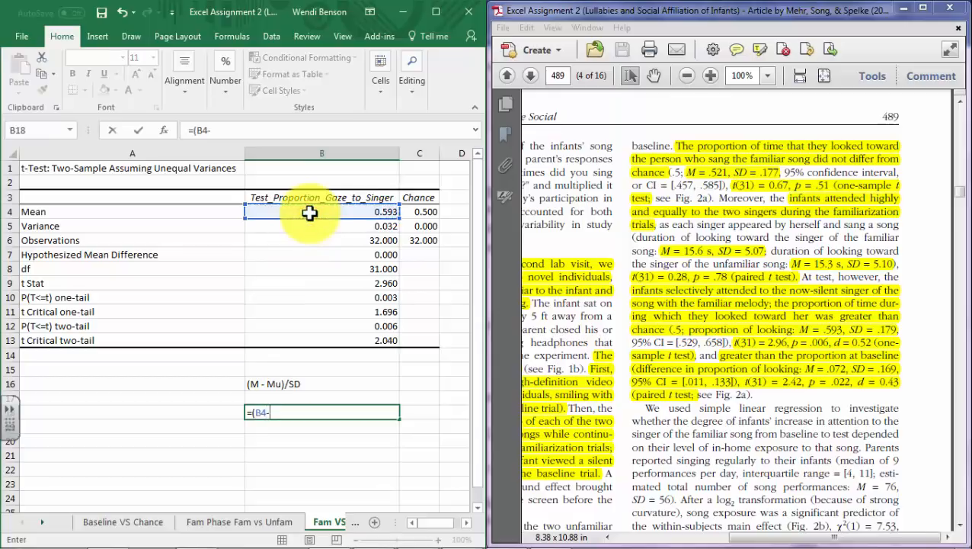
click(423, 212)
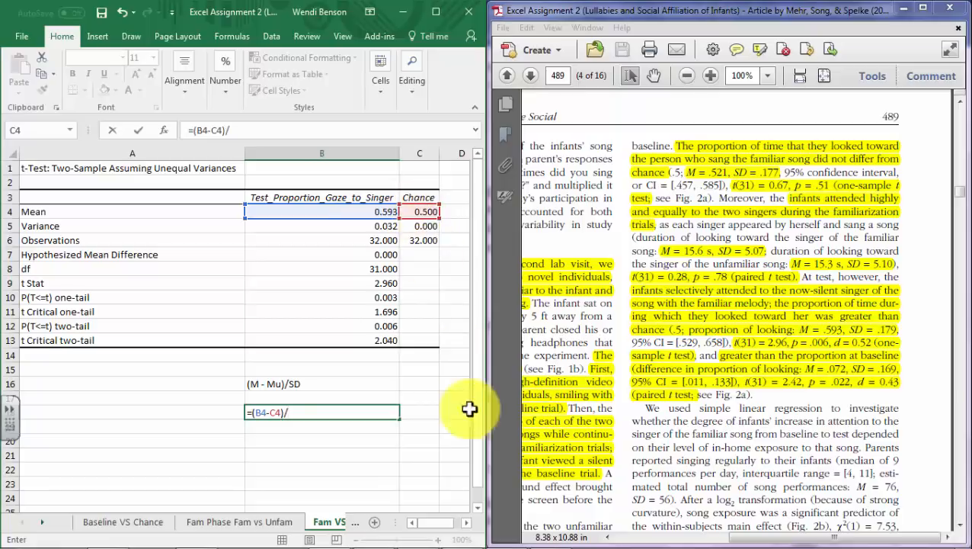
drag(427, 523, 434, 523)
text()/)
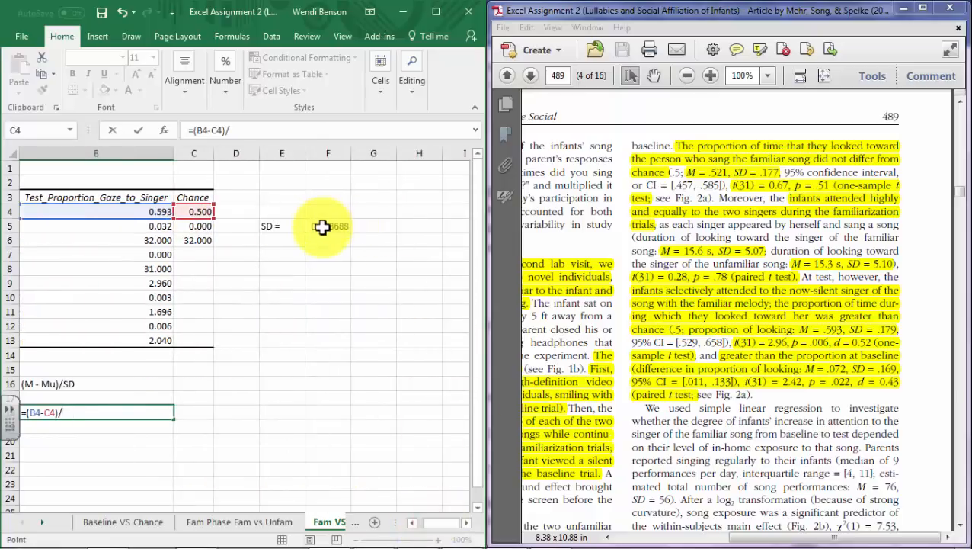
click(322, 226)
key(Return)
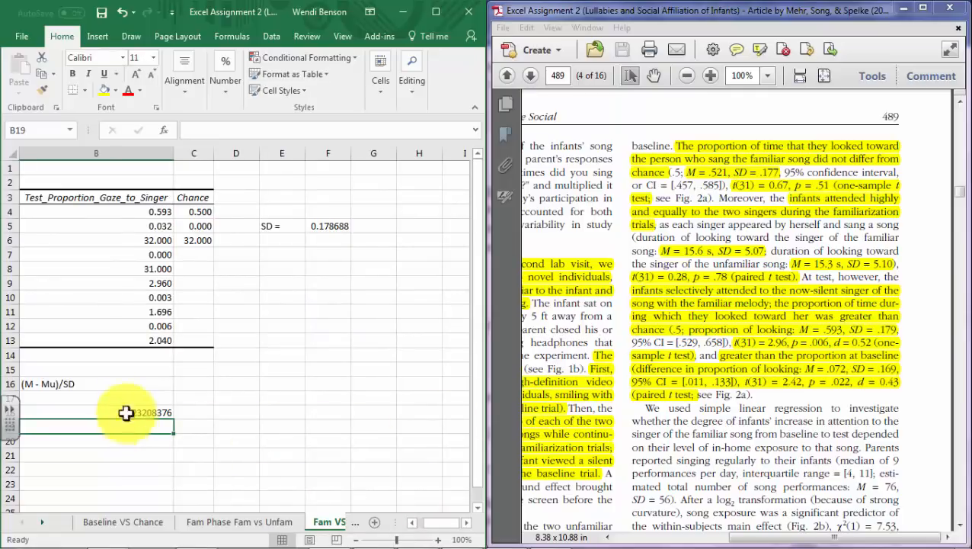
click(145, 398)
click(154, 415)
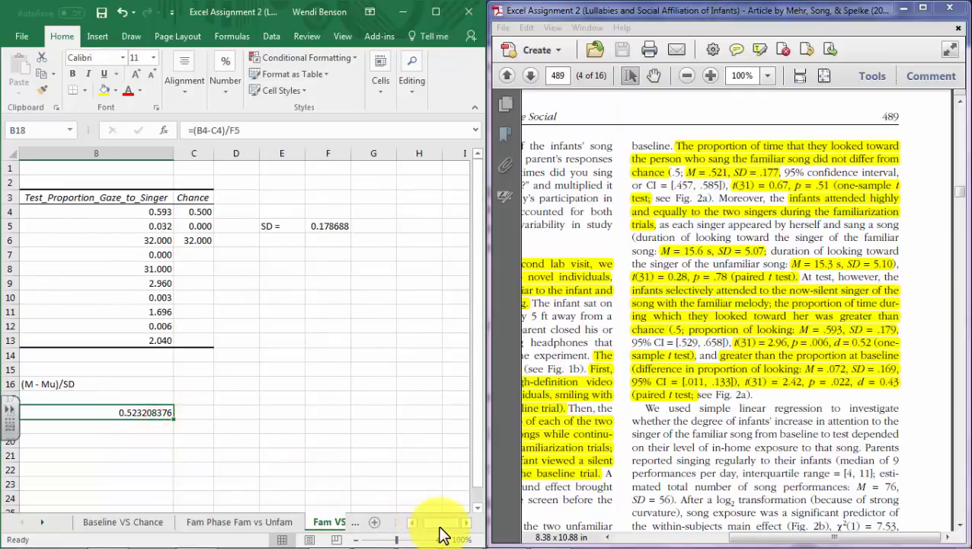
- Switch to the Word assignment and read through the question 3 items and the question 4 paired-samples t-test instructions
drag(440, 532, 438, 531)
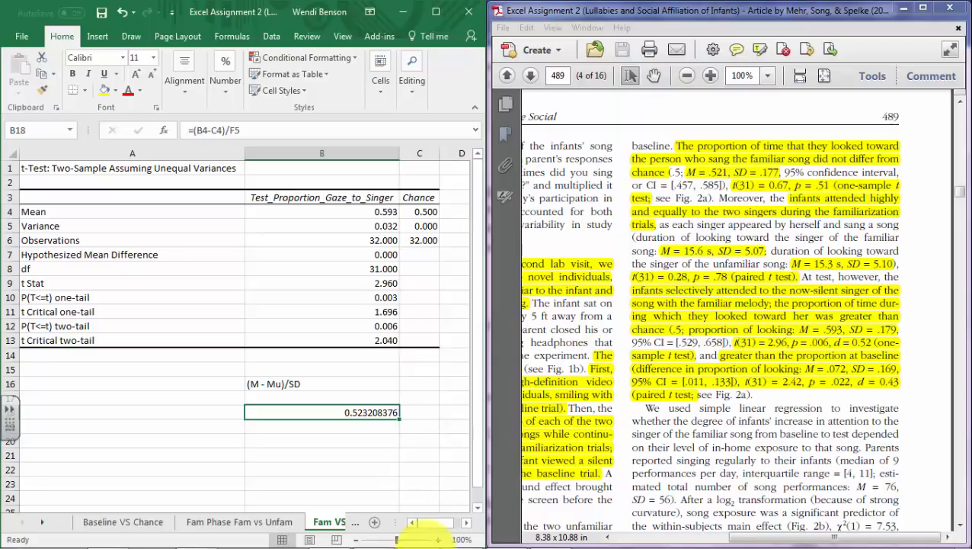
click(418, 533)
scroll(411, 349, down, 3)
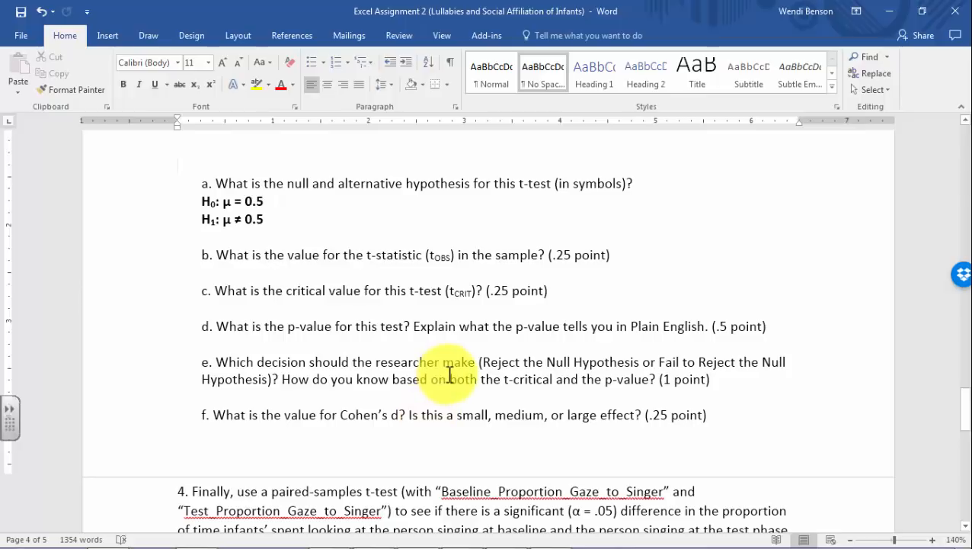
scroll(449, 375, up, 3)
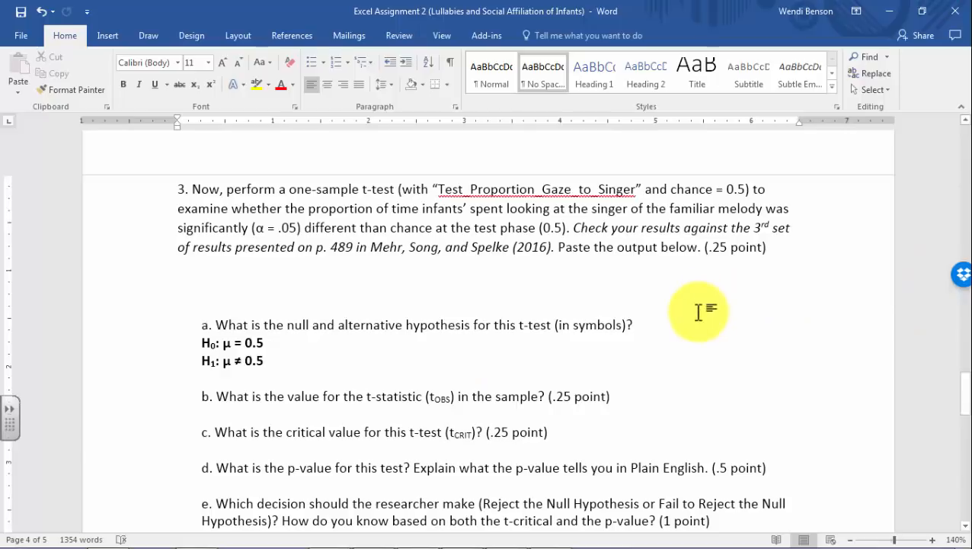
scroll(698, 312, down, 12)
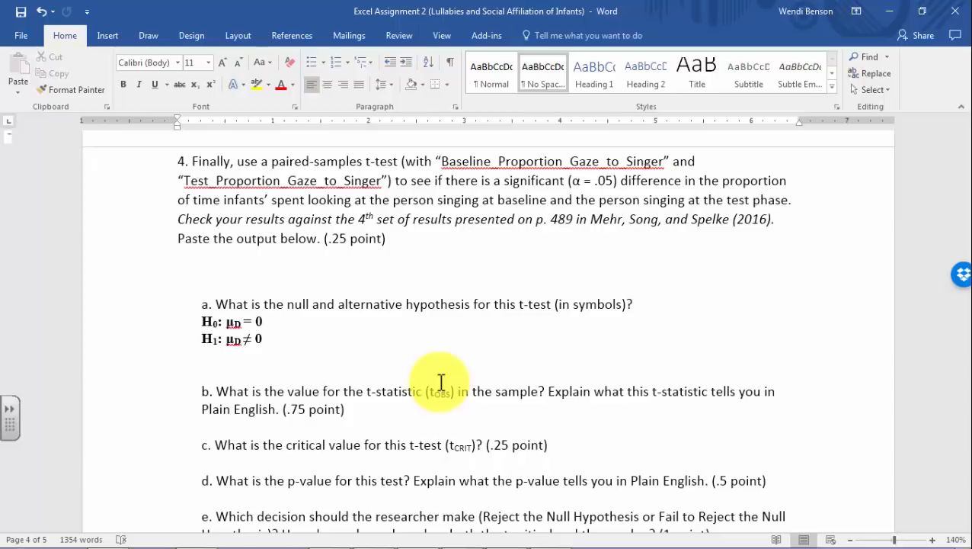
- Review the order of events in Figure 1 on page 488 of the article PDF and return to the assignment
mouse_move(329, 544)
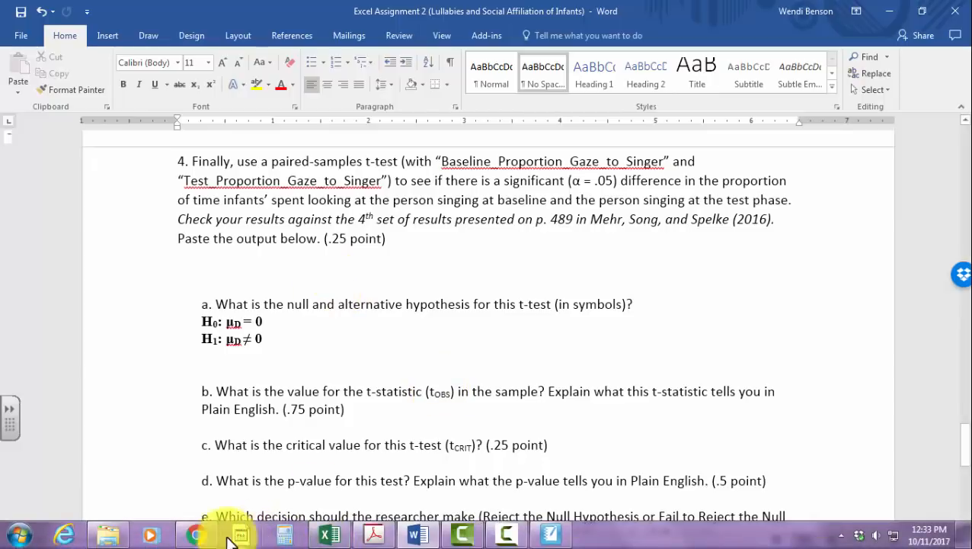
click(373, 535)
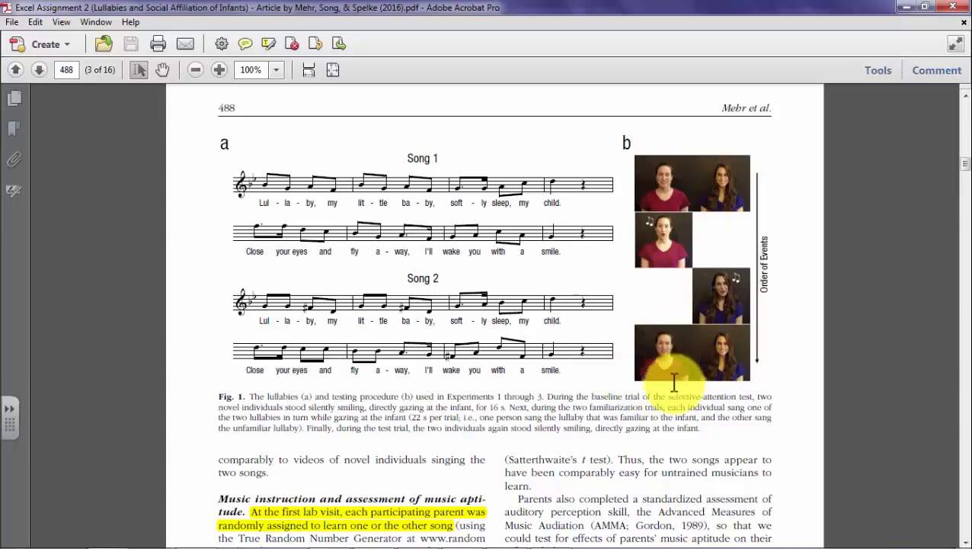
click(905, 7)
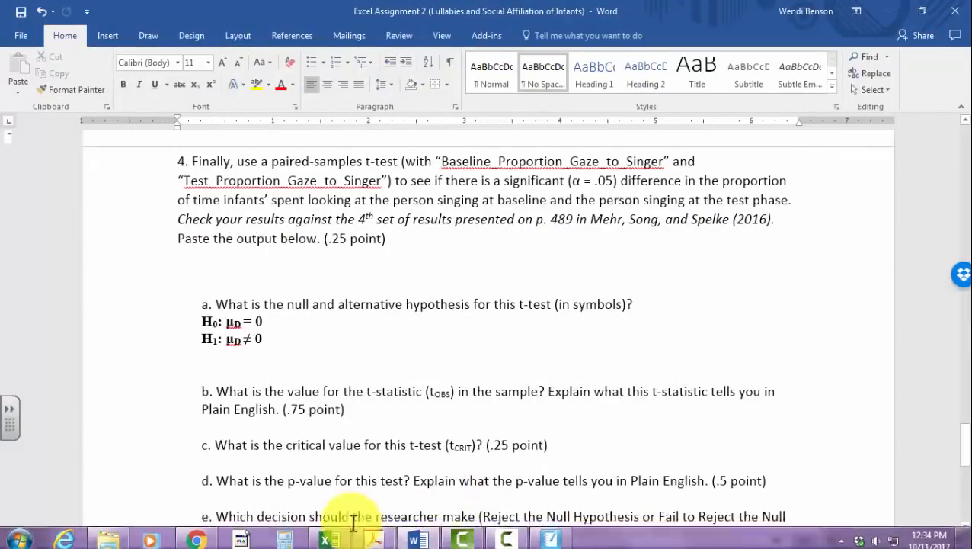
- Switch to the Excel data sheet and locate the Baseline_Proportion_Gaze_to_Singer and Test_Proportion_Gaze_to_Singer columns
click(328, 536)
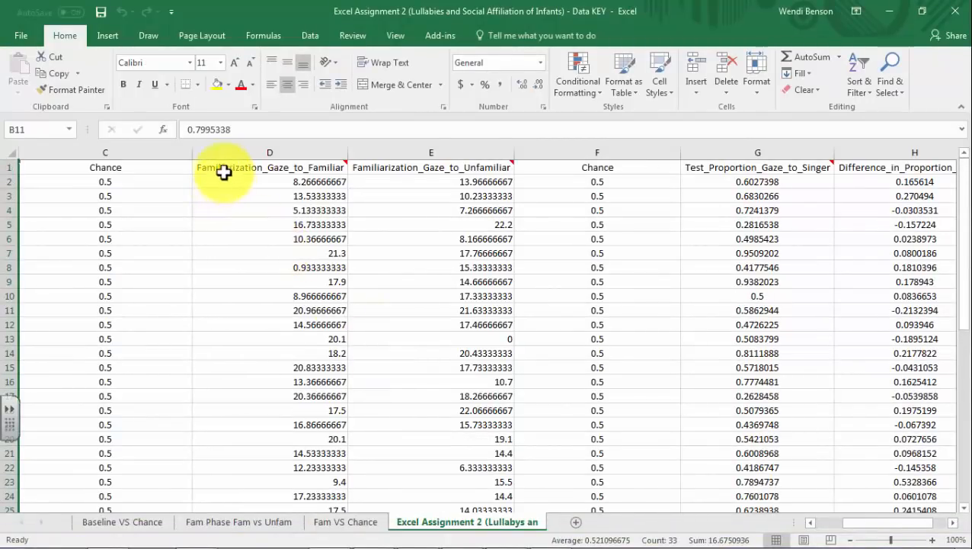
drag(877, 523, 829, 525)
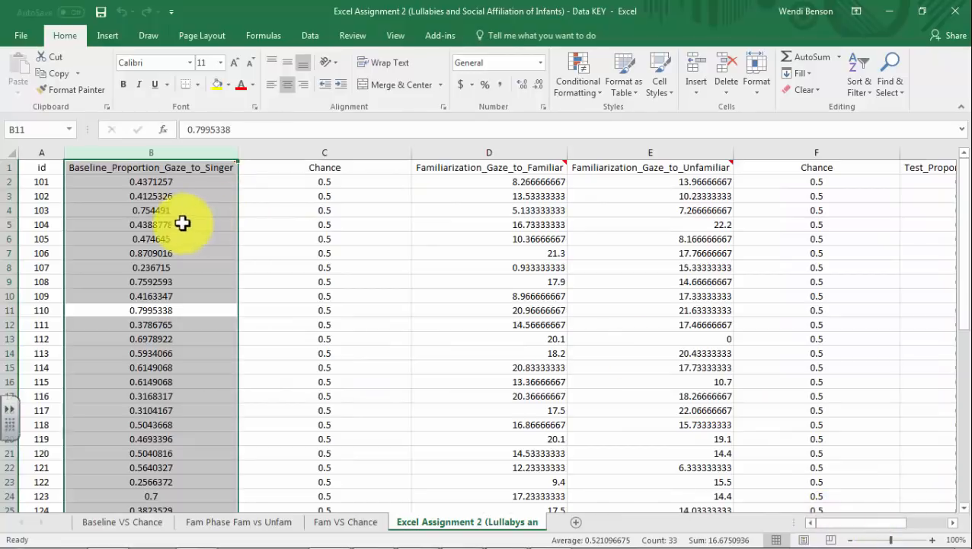
click(174, 184)
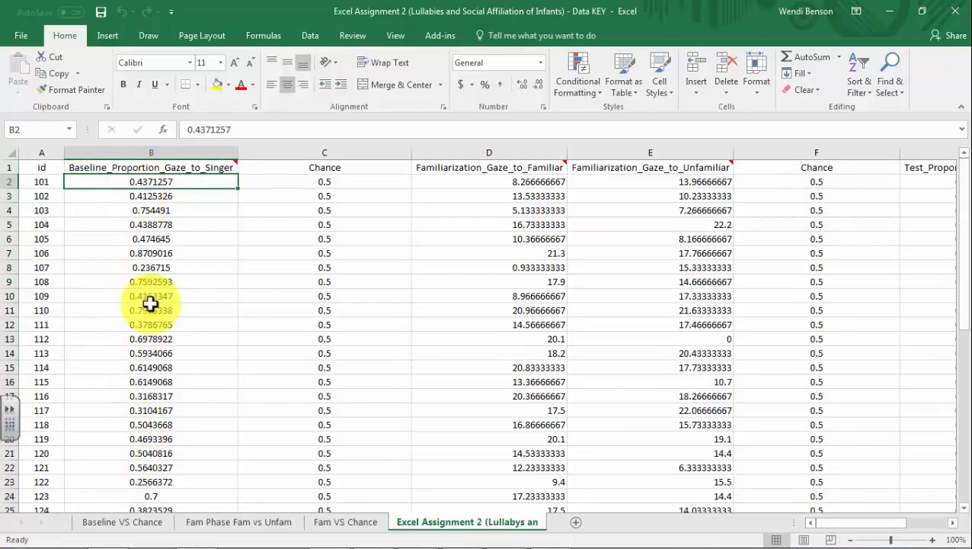
drag(875, 525, 918, 526)
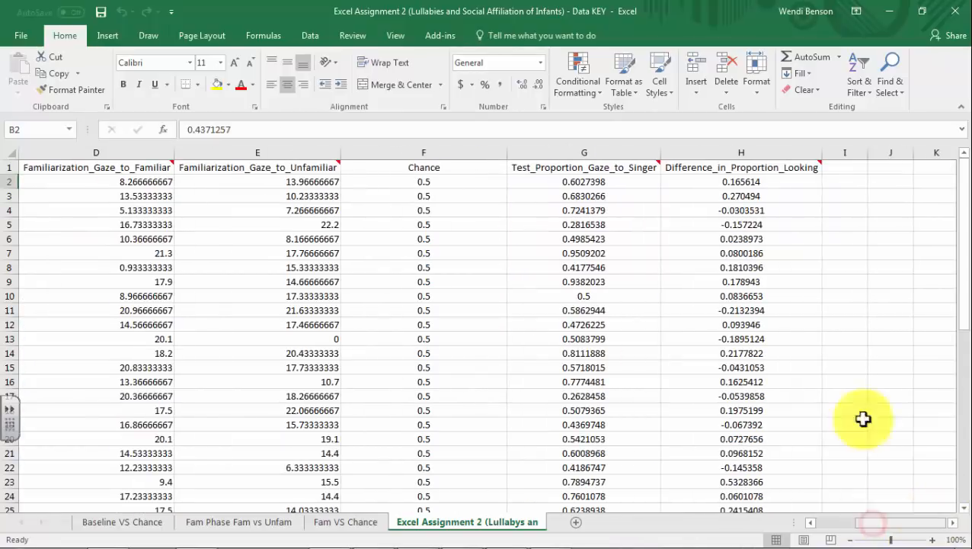
click(591, 166)
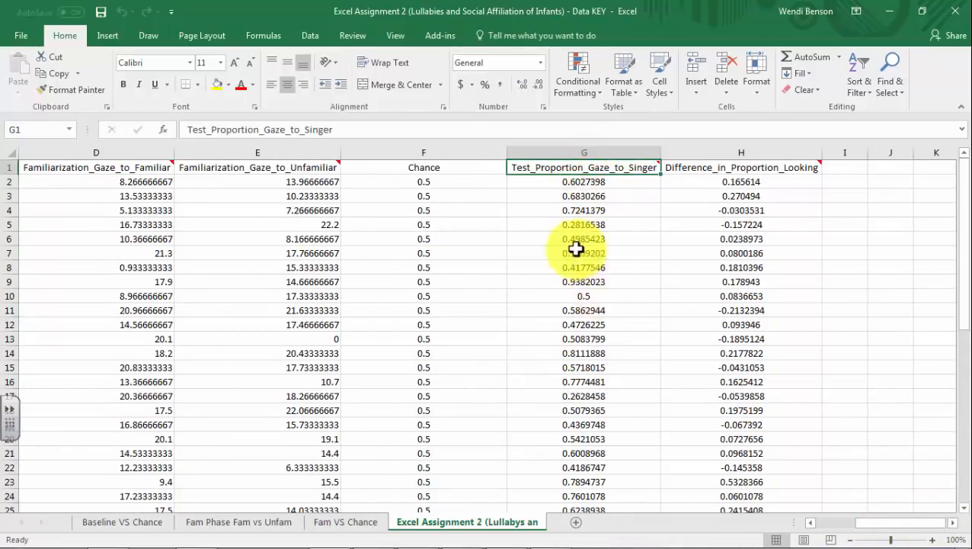
- Set up the t-Test: Paired Two Sample for Means analysis with G1:G33 as the Variable 1 range
click(115, 37)
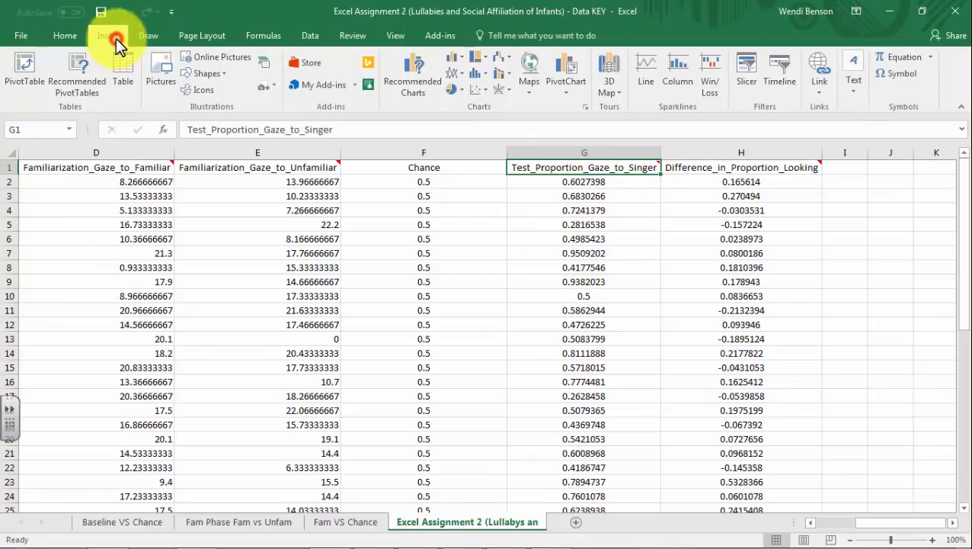
click(310, 35)
click(821, 58)
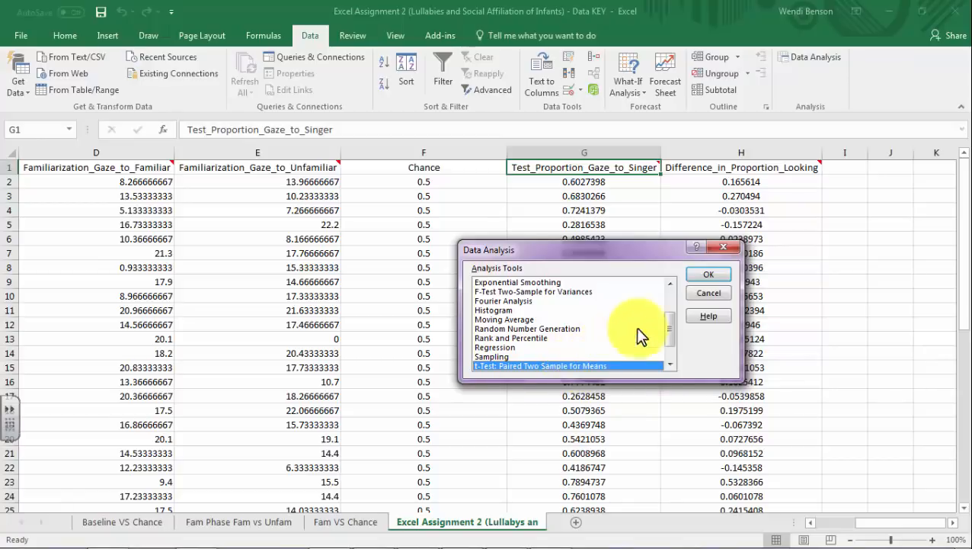
click(707, 276)
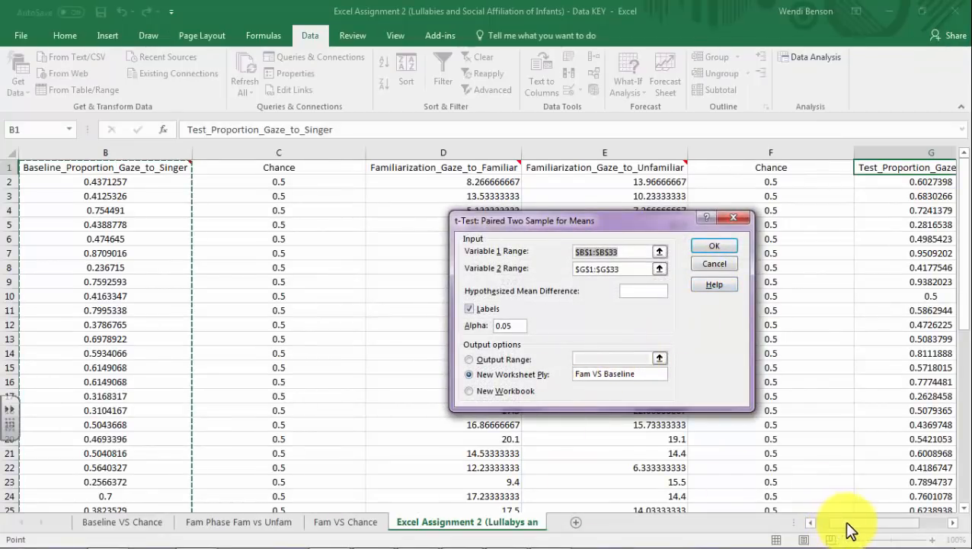
drag(846, 526, 885, 526)
drag(601, 166, 599, 481)
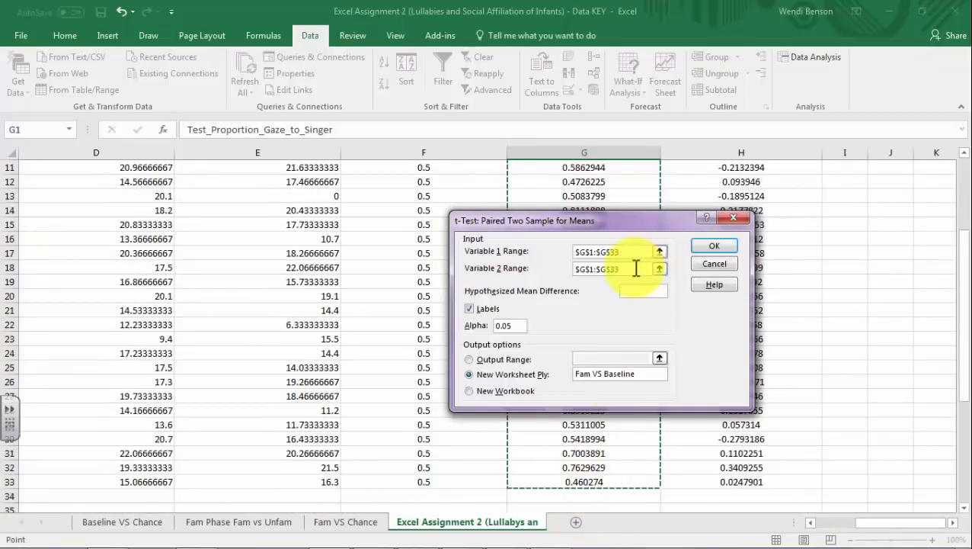
- Set the Variable 2 range to B1:B33 and run the paired t-test into a new worksheet named Fam VS Baseline
click(631, 268)
drag(624, 268, 569, 270)
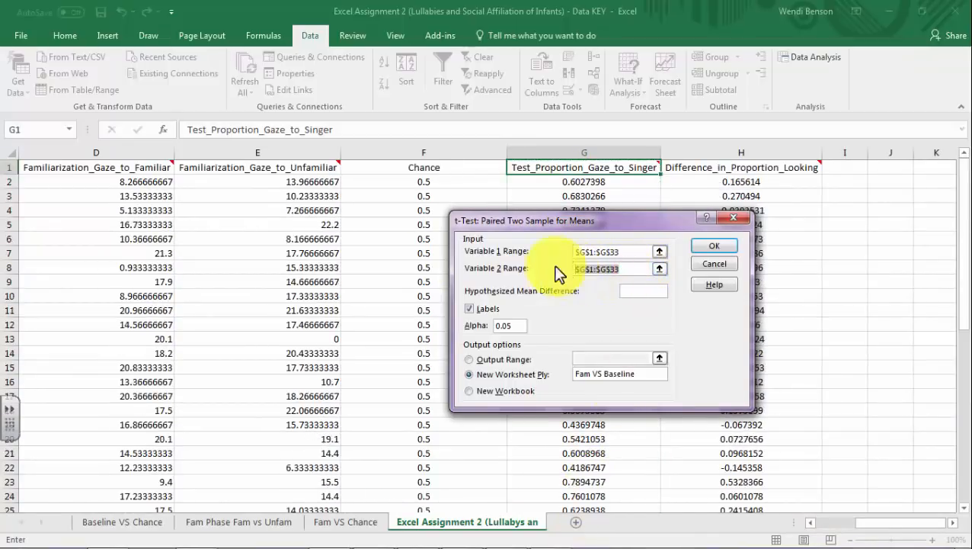
drag(870, 522, 831, 528)
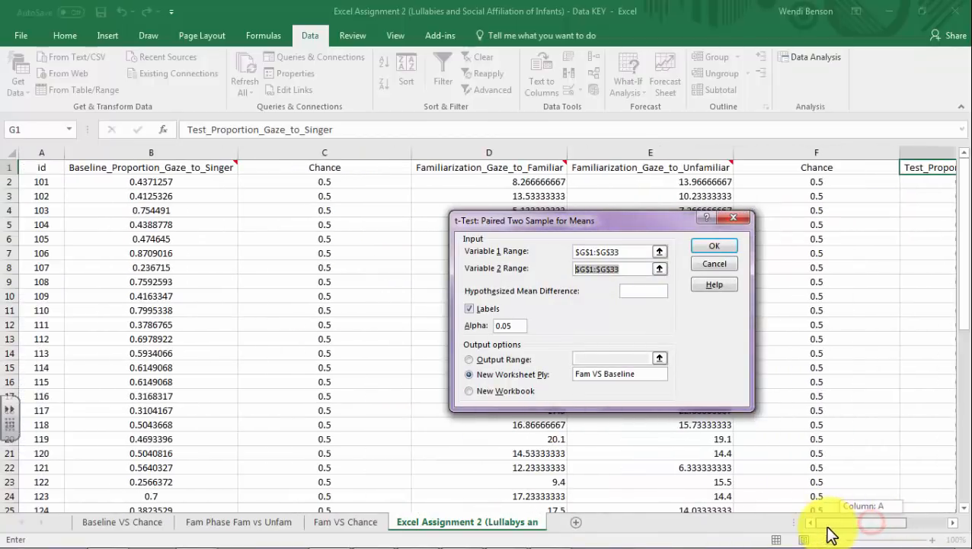
drag(185, 167, 185, 479)
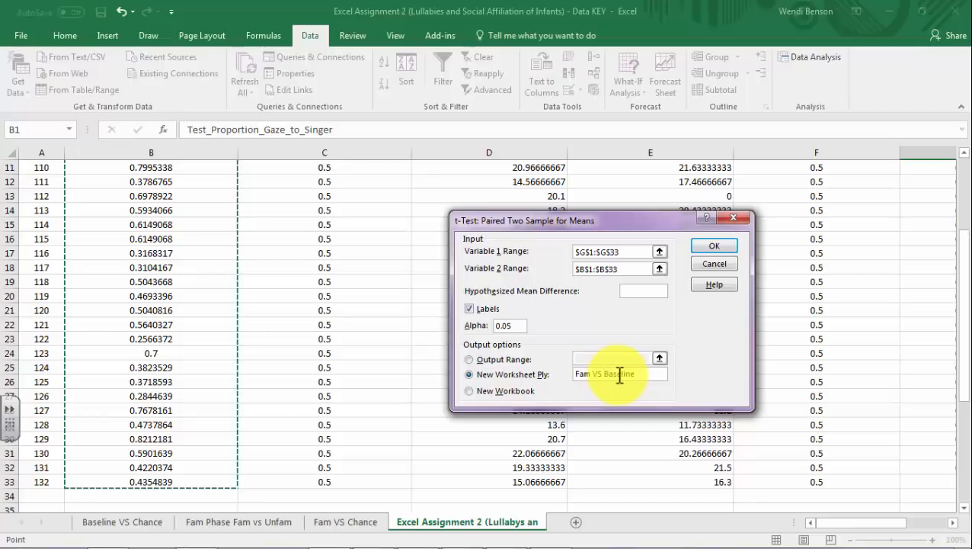
click(704, 248)
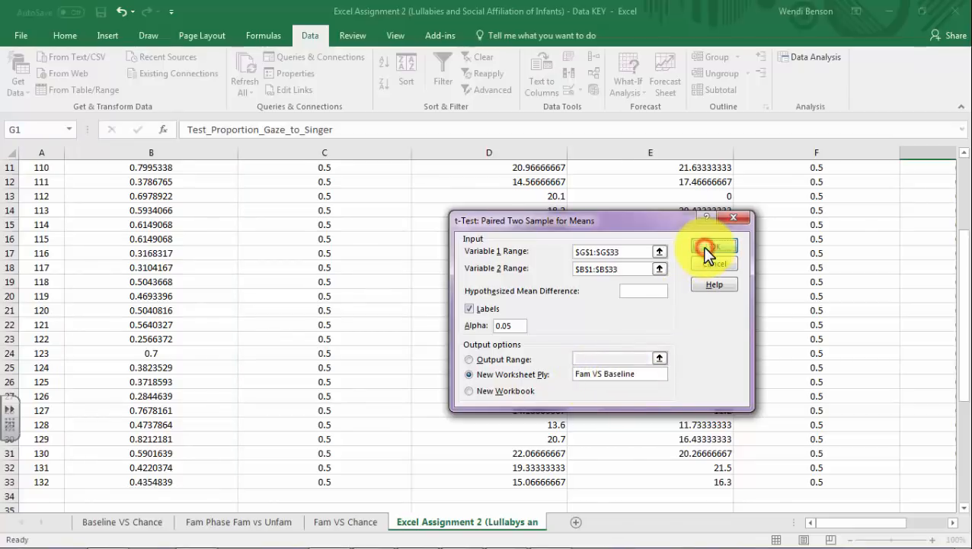
- Format the paired t-test output cells as Number with three decimal places
right_click(126, 283)
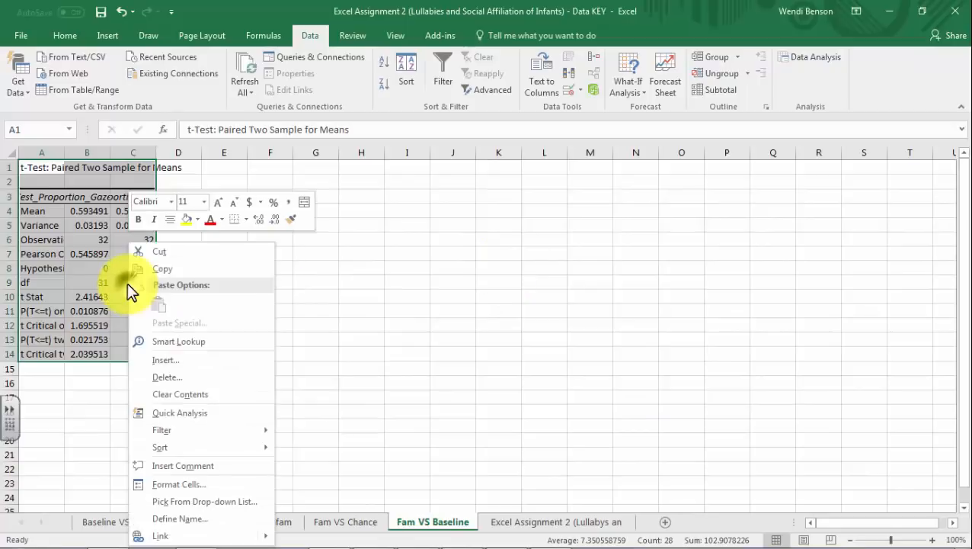
click(195, 489)
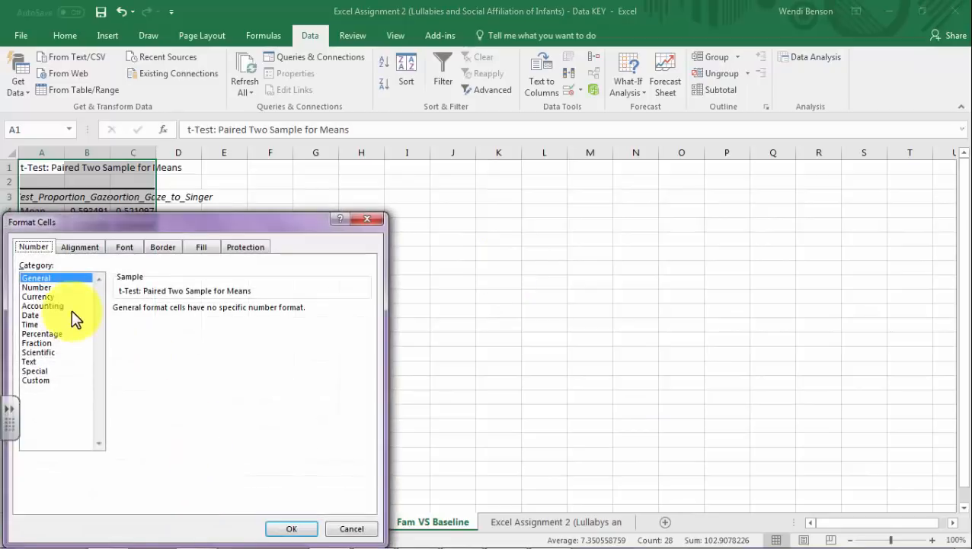
click(44, 288)
click(210, 306)
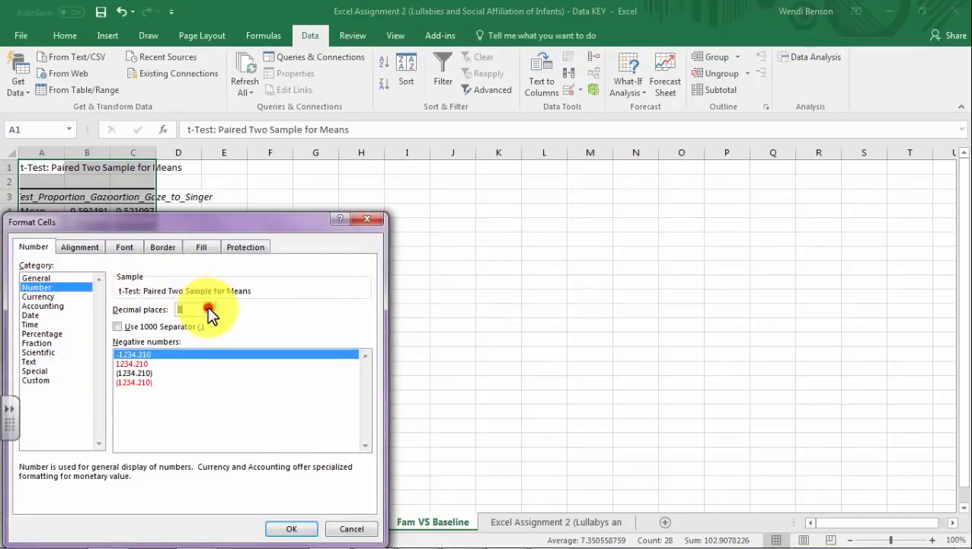
click(291, 527)
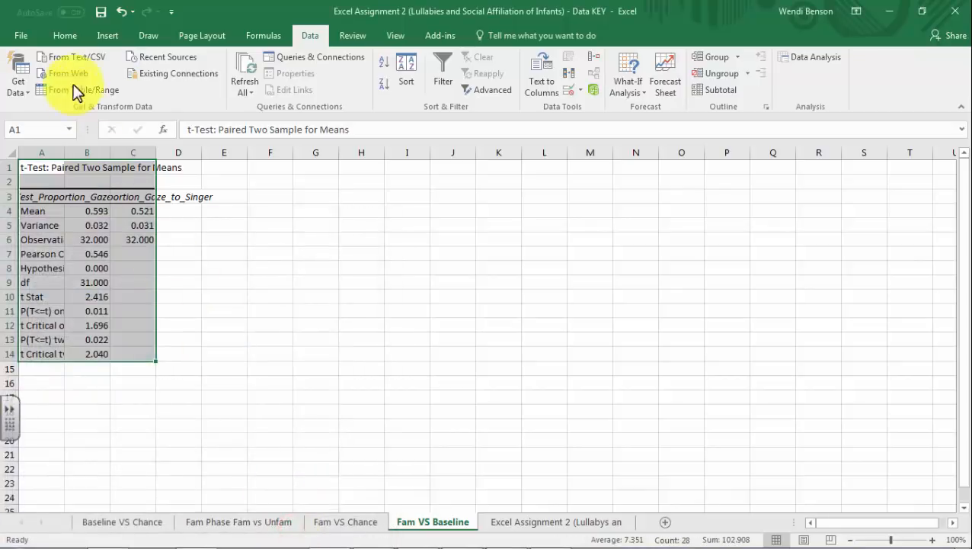
- AutoFit the column widths of the paired t-test output and clear the selection
click(66, 35)
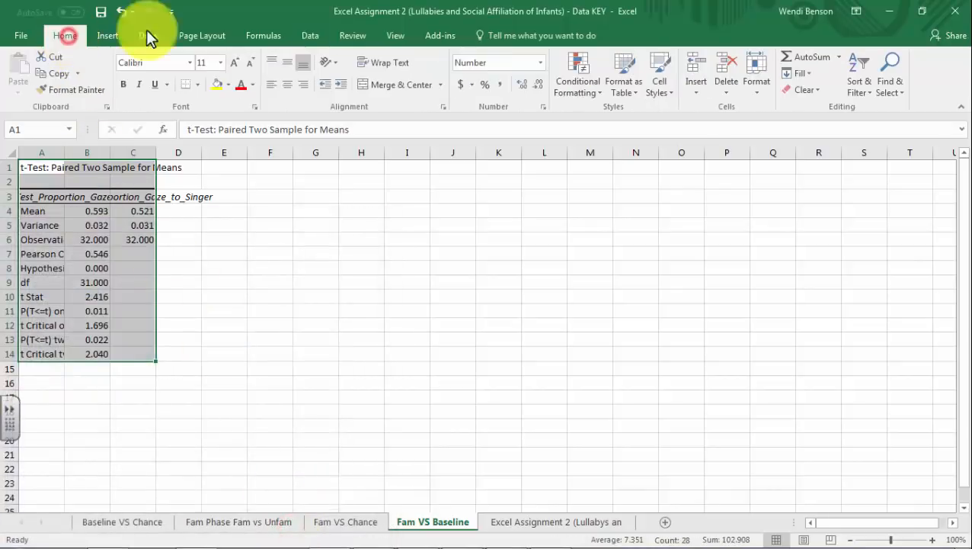
click(757, 77)
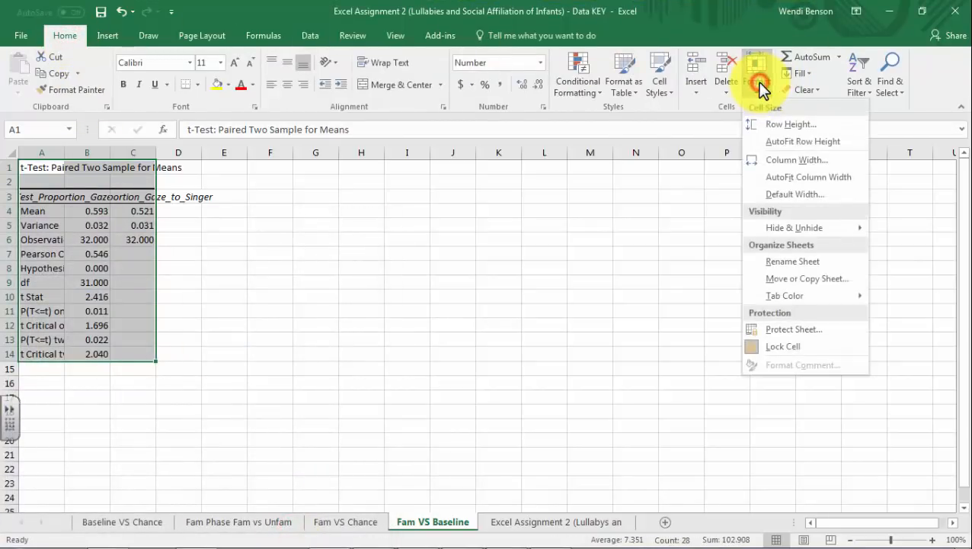
click(810, 178)
click(373, 283)
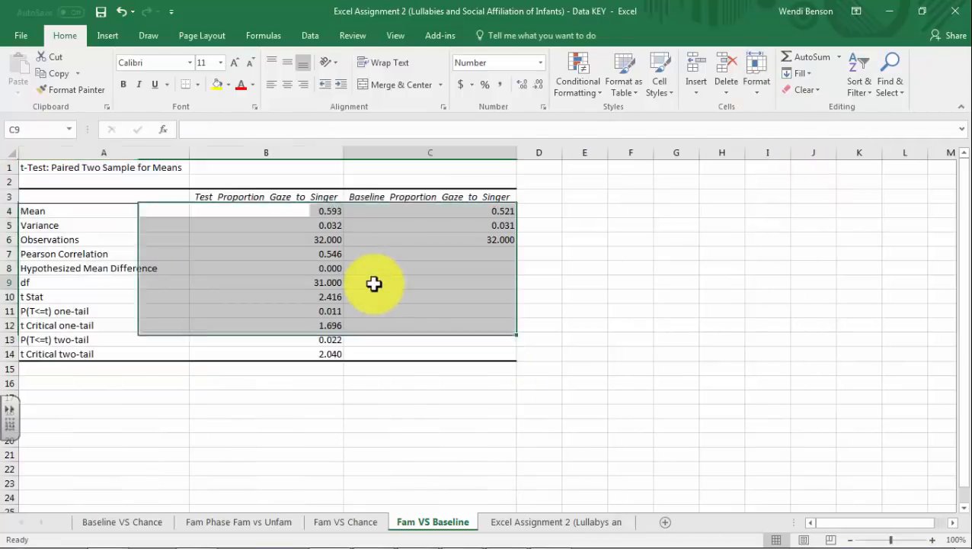
- Compare the test and baseline means on Fam VS Baseline with those on the Fam VS Chance and Baseline VS Chance sheets
click(328, 214)
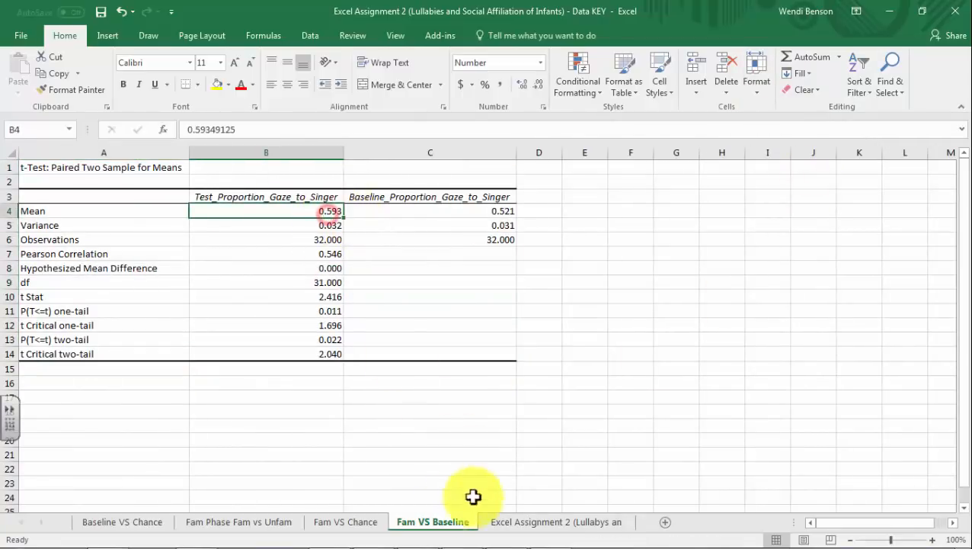
click(350, 524)
click(387, 212)
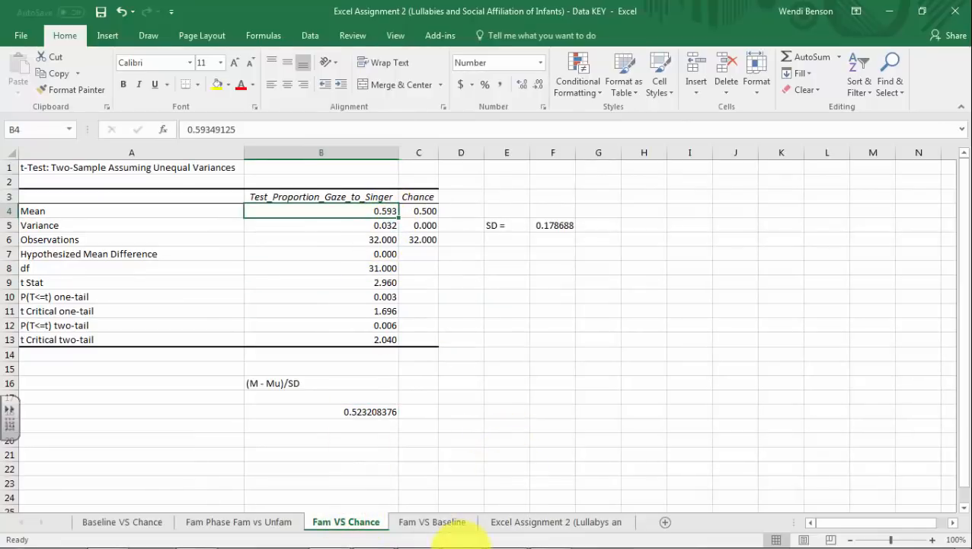
click(414, 524)
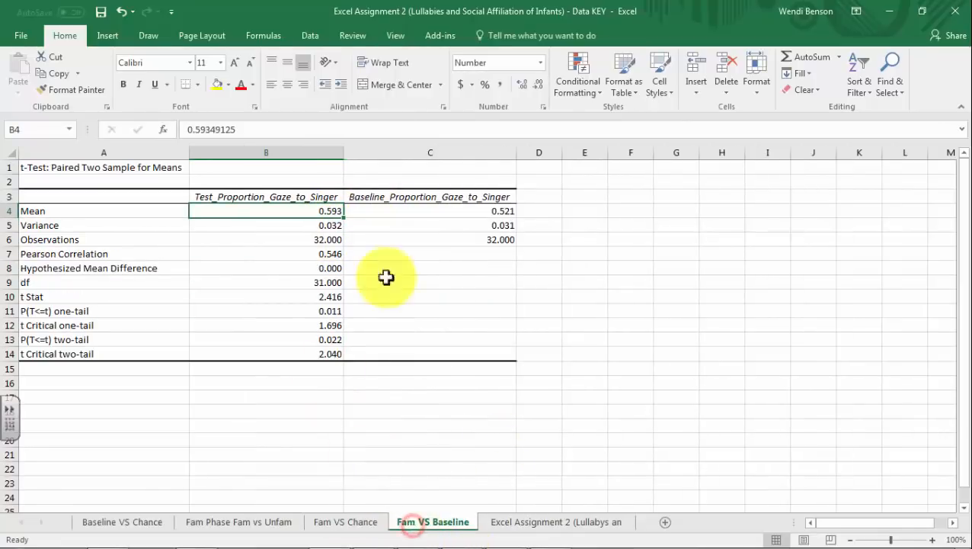
click(478, 209)
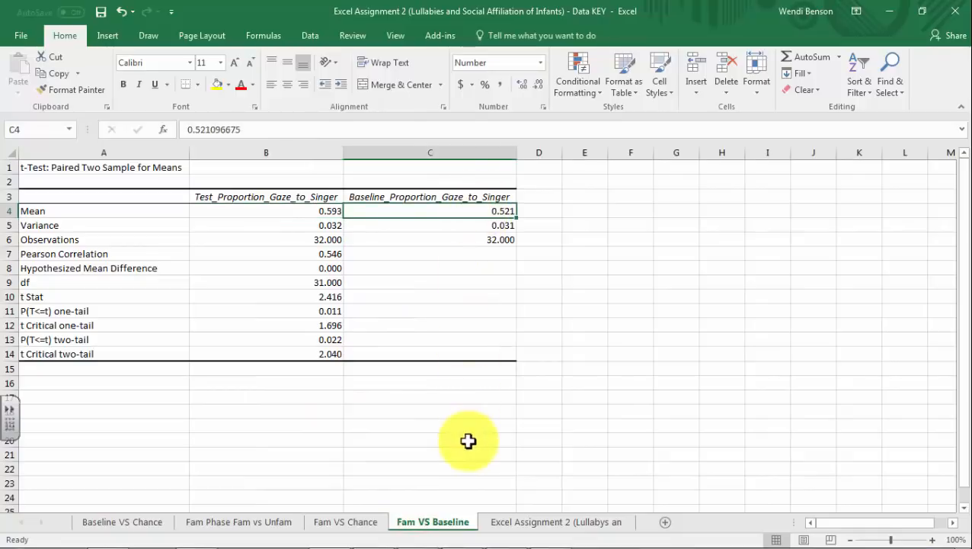
click(163, 521)
click(391, 212)
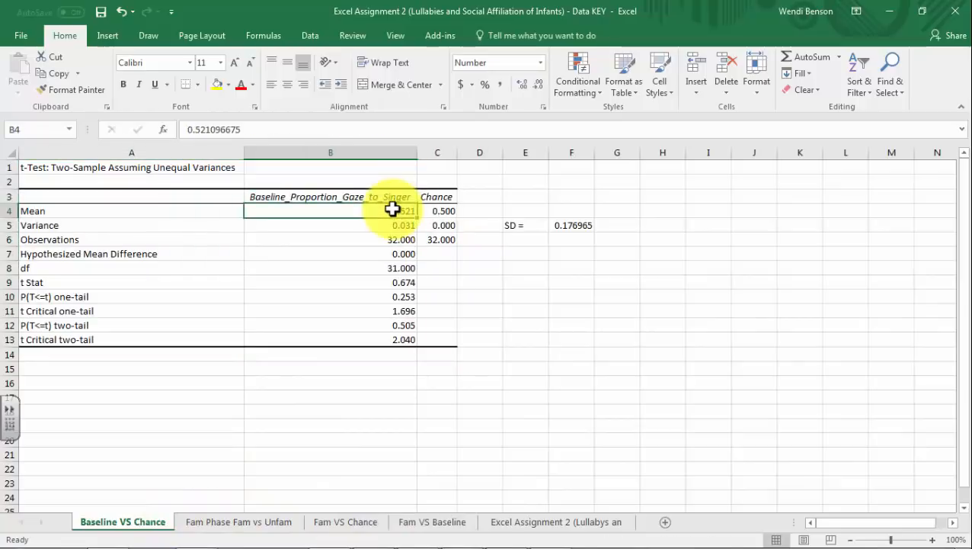
click(454, 522)
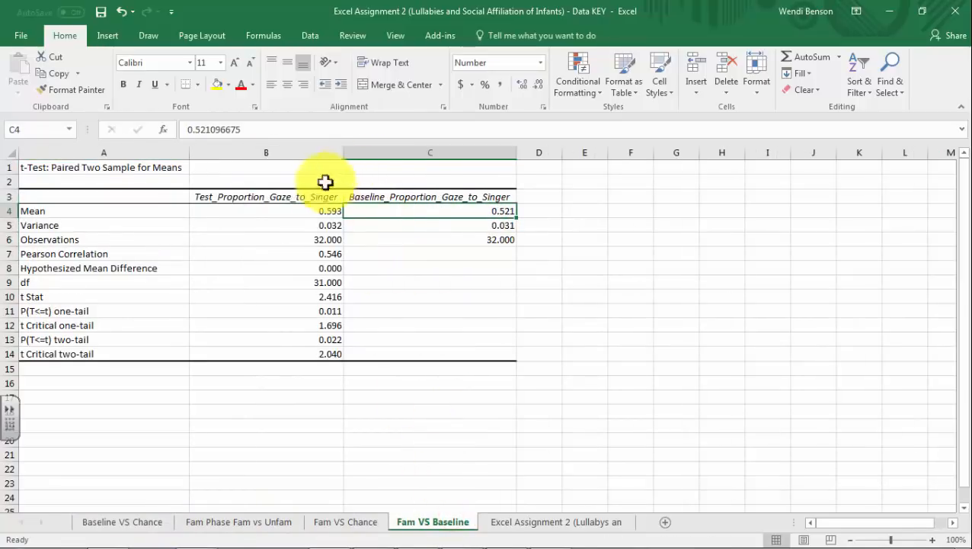
- Insert a blank row above the Variance row on the Fam VS Baseline sheet and select its first cell
right_click(9, 226)
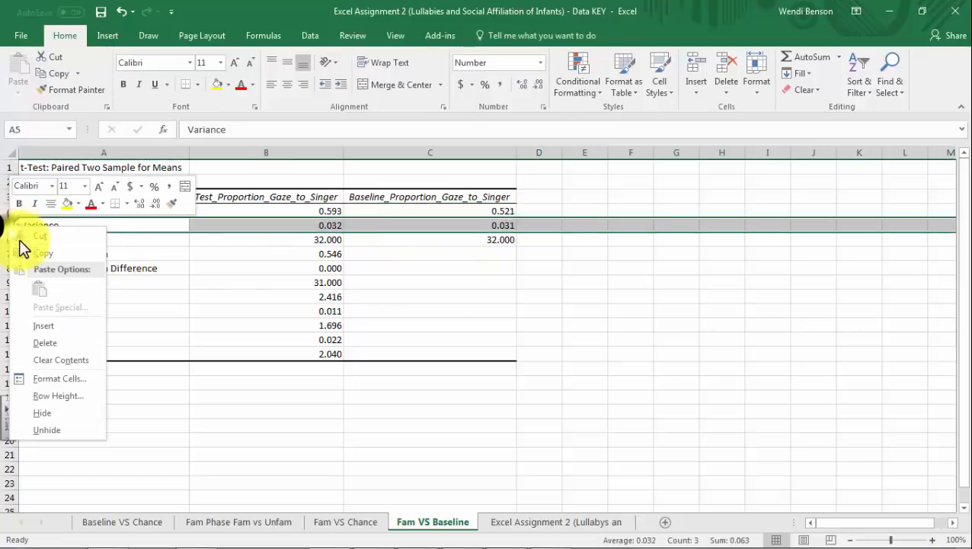
click(42, 325)
click(56, 225)
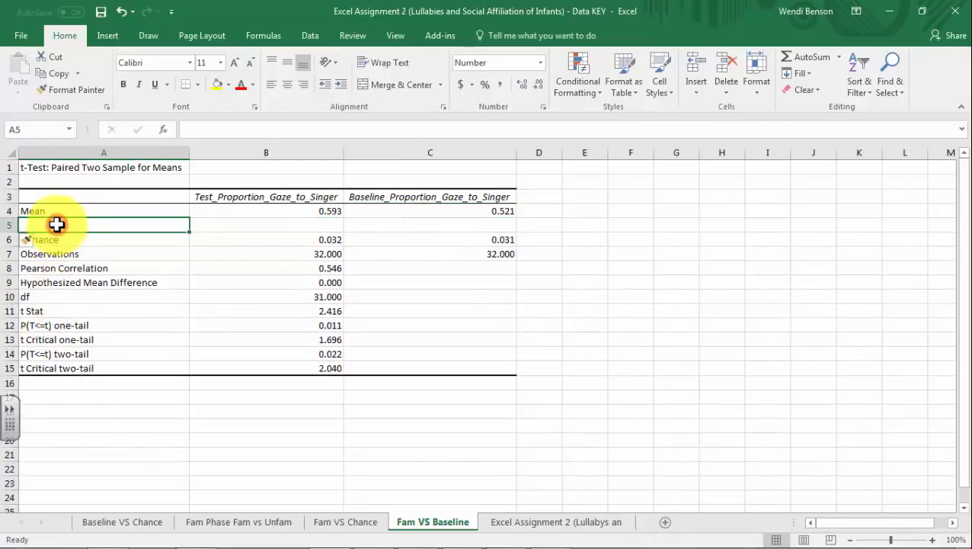
- Label the new row "SD =" and calculate the test-phase standard deviation in B5 with =SQRT(B6)
text(SD =)
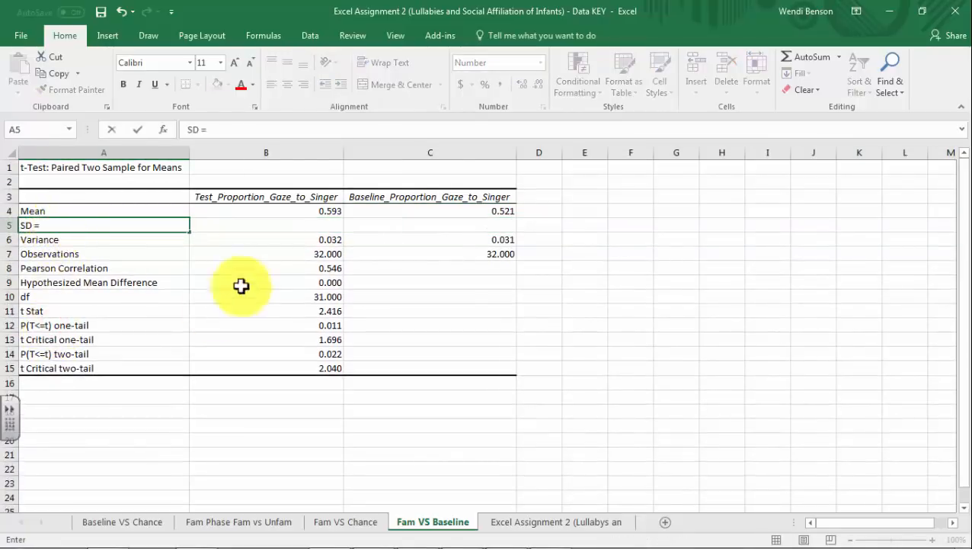
click(334, 225)
text(=)
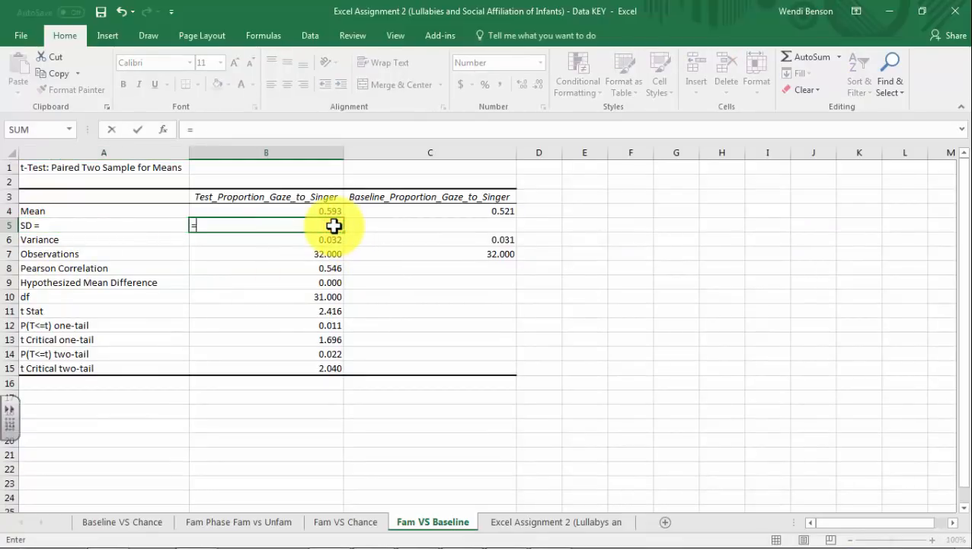
text(sqrt)
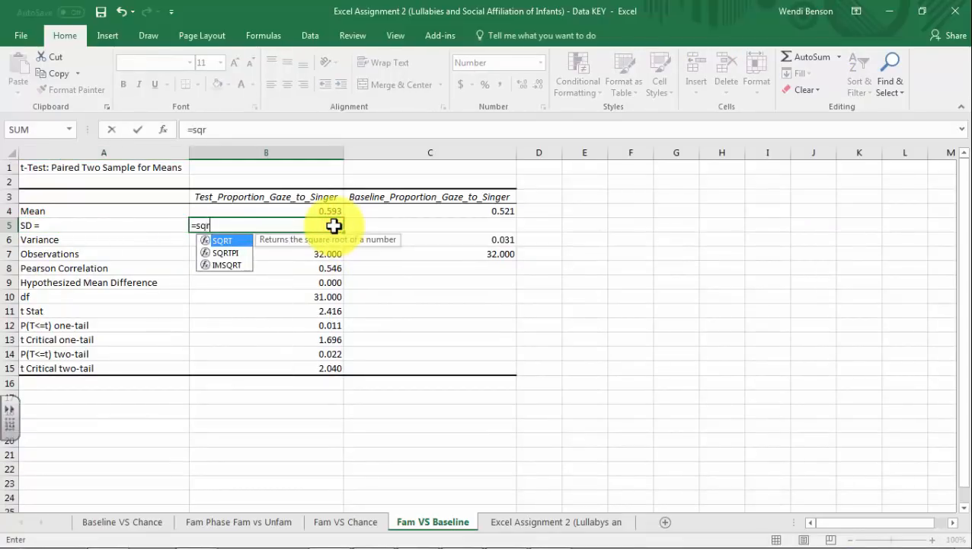
double_click(227, 241)
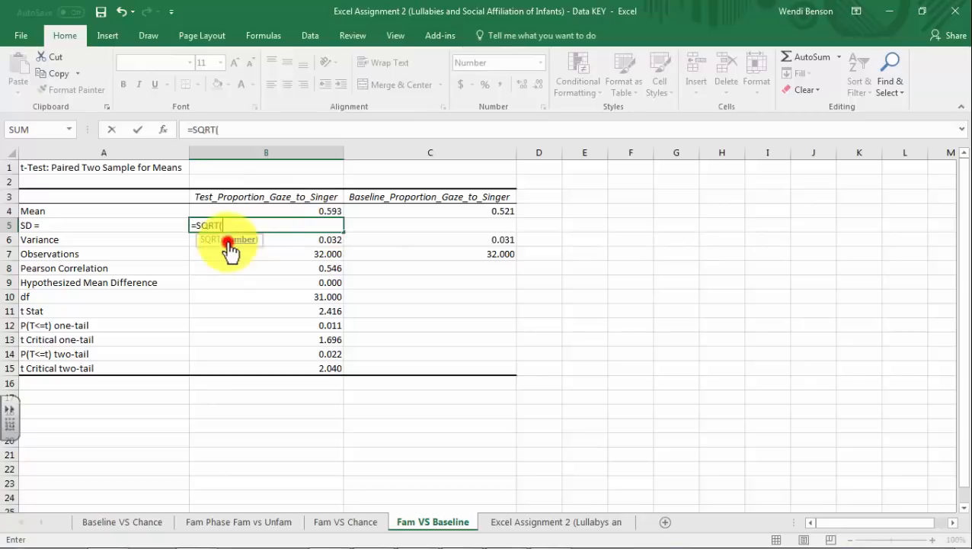
click(302, 238)
text())
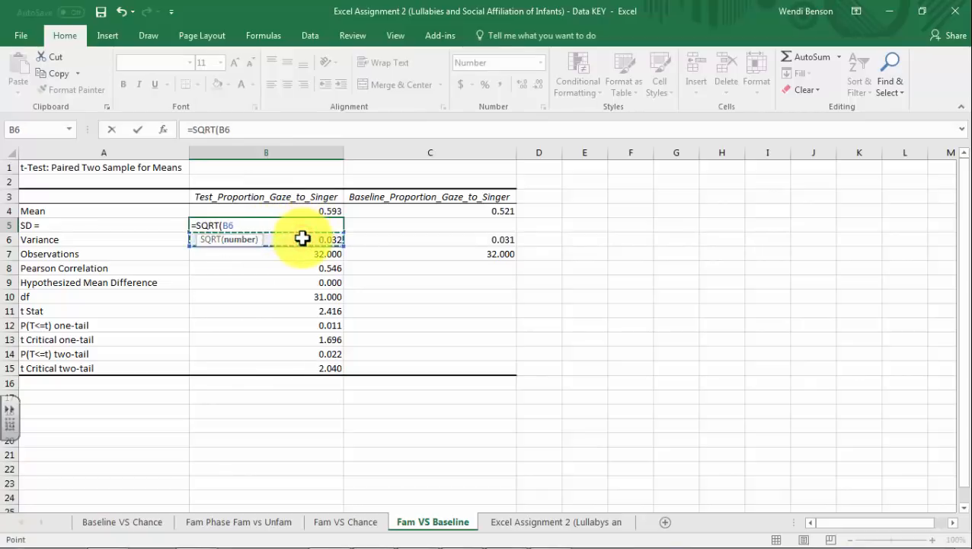
key(Return)
- Fill the standard deviation formula right from B5 into the Baseline_Proportion_Gaze_to_Singer column and clear the selection
click(307, 223)
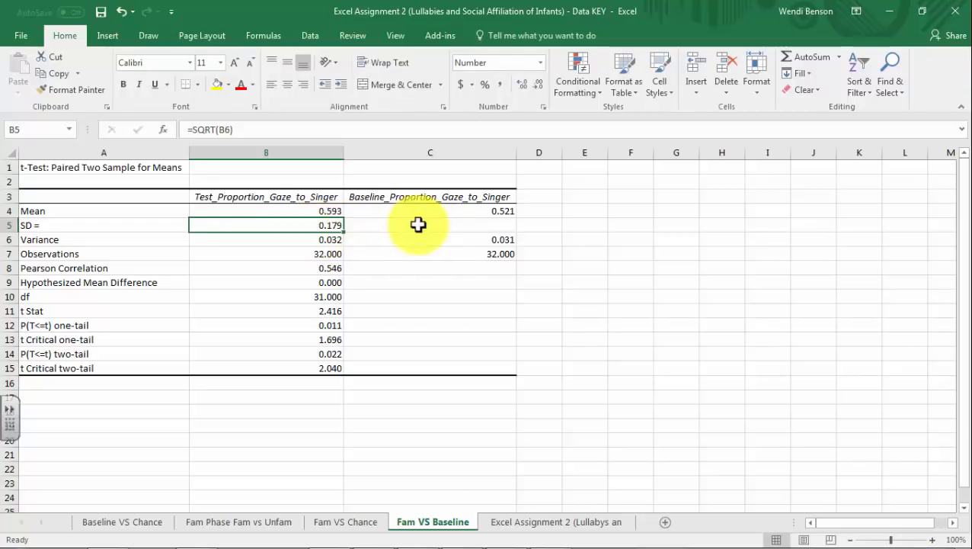
drag(342, 231, 399, 174)
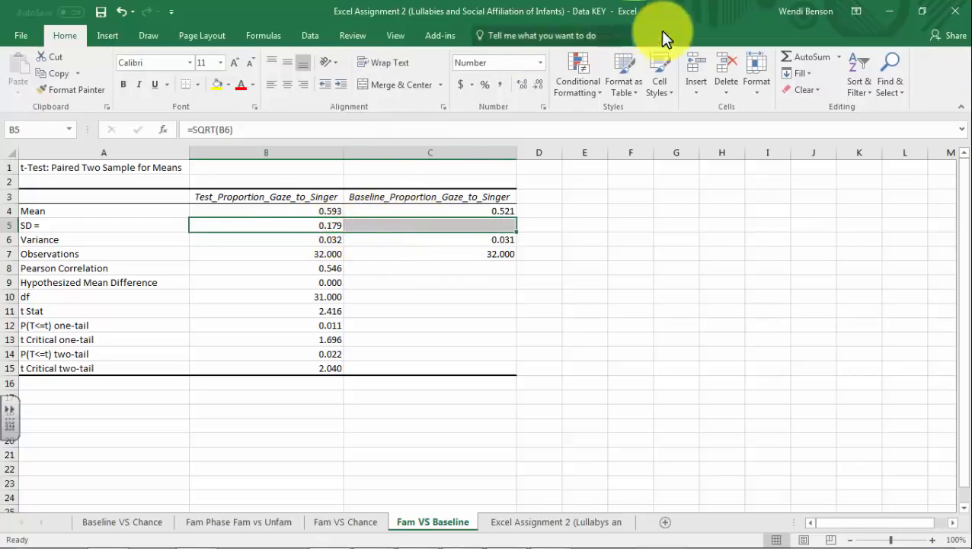
click(806, 76)
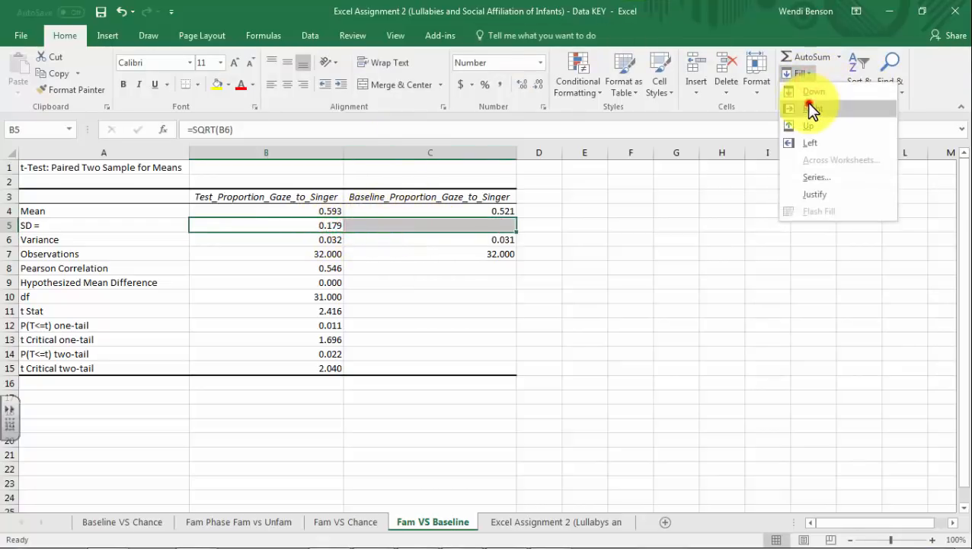
click(808, 104)
click(698, 382)
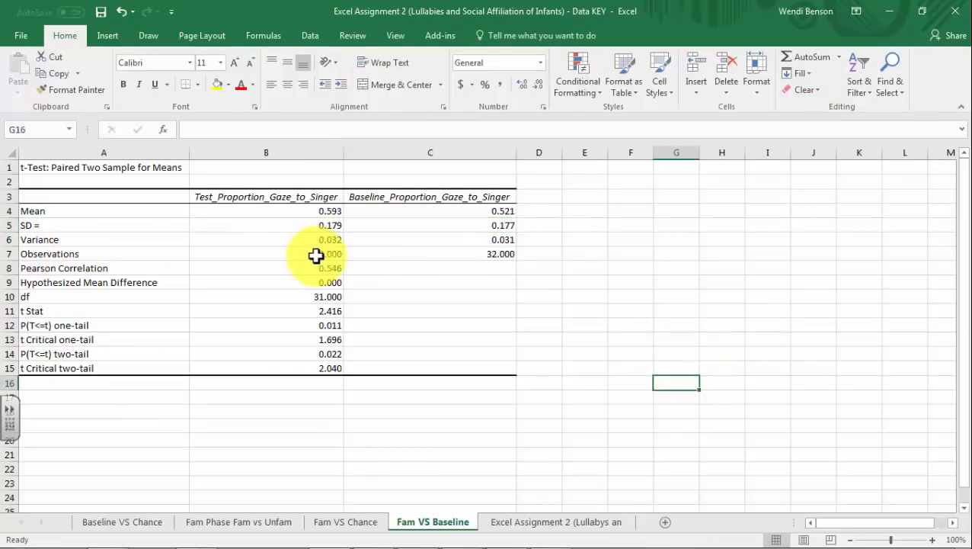
- Check the df and t Stat values in the paired t-test output
click(310, 298)
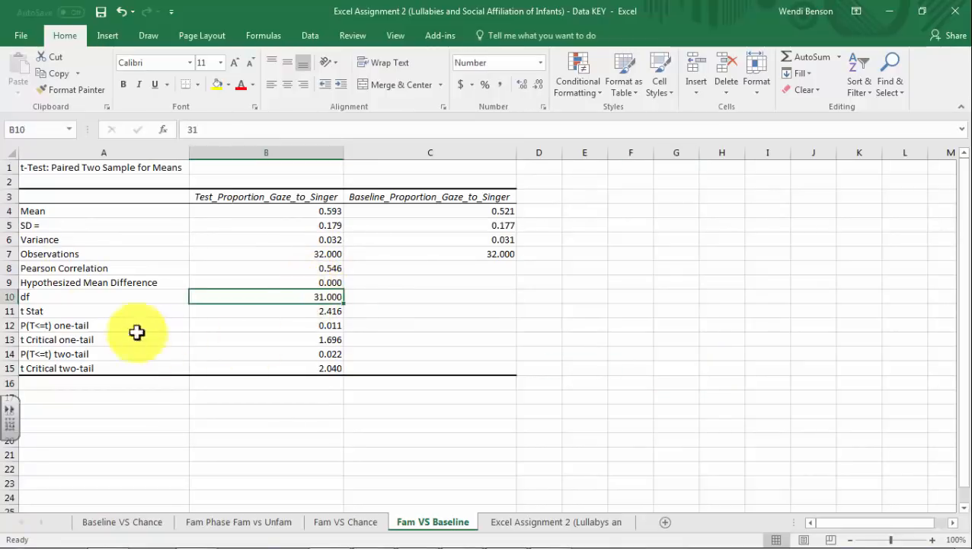
click(280, 314)
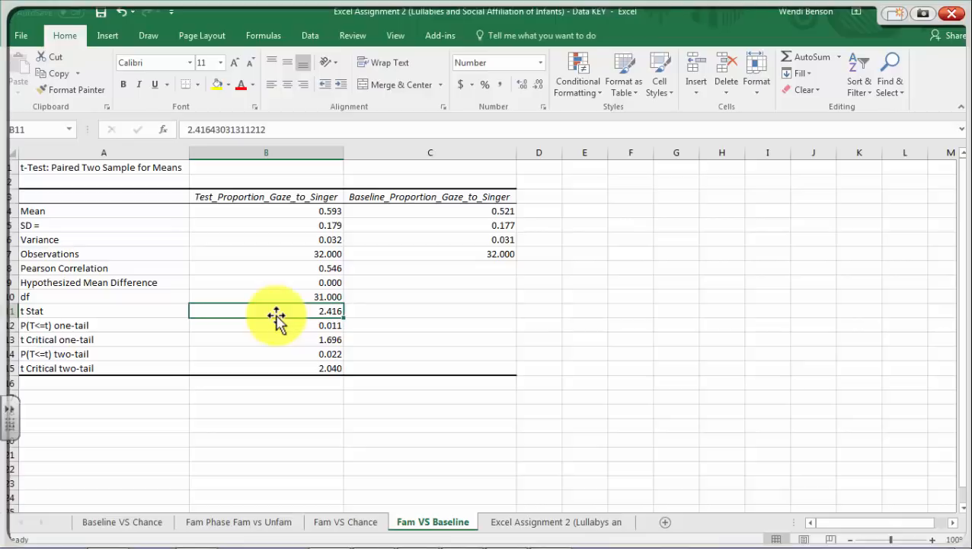
- Handwrite "t = actual difference in means" beside the output table and underline the words as a fraction's numerator
drag(539, 203, 539, 229)
drag(597, 200, 657, 209)
mouse_move(680, 194)
mouse_down()
mouse_move(673, 200)
mouse_move(693, 205)
mouse_up()
drag(689, 198, 704, 205)
drag(701, 200, 758, 207)
drag(763, 201, 772, 206)
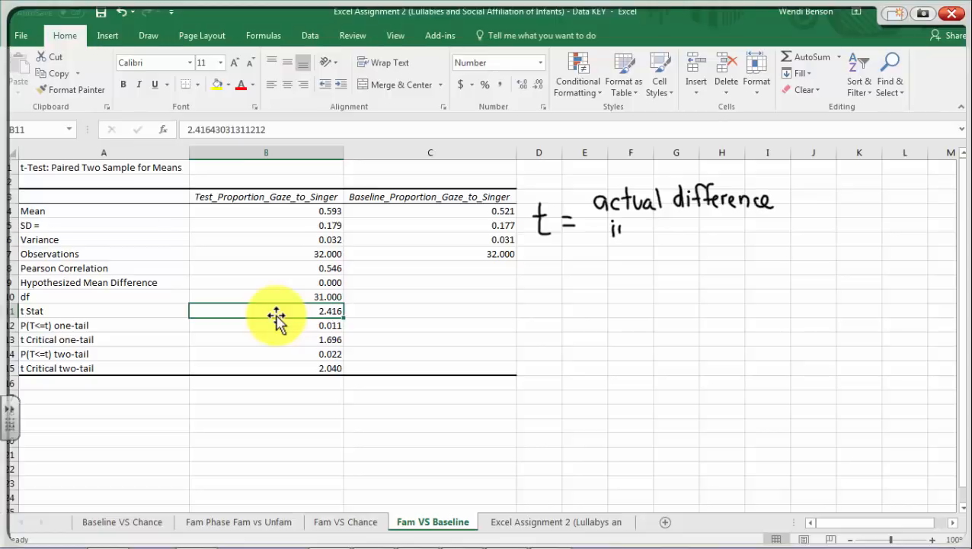
drag(620, 227, 668, 232)
drag(671, 227, 678, 230)
mouse_move(690, 221)
mouse_down()
mouse_move(683, 228)
mouse_move(691, 232)
mouse_up()
drag(695, 220, 704, 231)
drag(707, 221, 715, 218)
drag(579, 246, 753, 244)
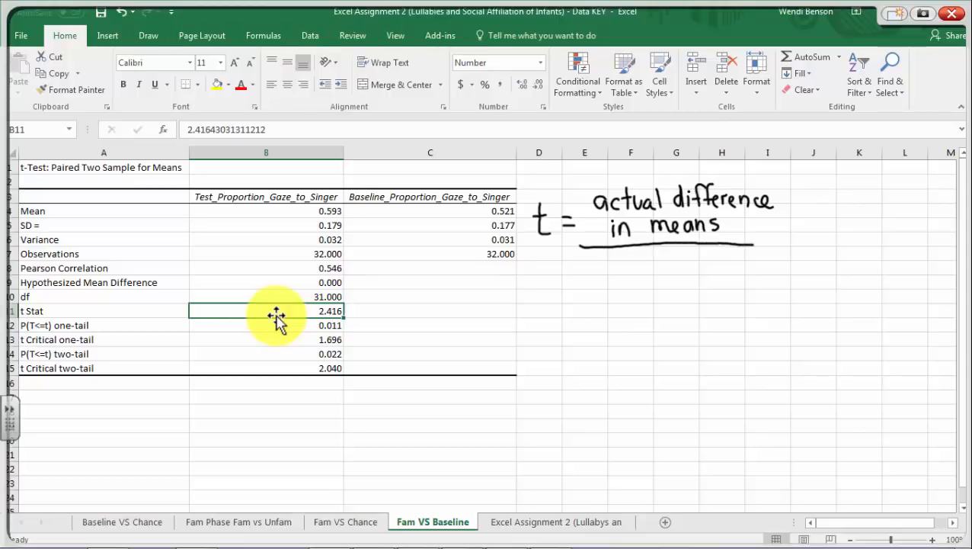
- Handwrite the denominator "diff. in means expected due to random chance" beneath the fraction line
drag(570, 271, 568, 284)
mouse_move(568, 262)
mouse_down()
mouse_move(569, 284)
mouse_move(583, 282)
mouse_up()
drag(577, 276, 594, 281)
drag(590, 273, 601, 272)
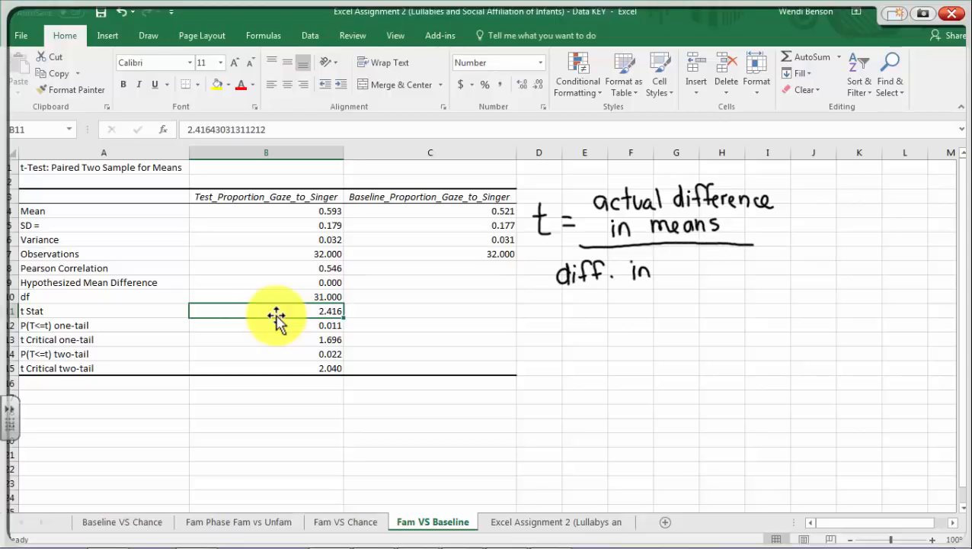
mouse_move(676, 263)
mouse_down()
mouse_move(709, 272)
mouse_move(727, 264)
mouse_up()
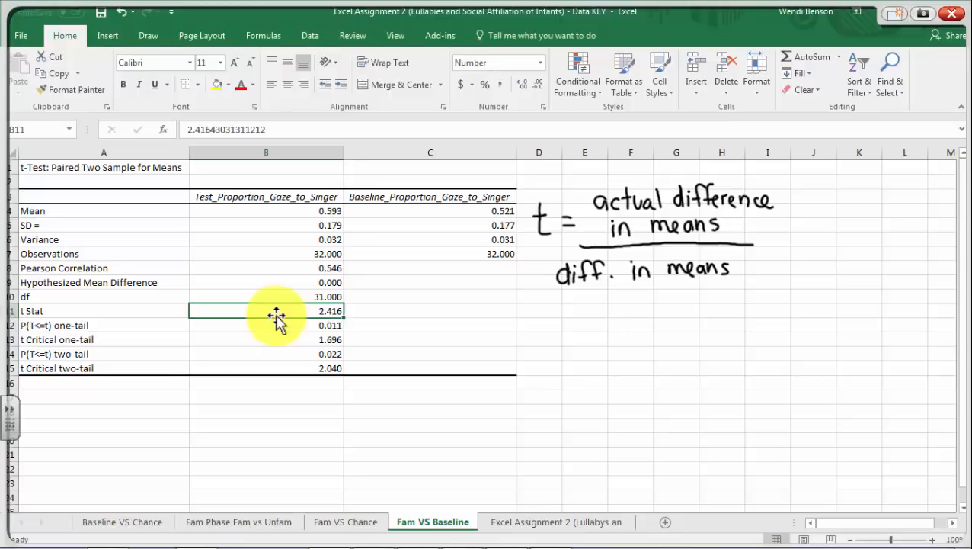
drag(557, 301, 576, 308)
mouse_move(576, 294)
mouse_down()
mouse_move(567, 308)
mouse_move(581, 312)
mouse_up()
drag(588, 301, 604, 304)
mouse_move(614, 285)
mouse_down()
mouse_move(614, 302)
mouse_move(627, 303)
mouse_up()
mouse_move(640, 296)
mouse_down()
mouse_move(633, 303)
mouse_move(642, 284)
mouse_move(677, 285)
mouse_move(702, 303)
mouse_up()
mouse_move(720, 283)
mouse_down()
mouse_move(721, 302)
mouse_move(727, 291)
mouse_up()
drag(737, 292, 733, 304)
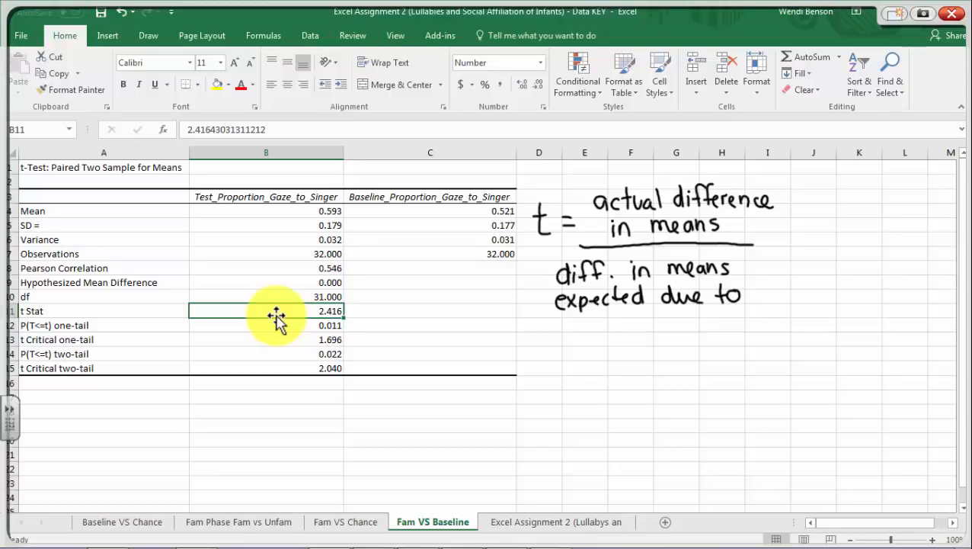
mouse_move(583, 324)
mouse_down()
mouse_move(586, 337)
mouse_move(610, 334)
mouse_up()
mouse_move(613, 328)
mouse_down()
mouse_move(646, 320)
mouse_move(655, 330)
mouse_move(727, 329)
mouse_up()
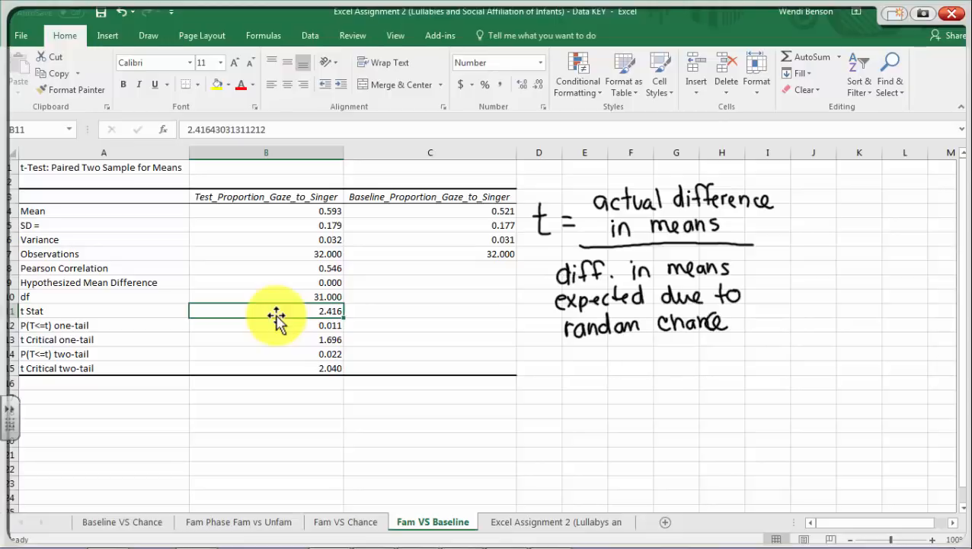
- Handwrite the example ratio 10/2 = 5 below the t formula and link the result to the fraction
drag(564, 413, 565, 432)
drag(576, 408, 580, 462)
mouse_move(614, 416)
mouse_down()
mouse_move(623, 406)
mouse_move(602, 405)
mouse_move(600, 453)
mouse_up()
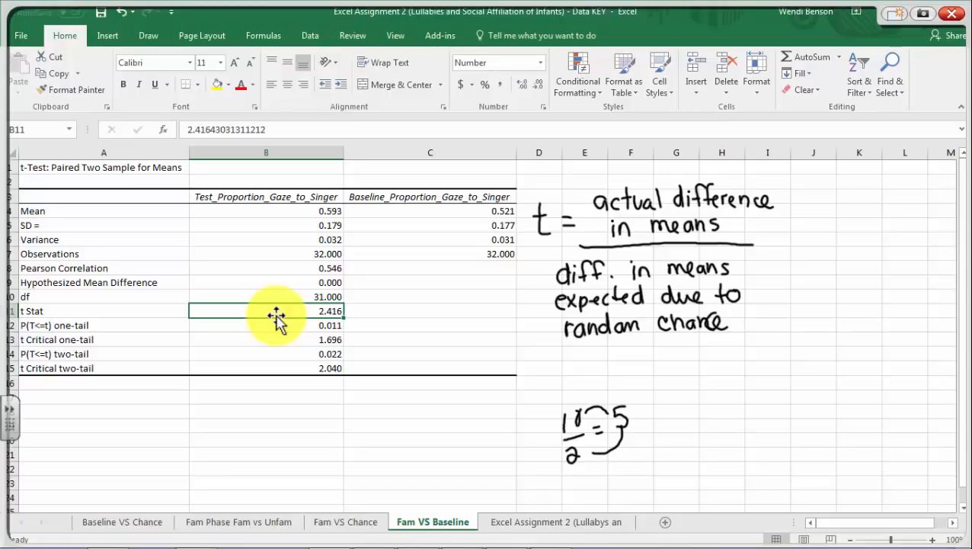
- Circle the t Stat value and the two means, and connect the means with a curve
mouse_move(336, 298)
mouse_down()
mouse_move(308, 319)
mouse_move(350, 318)
mouse_up()
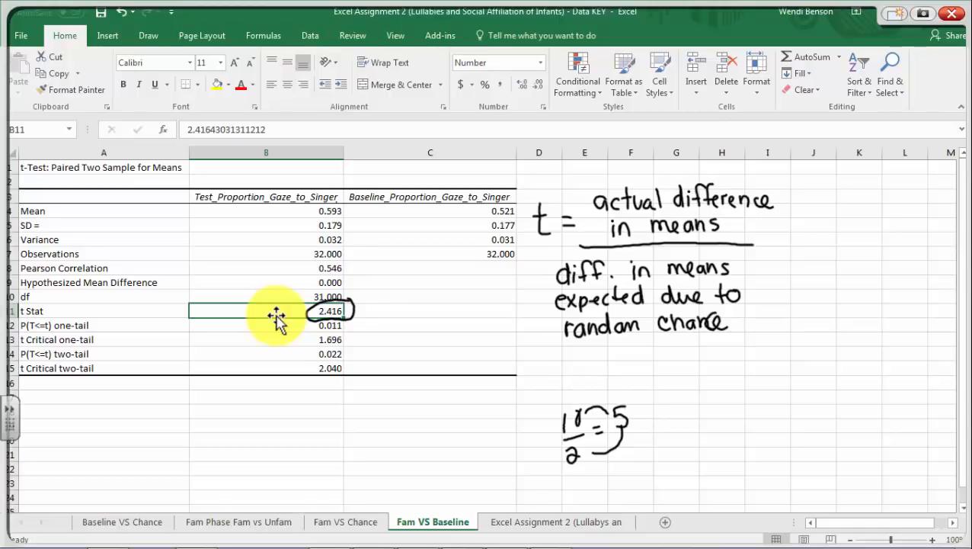
mouse_move(338, 199)
mouse_down()
mouse_move(314, 215)
mouse_move(503, 221)
mouse_move(486, 201)
mouse_move(347, 202)
mouse_up()
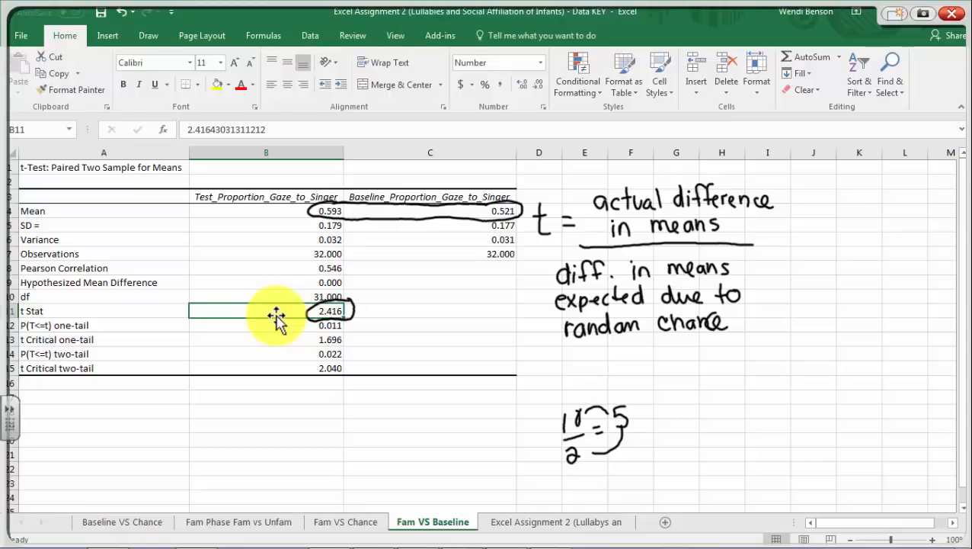
mouse_move(340, 214)
mouse_down()
mouse_move(371, 231)
mouse_move(442, 234)
mouse_move(480, 216)
mouse_up()
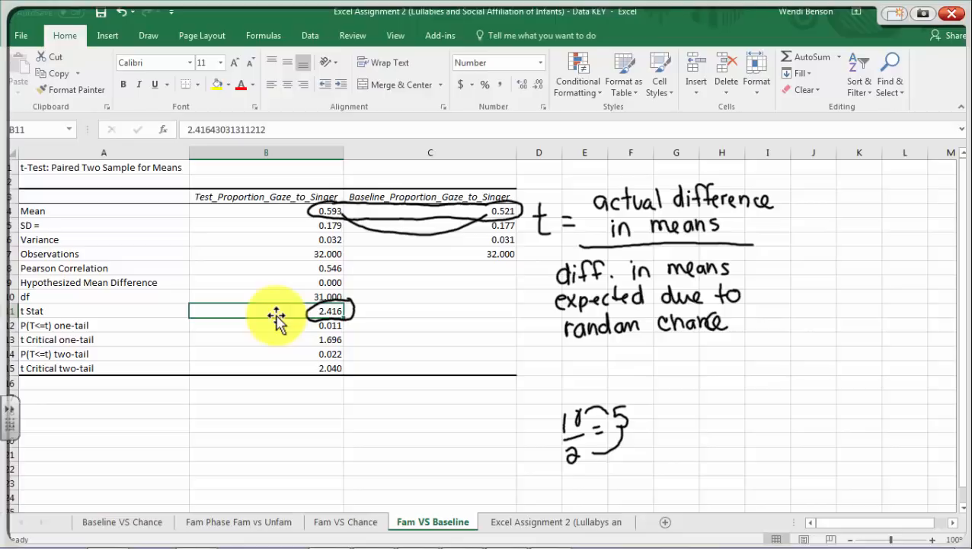
- Annotate the two-tail p-value with "< α = .05" and "Reject H0", and close the ink annotation layer
mouse_move(320, 342)
mouse_down()
mouse_move(432, 355)
mouse_move(476, 341)
mouse_up()
drag(480, 332, 477, 353)
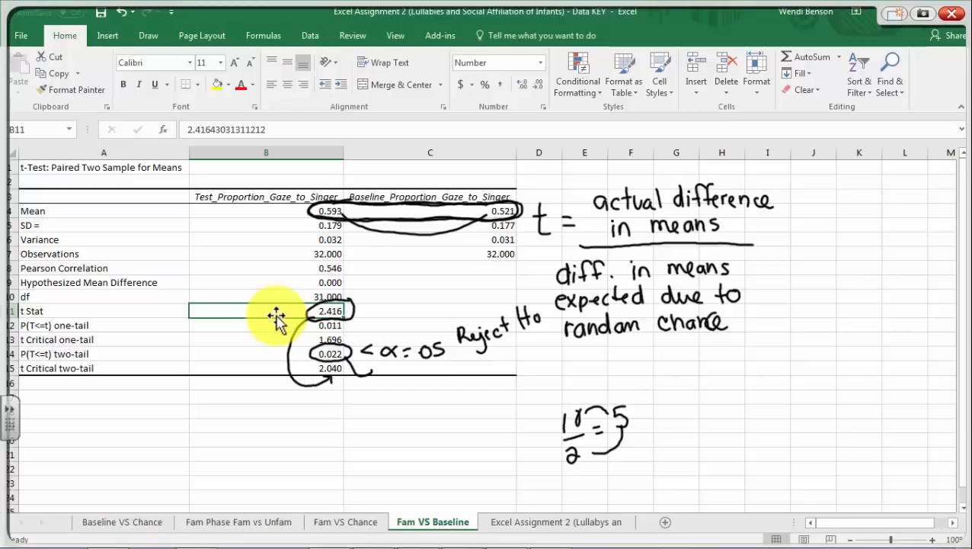
click(953, 12)
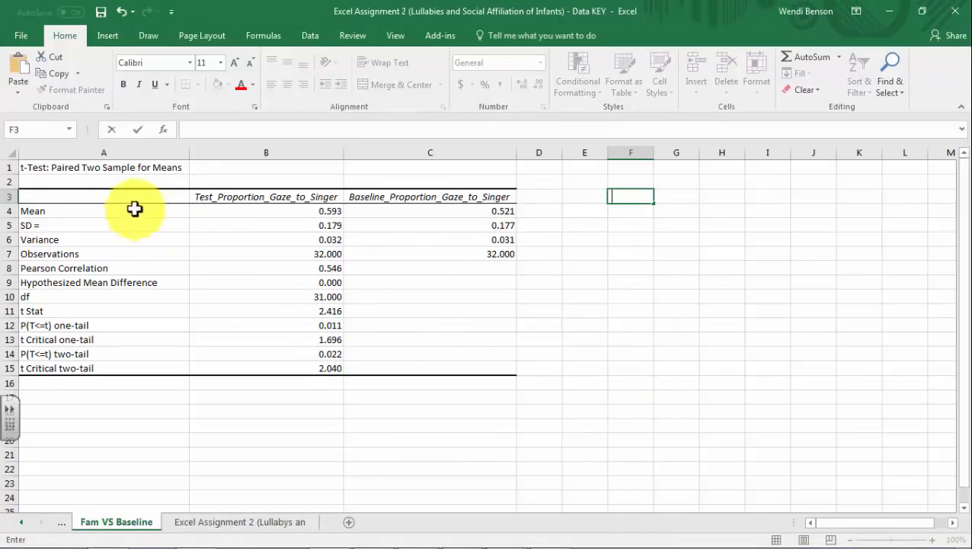
- Copy the whole paired t-test output, A1:C15, and paste it under question 4 in the Word assignment
click(47, 167)
drag(128, 188, 440, 371)
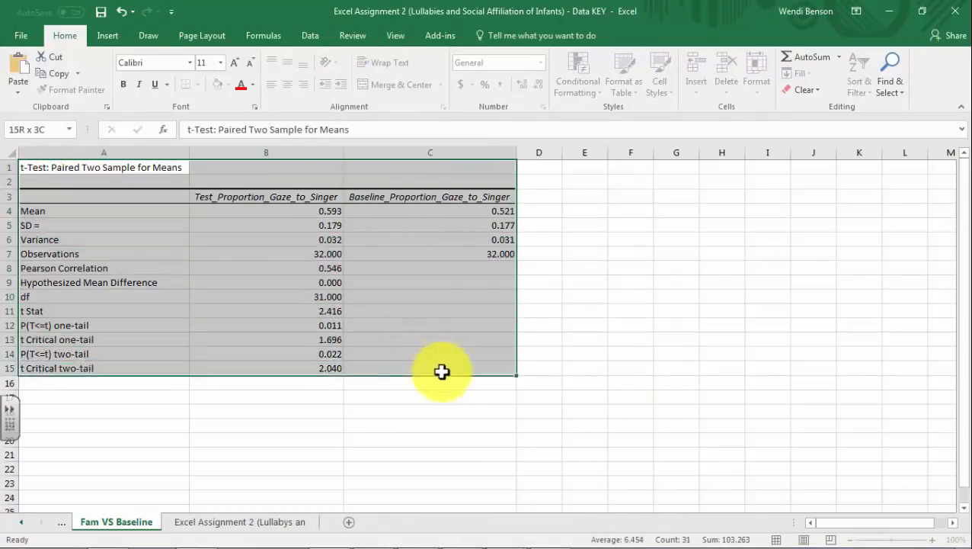
key(ctrl+c)
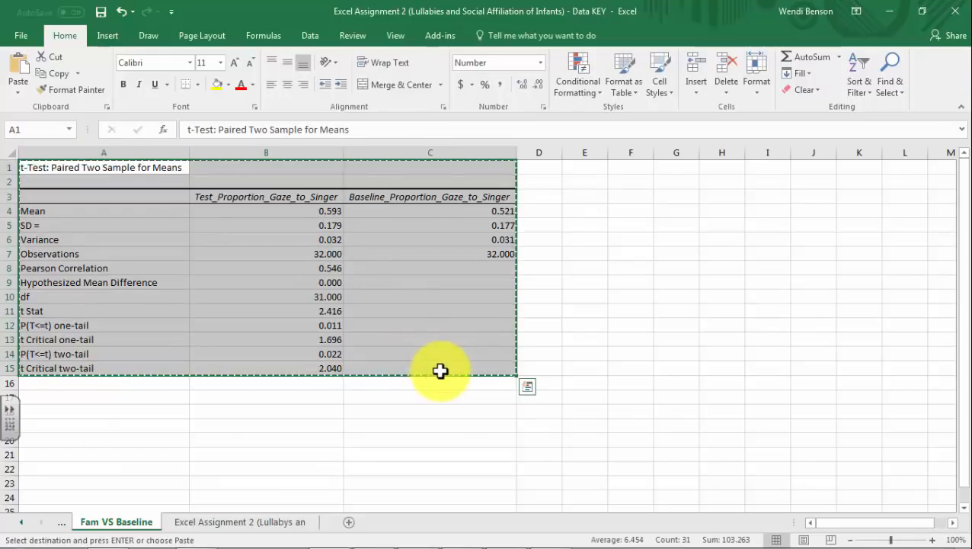
mouse_move(333, 526)
click(416, 533)
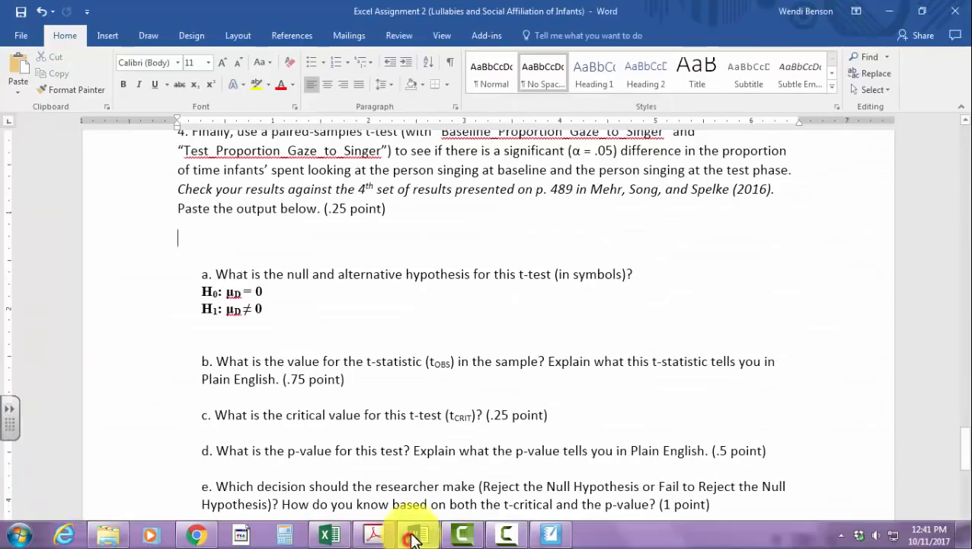
key(ctrl+v)
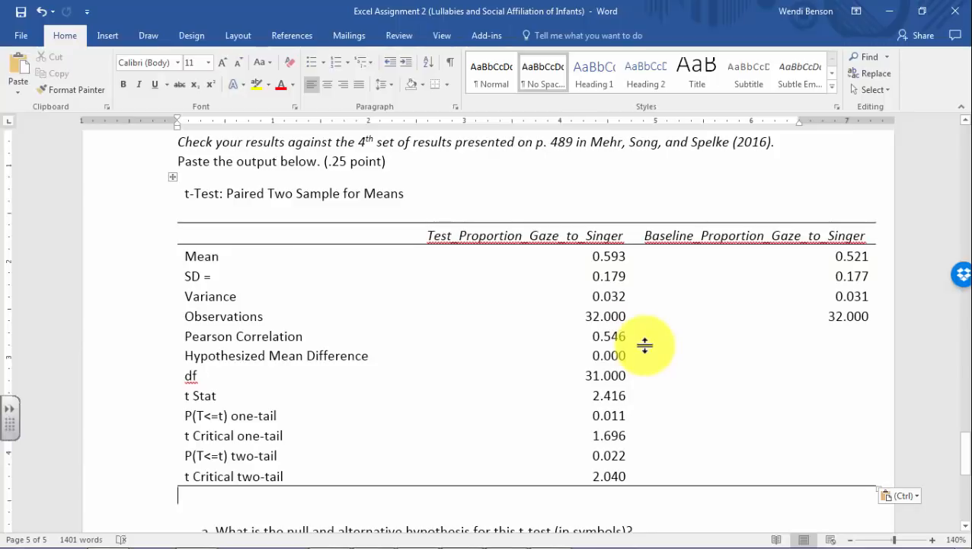
scroll(645, 351, down, 5)
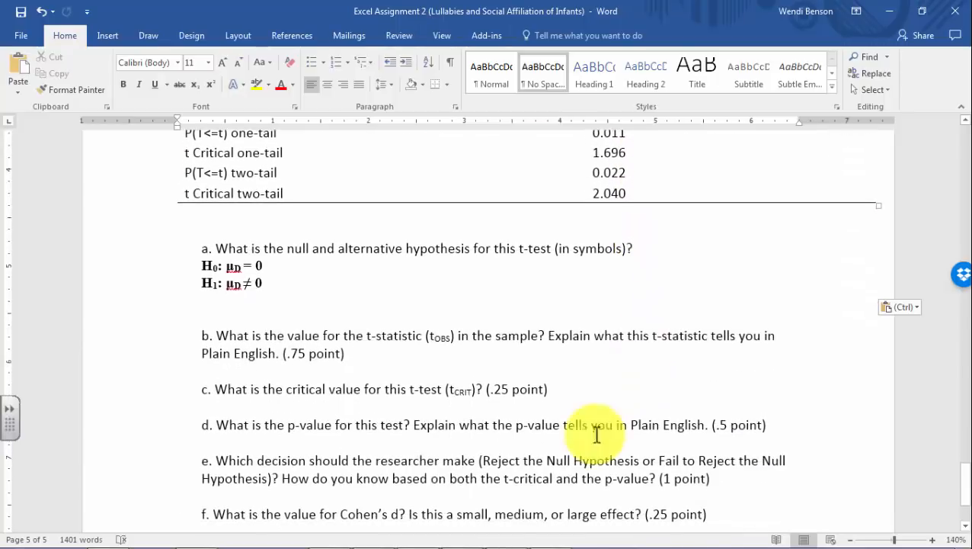
scroll(492, 390, down, 2)
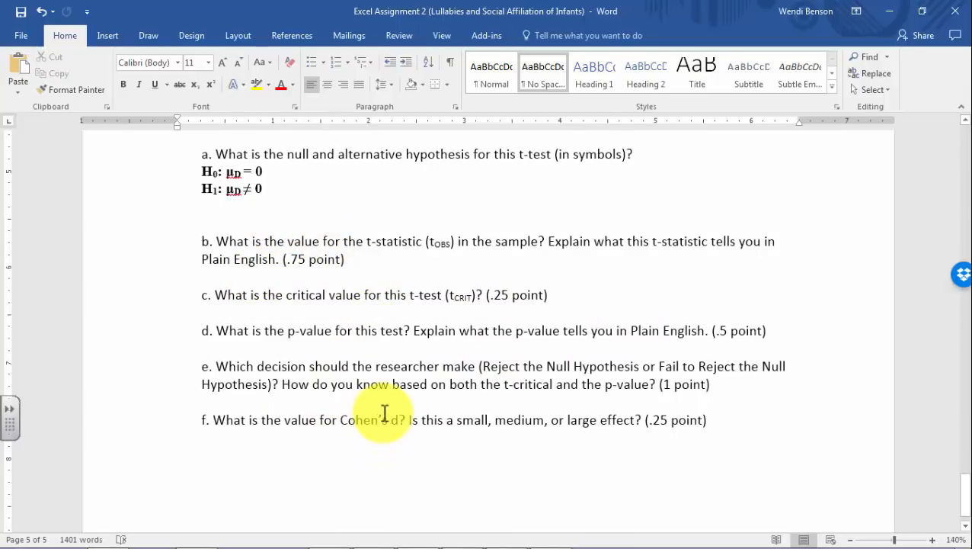
scroll(483, 271, up, 4)
- Return to the Excel workbook and arrange it side by side with page 489 of the article PDF
click(888, 10)
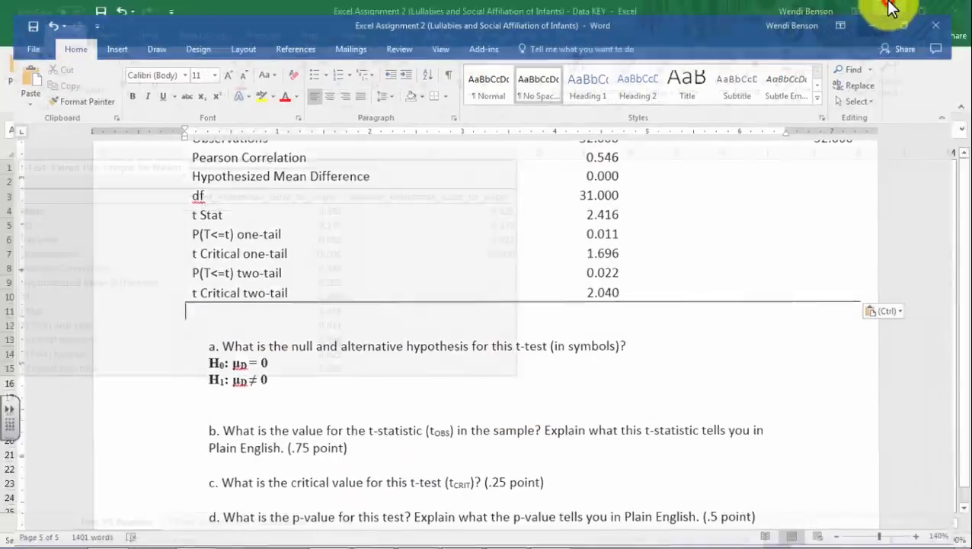
click(676, 425)
mouse_move(327, 530)
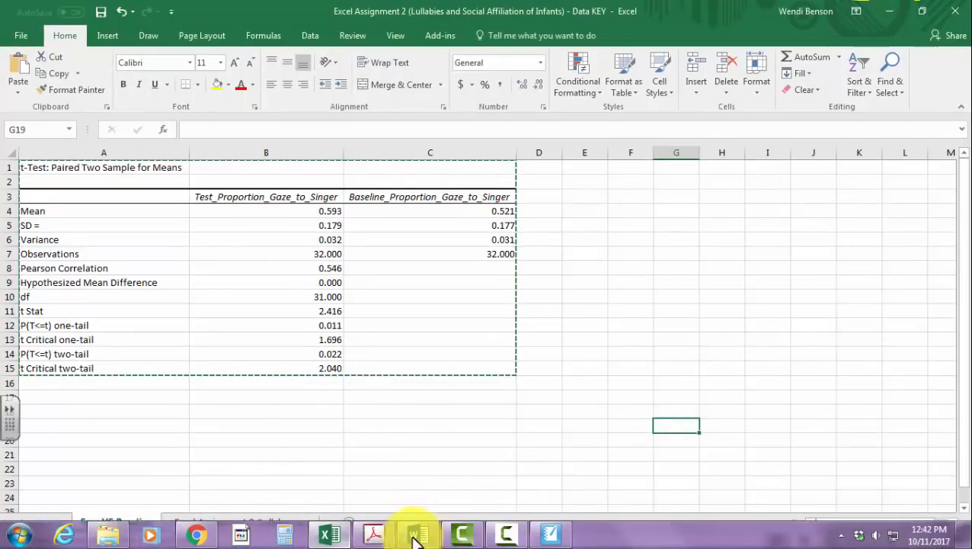
drag(591, 11, 3, 7)
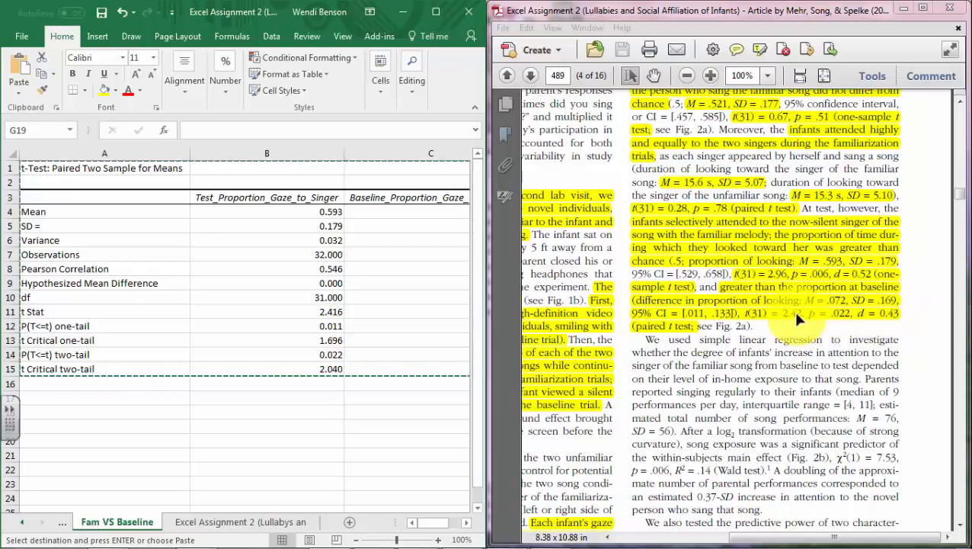
- Compare the t Stat and two-tail p-value with the article's paired t-test result for test versus baseline
click(338, 311)
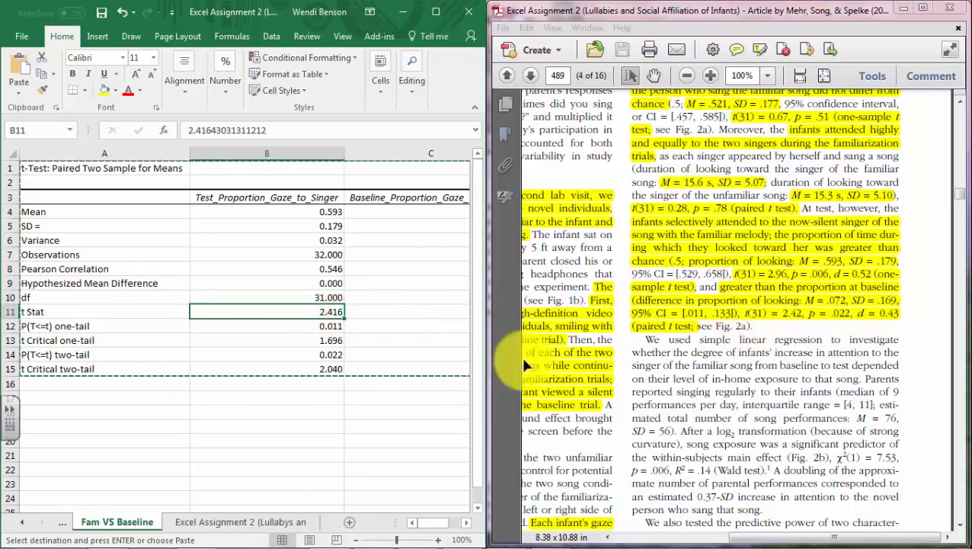
click(322, 355)
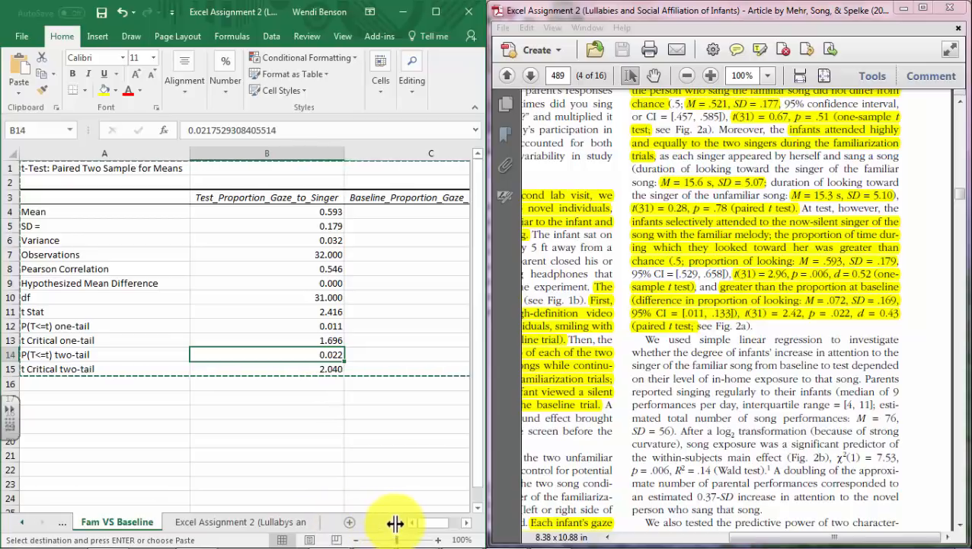
- Open the raw data sheet in the maximized workbook and examine the baseline, test and difference-in-proportion columns
click(254, 523)
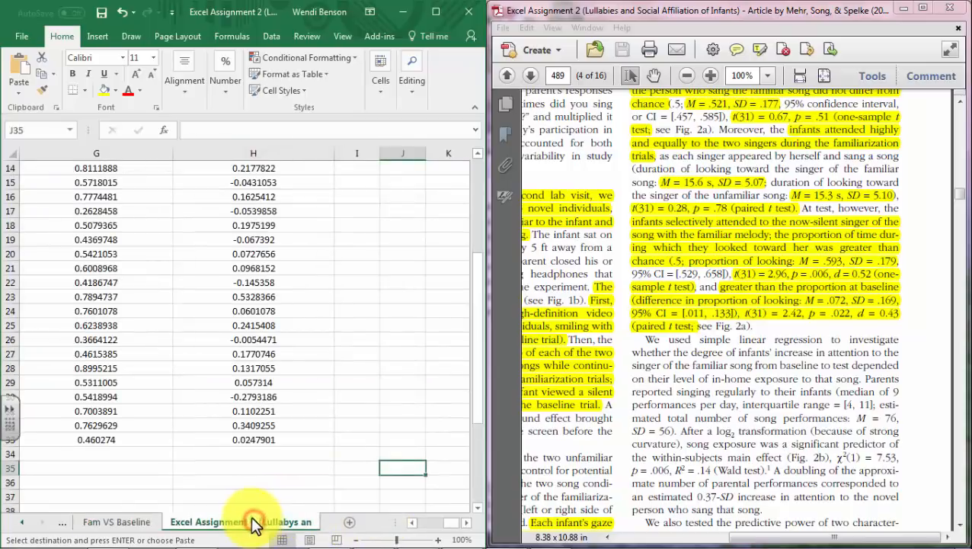
scroll(323, 442, up, 5)
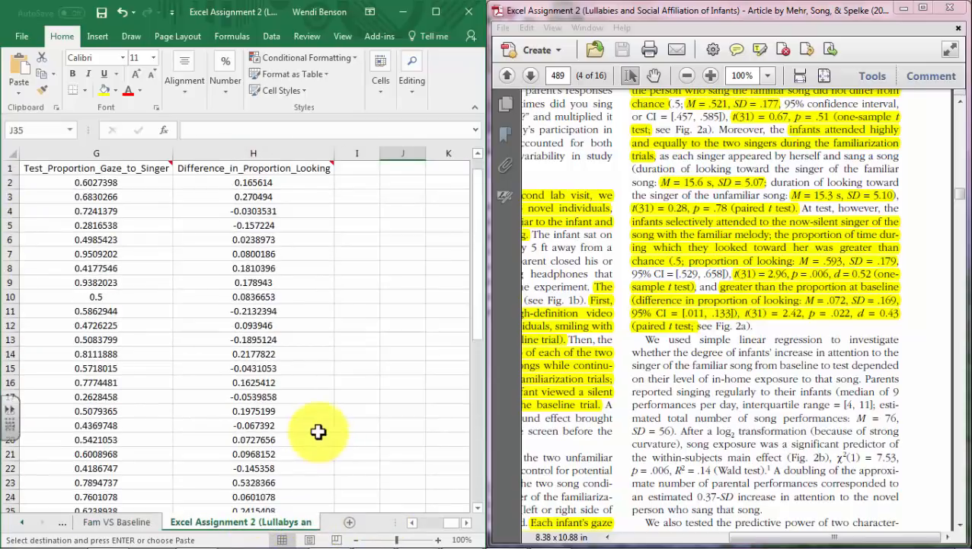
click(445, 13)
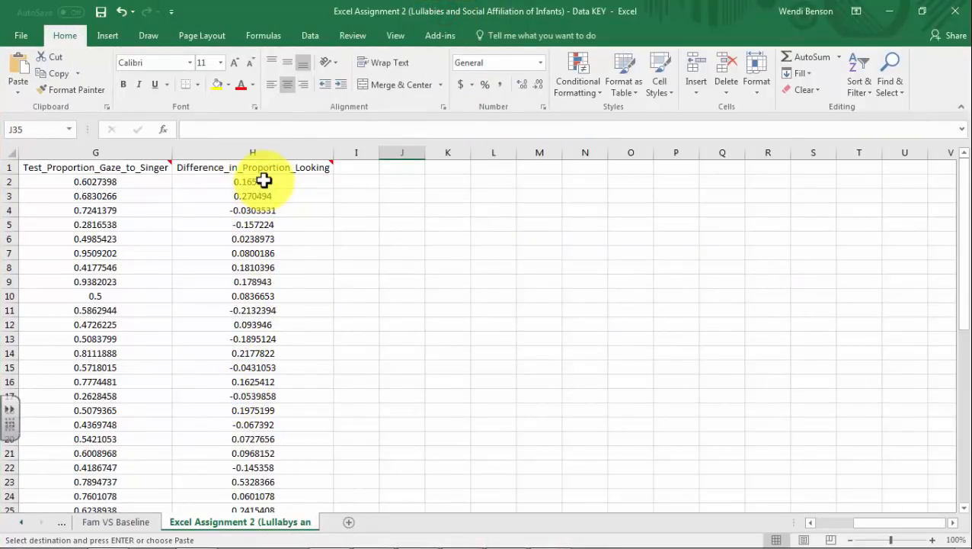
click(118, 183)
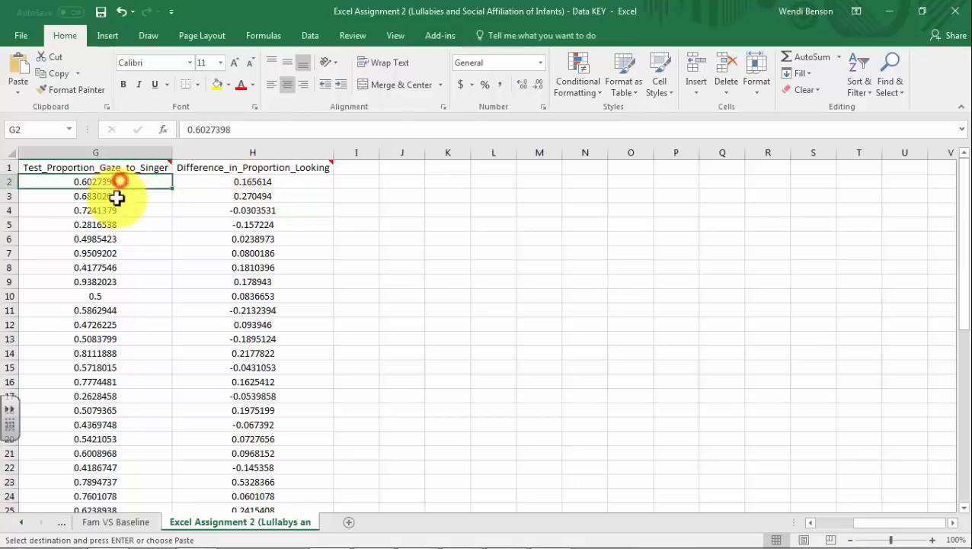
key(Escape)
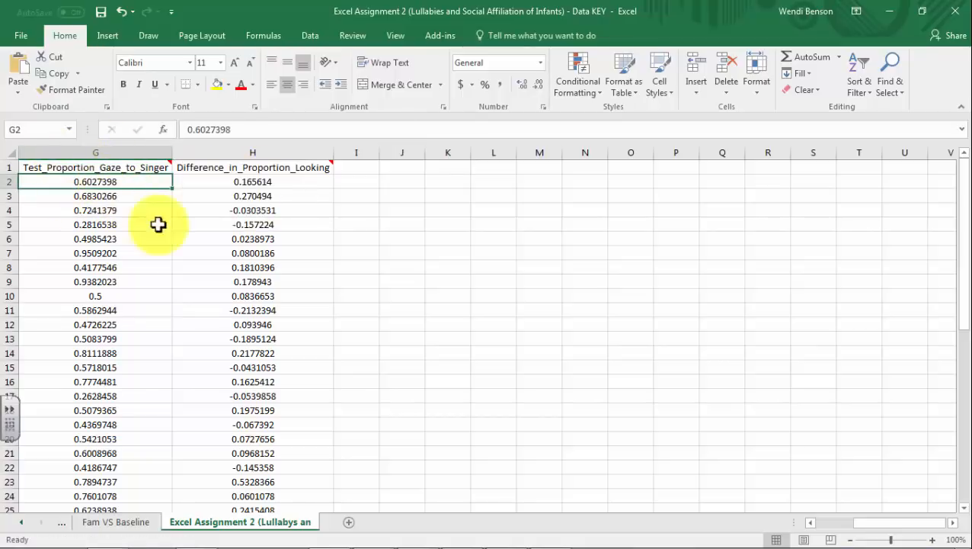
drag(880, 523, 768, 505)
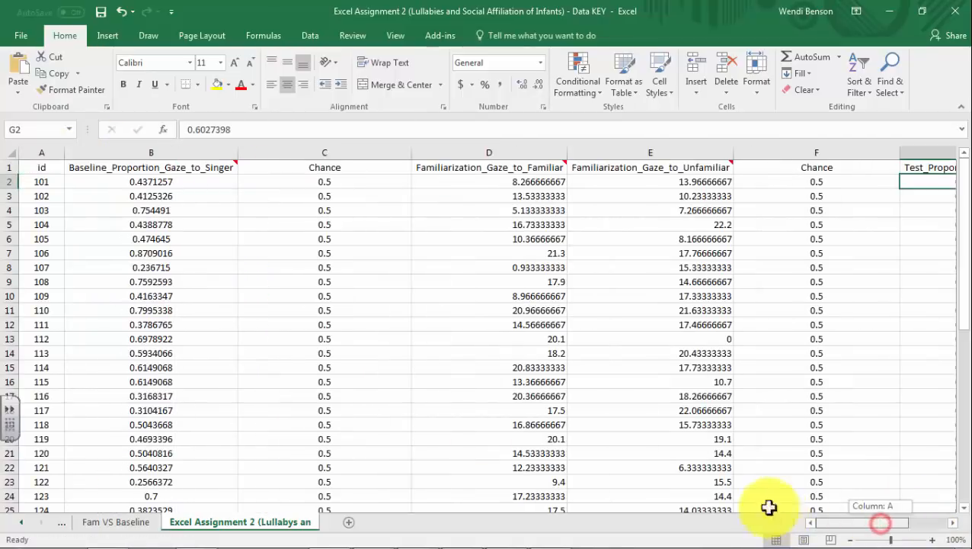
click(187, 188)
drag(894, 527, 935, 527)
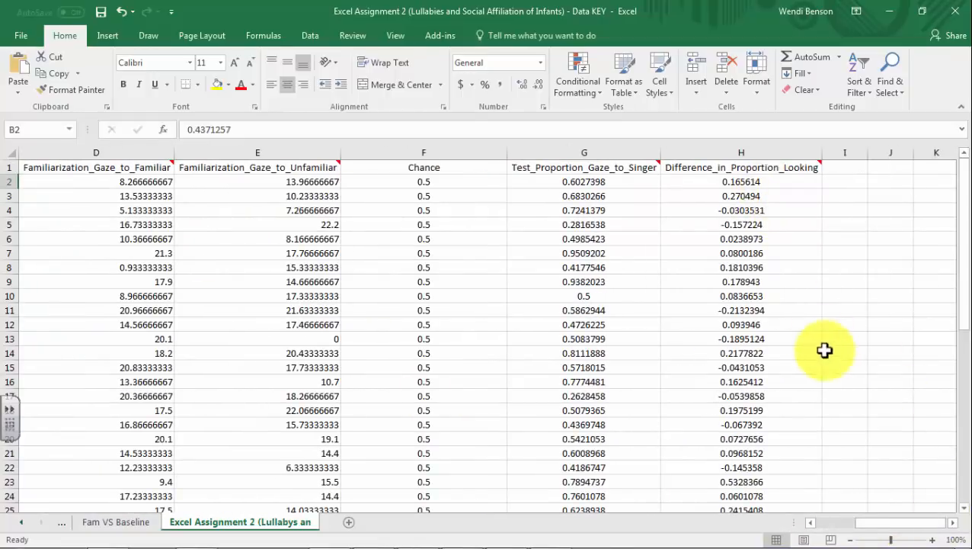
scroll(768, 315, down, 1)
scroll(729, 167, up, 1)
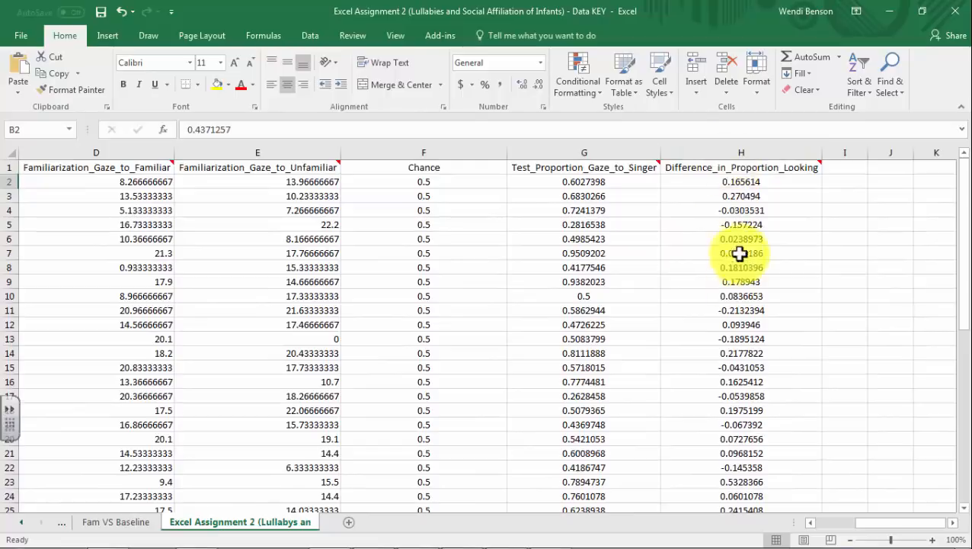
- Add the labels "Mean =" in I3 and "SD =" in I4 beside the Difference_in_Proportion_Looking column
click(837, 201)
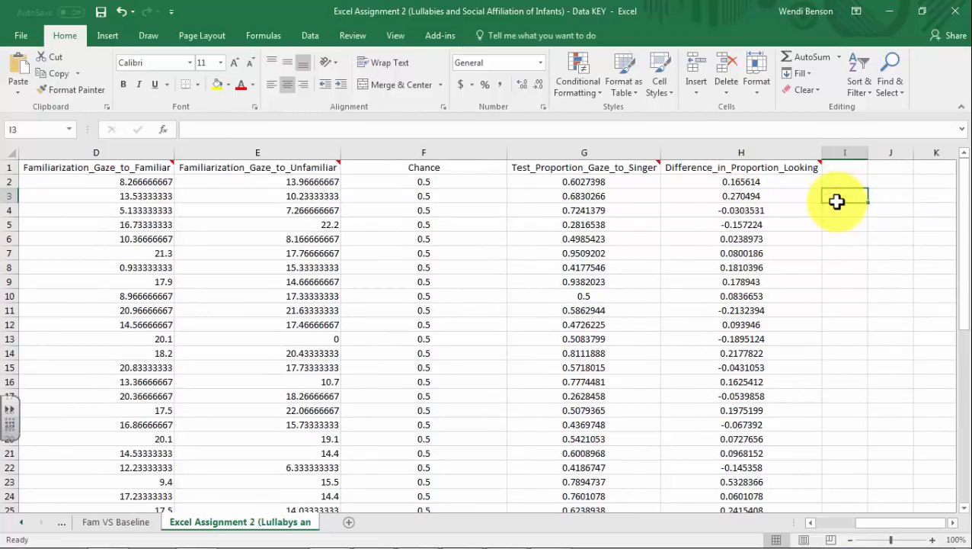
text(Mean =)
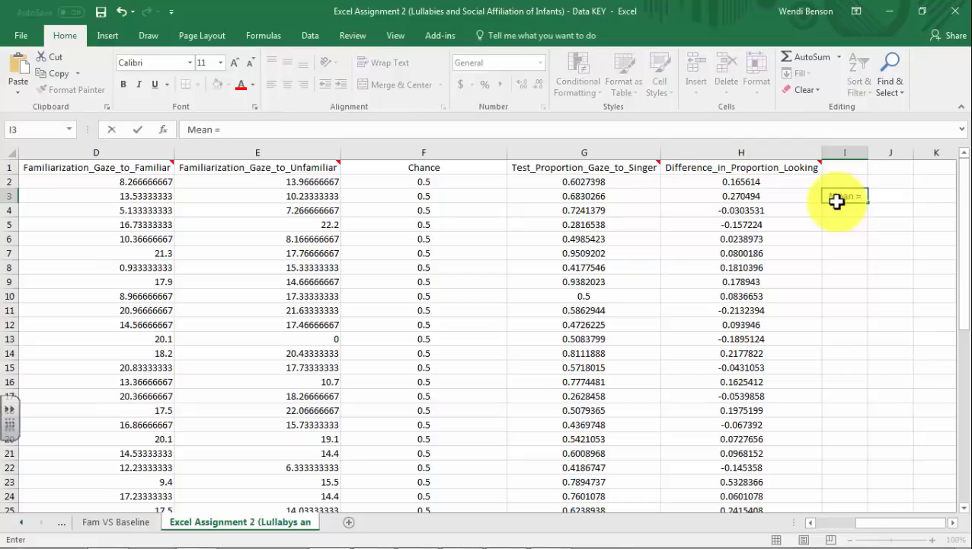
click(832, 210)
text(SD)
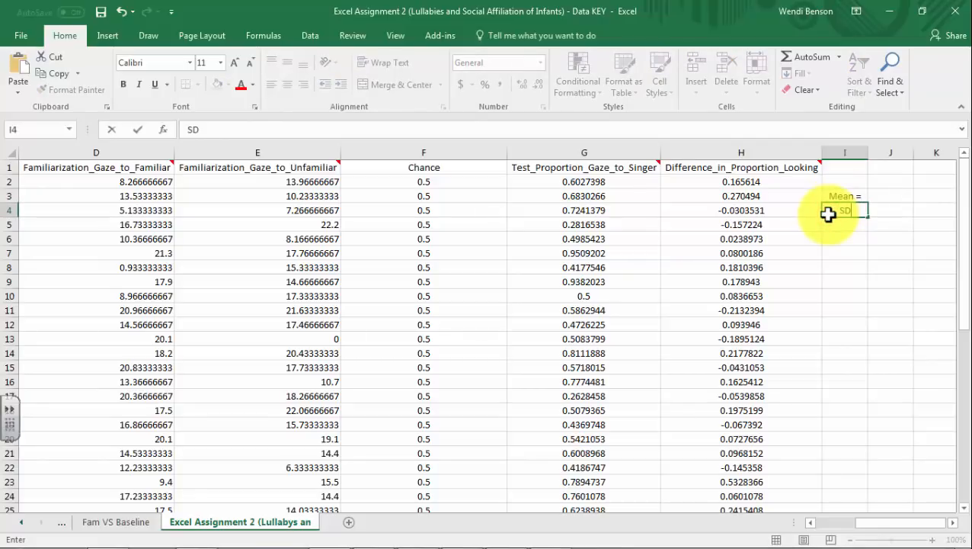
text( =)
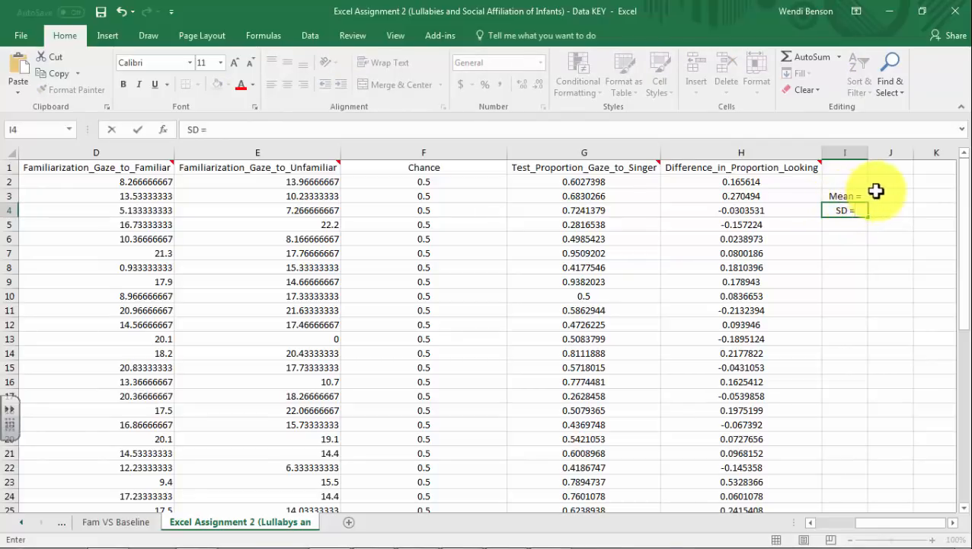
- Calculate the mean of the difference scores in J3 with AVERAGE over H2:H33
click(880, 196)
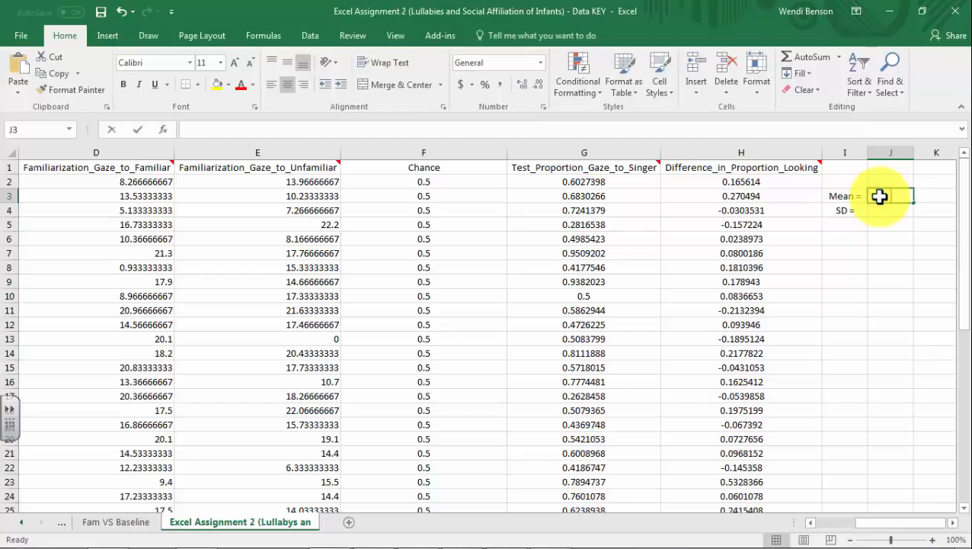
text(=av)
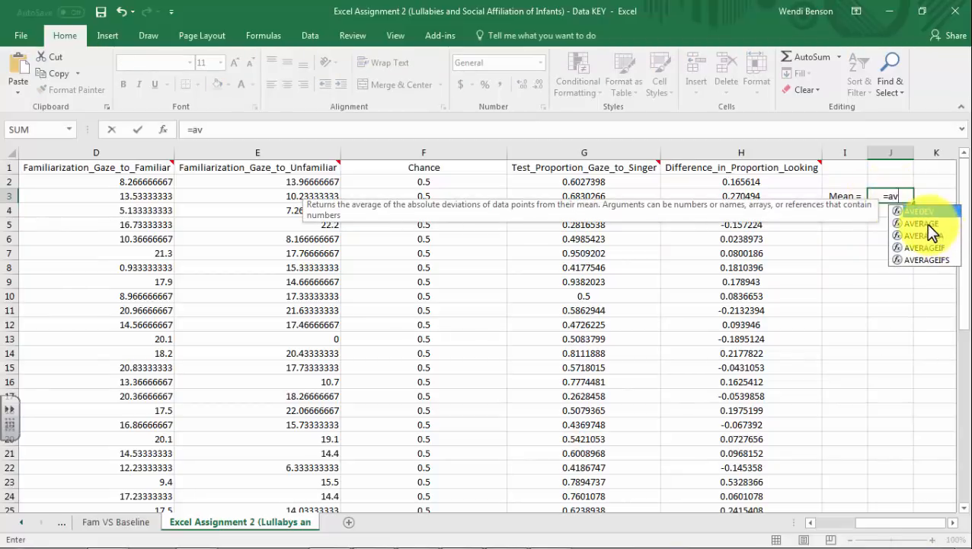
double_click(926, 224)
drag(738, 183, 734, 477)
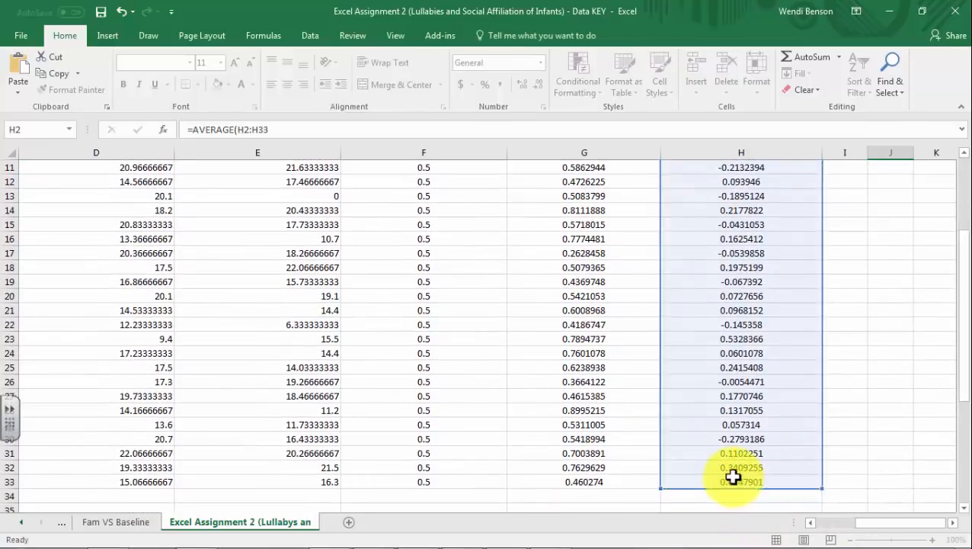
key(Return)
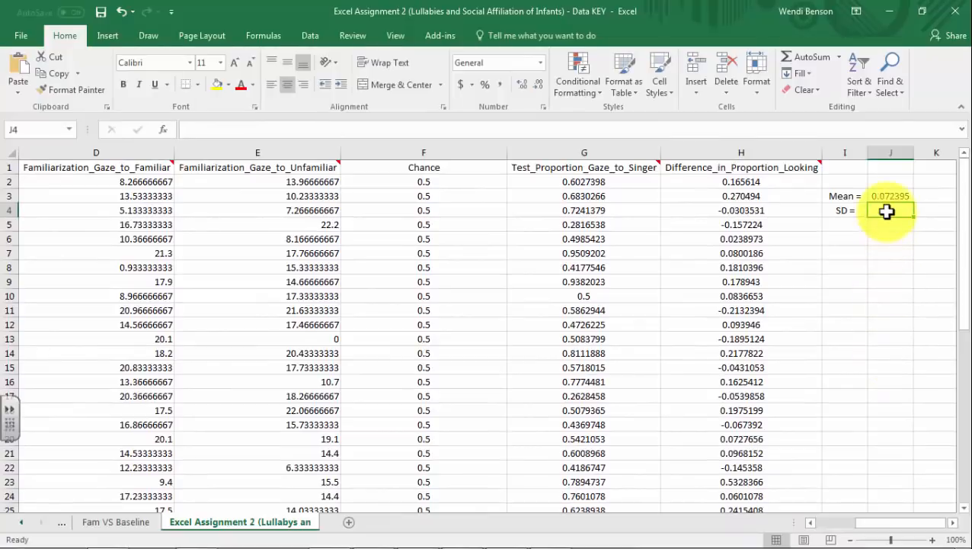
- Calculate the sample standard deviation of the difference scores in J4 with STDEV.S over H2:H33
text(=)
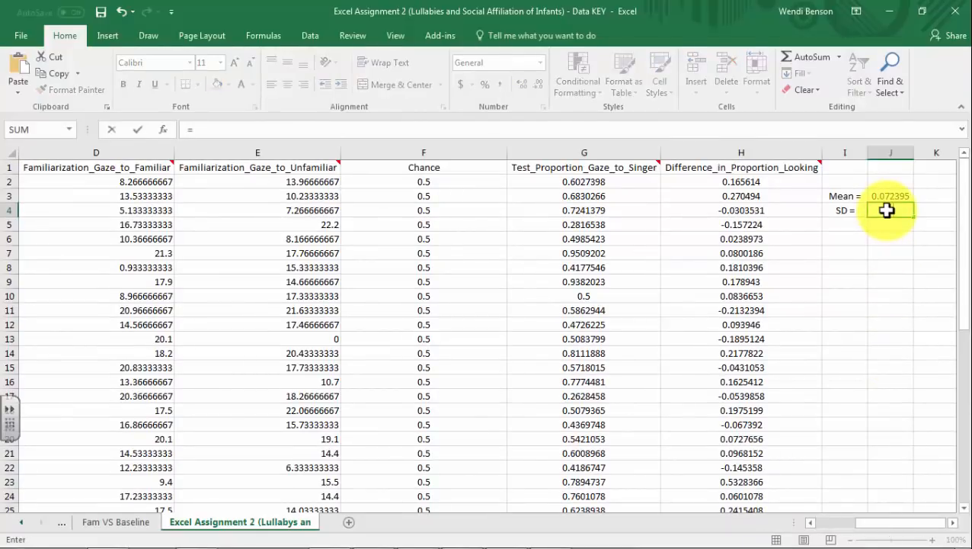
text(std)
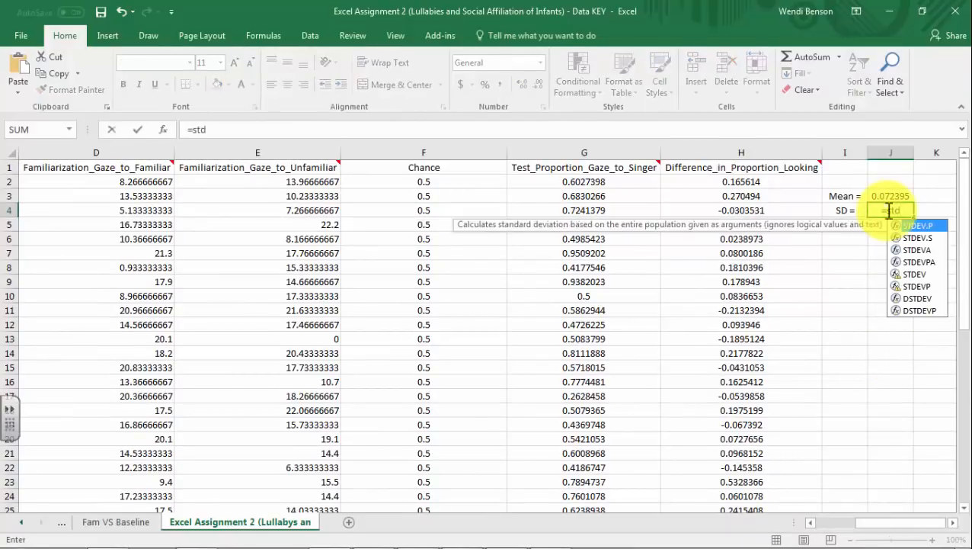
double_click(925, 236)
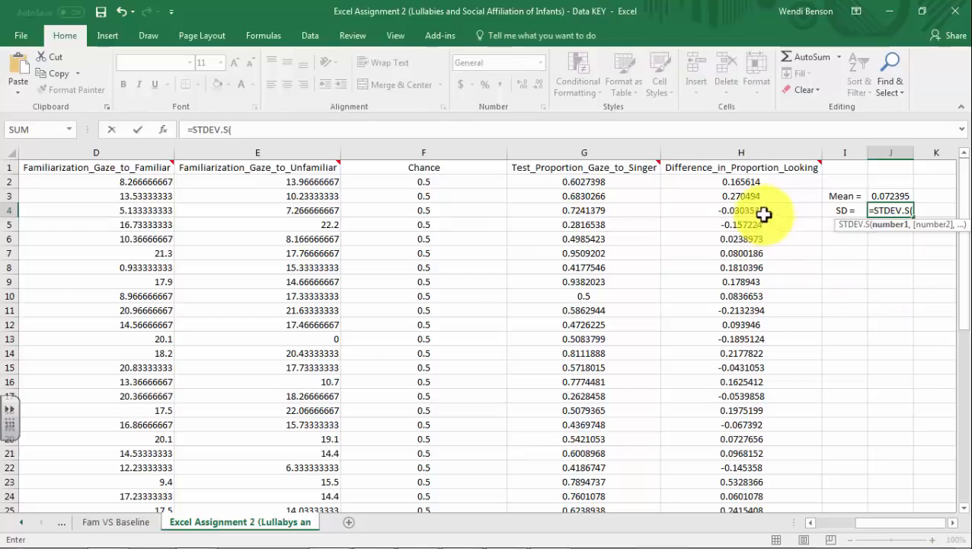
click(762, 185)
scroll(762, 293, down, 8)
scroll(755, 325, up, 2)
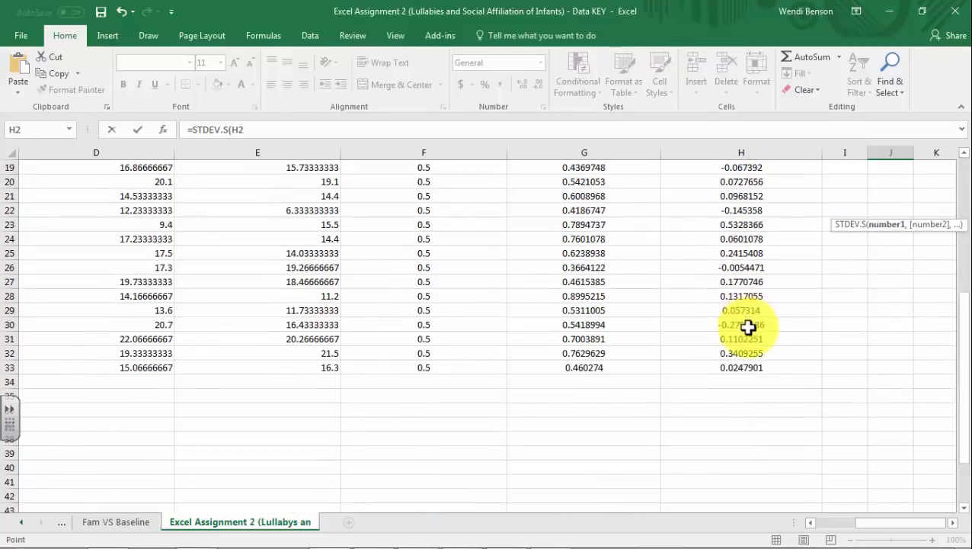
shift+click(731, 368)
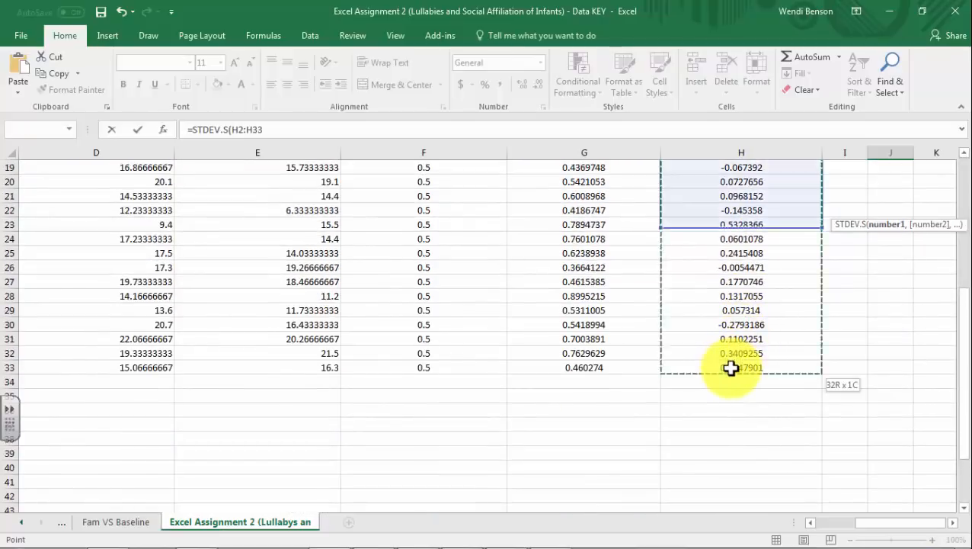
scroll(730, 368, up, 6)
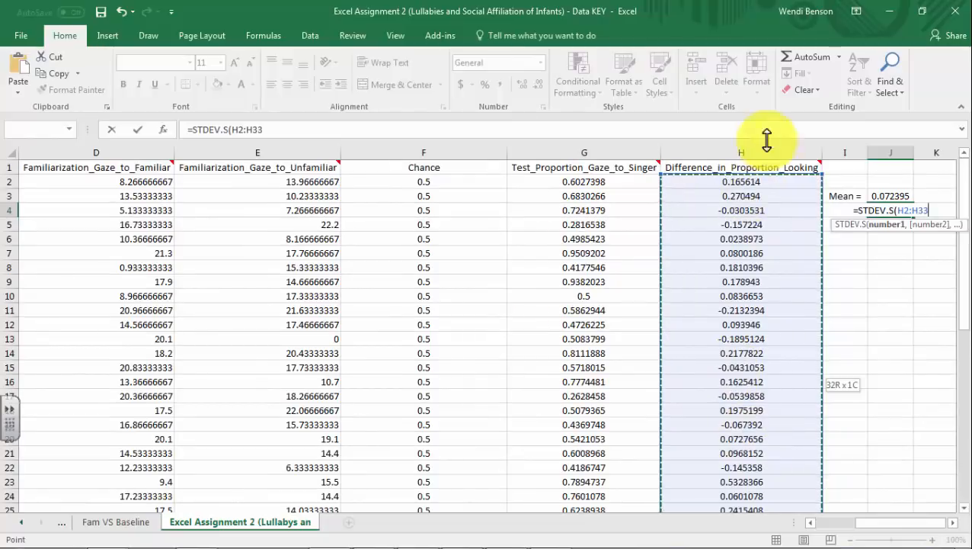
key(Return)
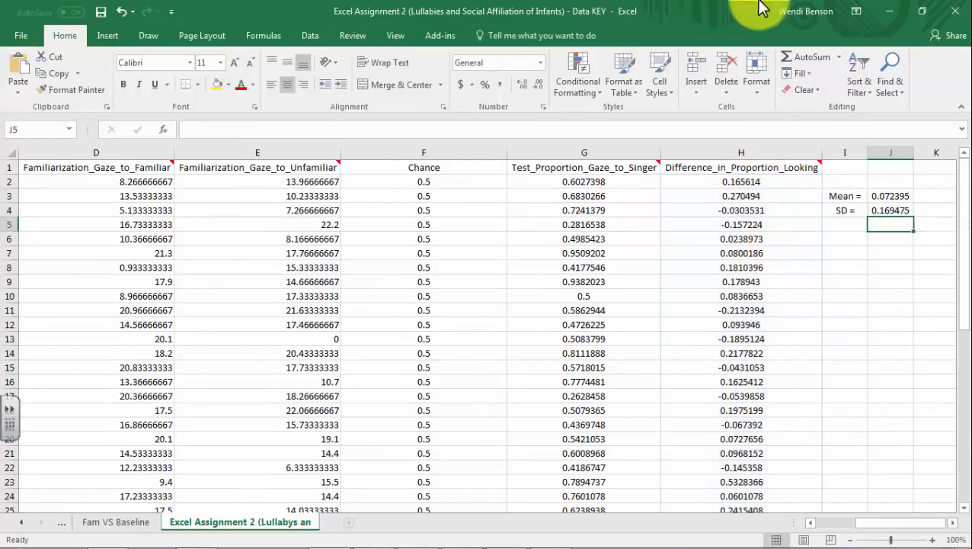
- Place the workbook beside the article PDF again and compare the difference mean and SD with the values reported on page 489
drag(701, 18, 1, 76)
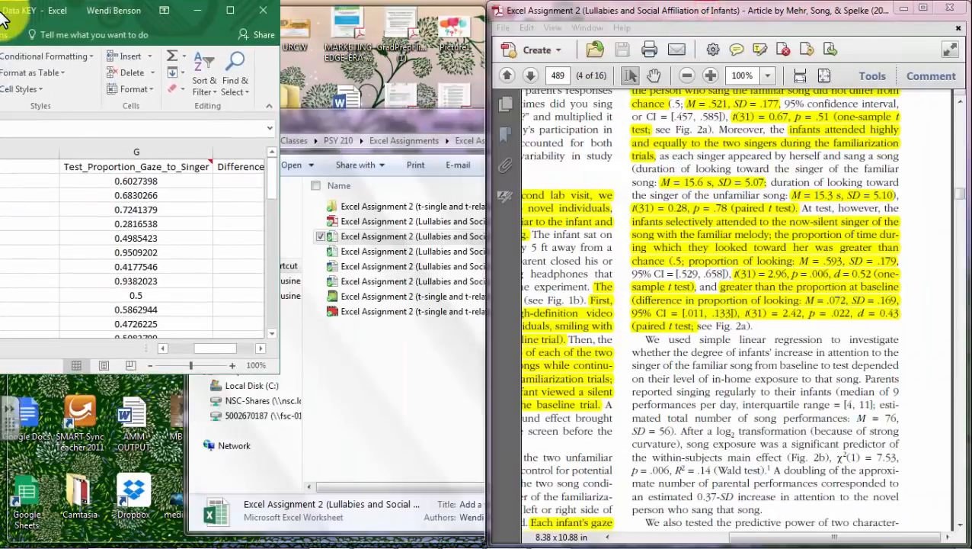
drag(439, 526, 452, 526)
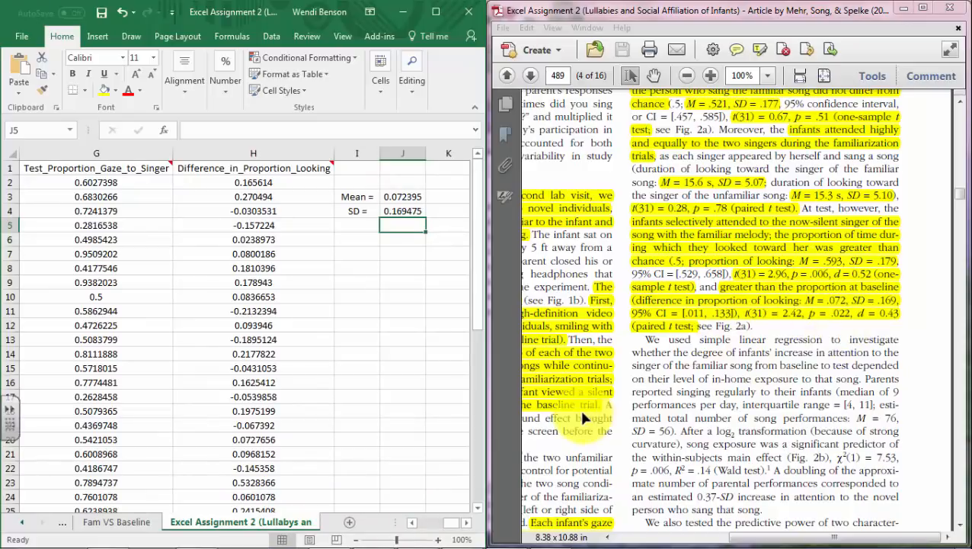
click(417, 305)
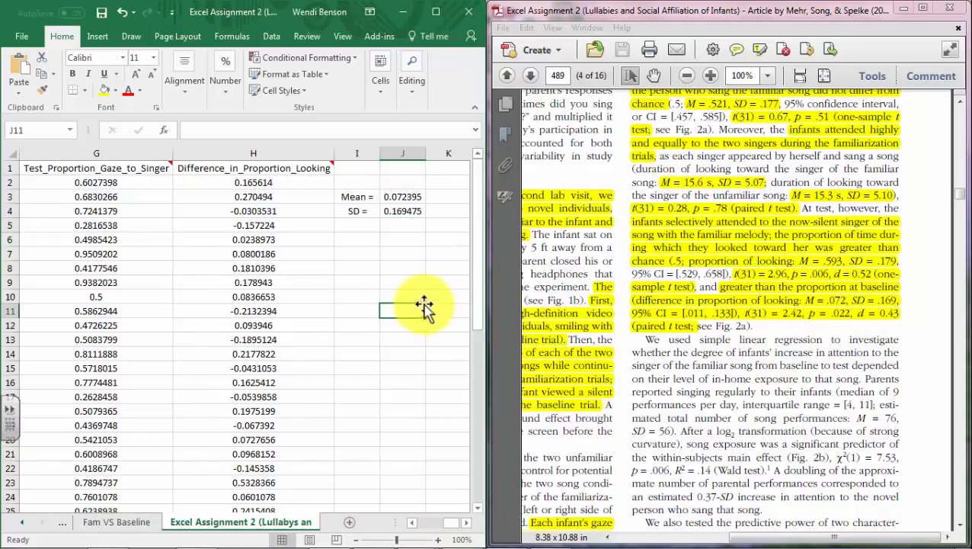
- Check the effect size formula for two related samples in the Word formula sheet, and minimize the sheet
mouse_move(373, 537)
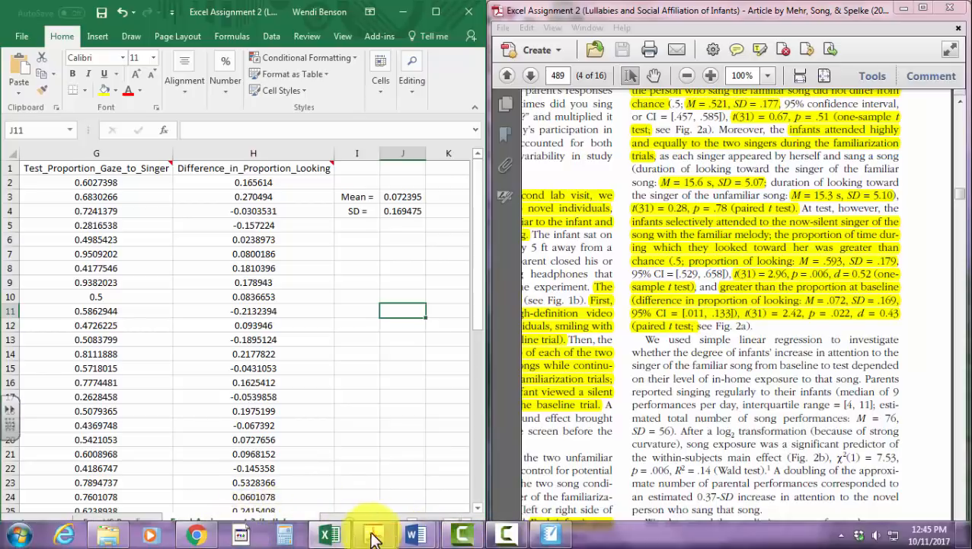
mouse_move(431, 540)
click(495, 454)
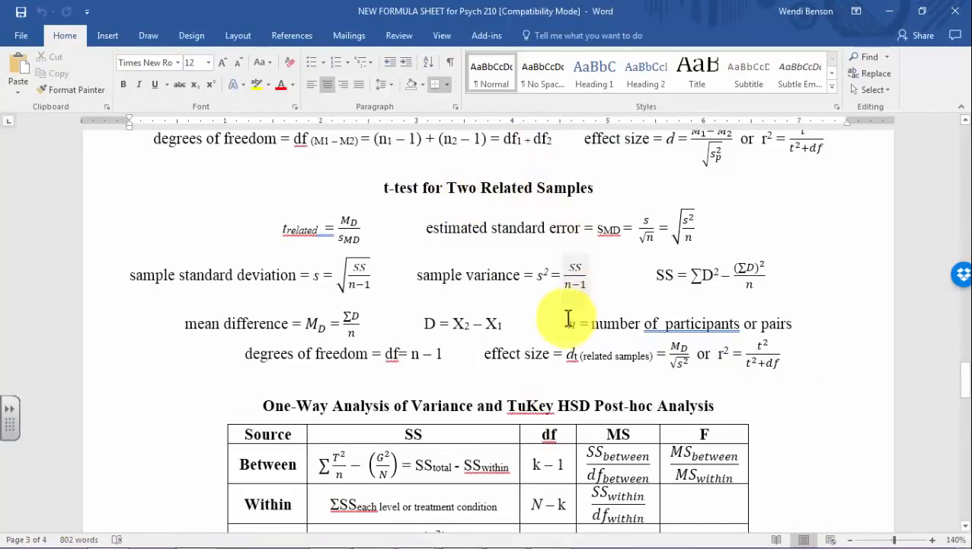
drag(660, 352, 686, 358)
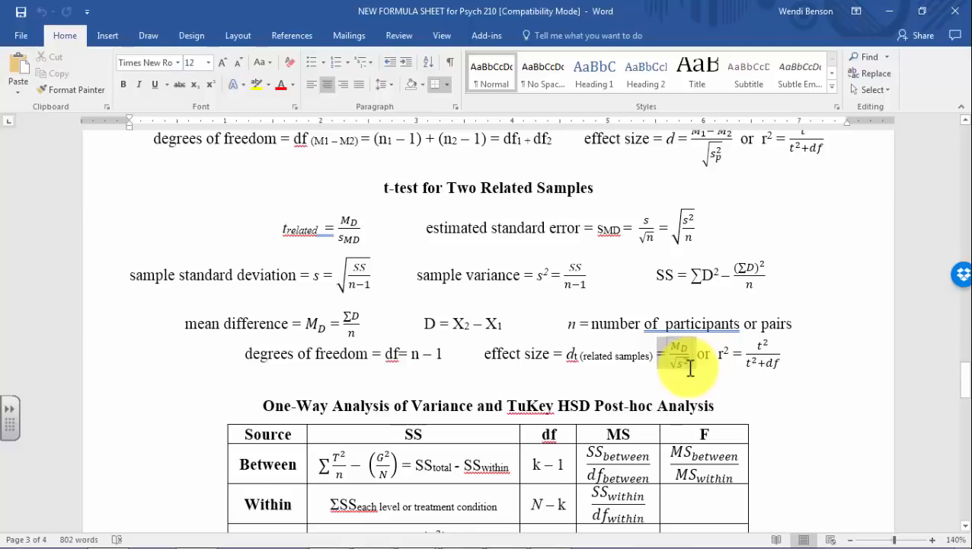
click(682, 363)
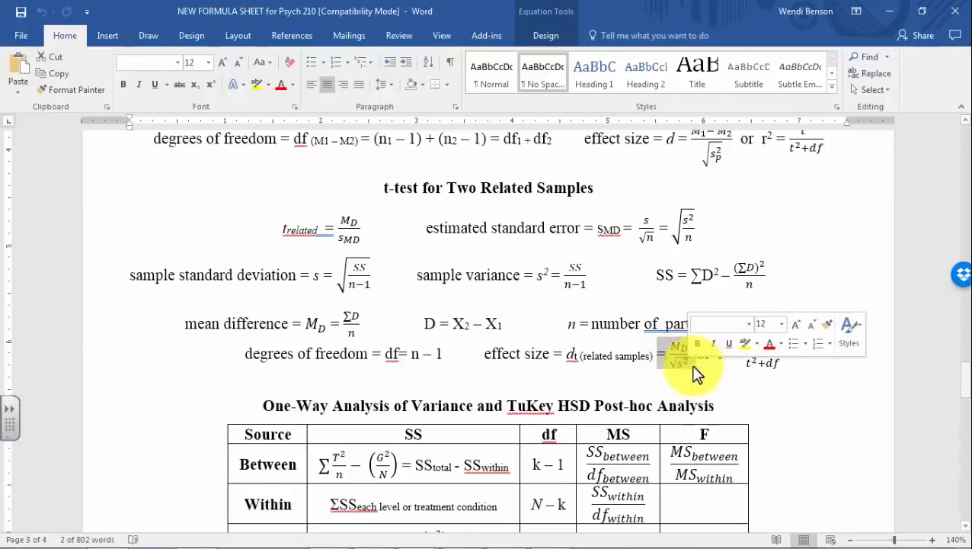
click(890, 12)
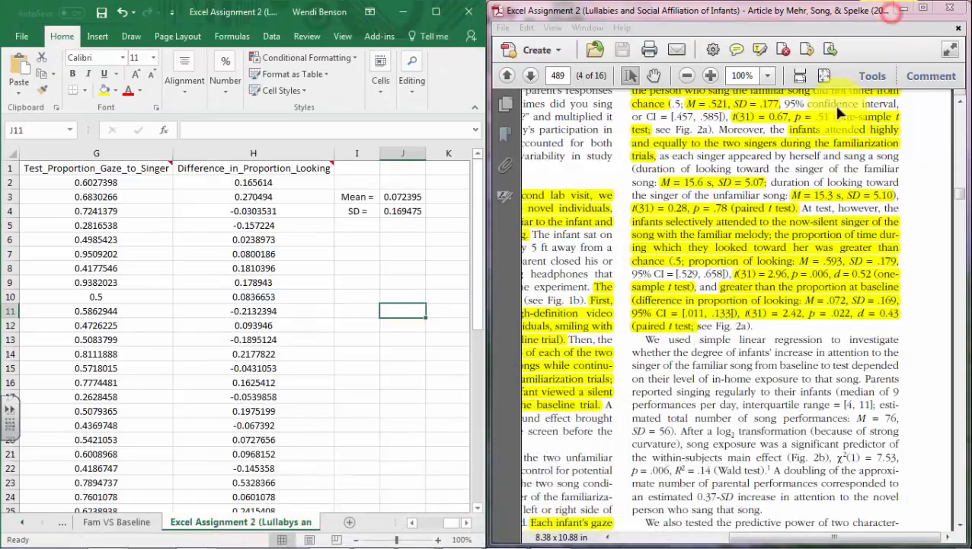
- Compute the related-samples effect size in J6 by dividing the mean difference in J3 by the SD in J4
click(400, 239)
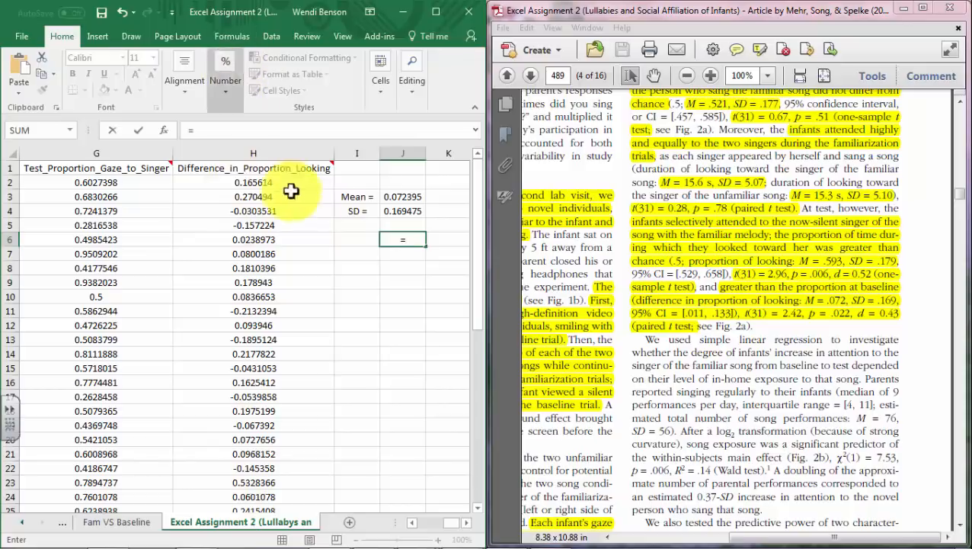
click(404, 196)
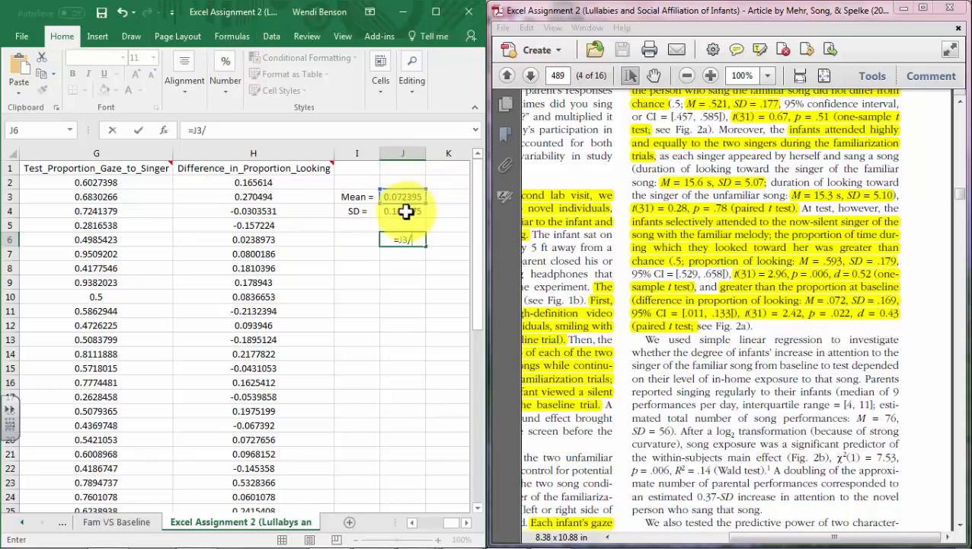
click(406, 211)
key(Return)
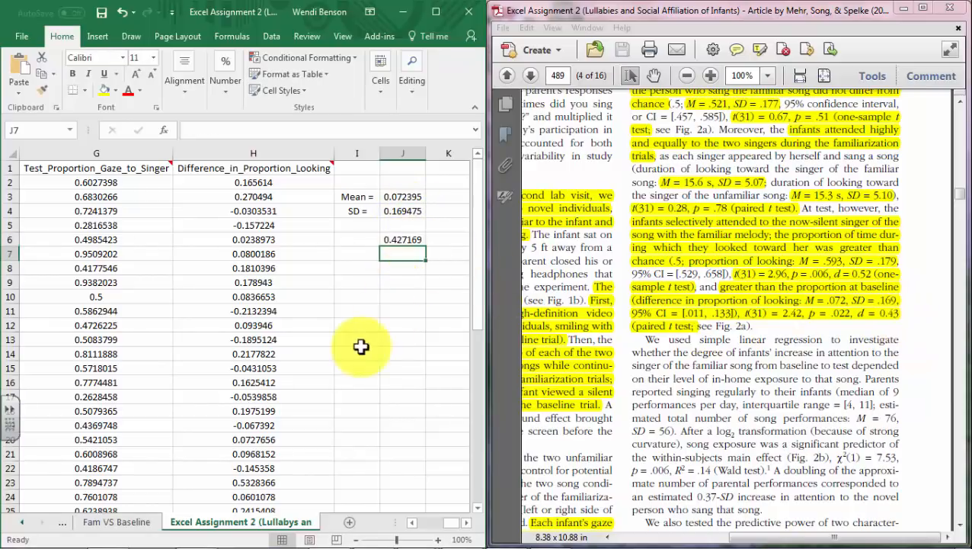
- Switch to the Word assignment and review the pasted paired t-test output and the sub-questions under question 4
mouse_move(288, 546)
mouse_move(407, 528)
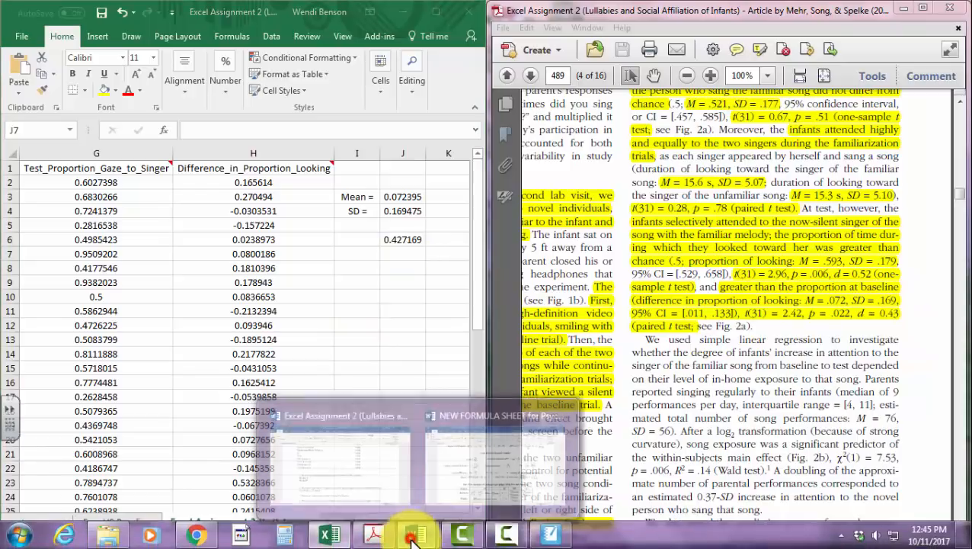
click(375, 455)
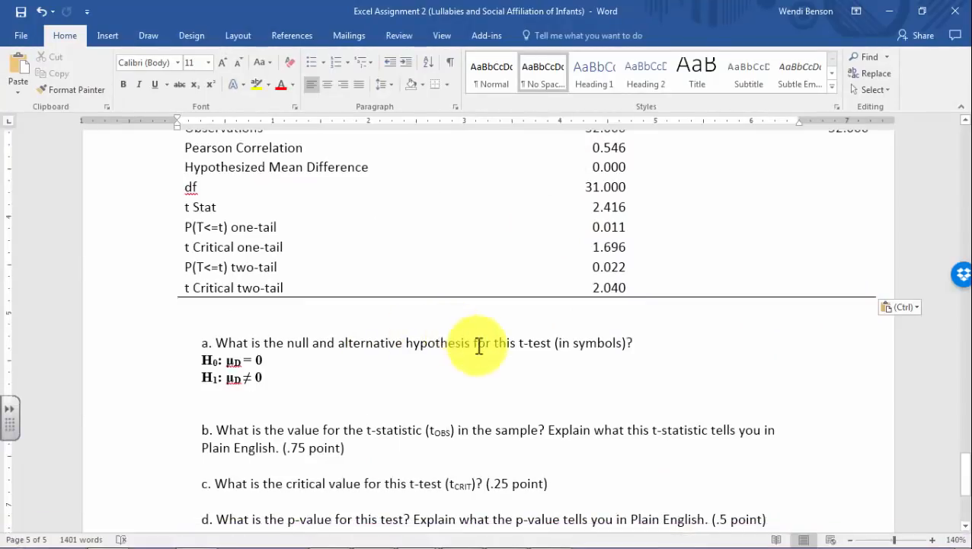
scroll(473, 348, down, 4)
scroll(464, 341, up, 8)
scroll(476, 347, up, 1)
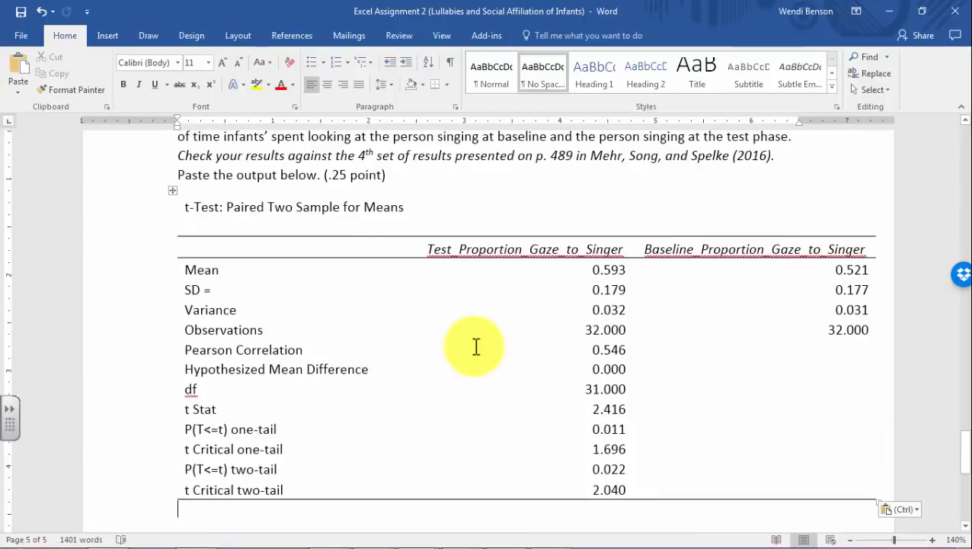